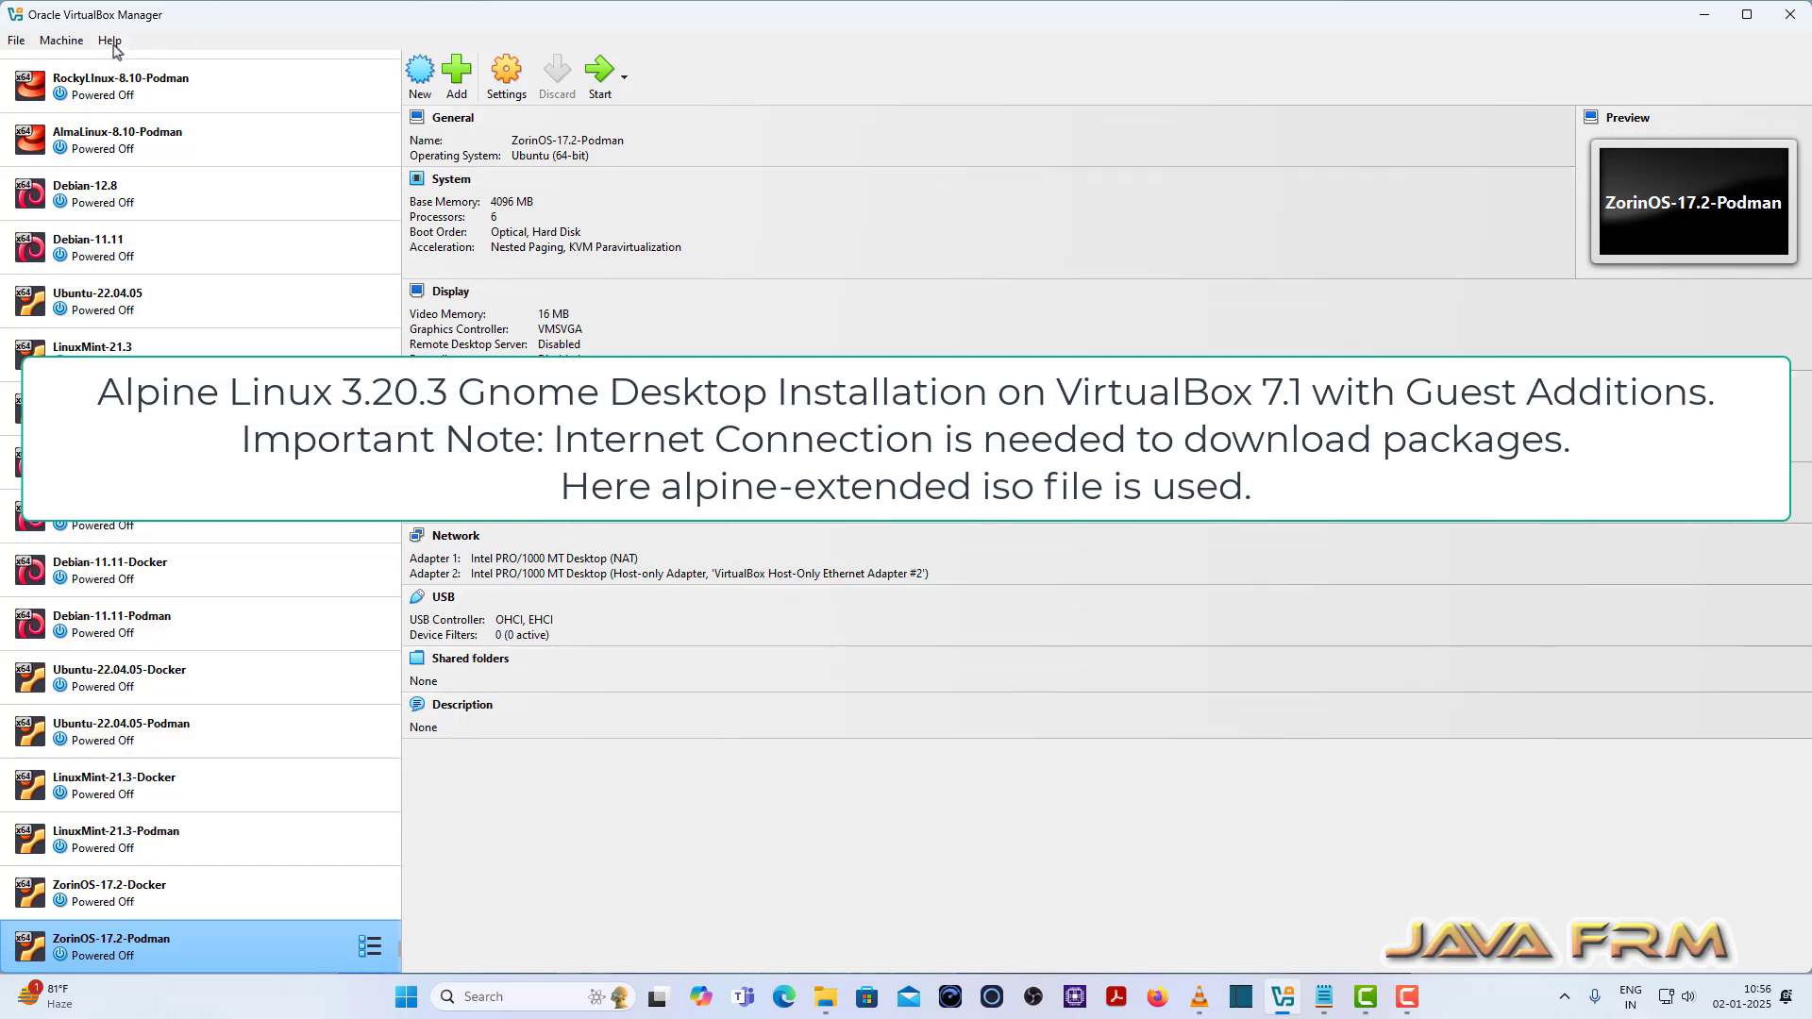
Step: Check the VirtualBox version information from the Help menu
click(111, 41)
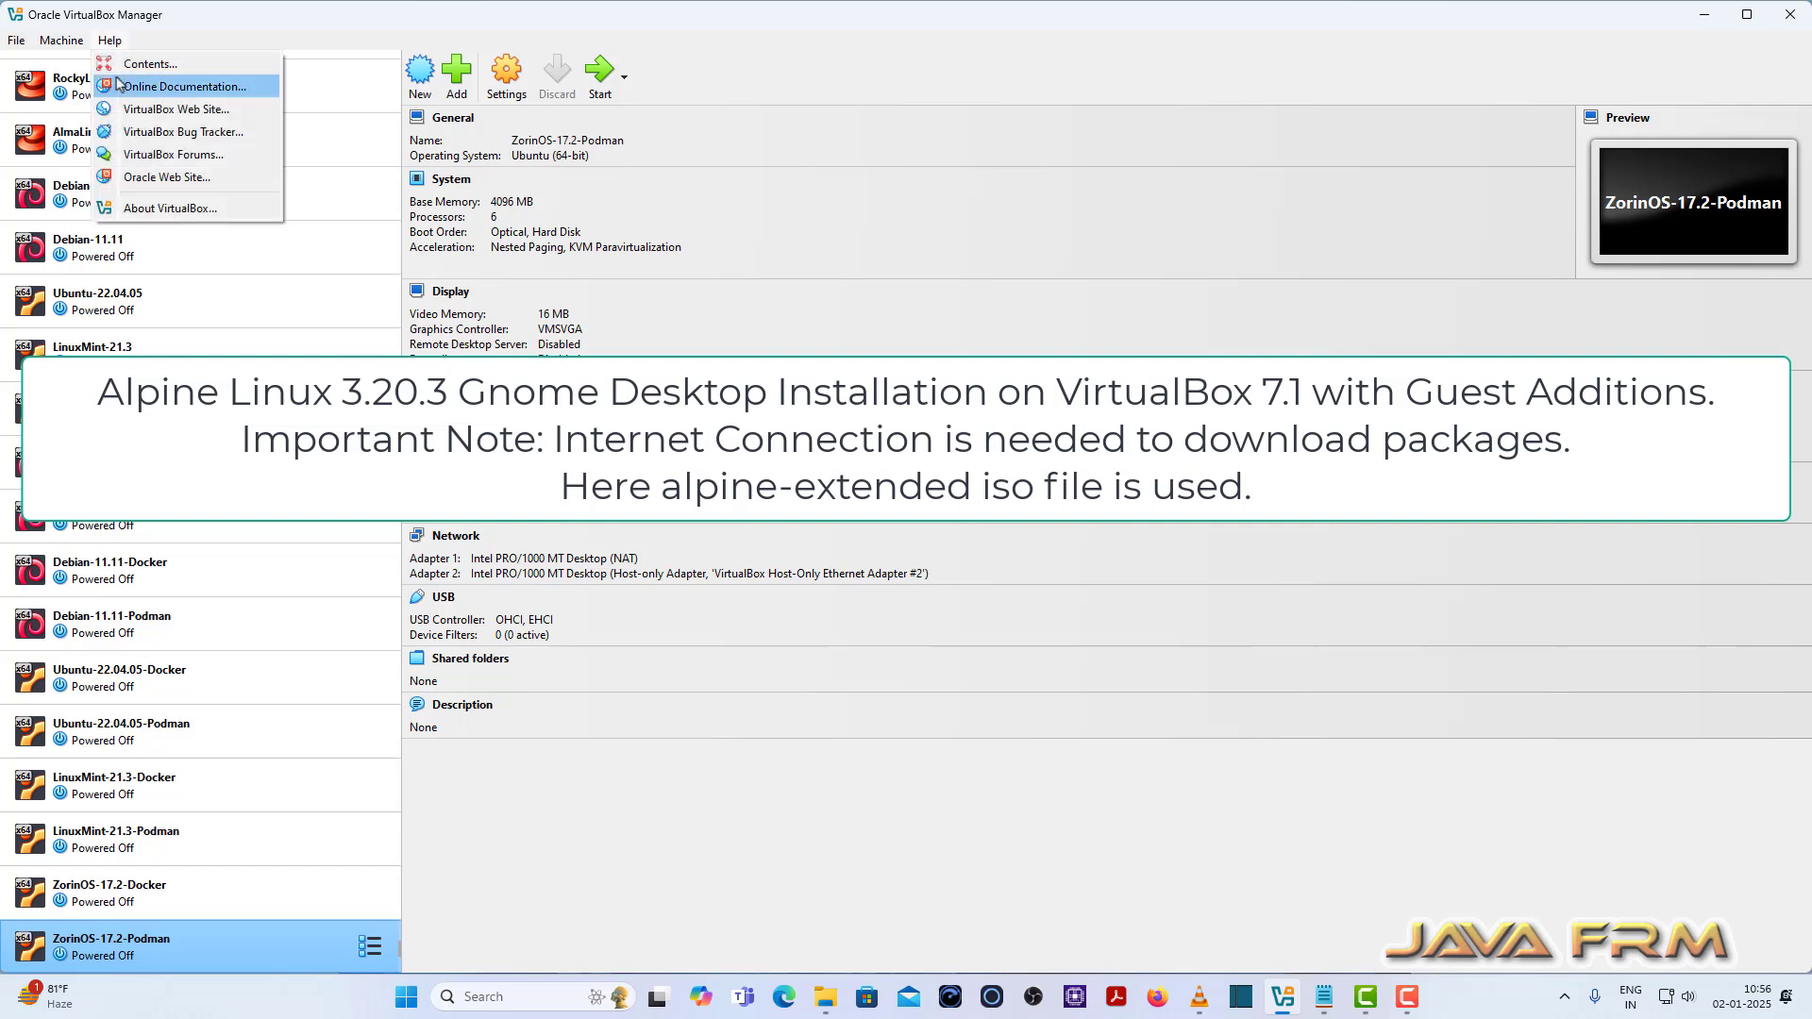
click(160, 204)
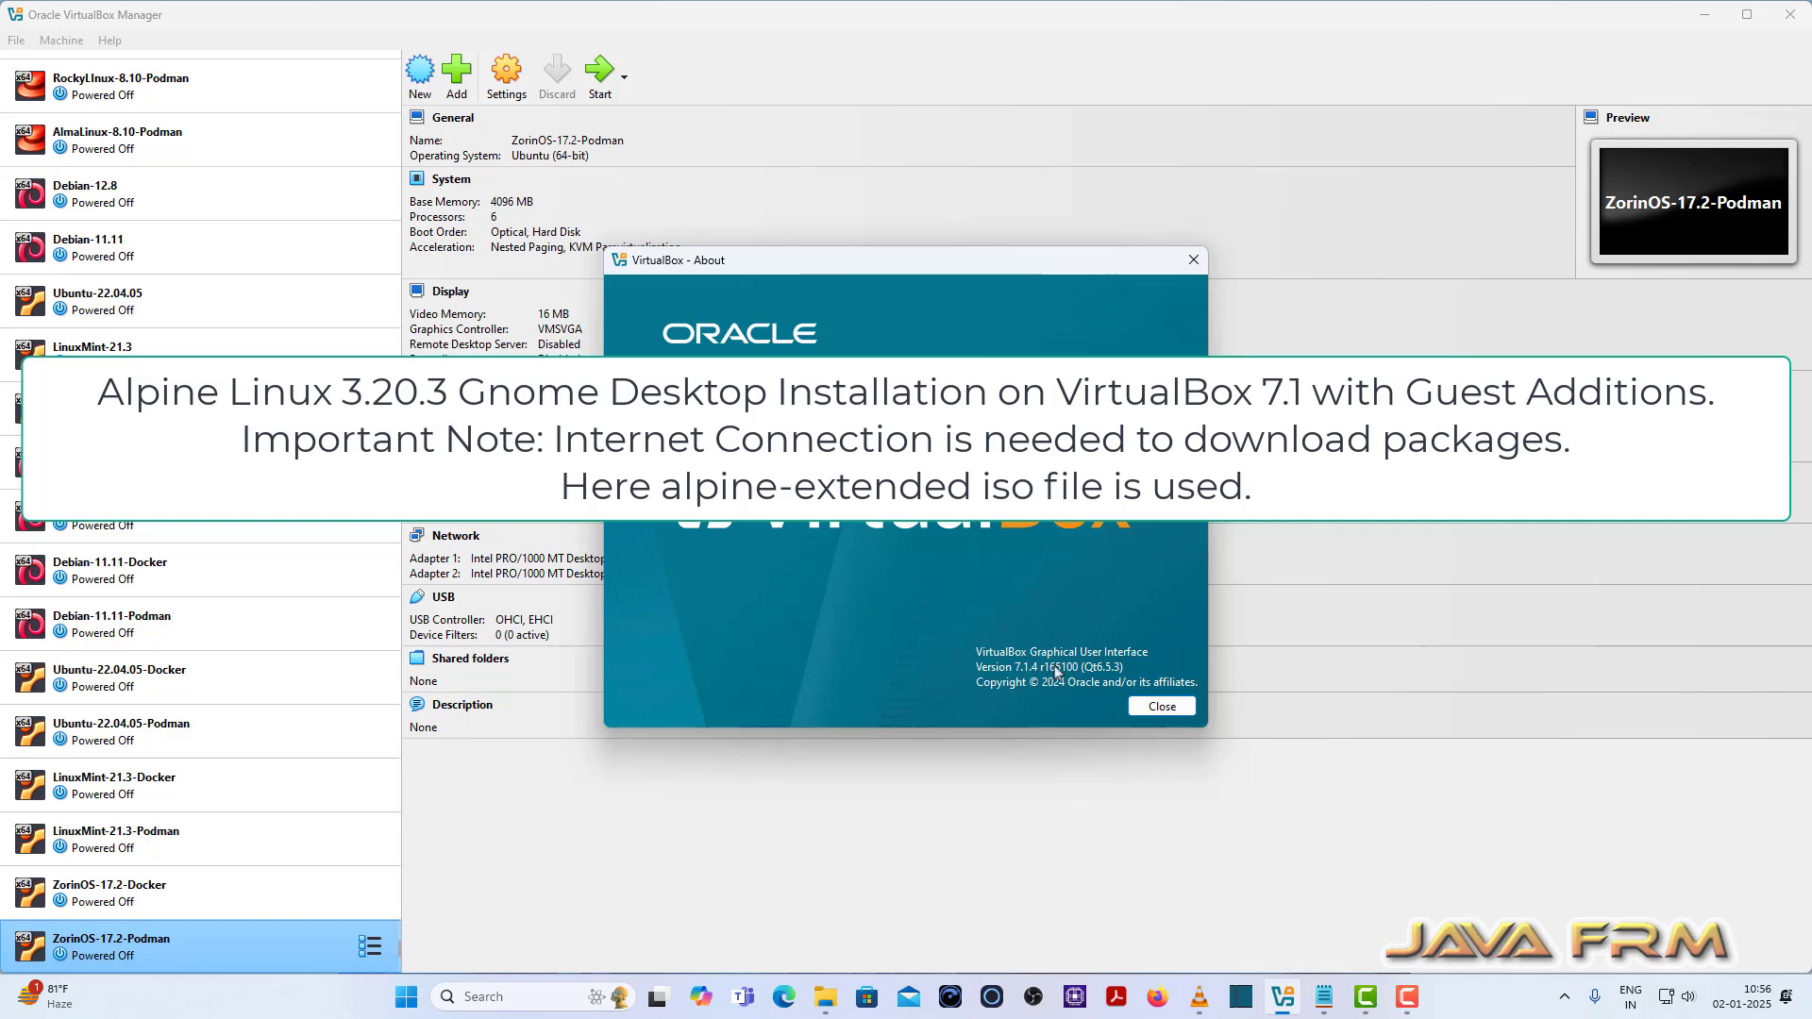
click(1190, 266)
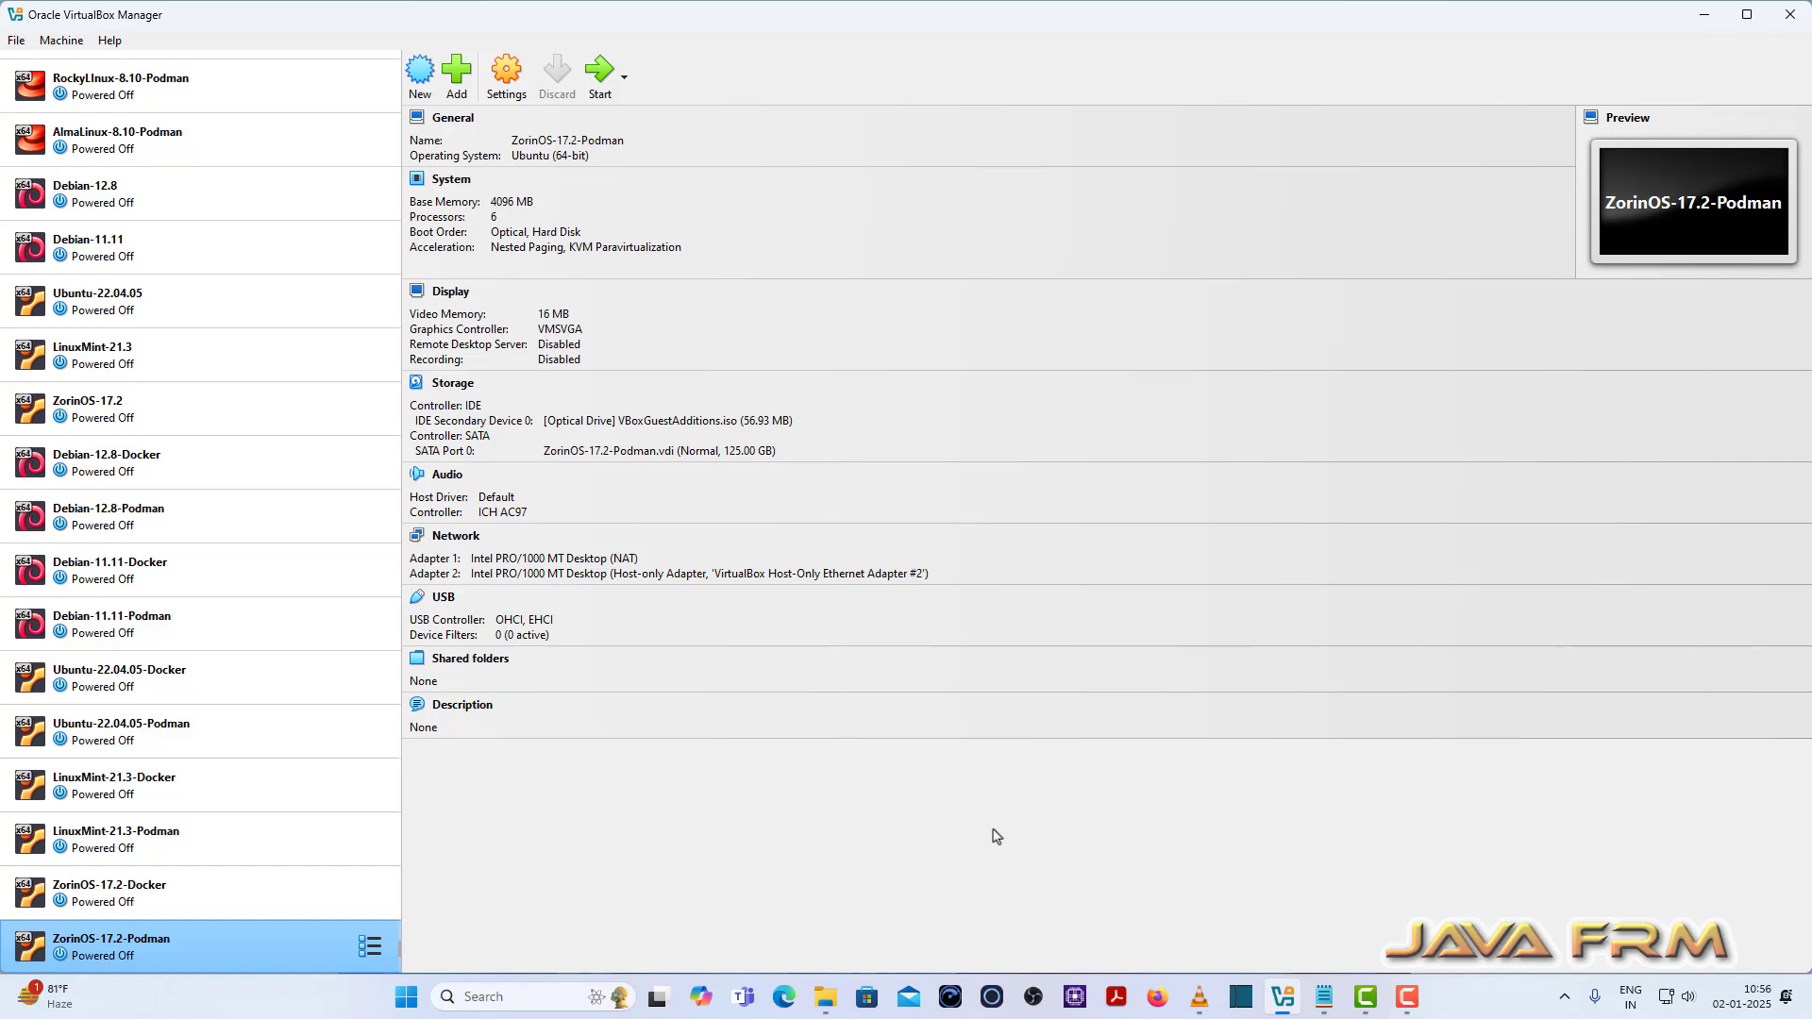
Step: Start a new VM named AlpineLinux-3.20.3 from the alpine-extended 3.20.3 ISO, subtype Other Linux
click(420, 74)
text(A)
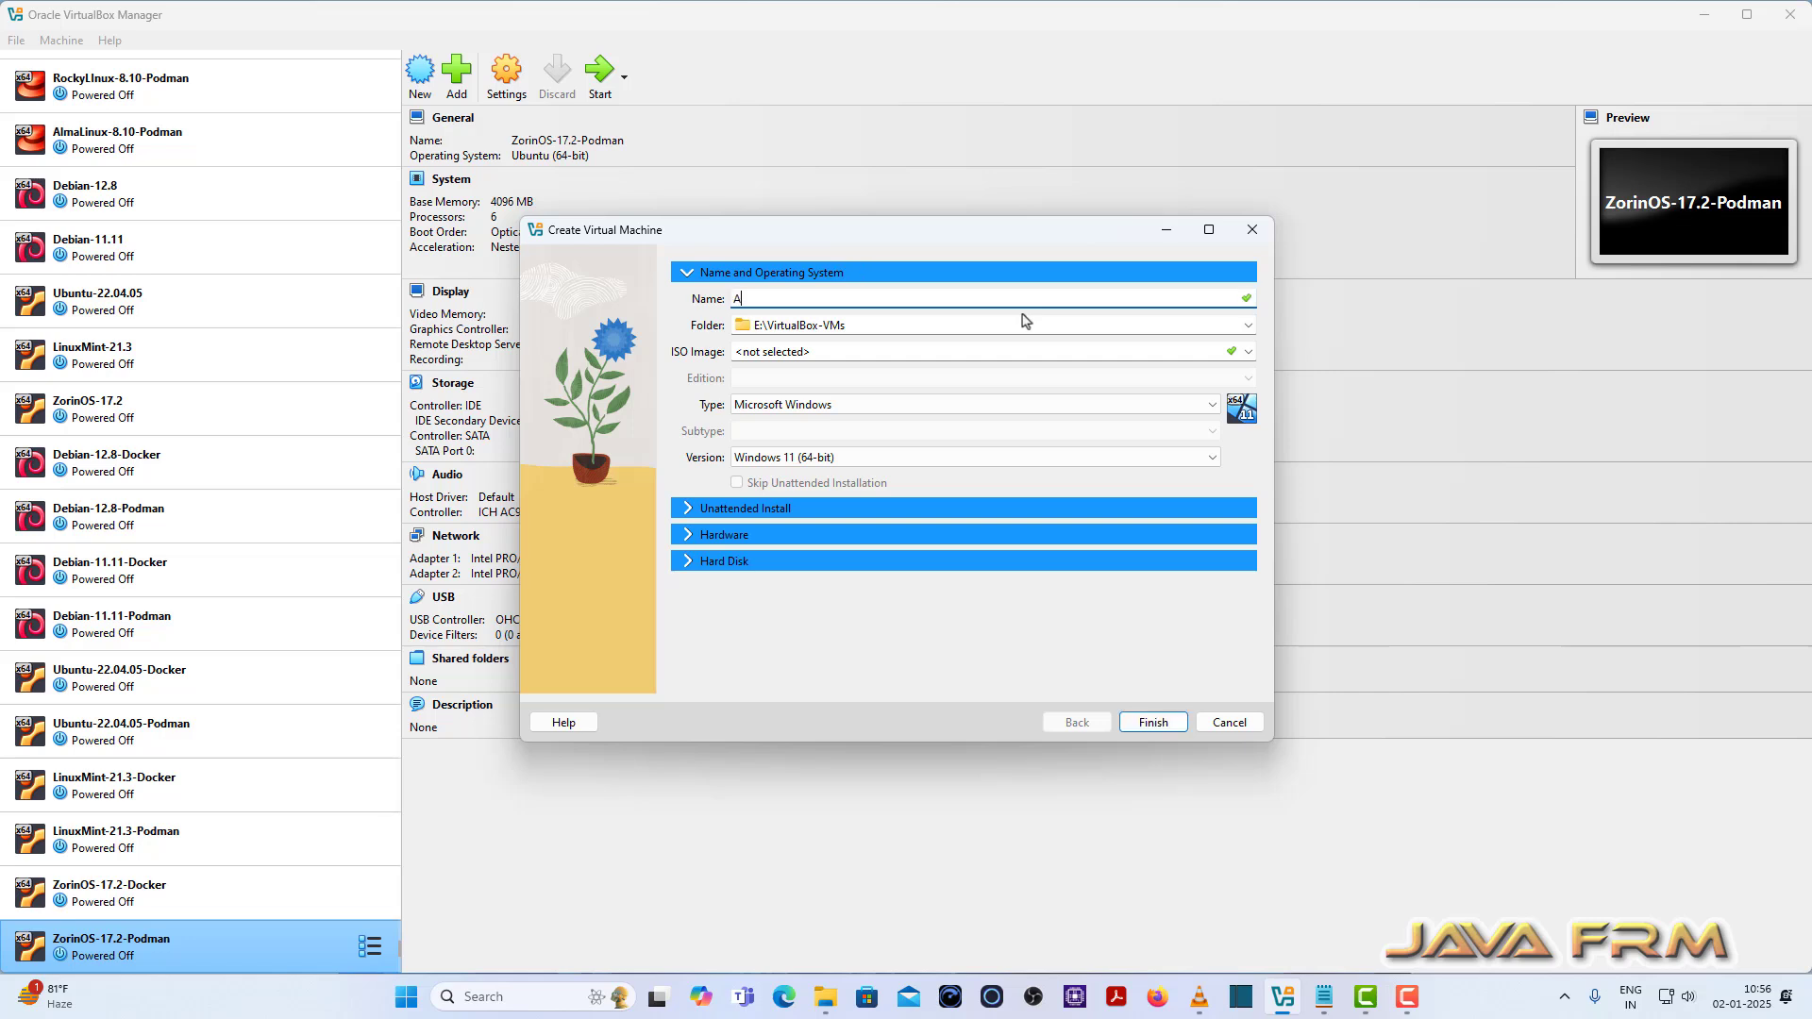
text(lpineLinux)
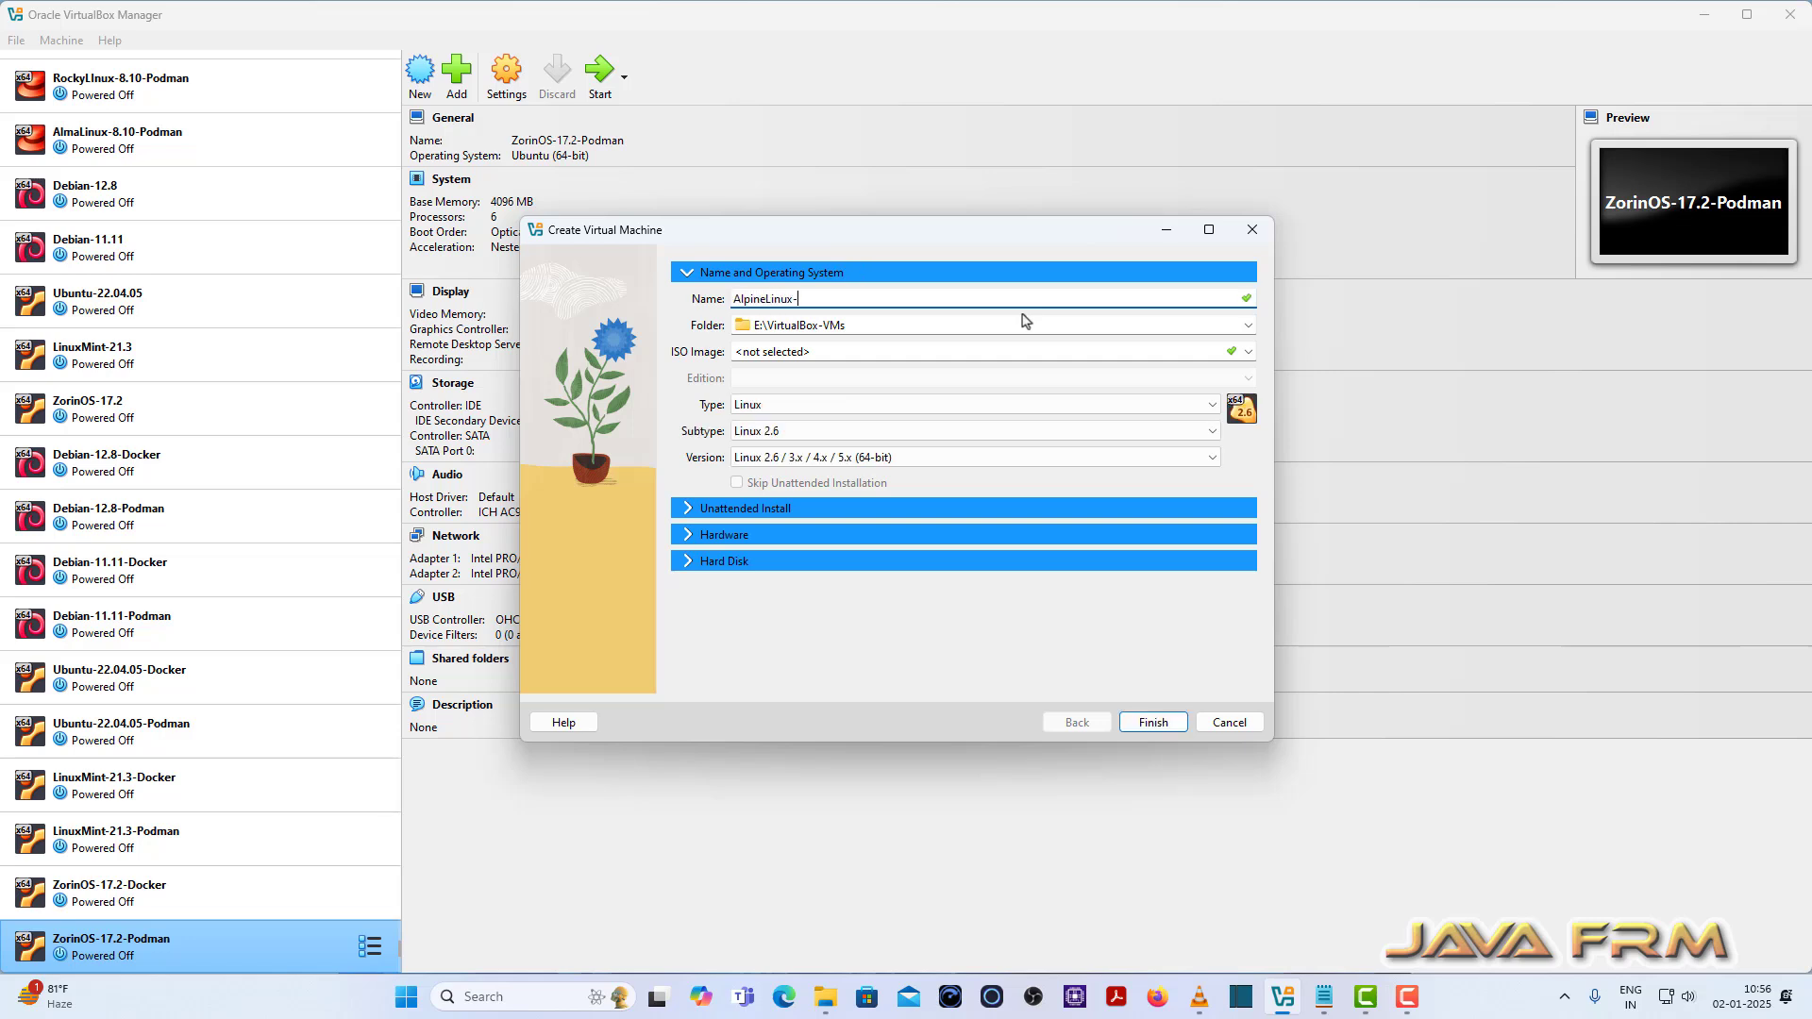
text(-3.20.3)
click(1247, 353)
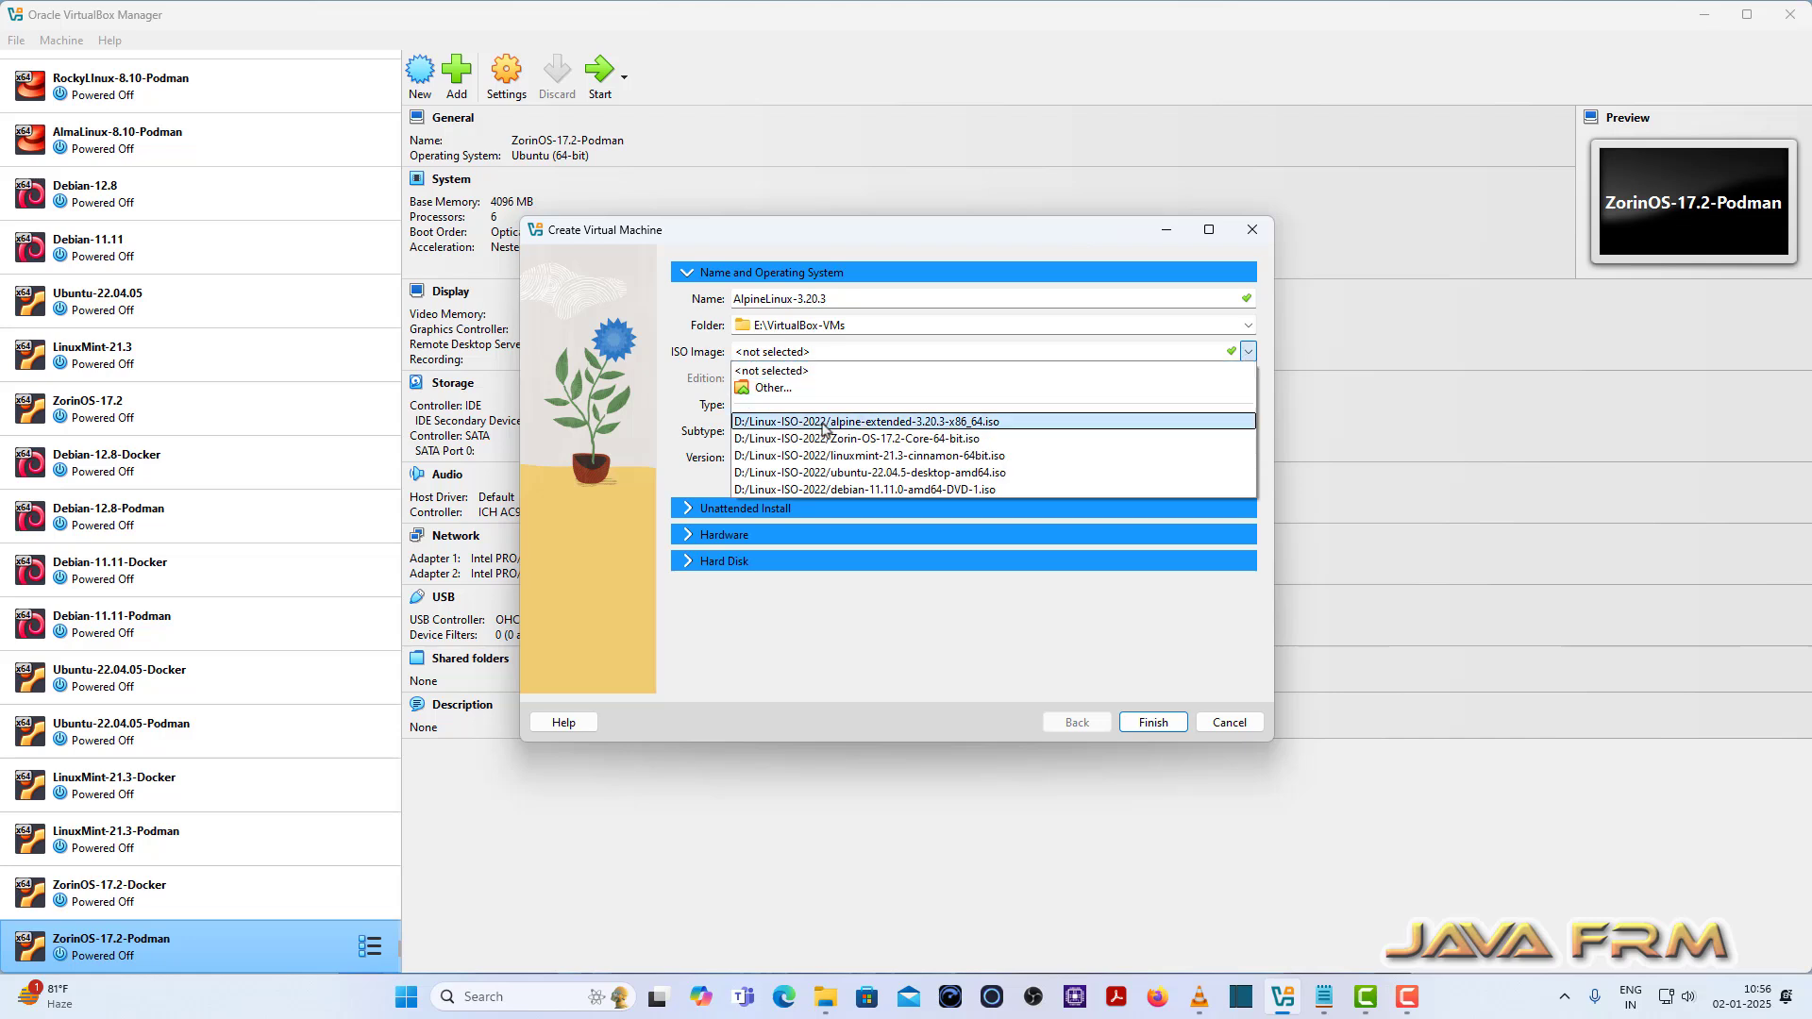
click(830, 422)
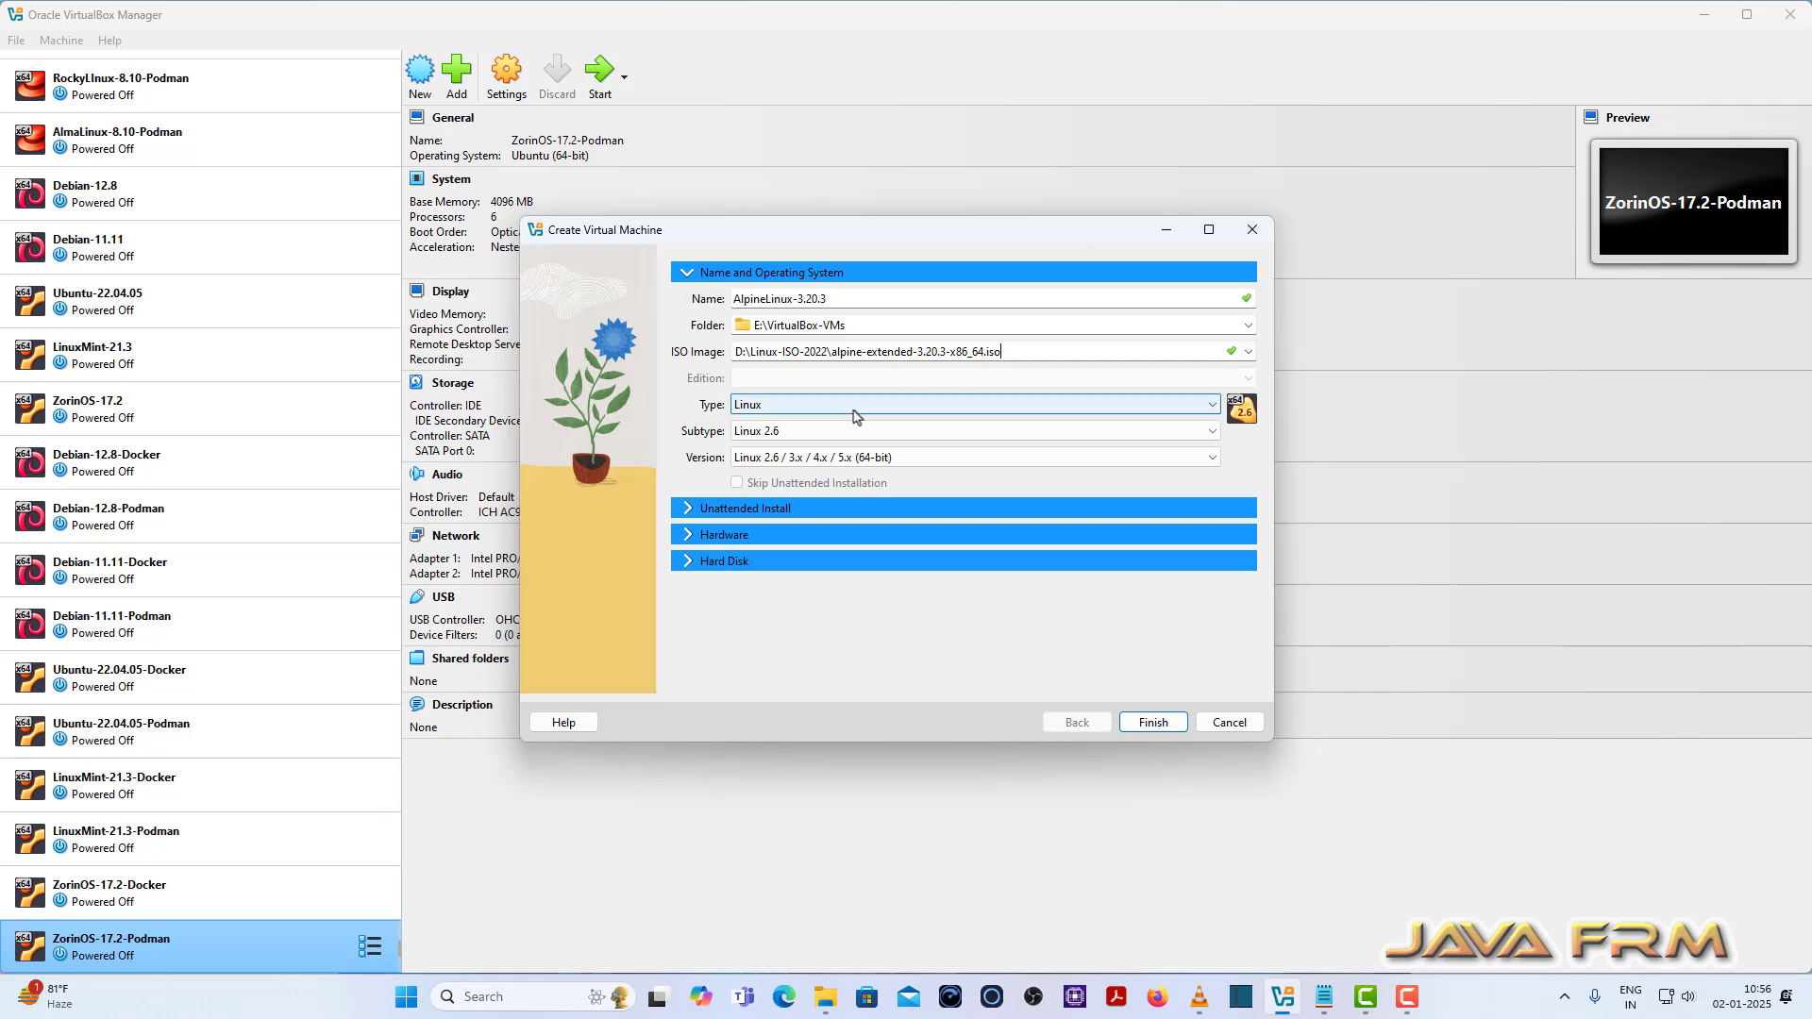
click(926, 433)
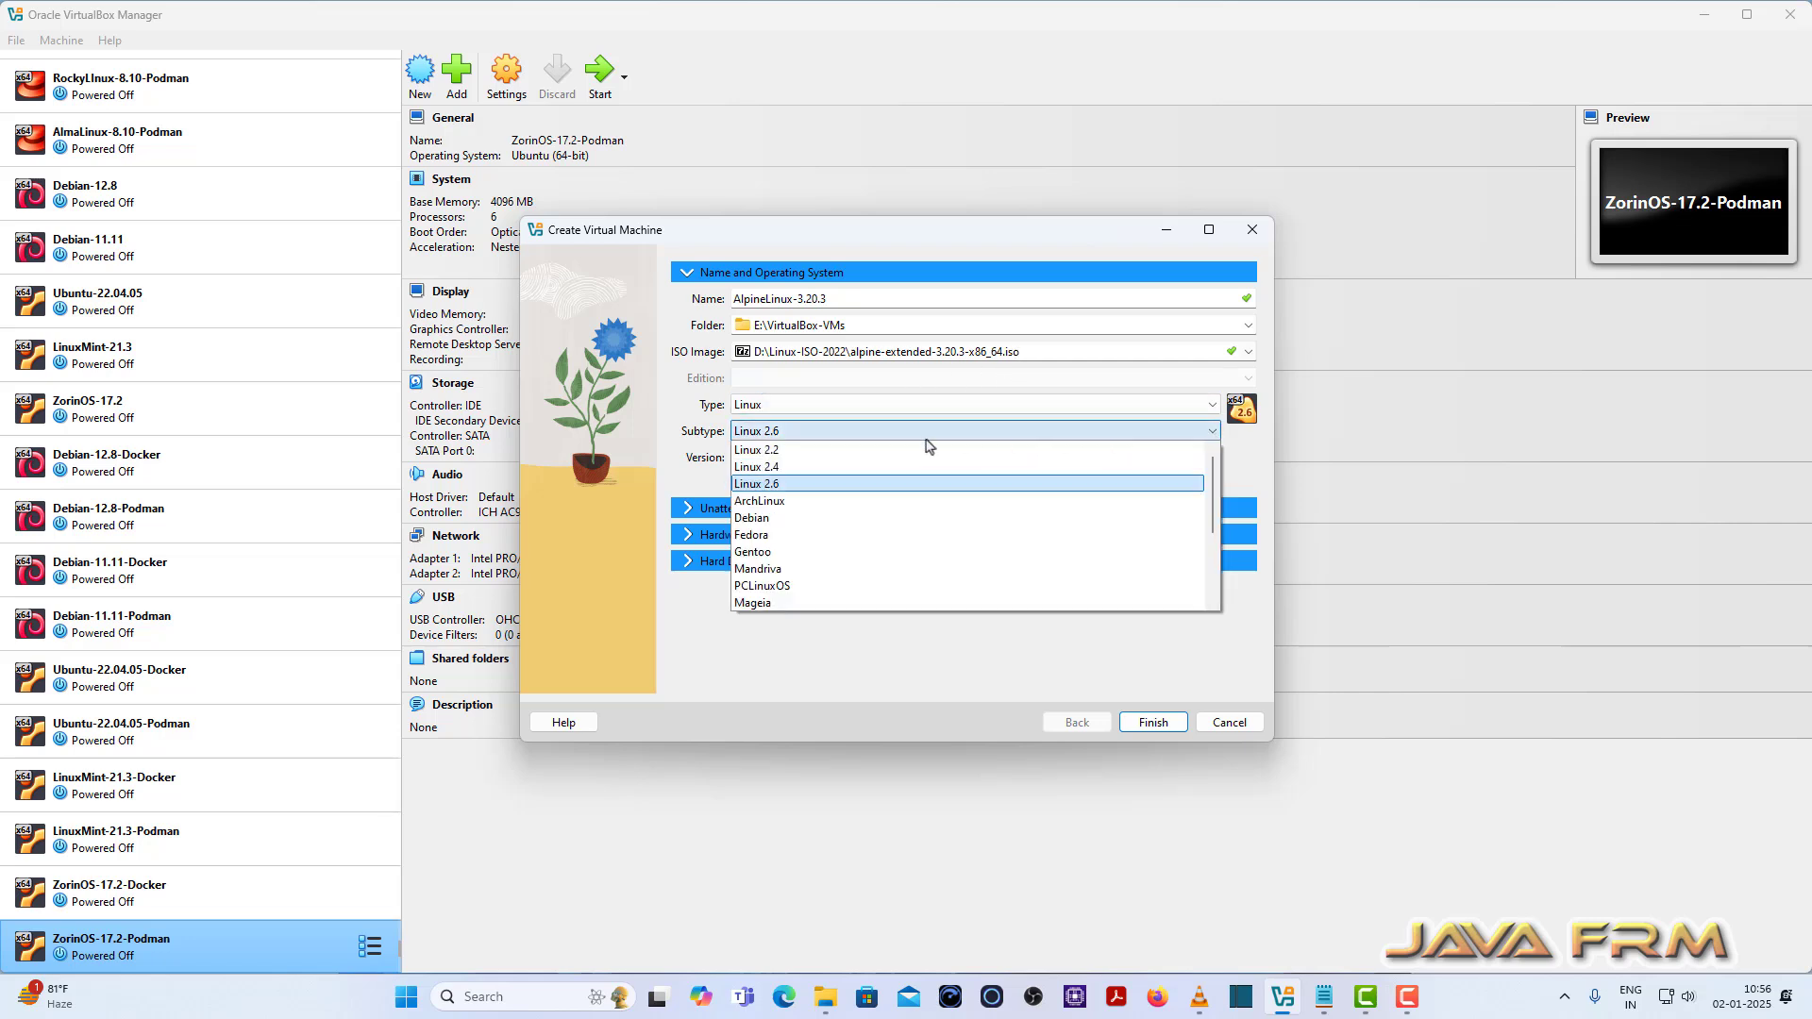
scroll(802, 594, down, 3)
click(804, 601)
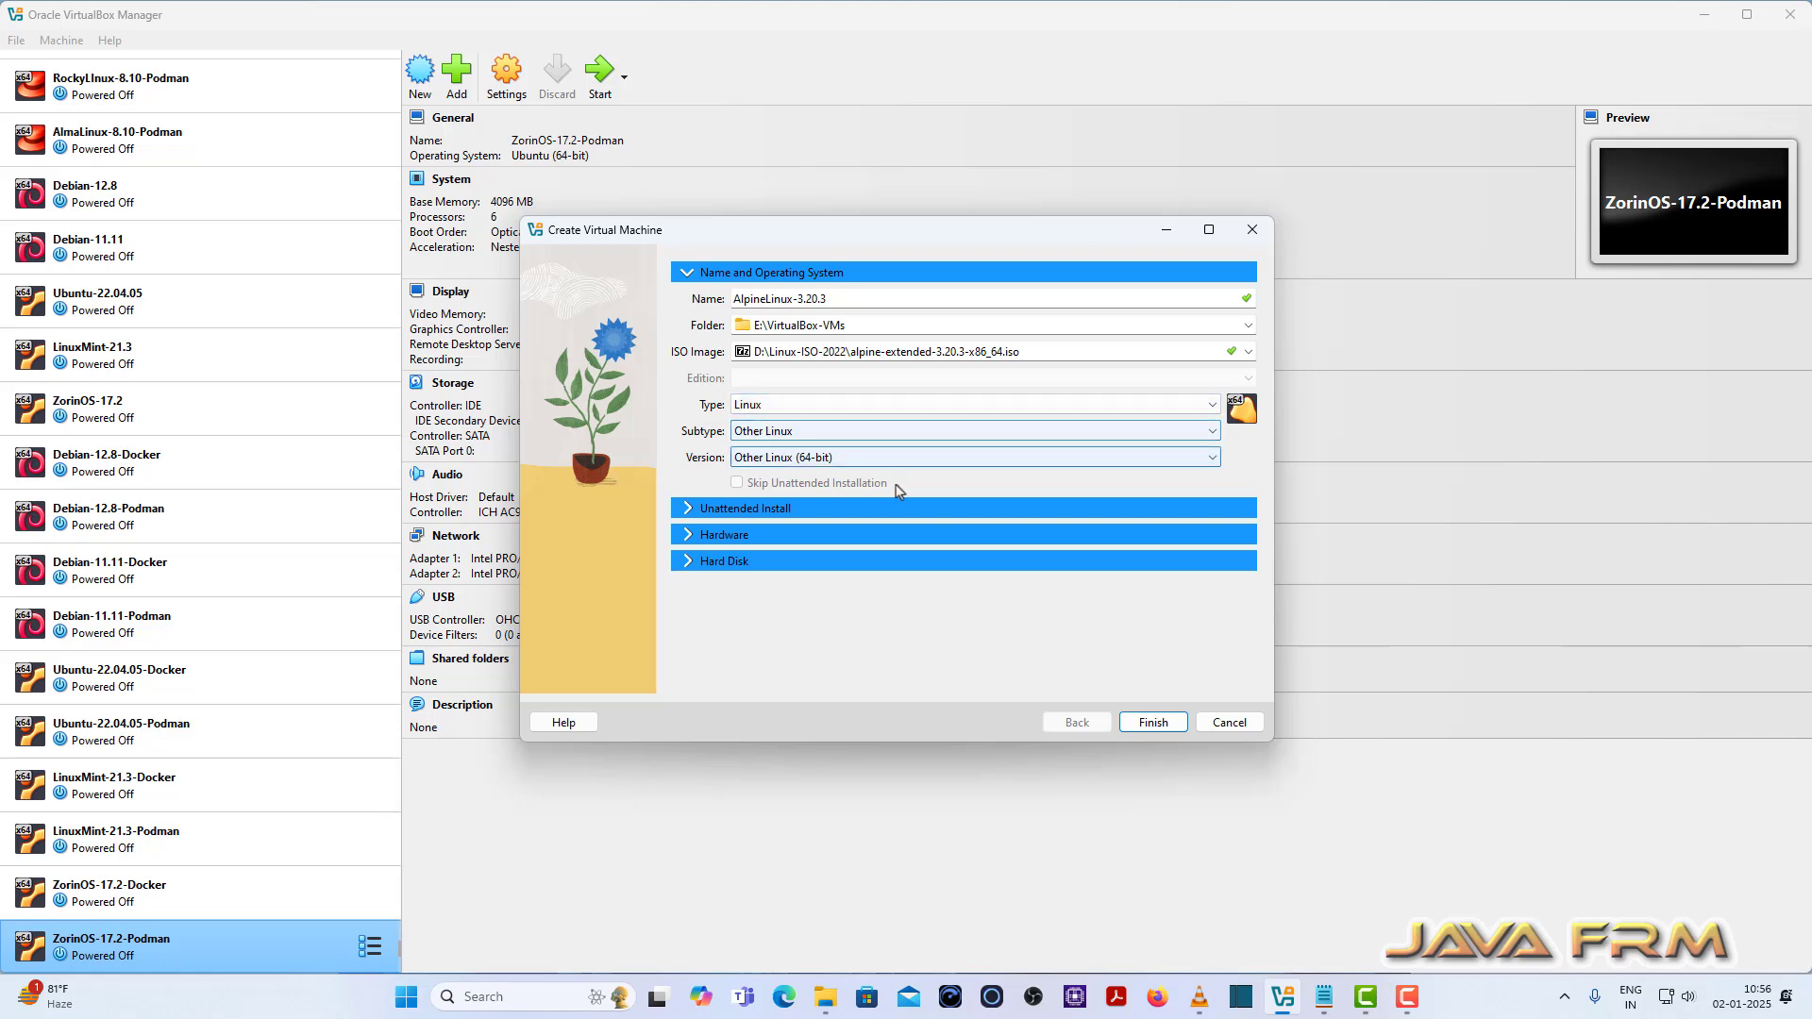
Step: Give it 8192 MB memory, 4 processors and a 60 GB disk, then finish
click(687, 535)
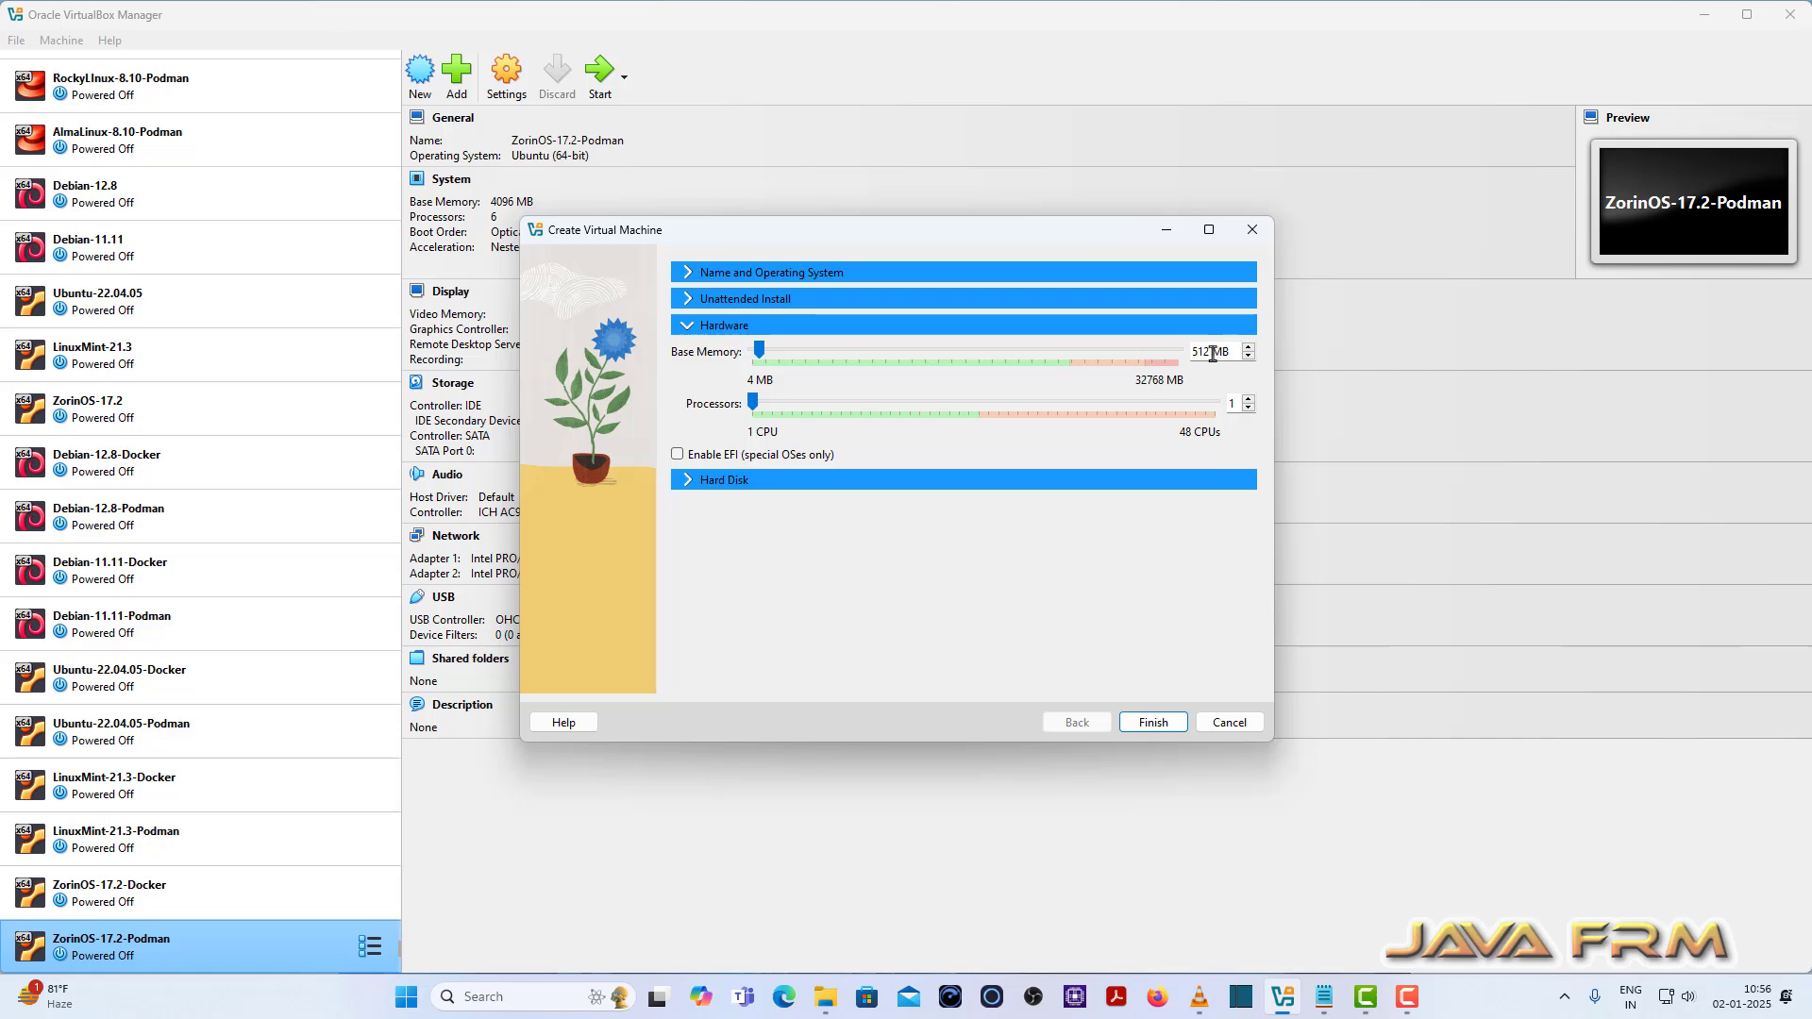
drag(1212, 353, 1110, 351)
text(8192)
click(1247, 400)
click(1248, 402)
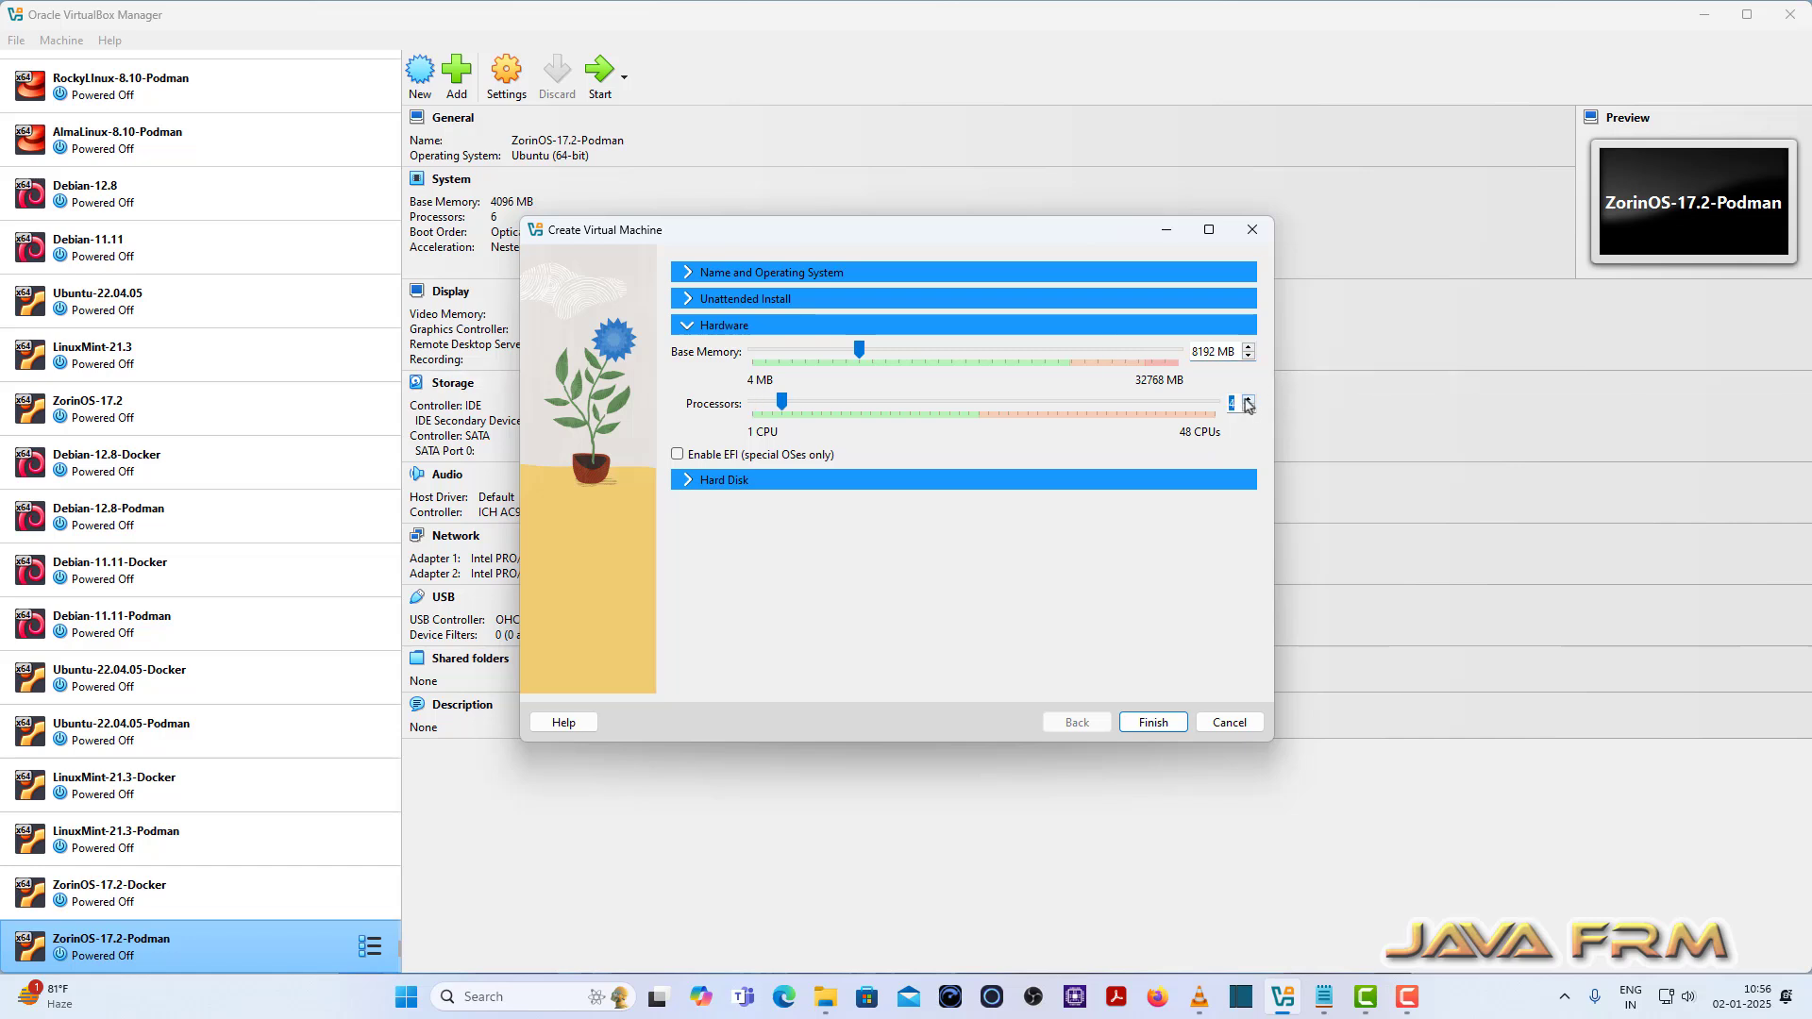
click(687, 482)
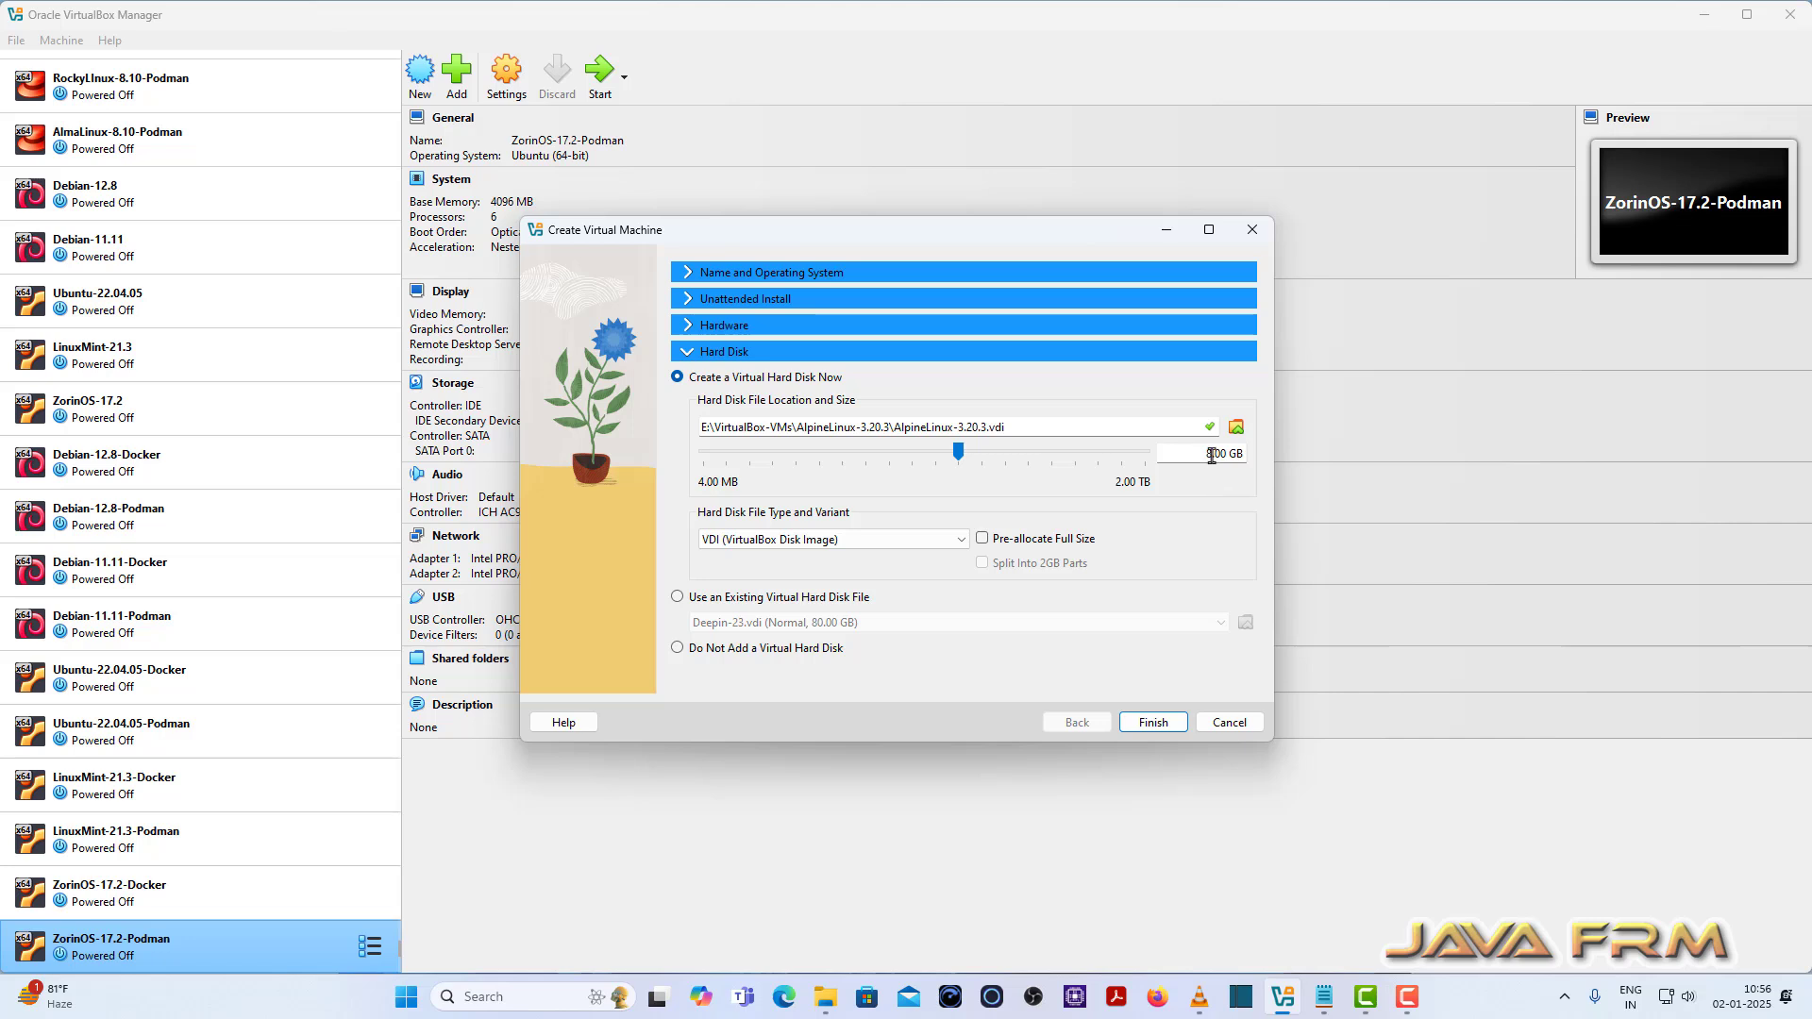
drag(1213, 454, 1199, 455)
text(60)
click(1158, 725)
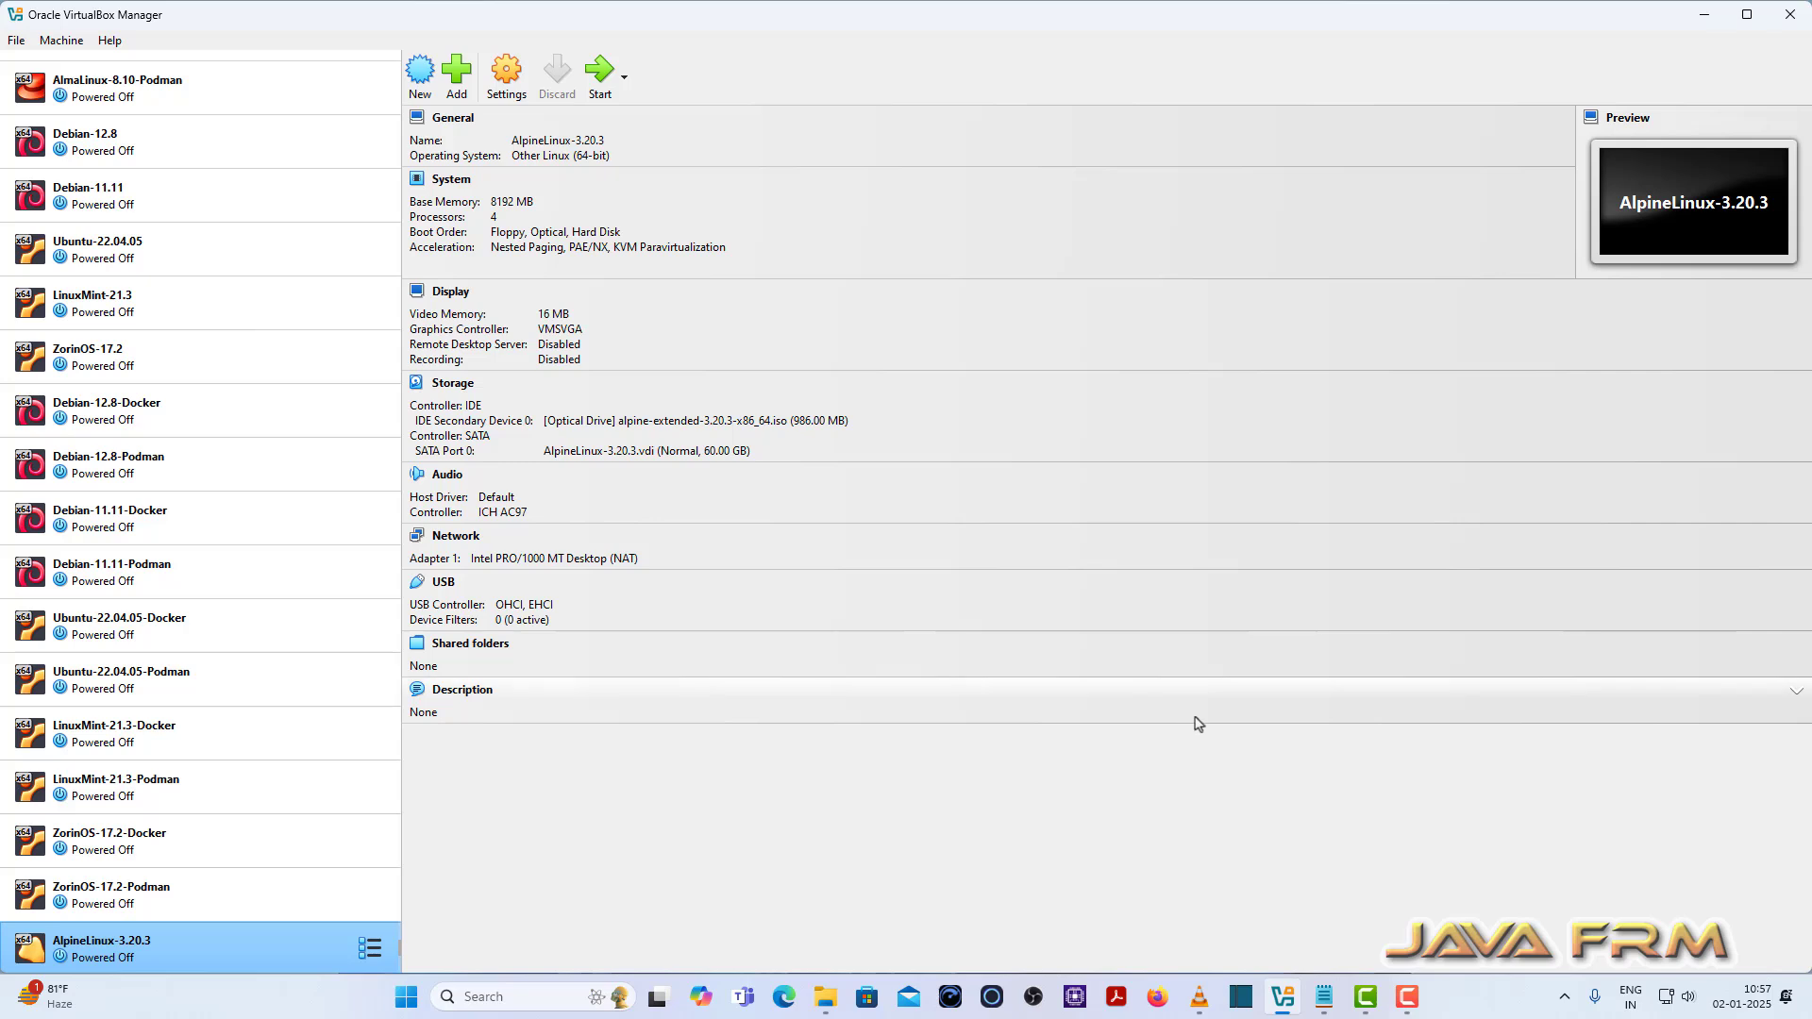
Step: Drop Floppy from the boot order and put Optical first, then Hard Disk
click(507, 74)
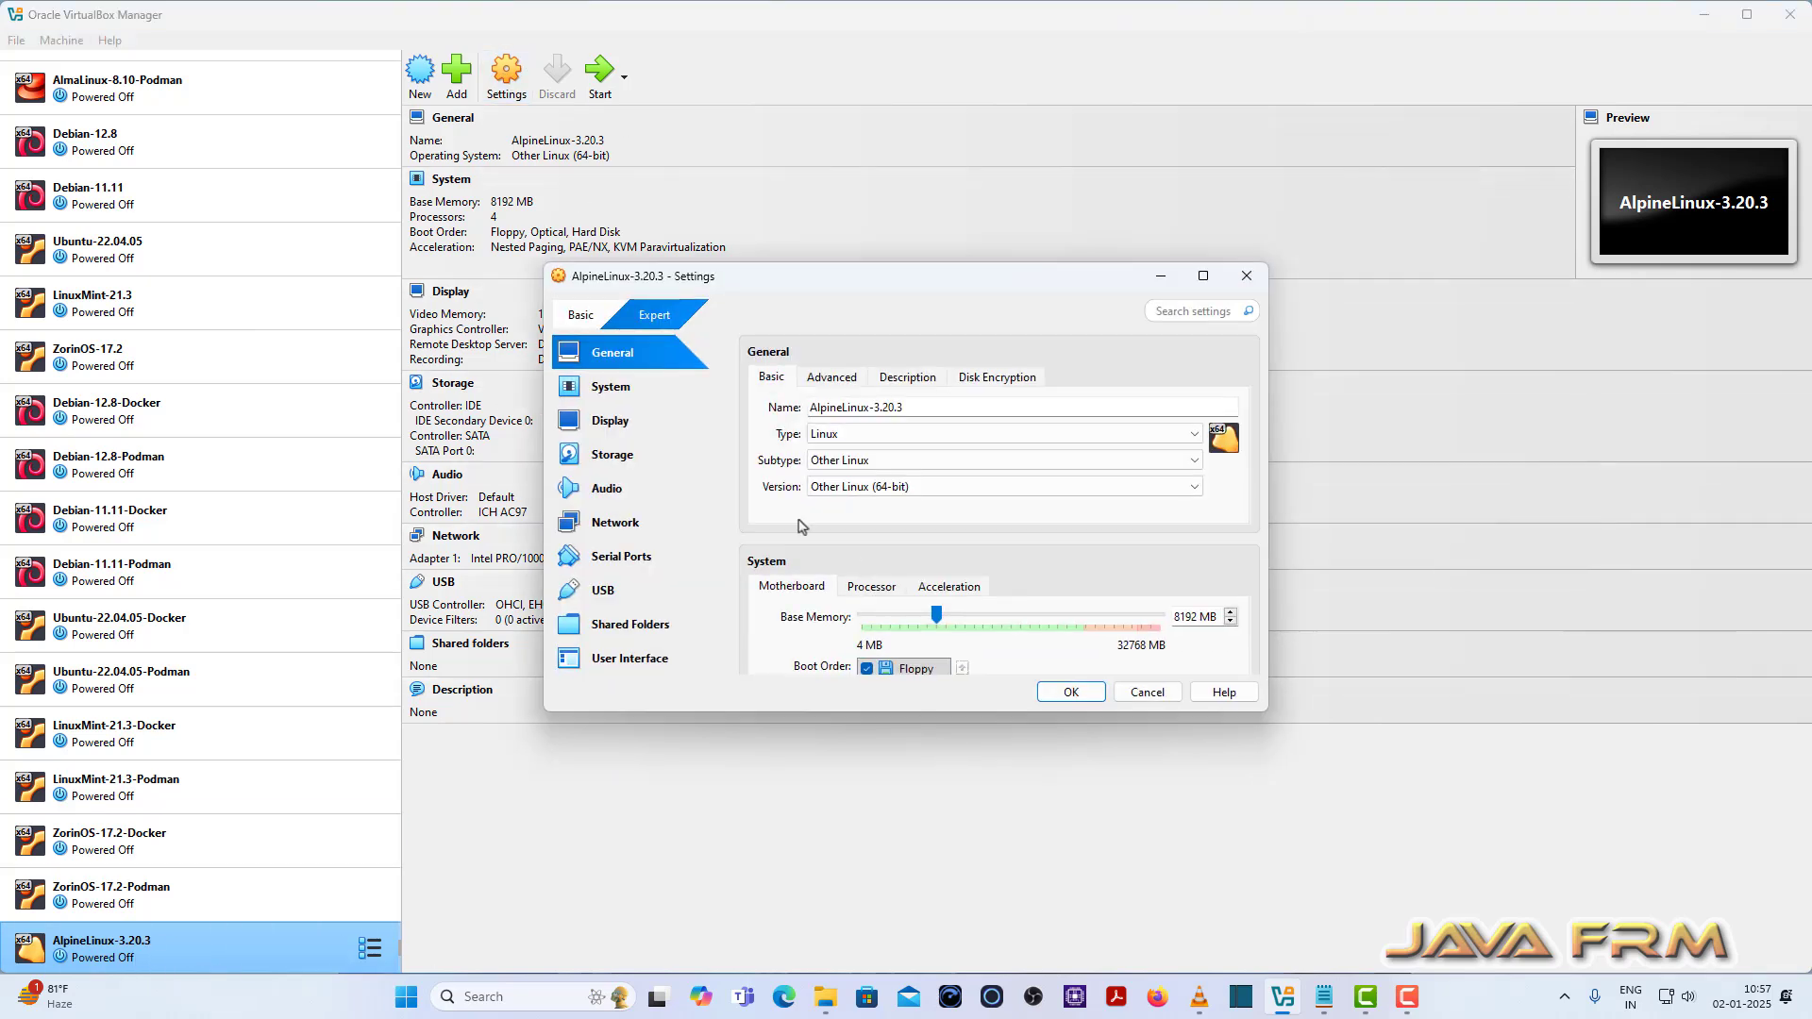
click(628, 395)
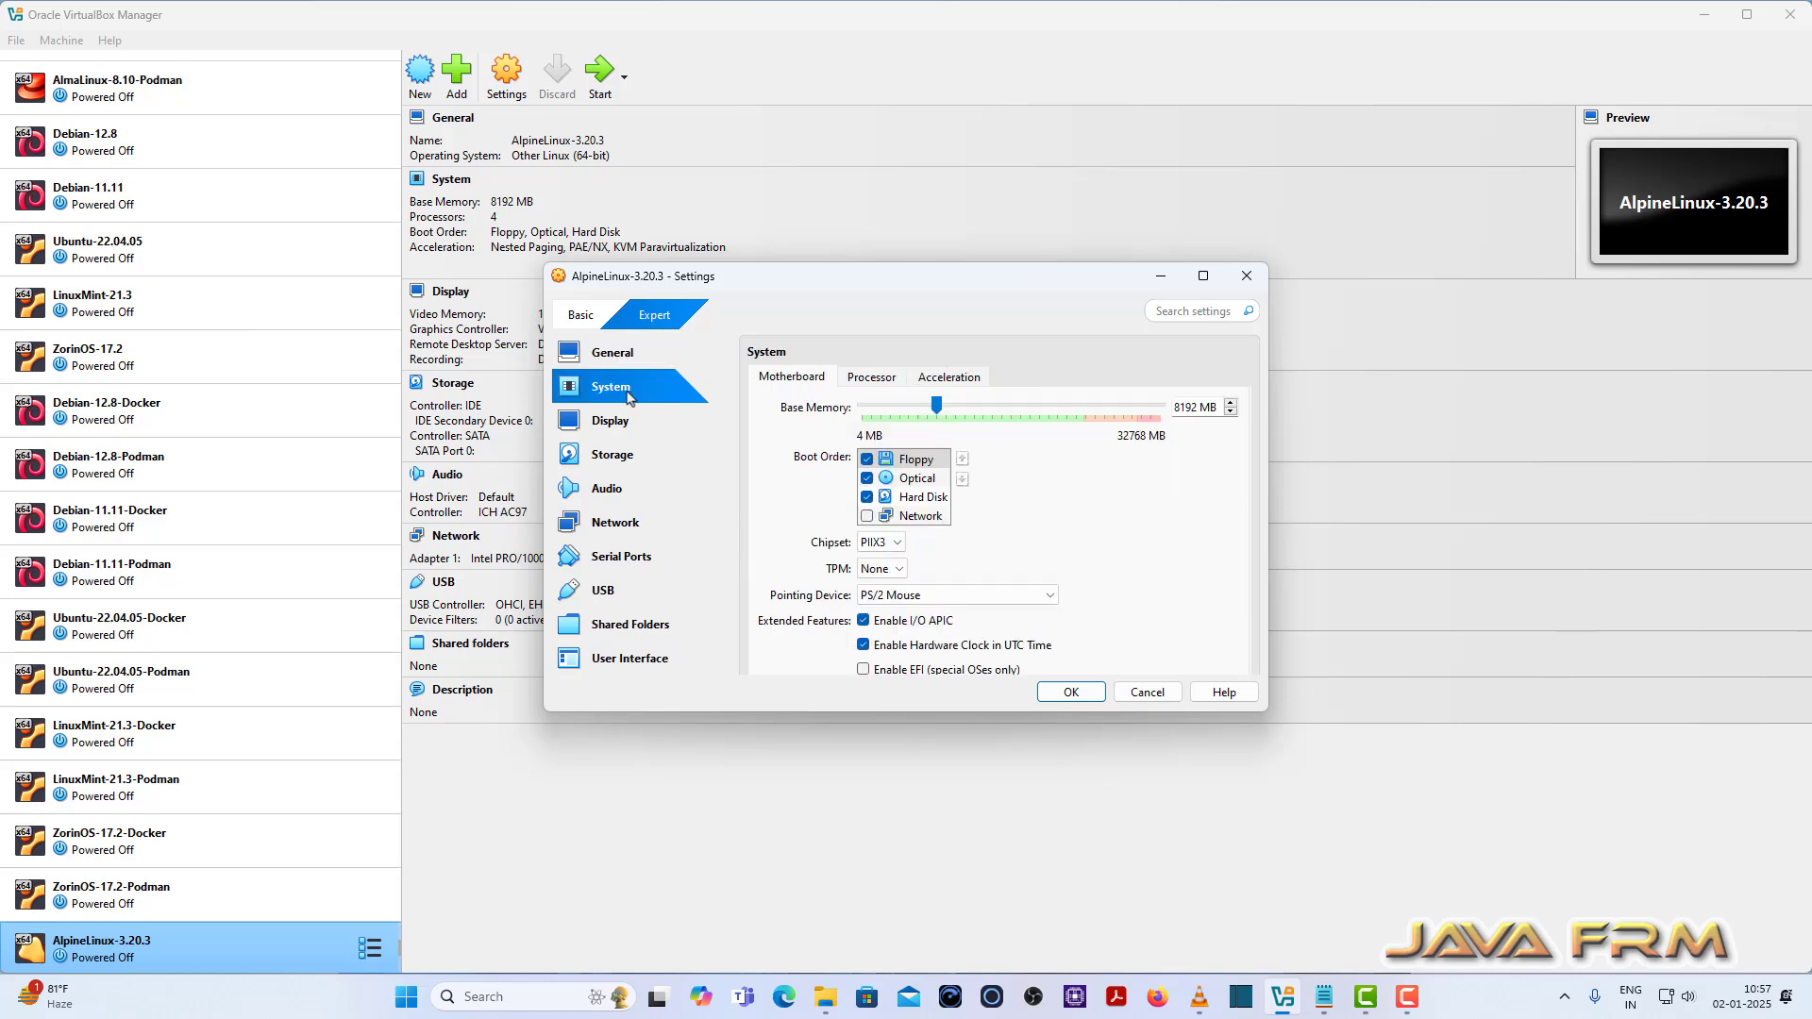
click(866, 459)
click(911, 478)
click(962, 460)
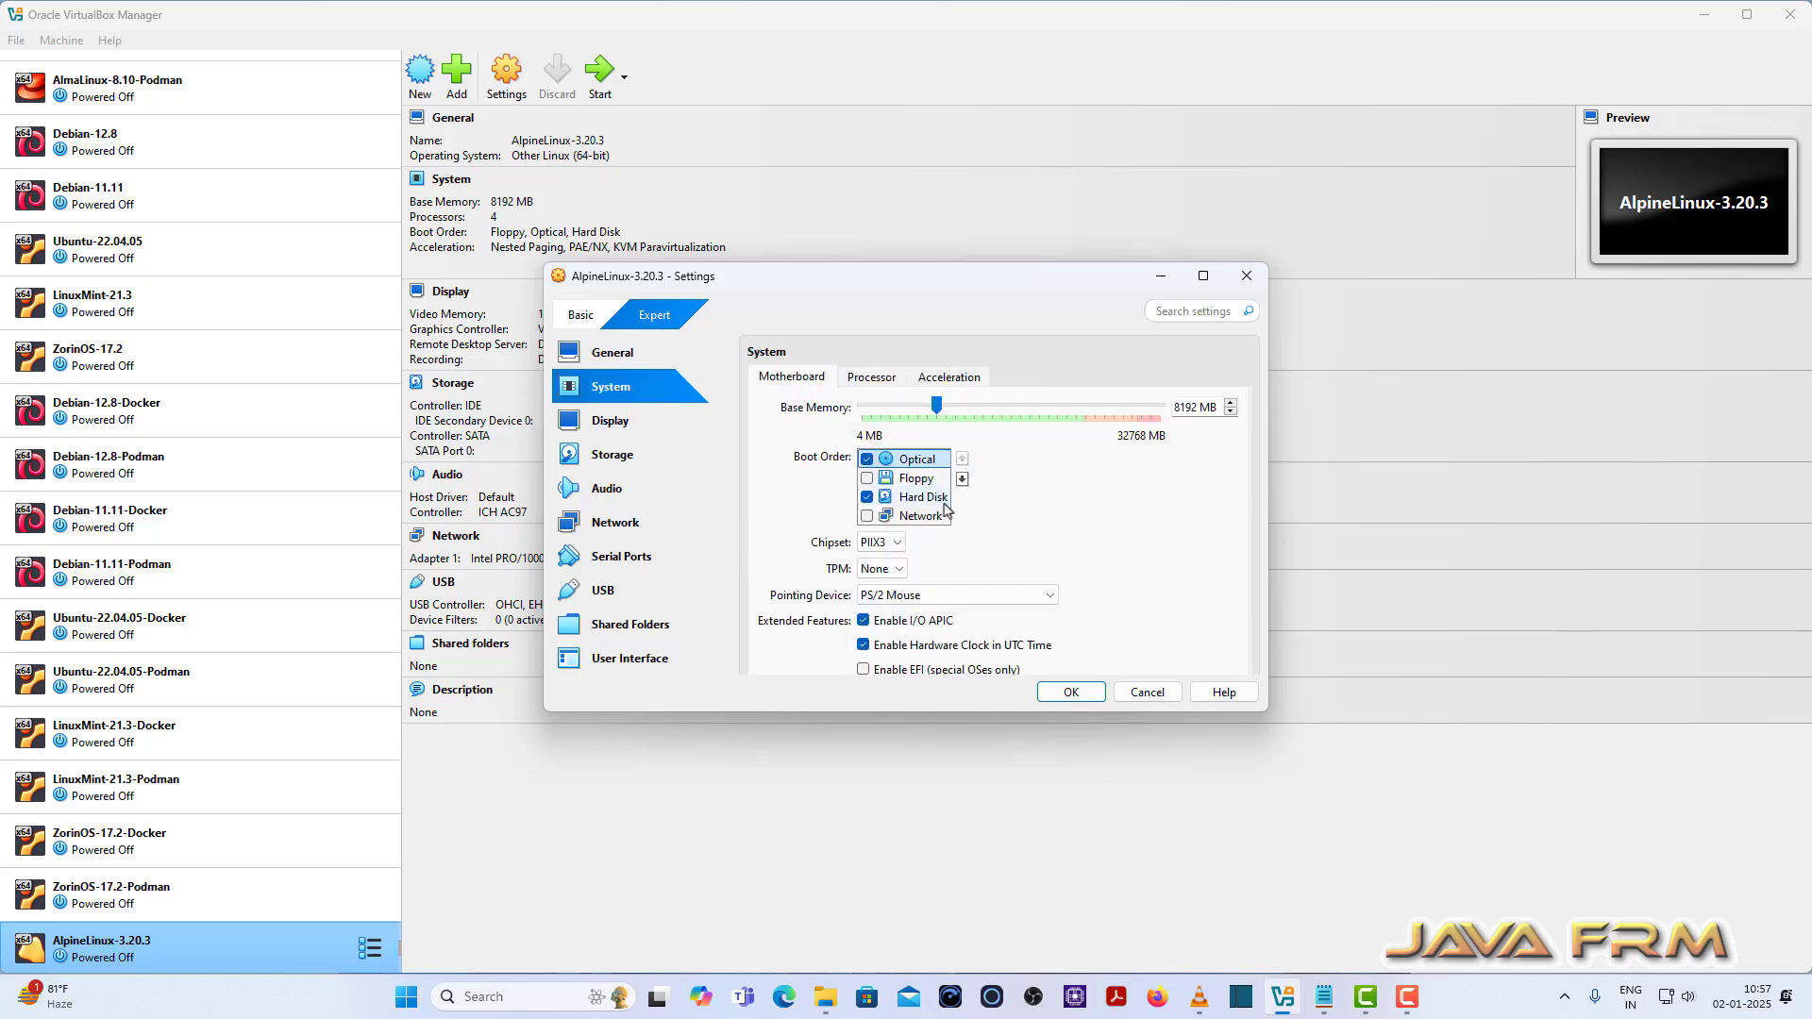
click(910, 496)
click(962, 459)
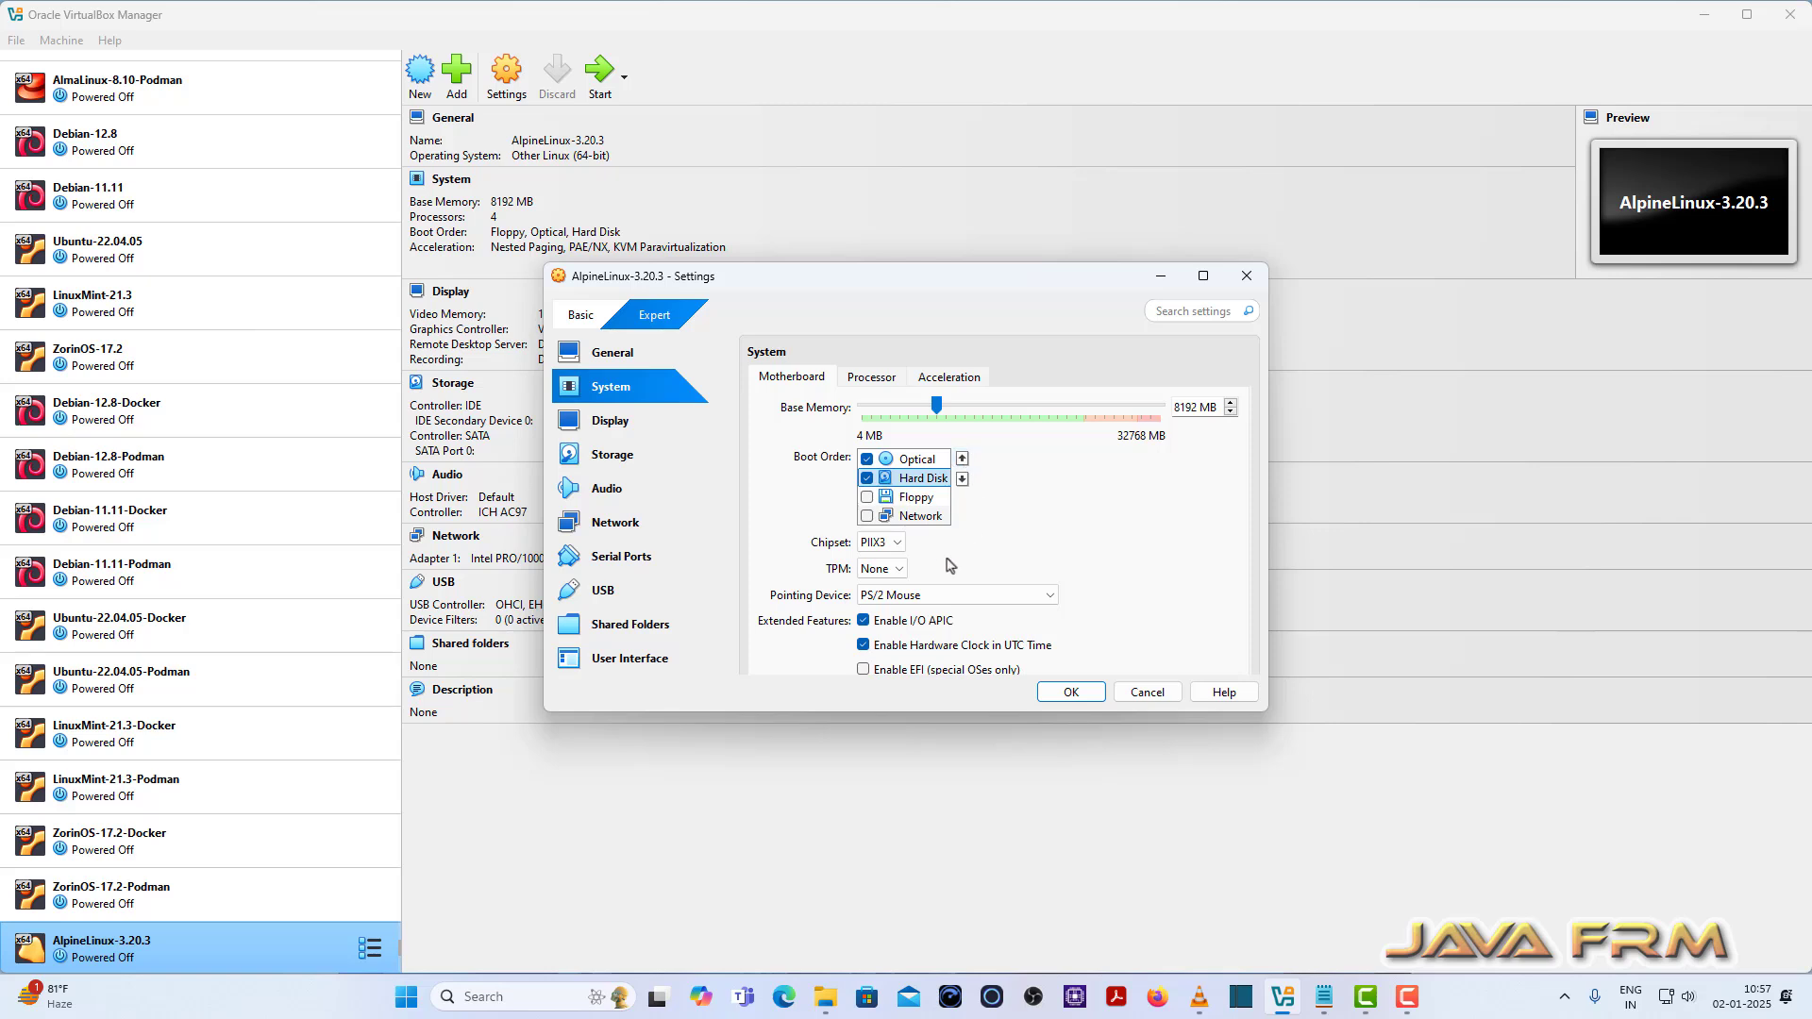
Step: Set the pointing device to USB Tablet, review networking, and save the settings
click(904, 596)
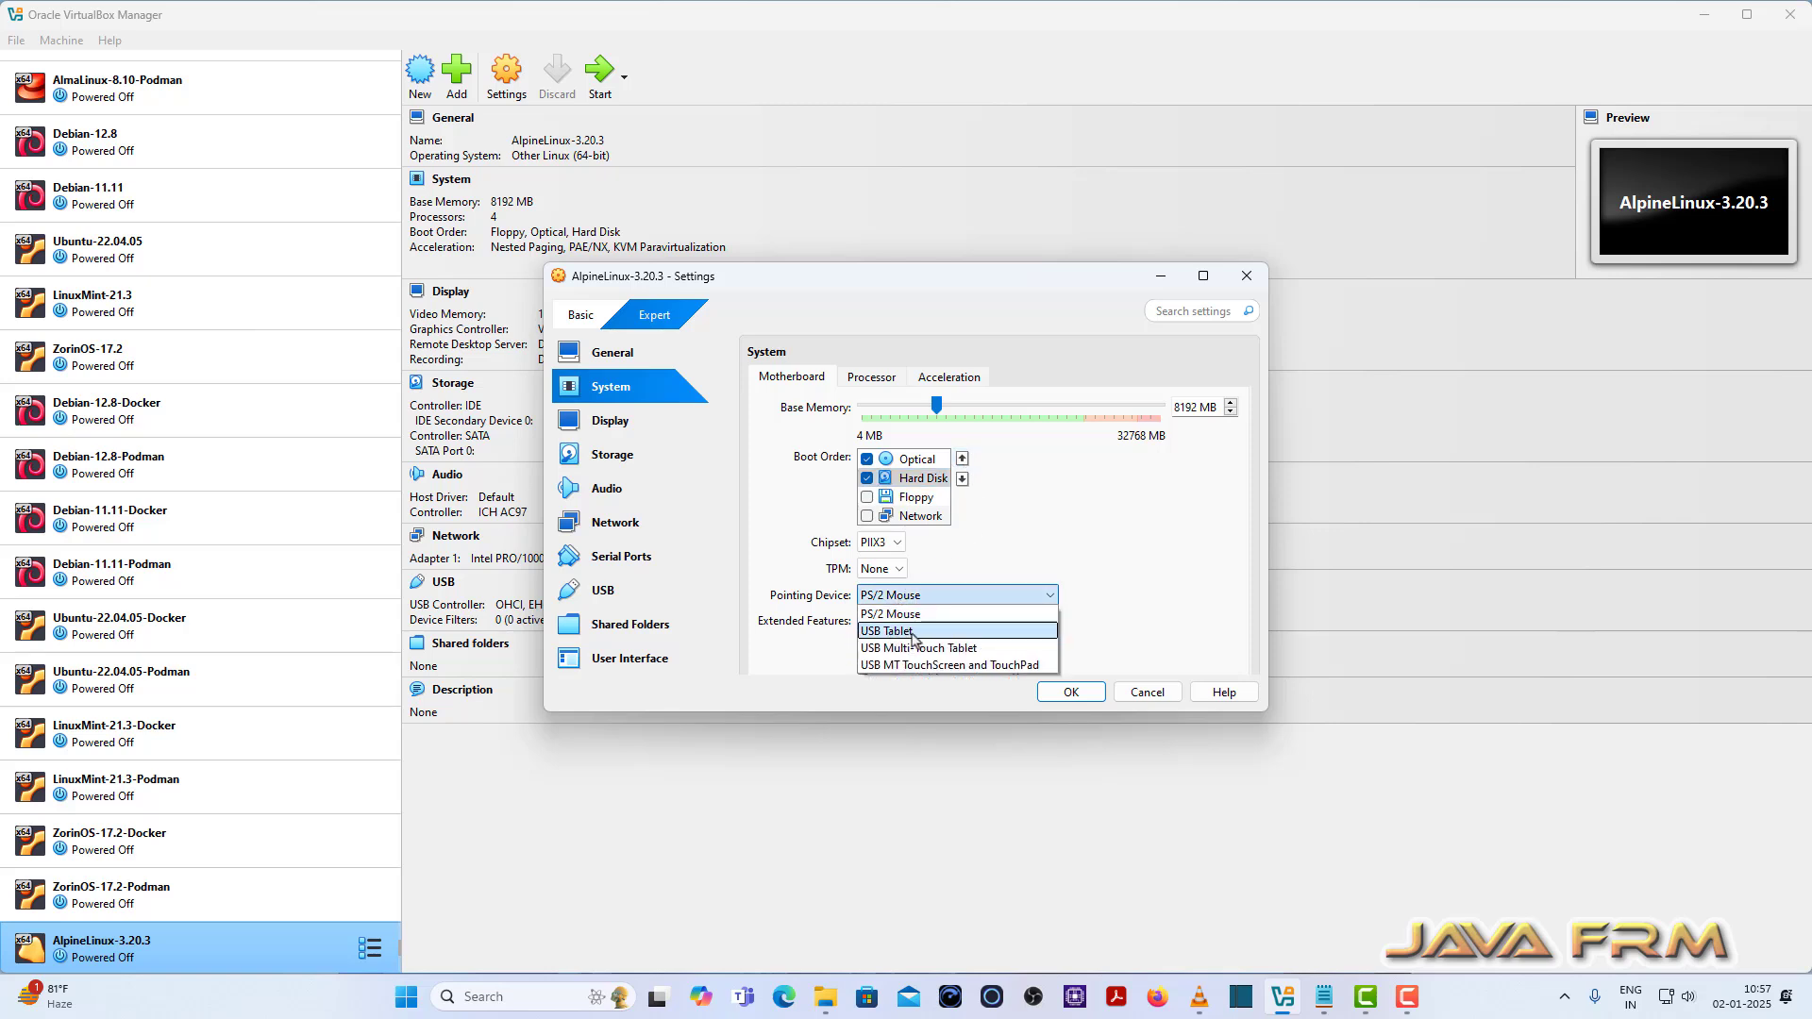
click(913, 632)
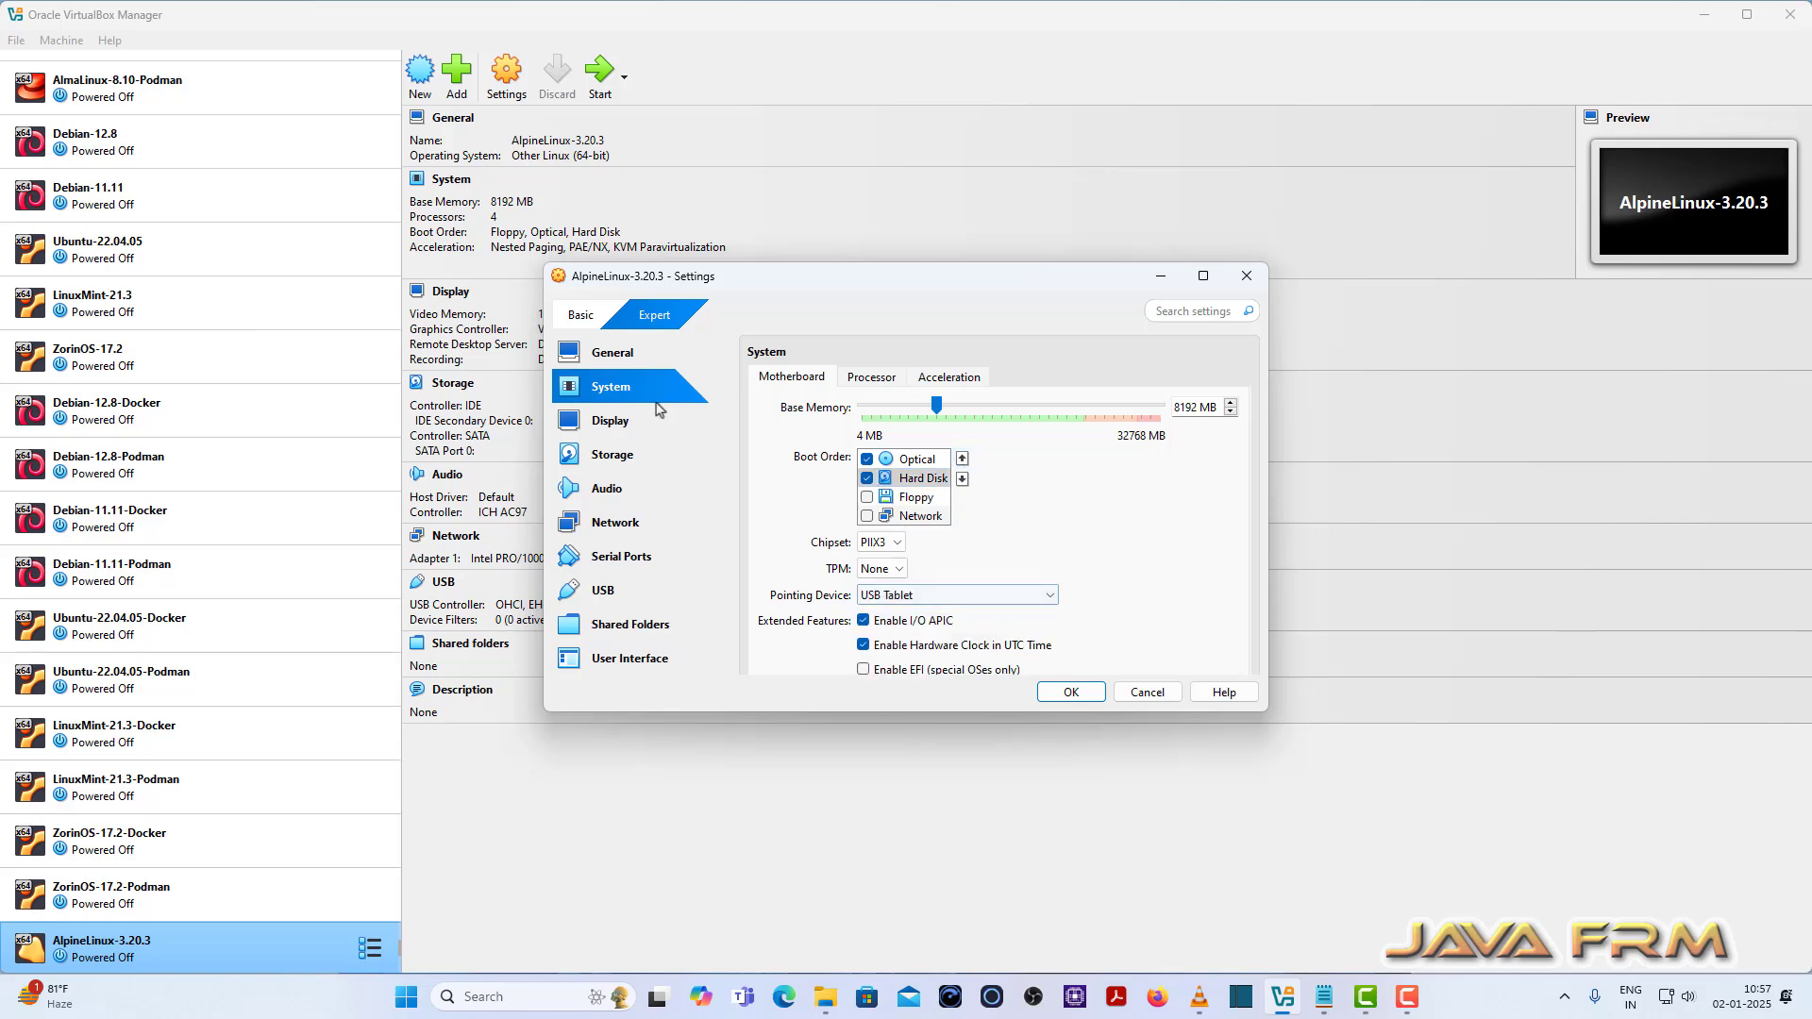
click(623, 522)
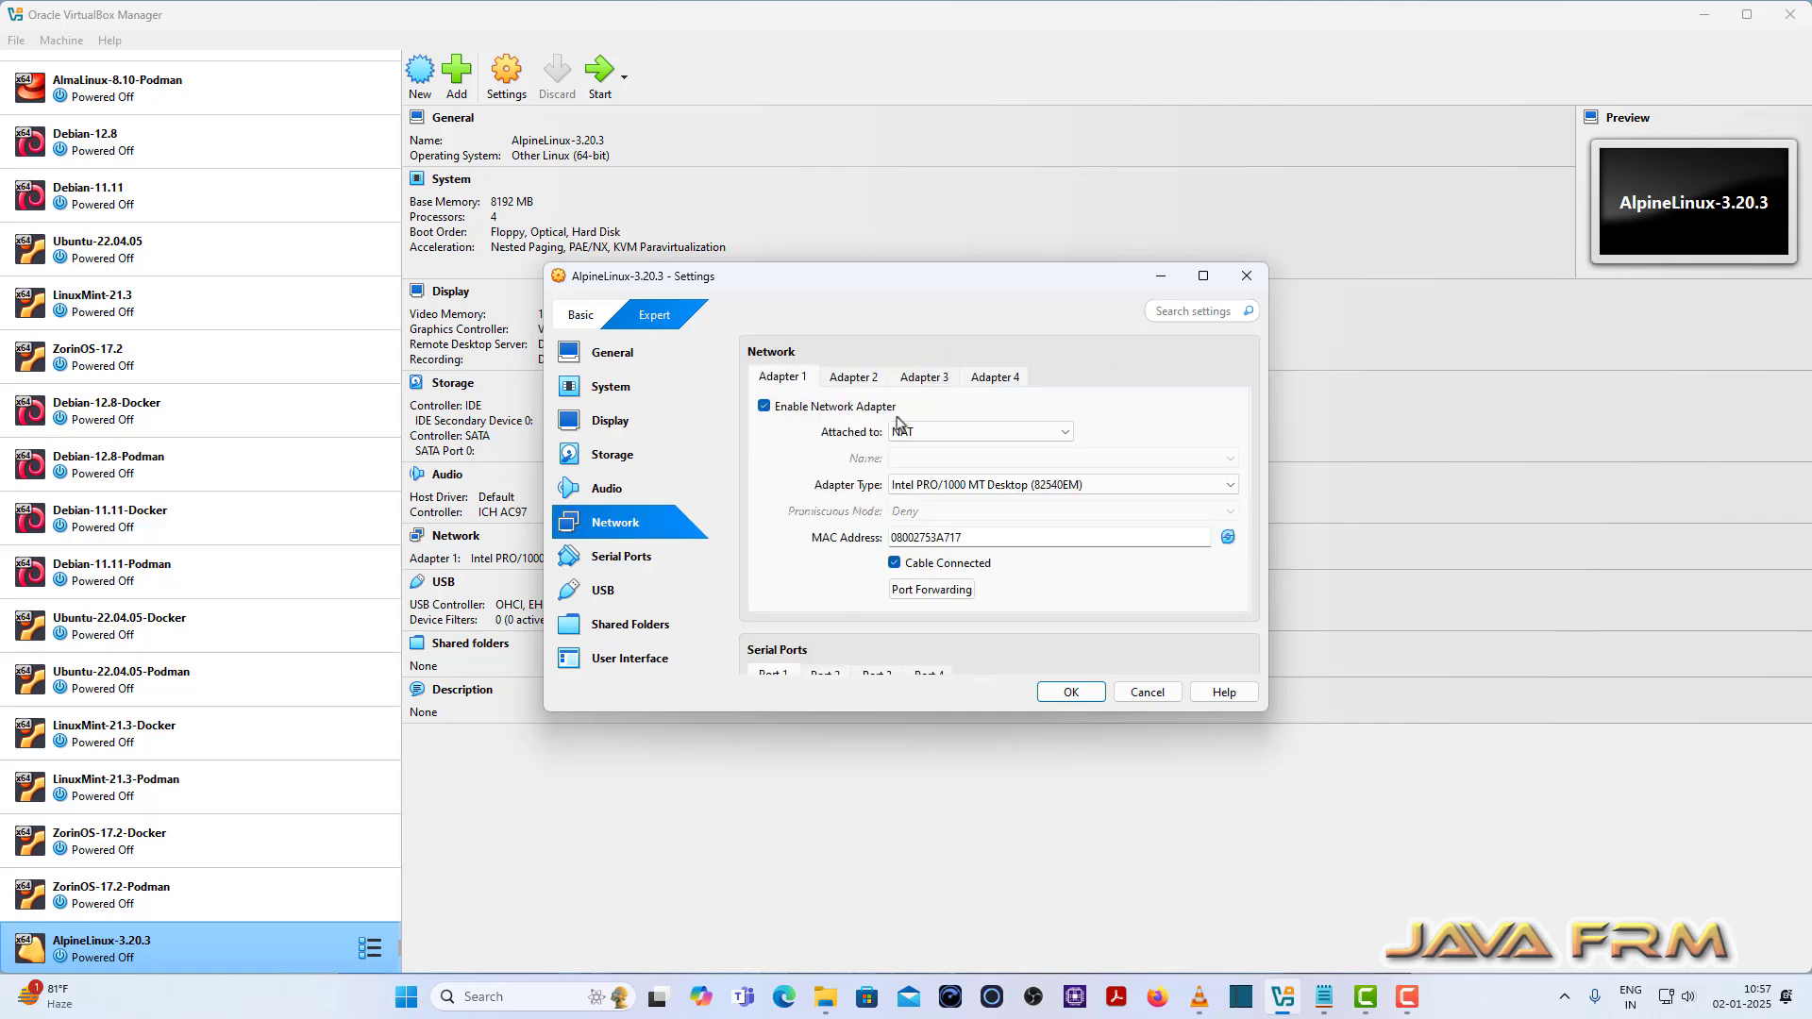
click(1074, 693)
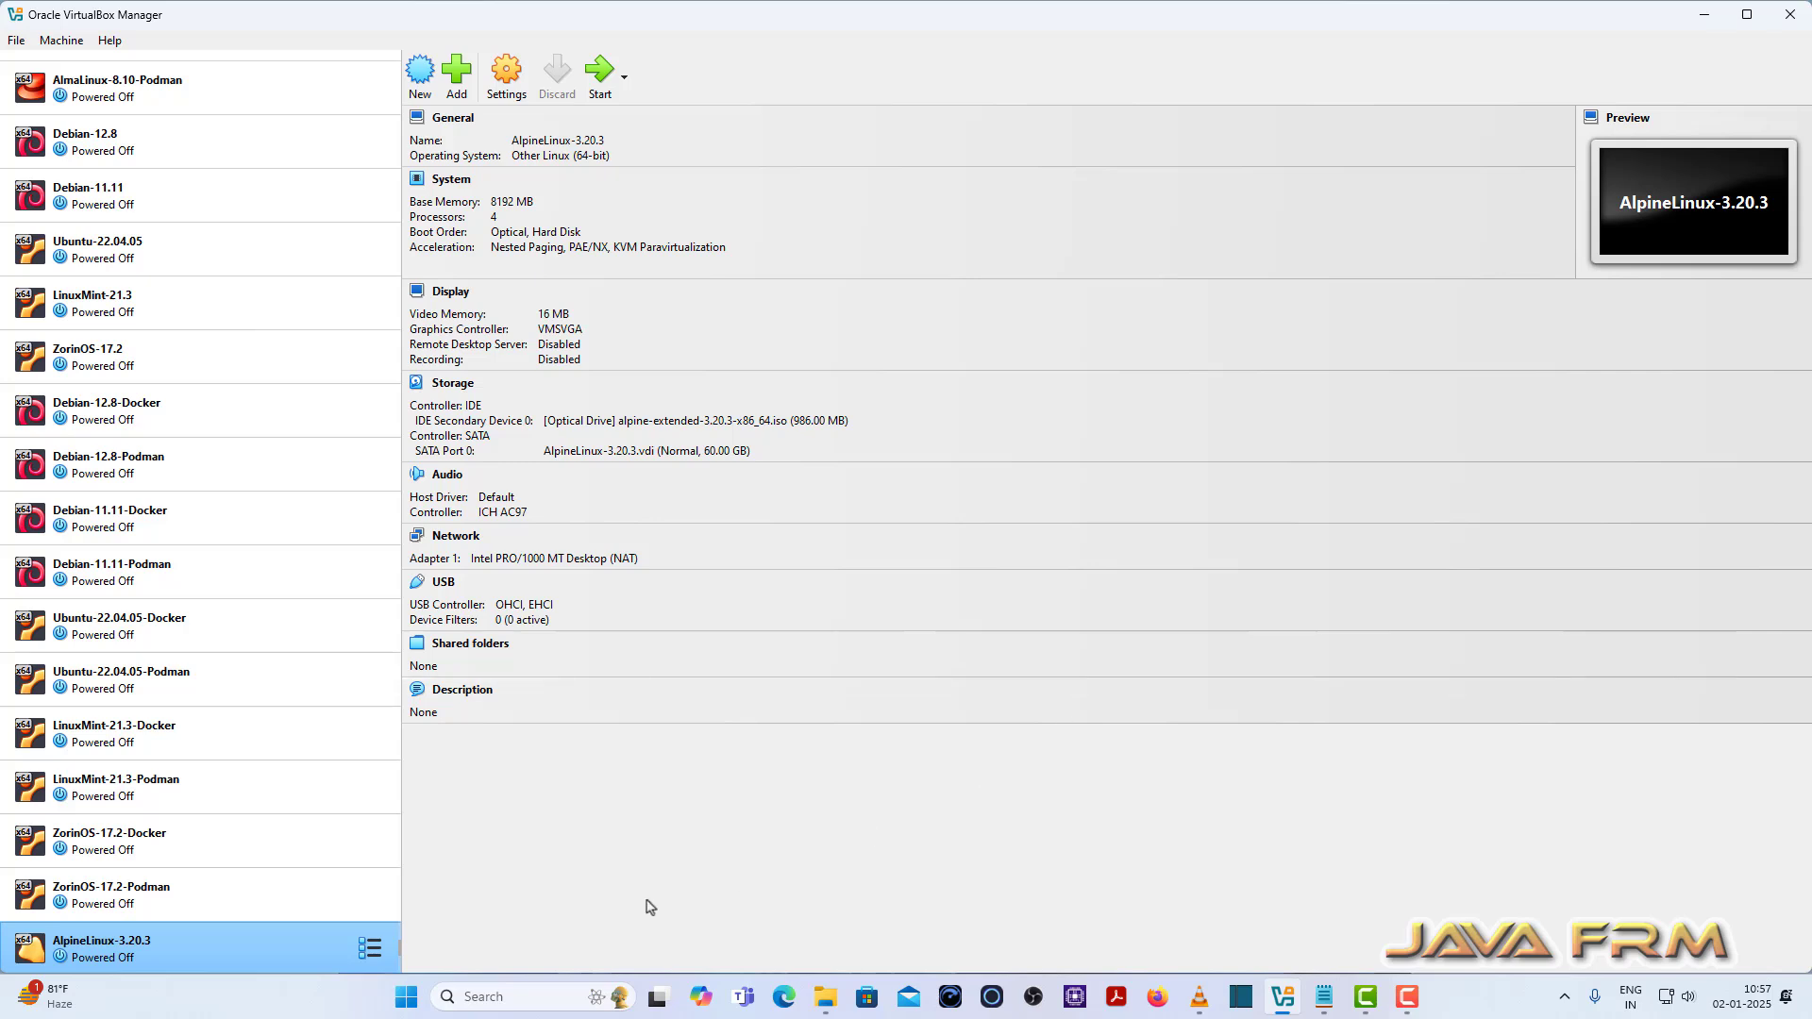
Step: Start AlpineLinux-3.20.3, maximize its window, and close the stray file browser window
click(599, 85)
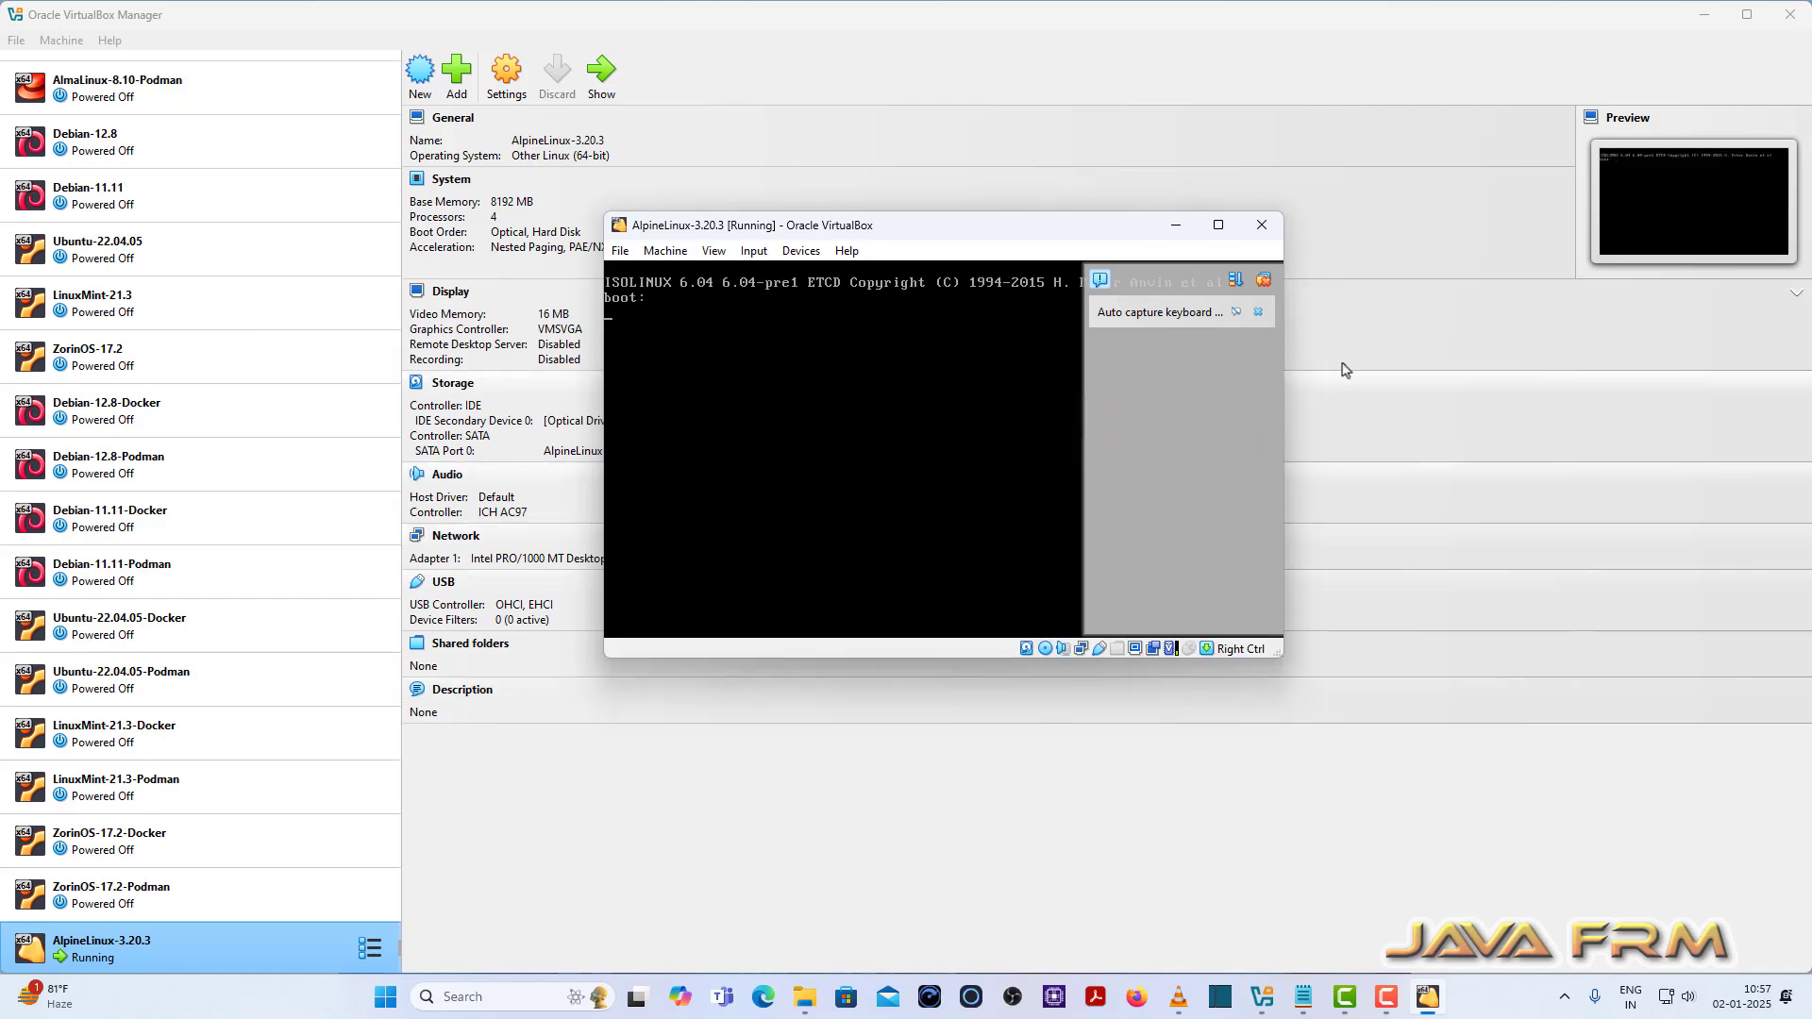
click(1218, 224)
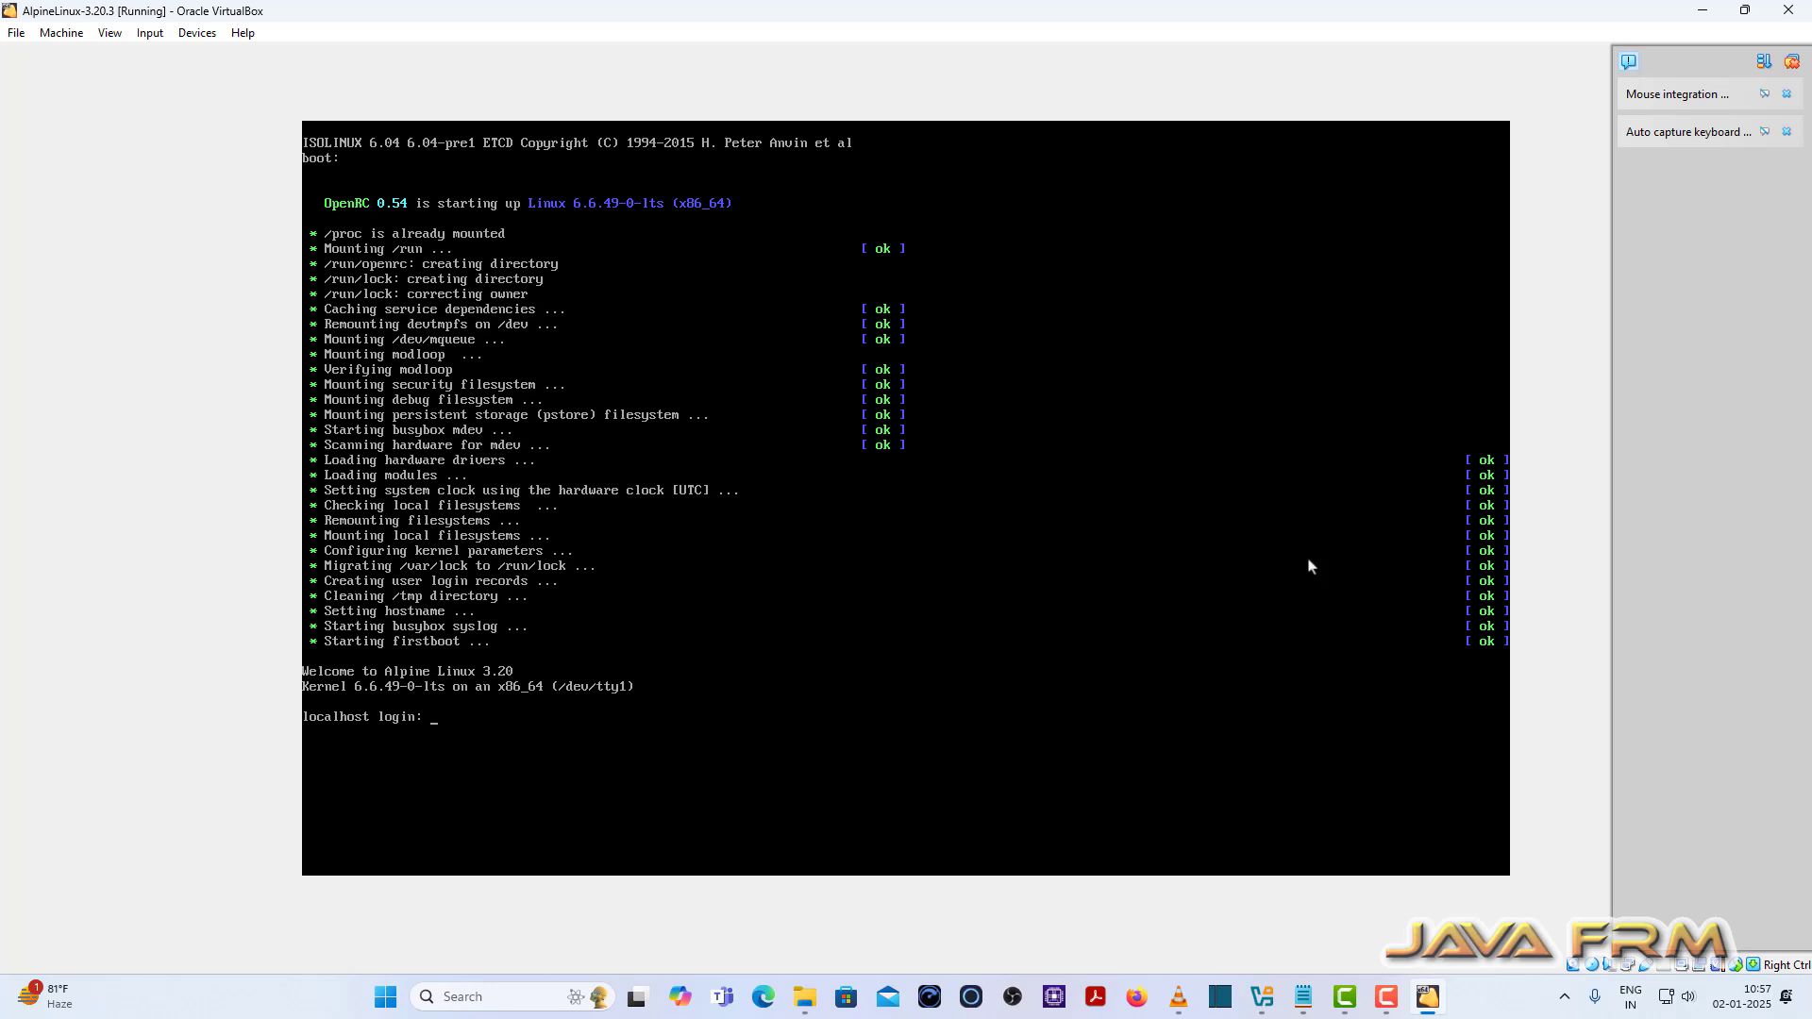
key(alt+Tab)
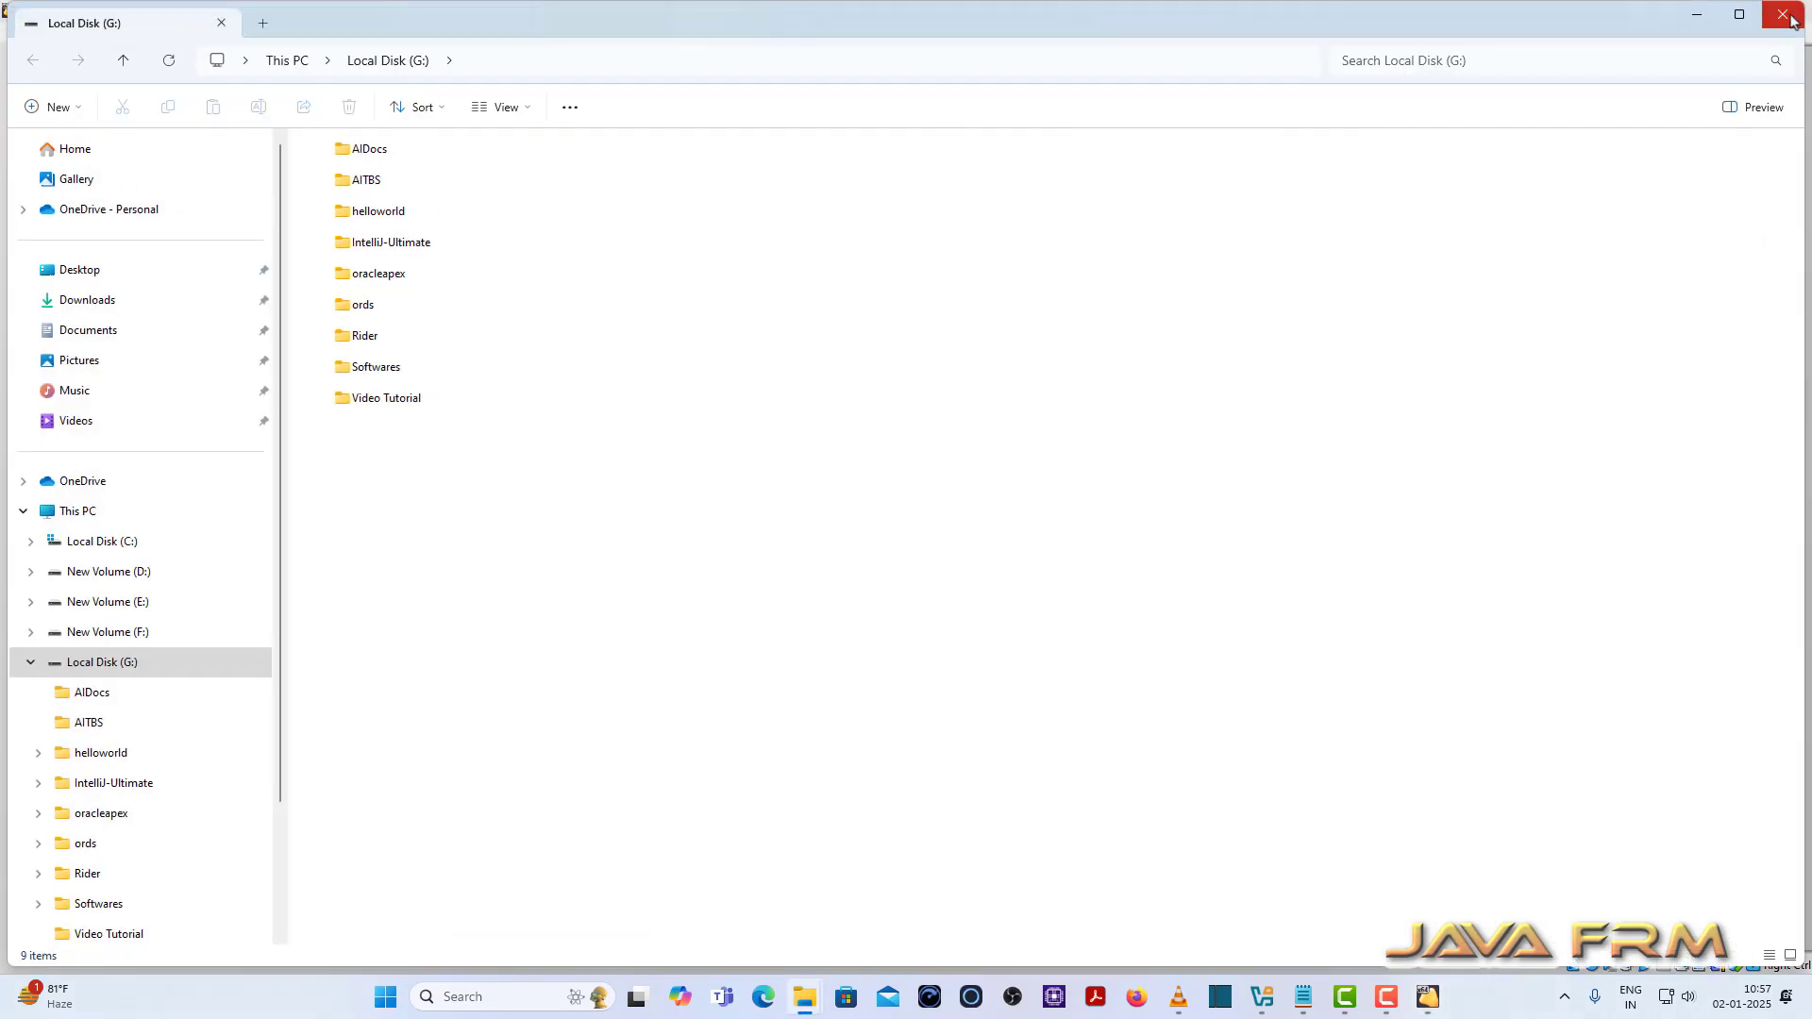
click(1791, 19)
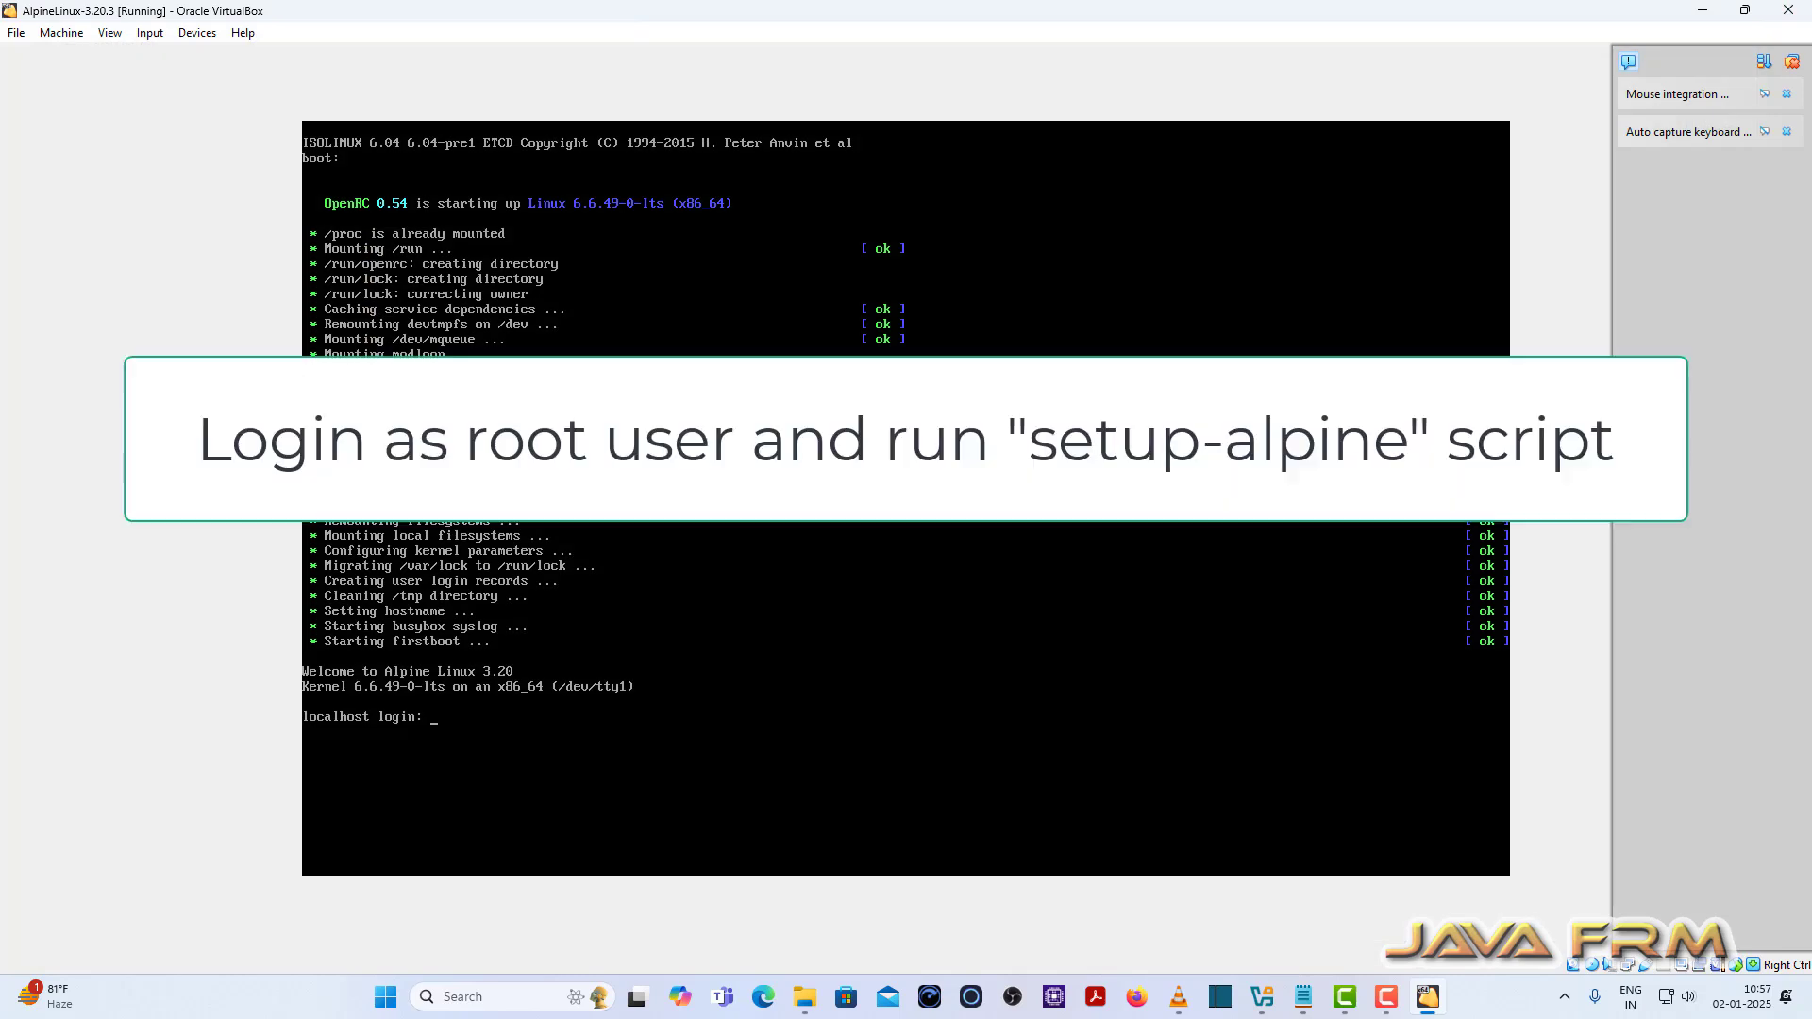
Step: Log in as root and clear the console
text(root)
key(Return)
text(clear)
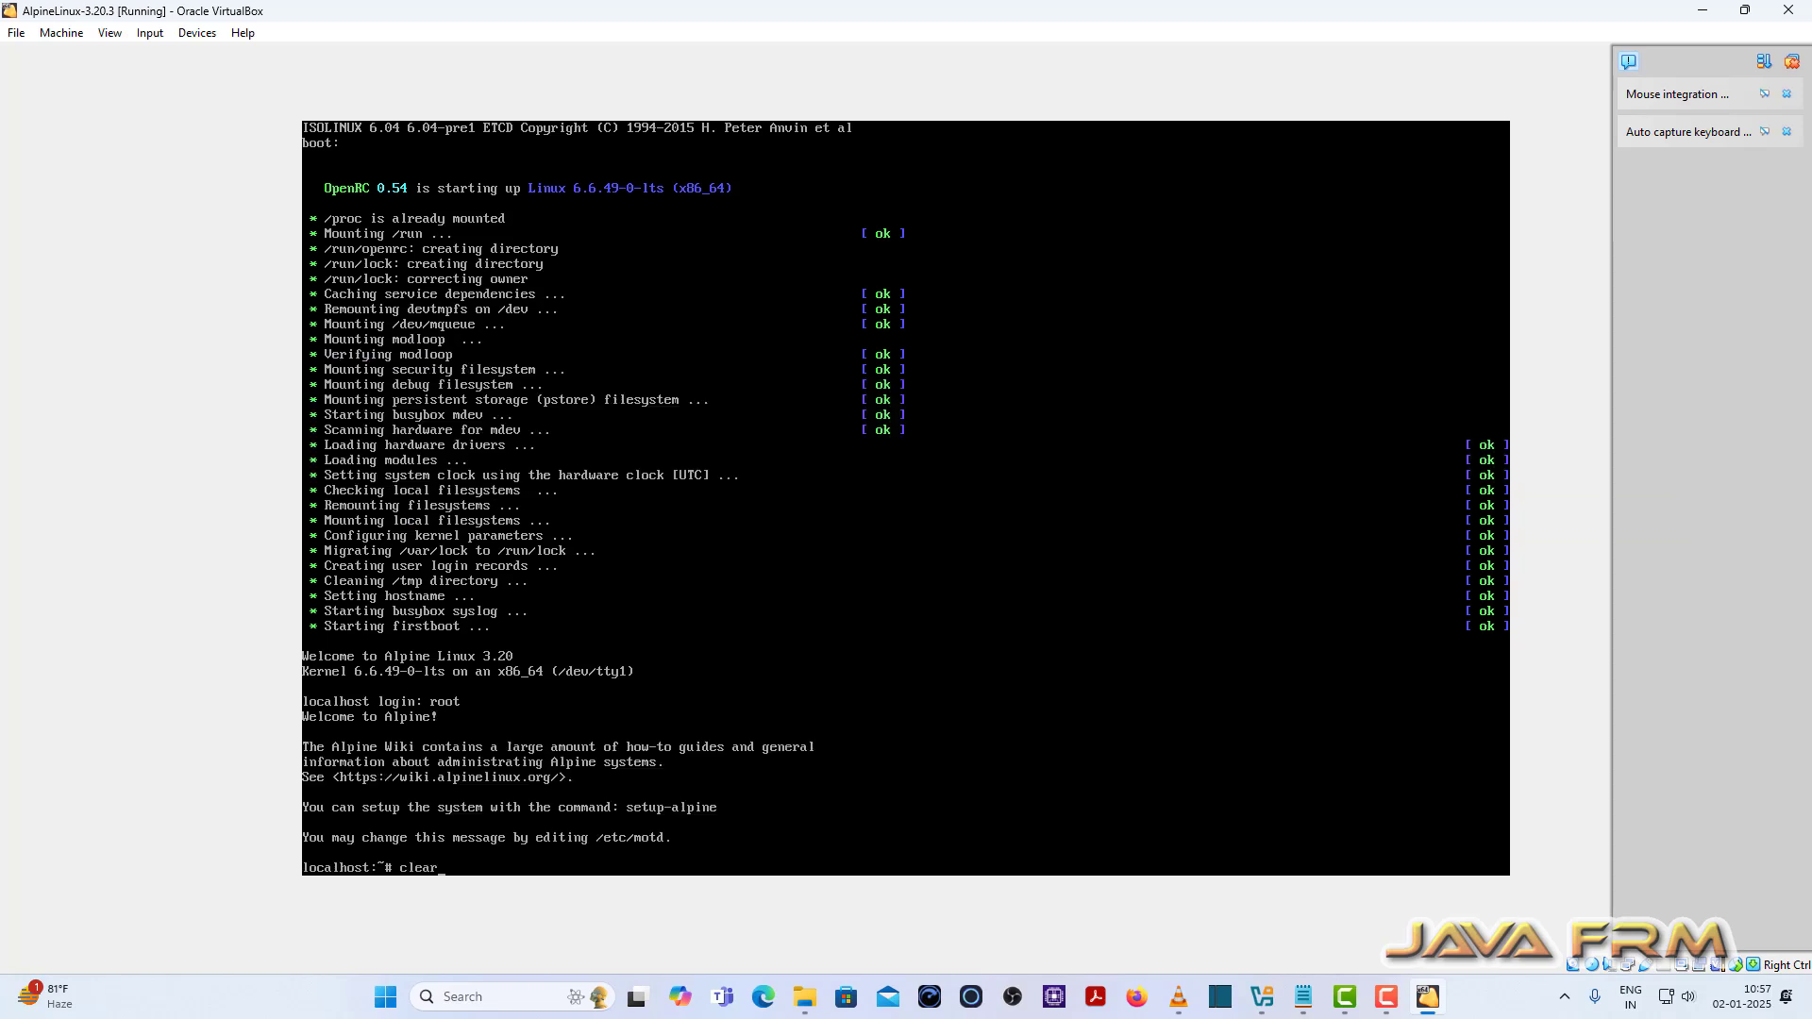
key(Return)
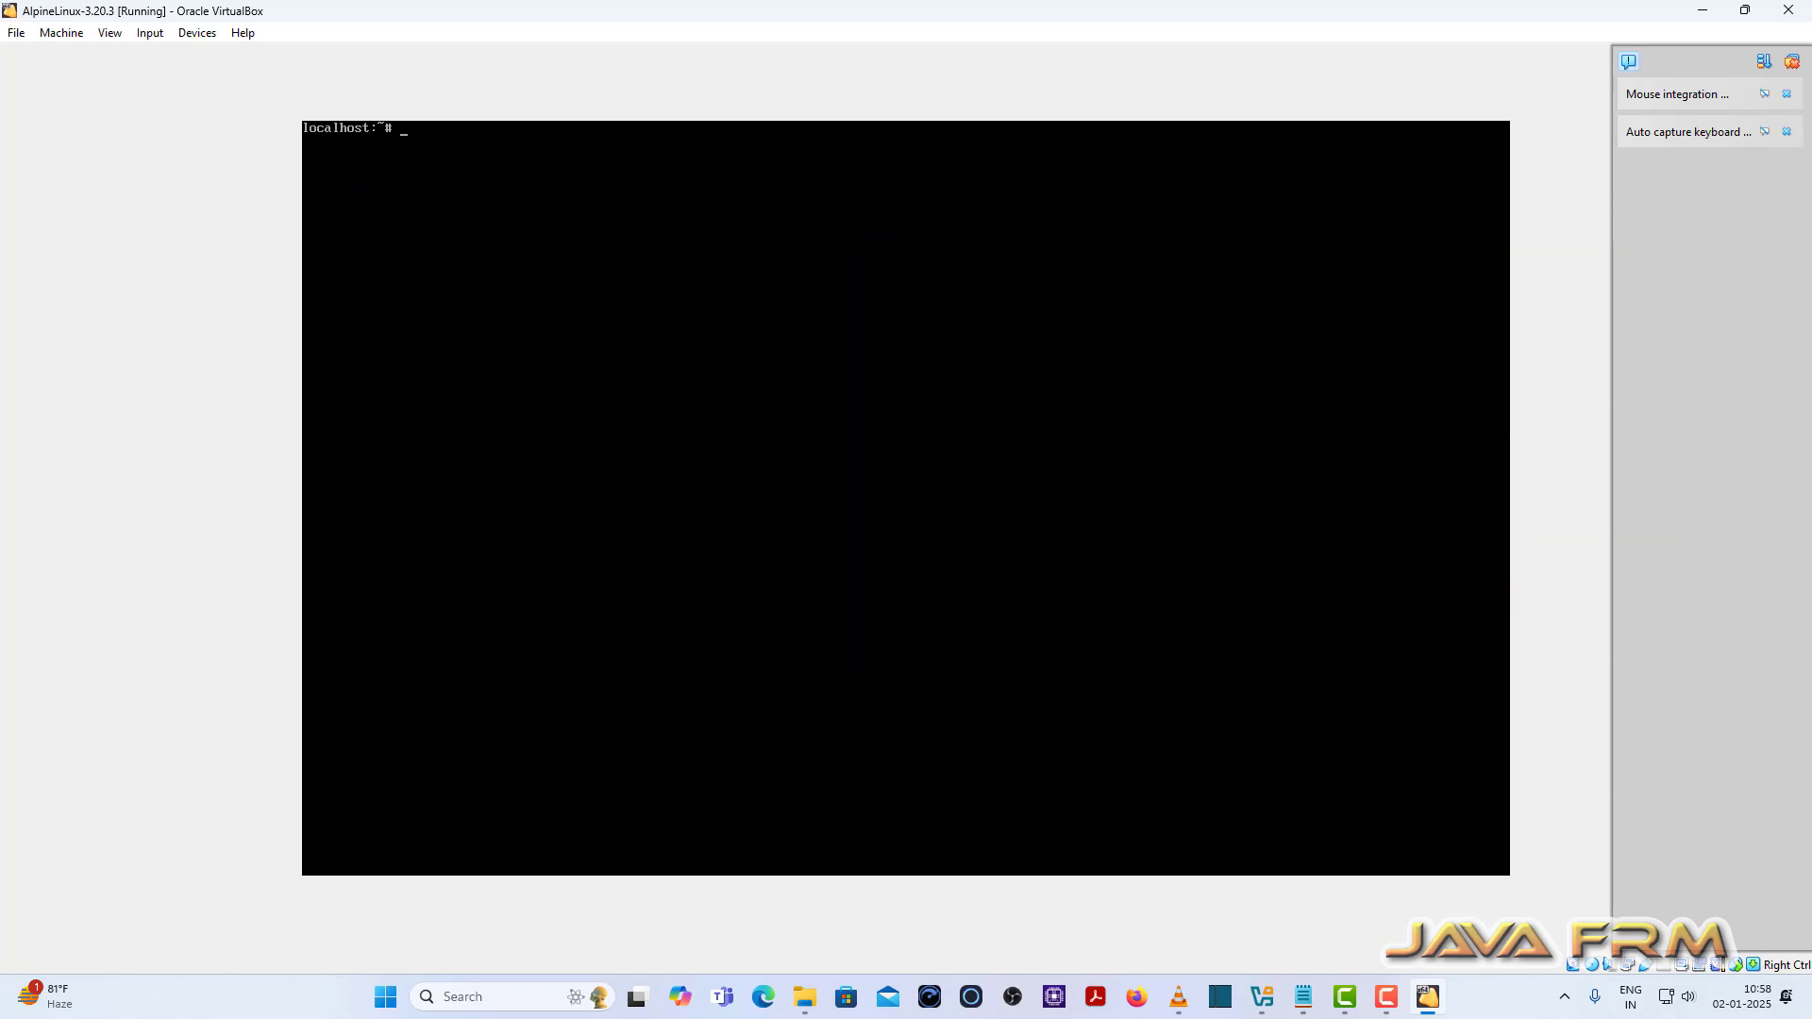
Step: Run setup-alpine, using Tab completion on 'set' to find it
text(set)
key(Tab)
key(Tab)
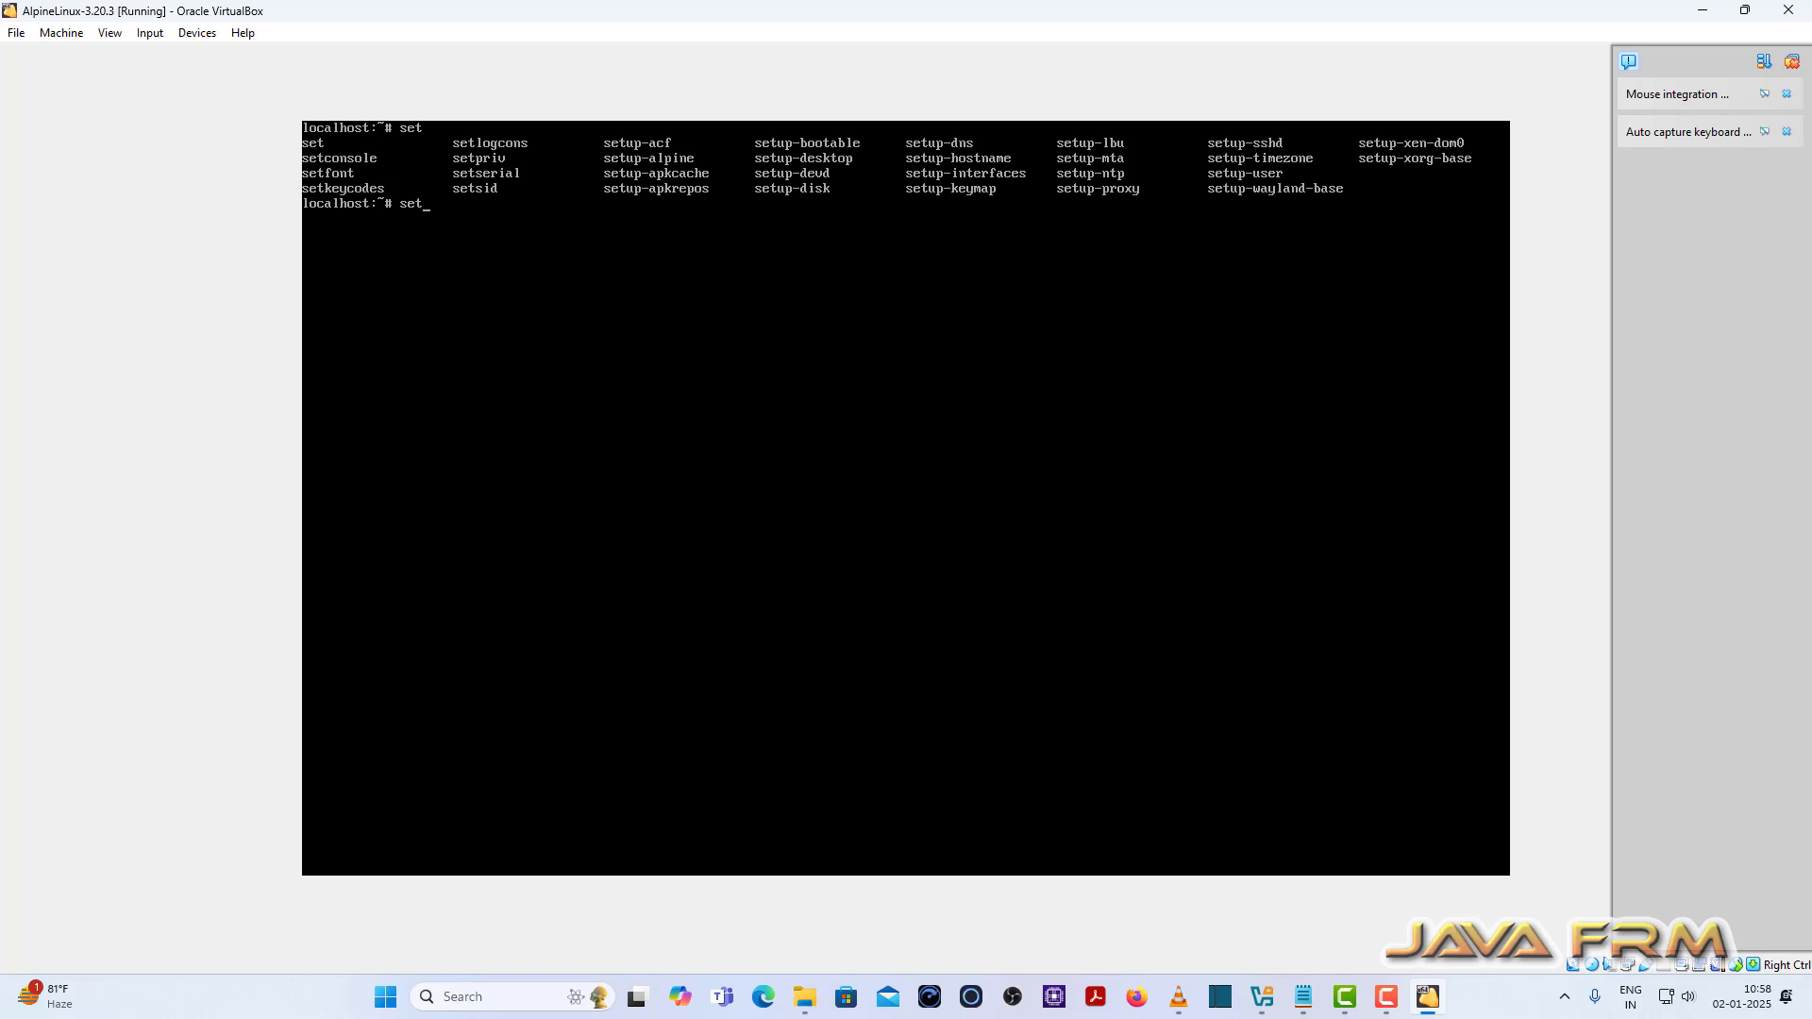
text(up-alpine)
key(Return)
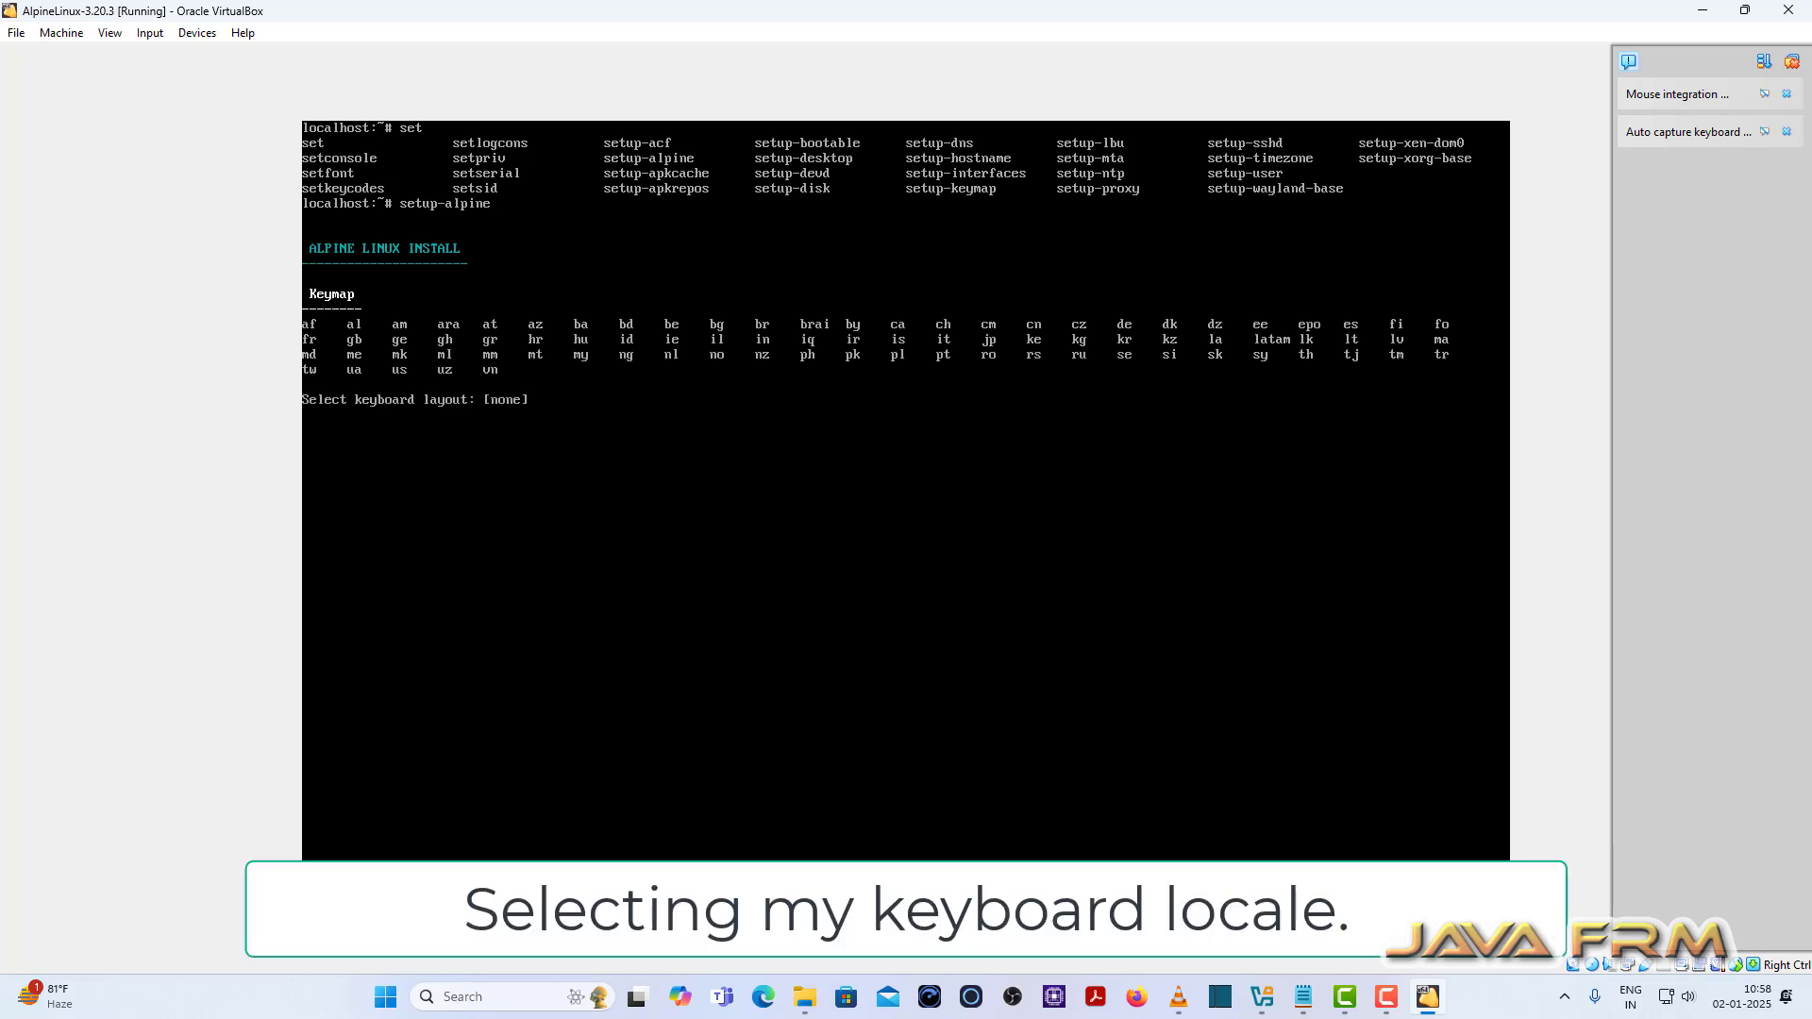
Step: Choose the us/us keyboard layout and set hostname alpinelinux.javafrm.in
text(us)
key(Return)
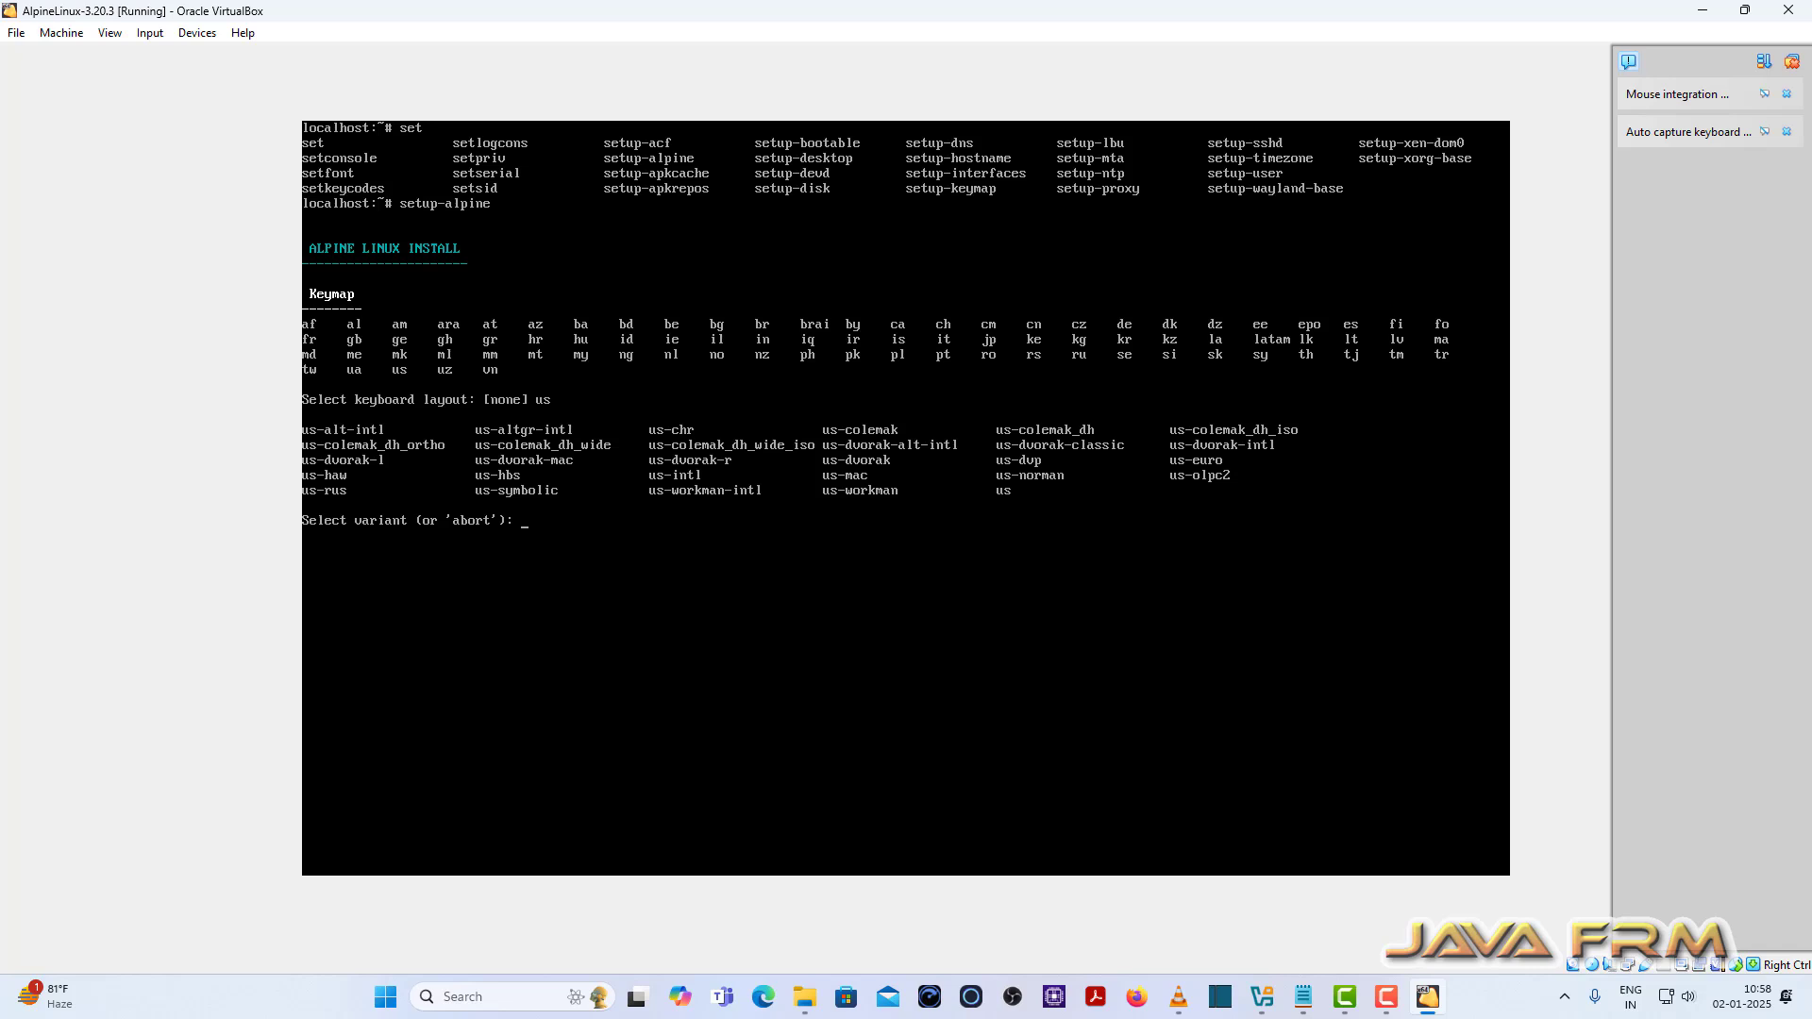
text(us)
key(Return)
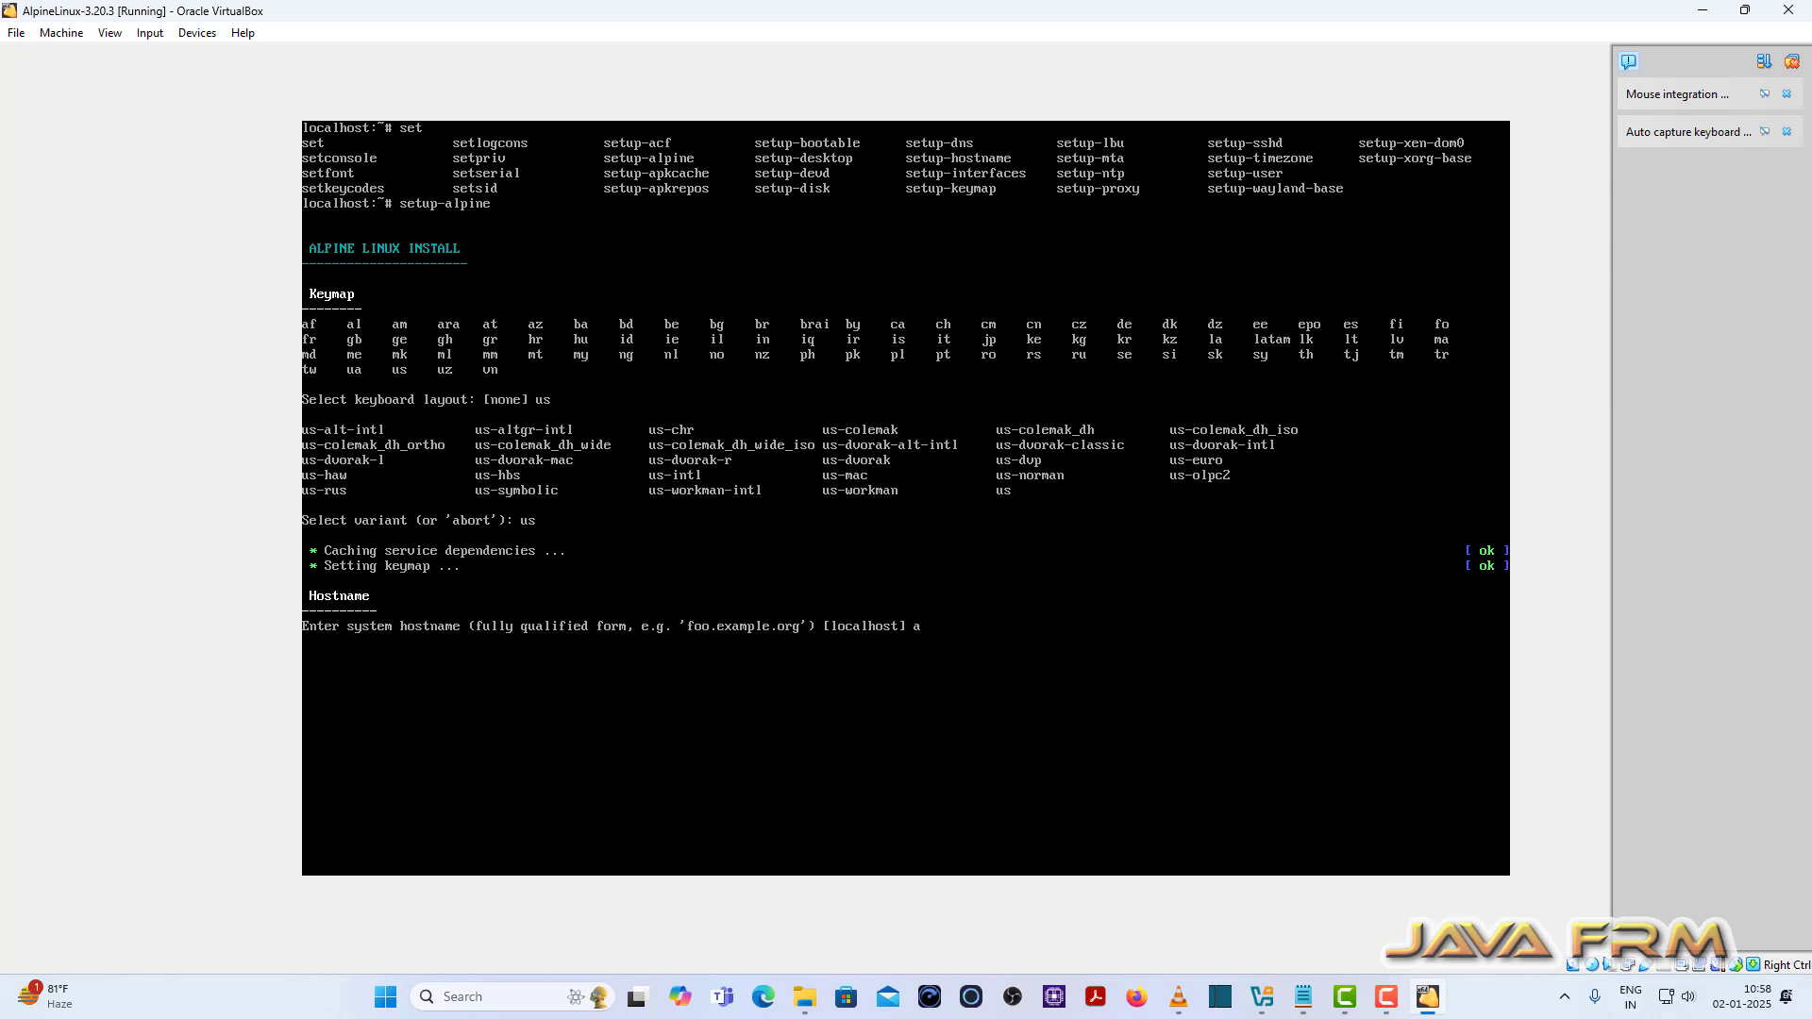
text(alpinelinux.javafrm.in)
key(Return)
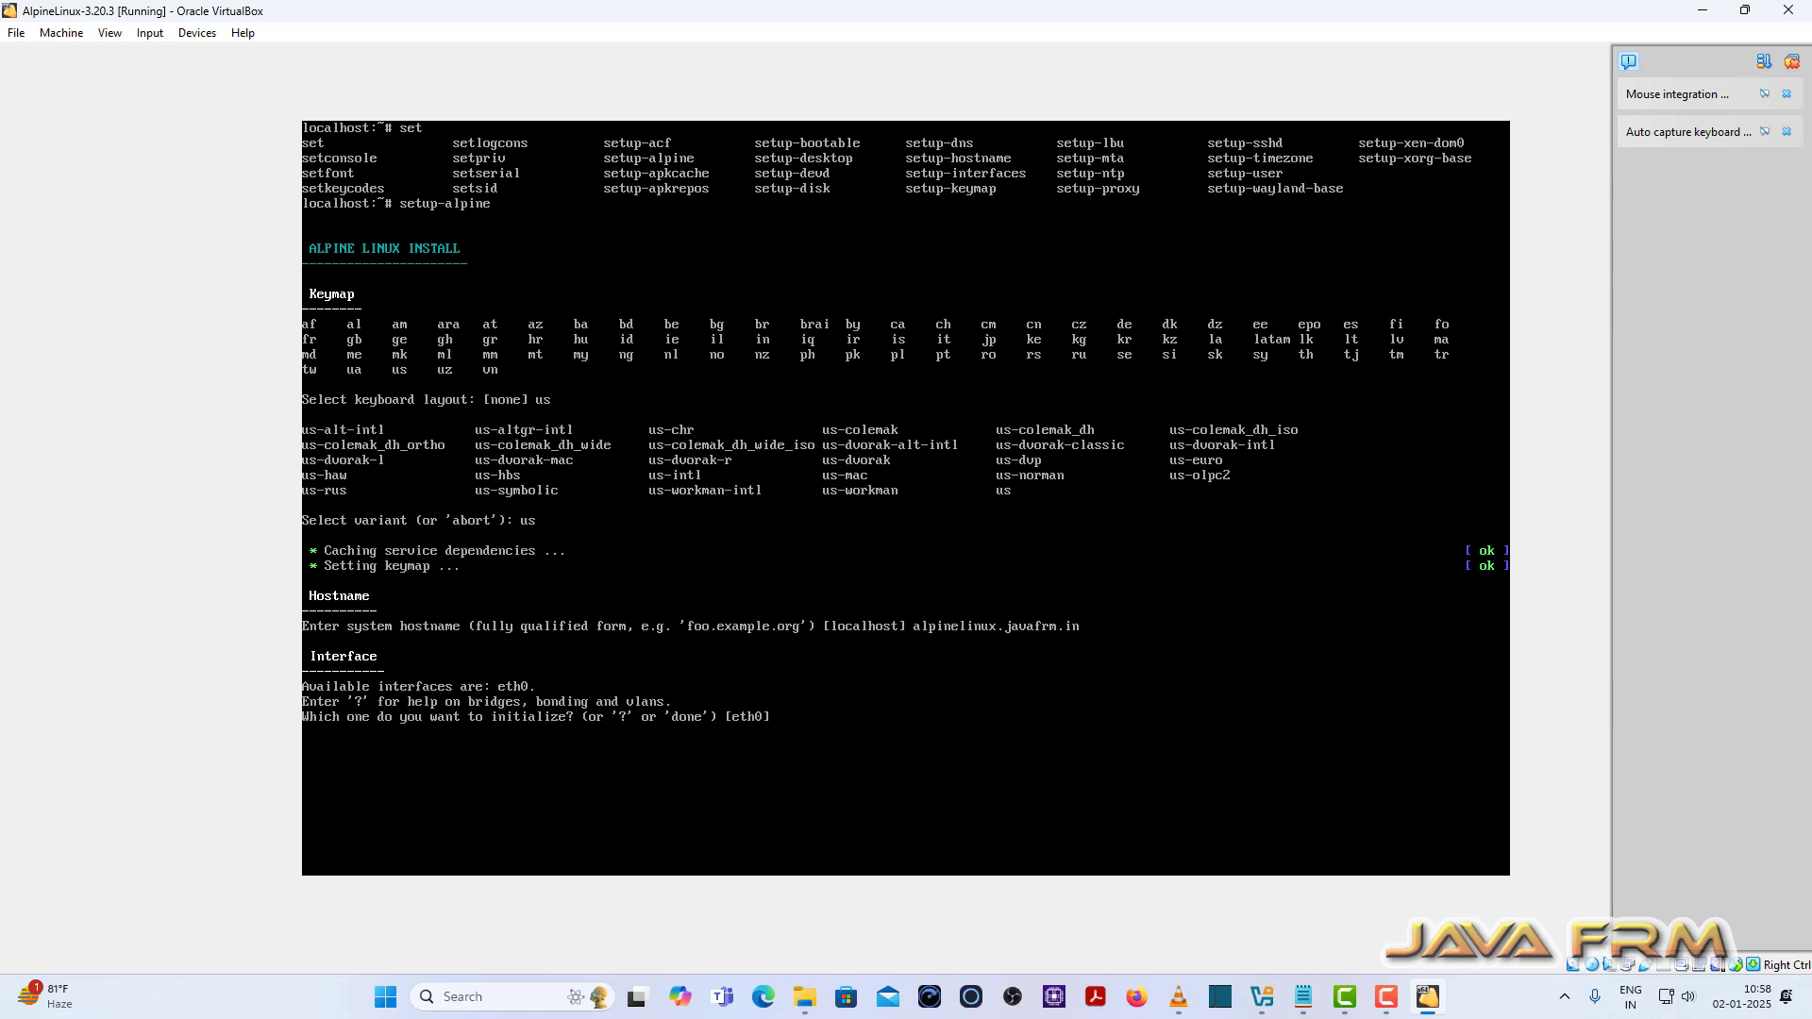
Step: Use interface eth0 with DHCP and answer n to manual network configuration
text(eth0)
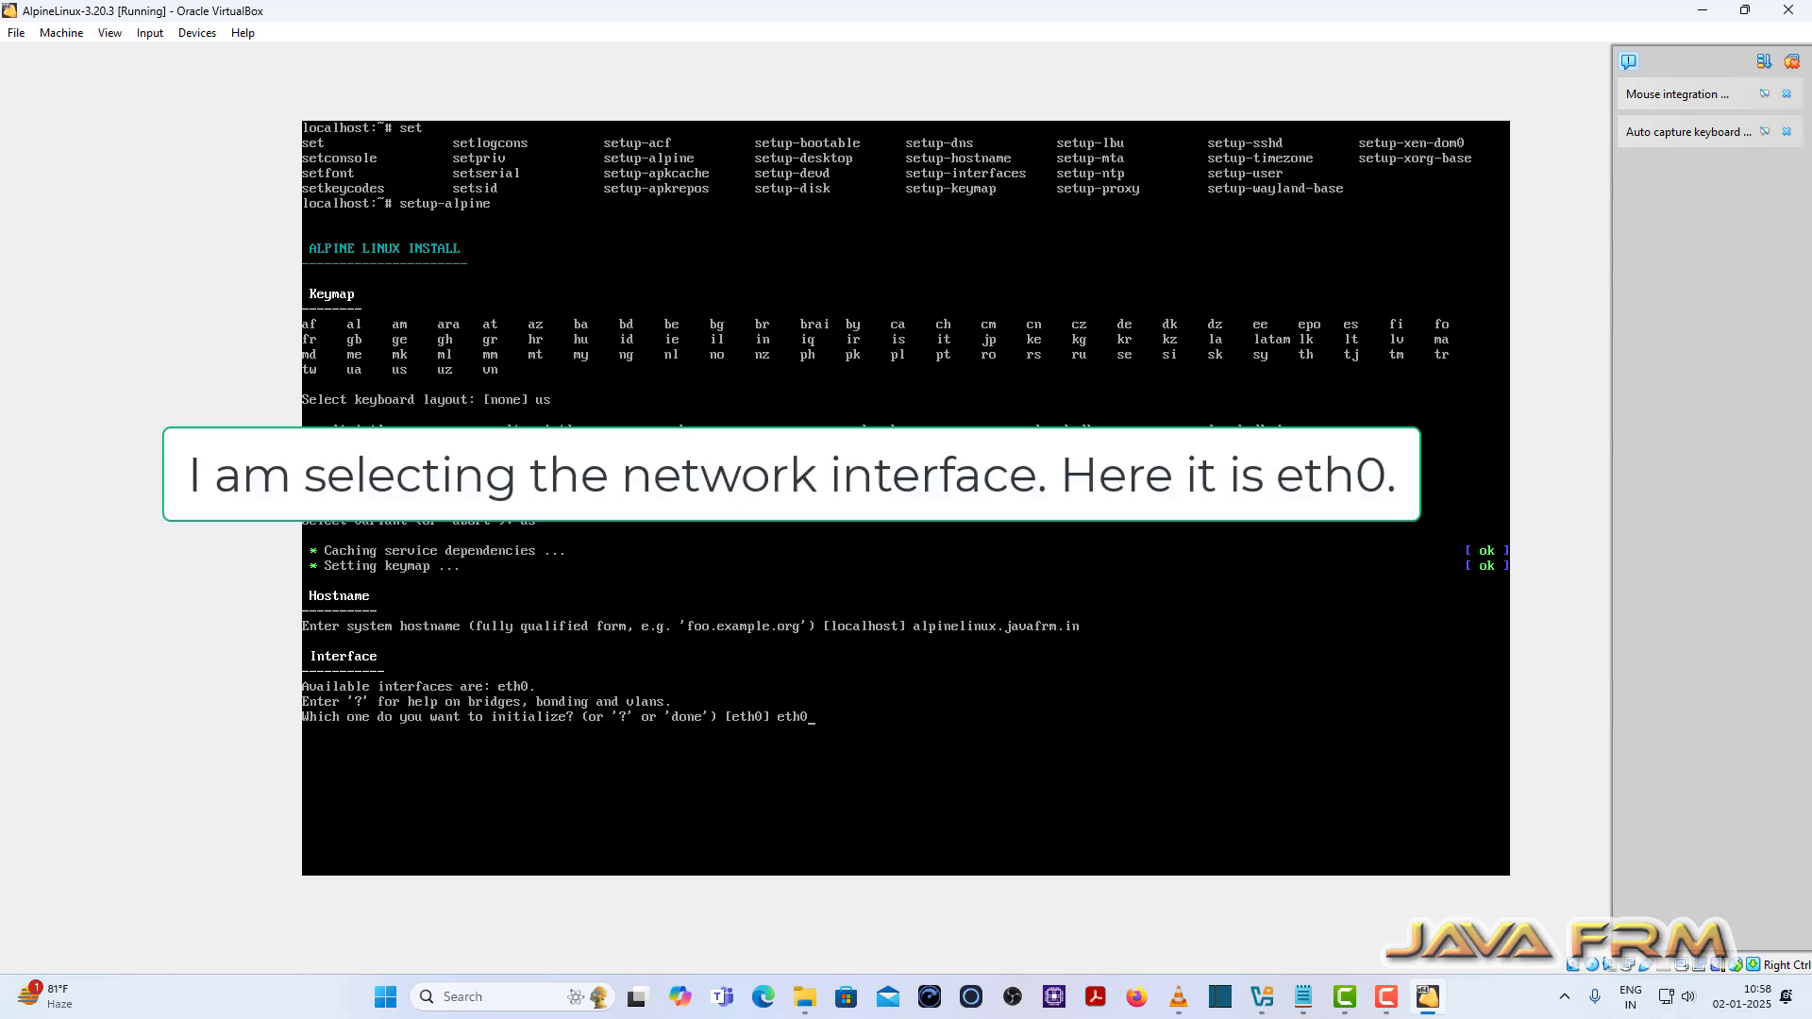
key(Return)
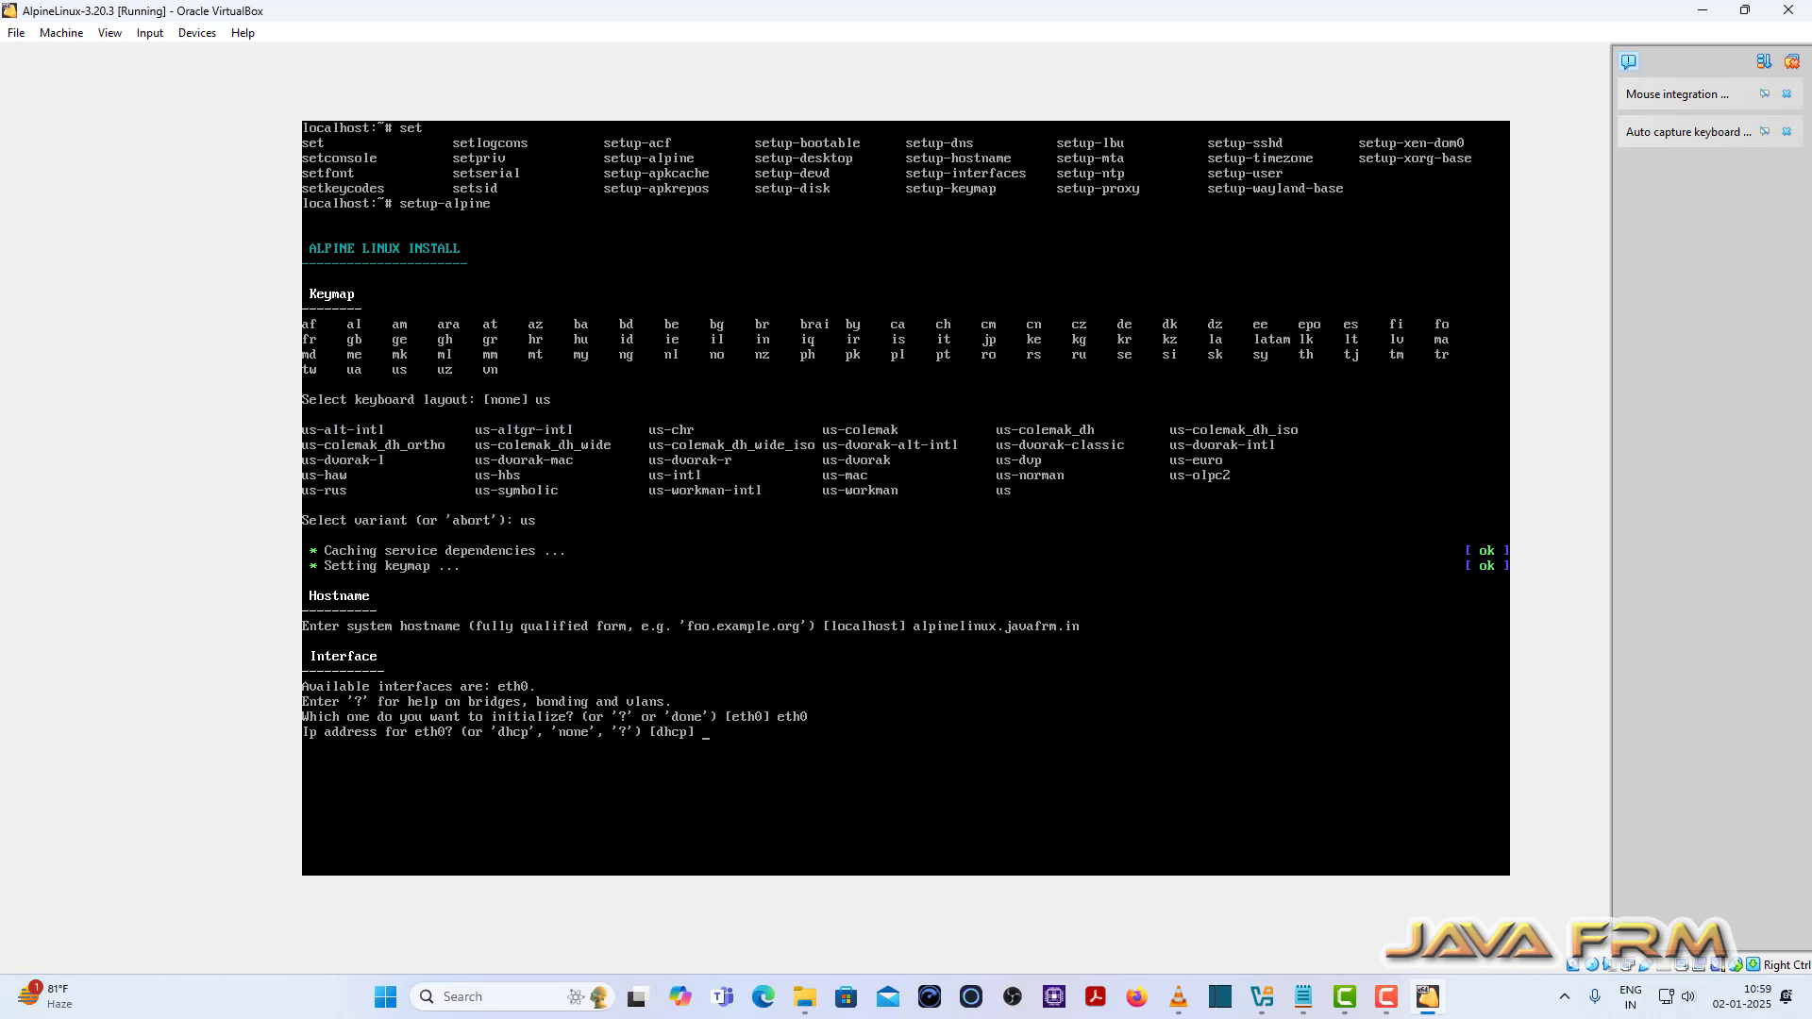
key(Return)
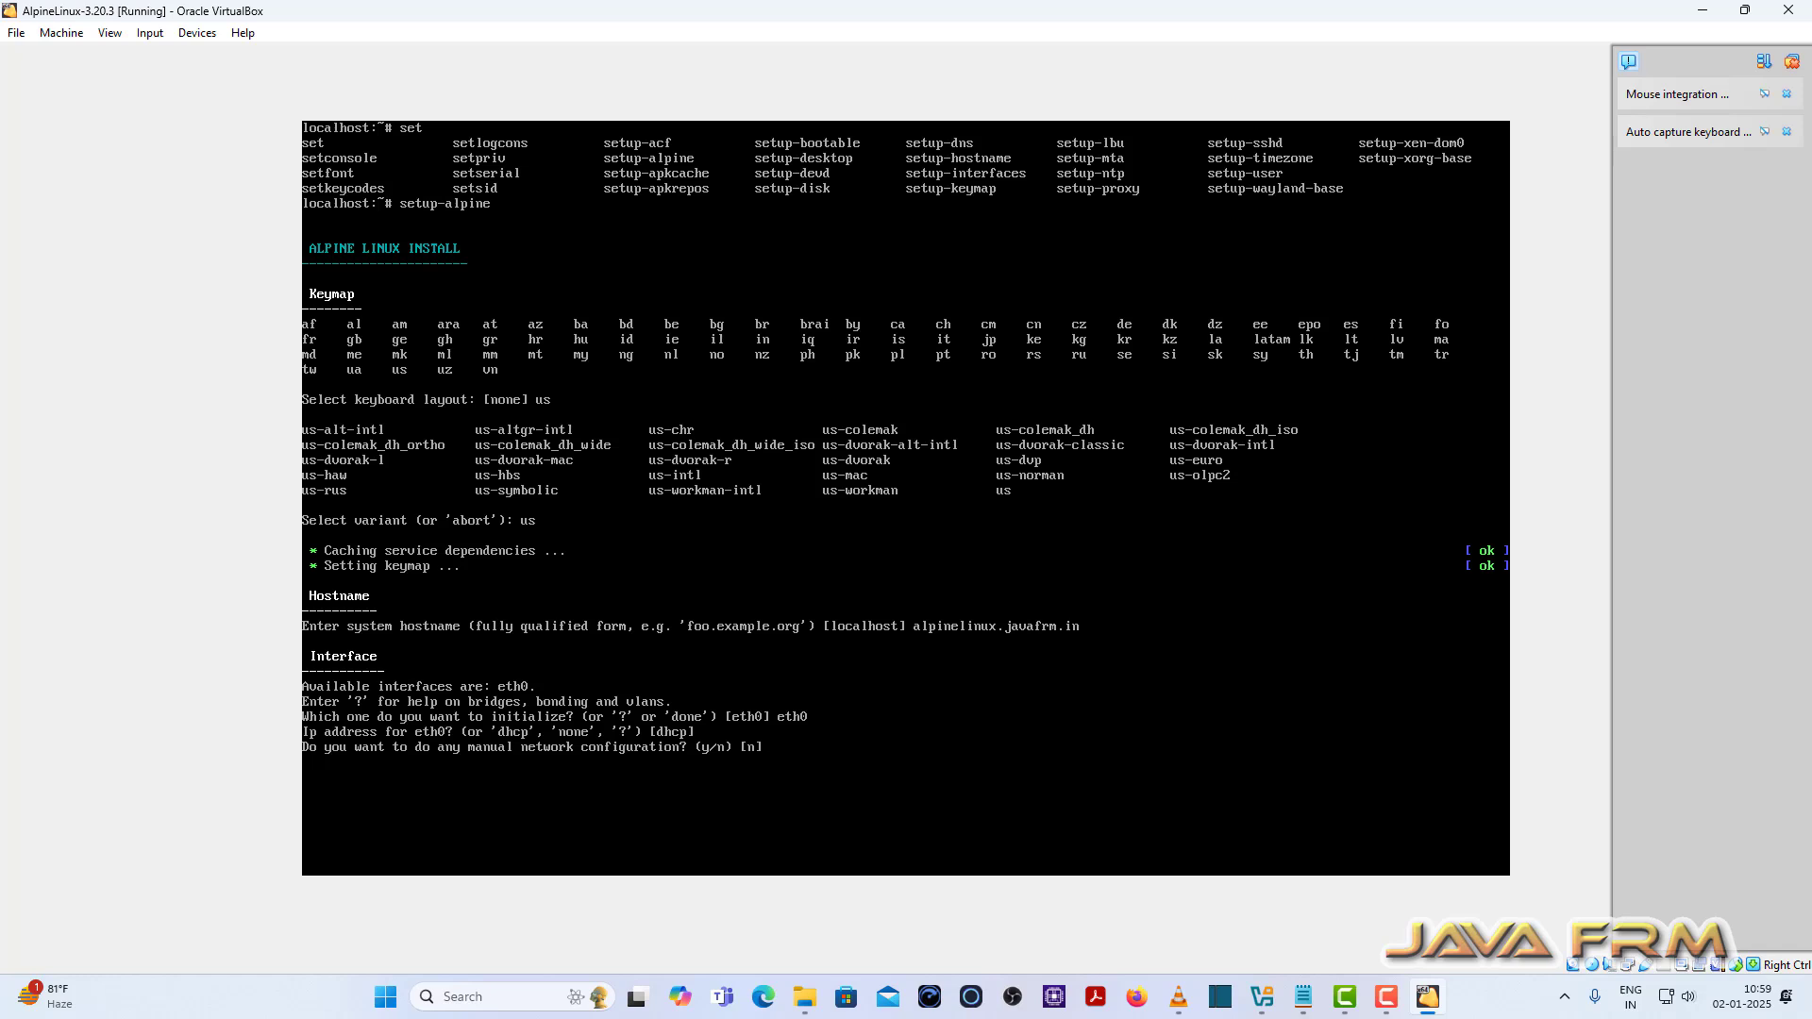
text(n)
Step: Skip manual network configuration and set the root password
key(Return)
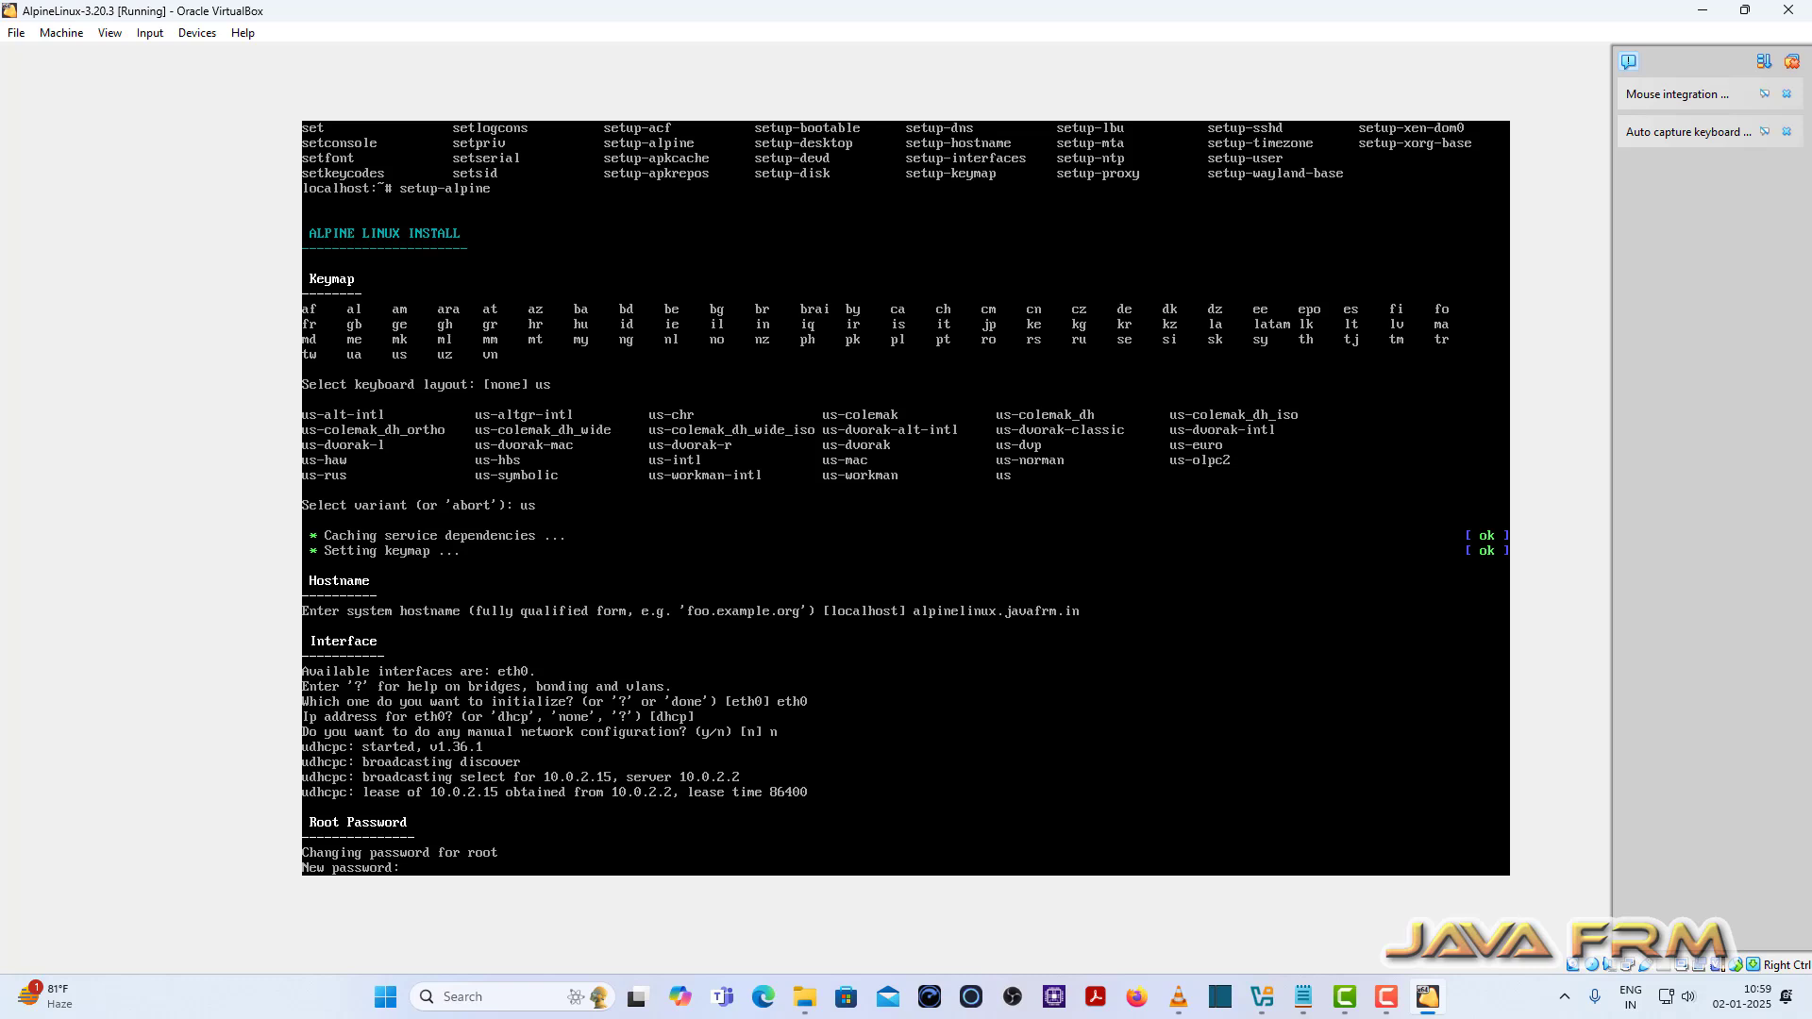
key(Return)
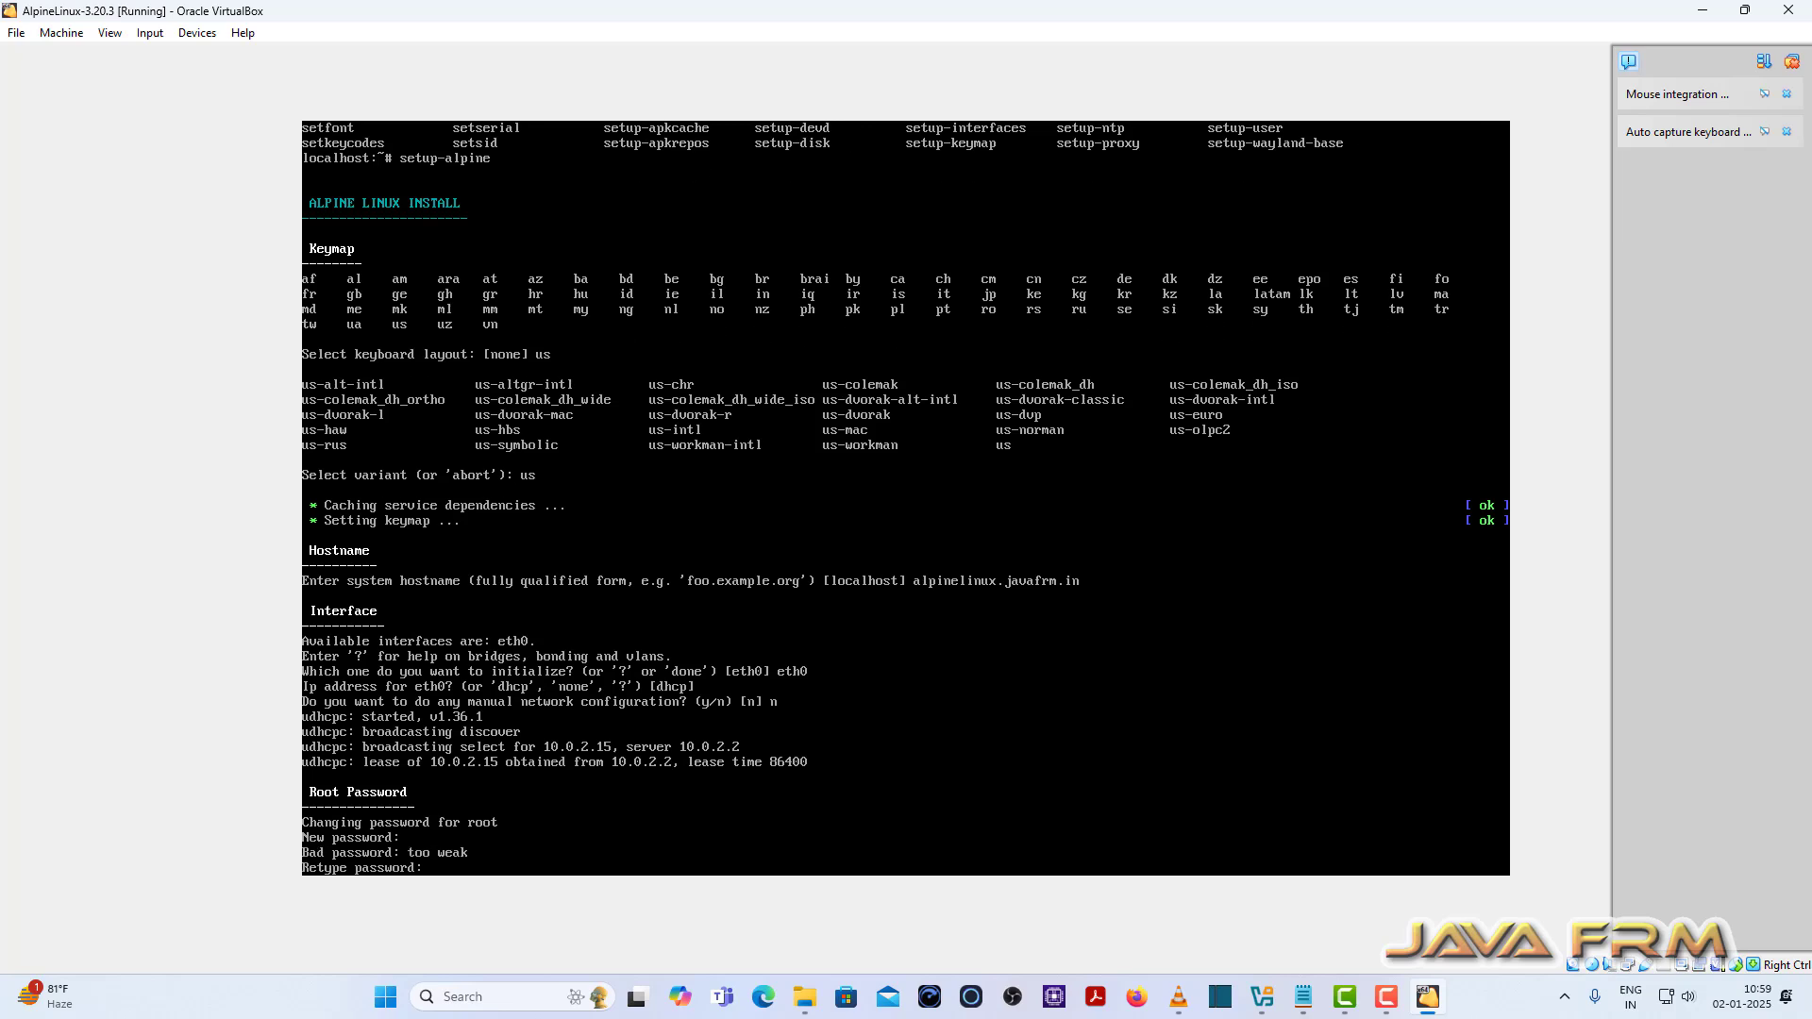
key(Return)
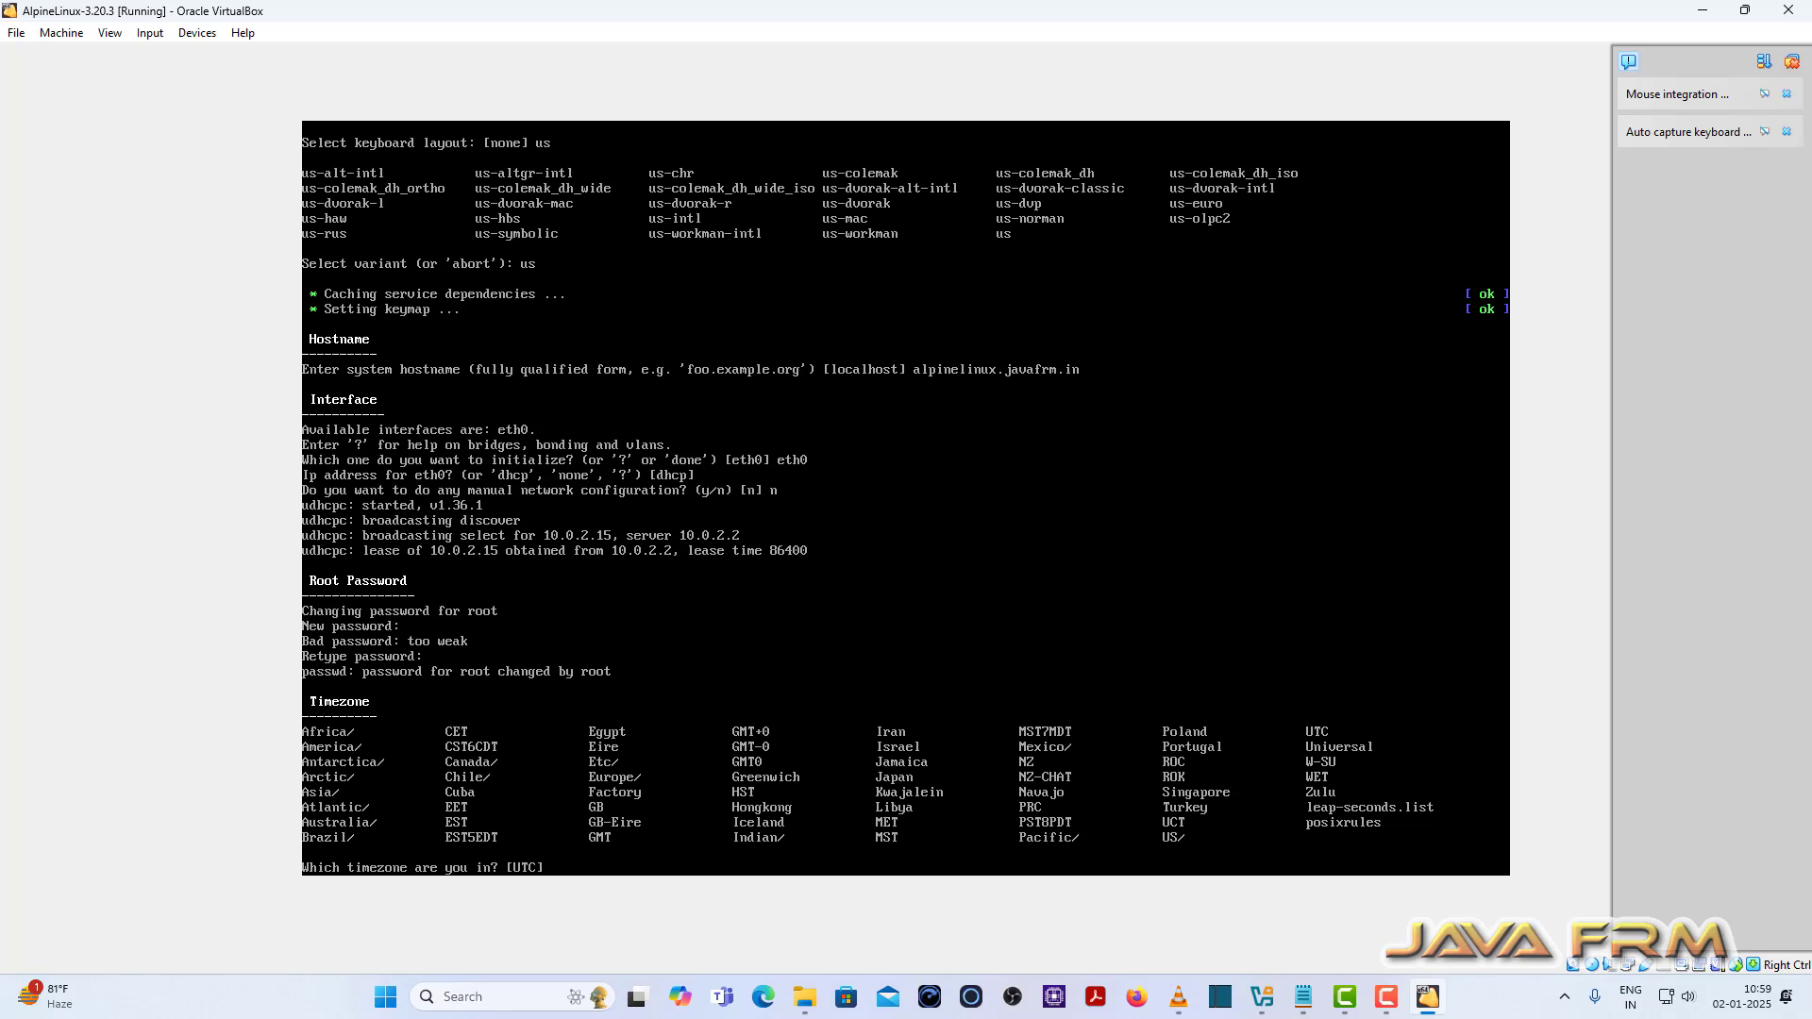
Step: Set the timezone to Asia/Calcutta, with no proxy and chrony for time sync
text(a)
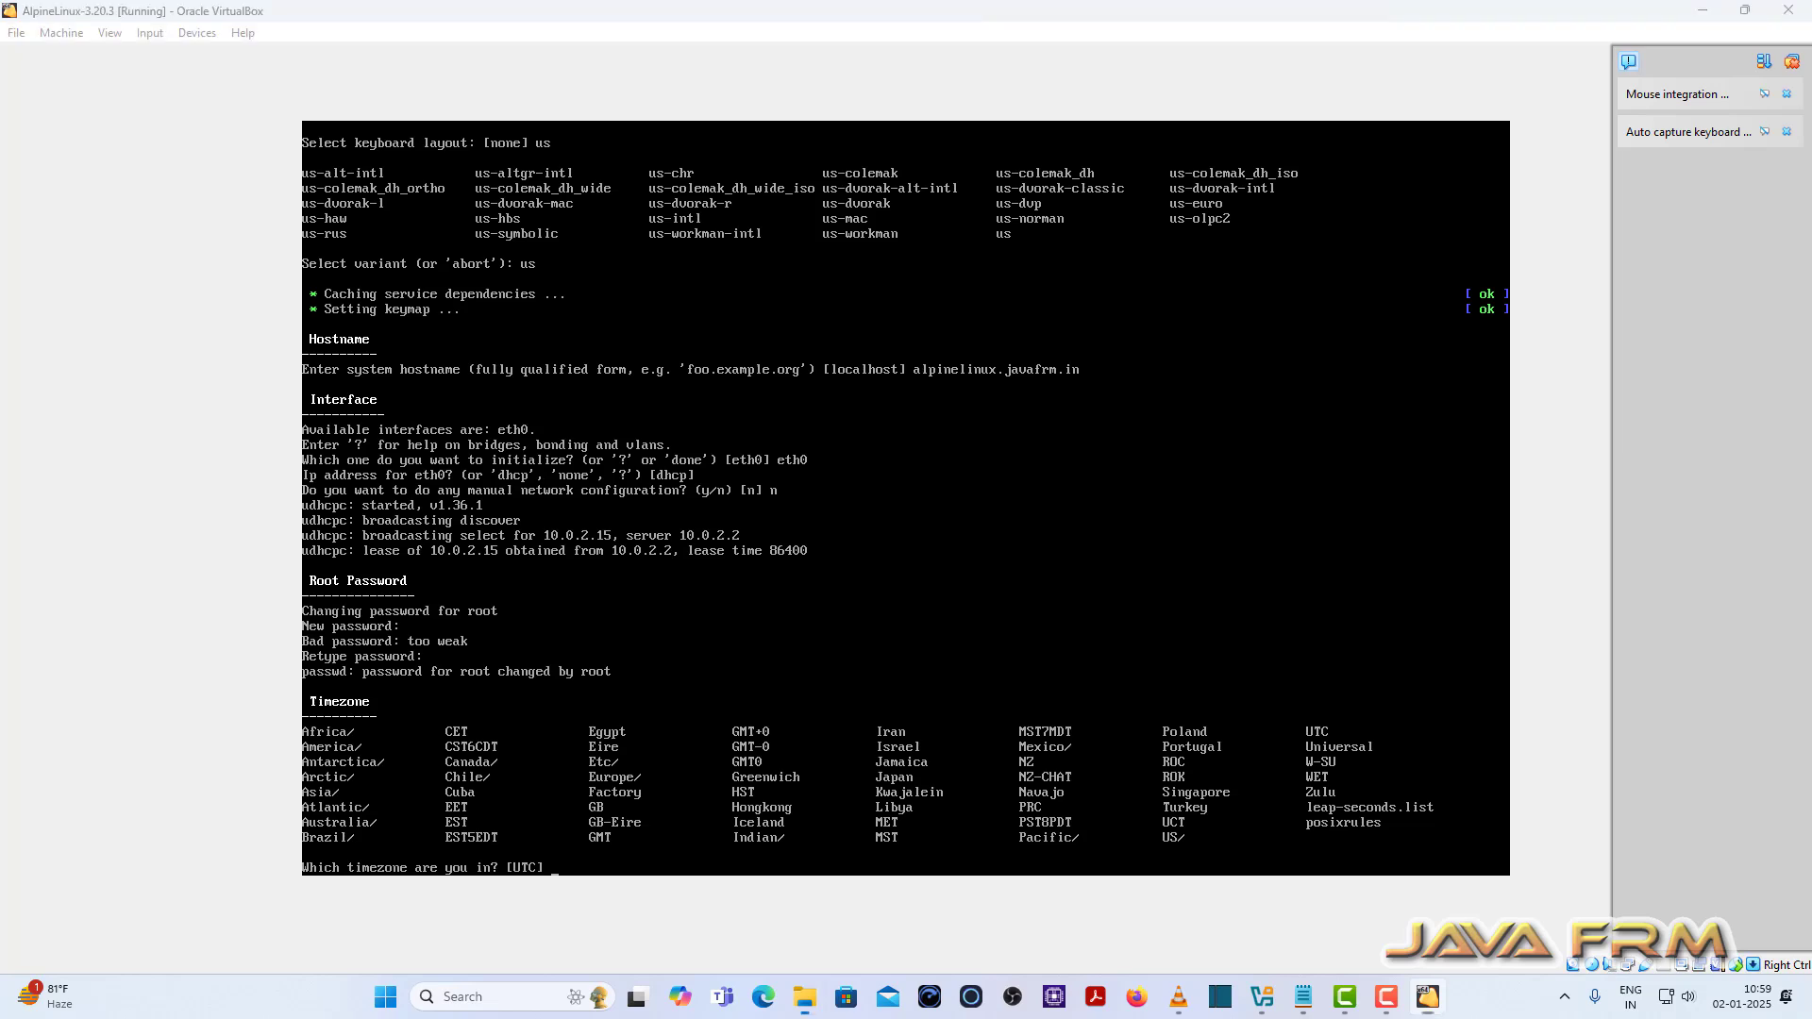
key(alt+Tab)
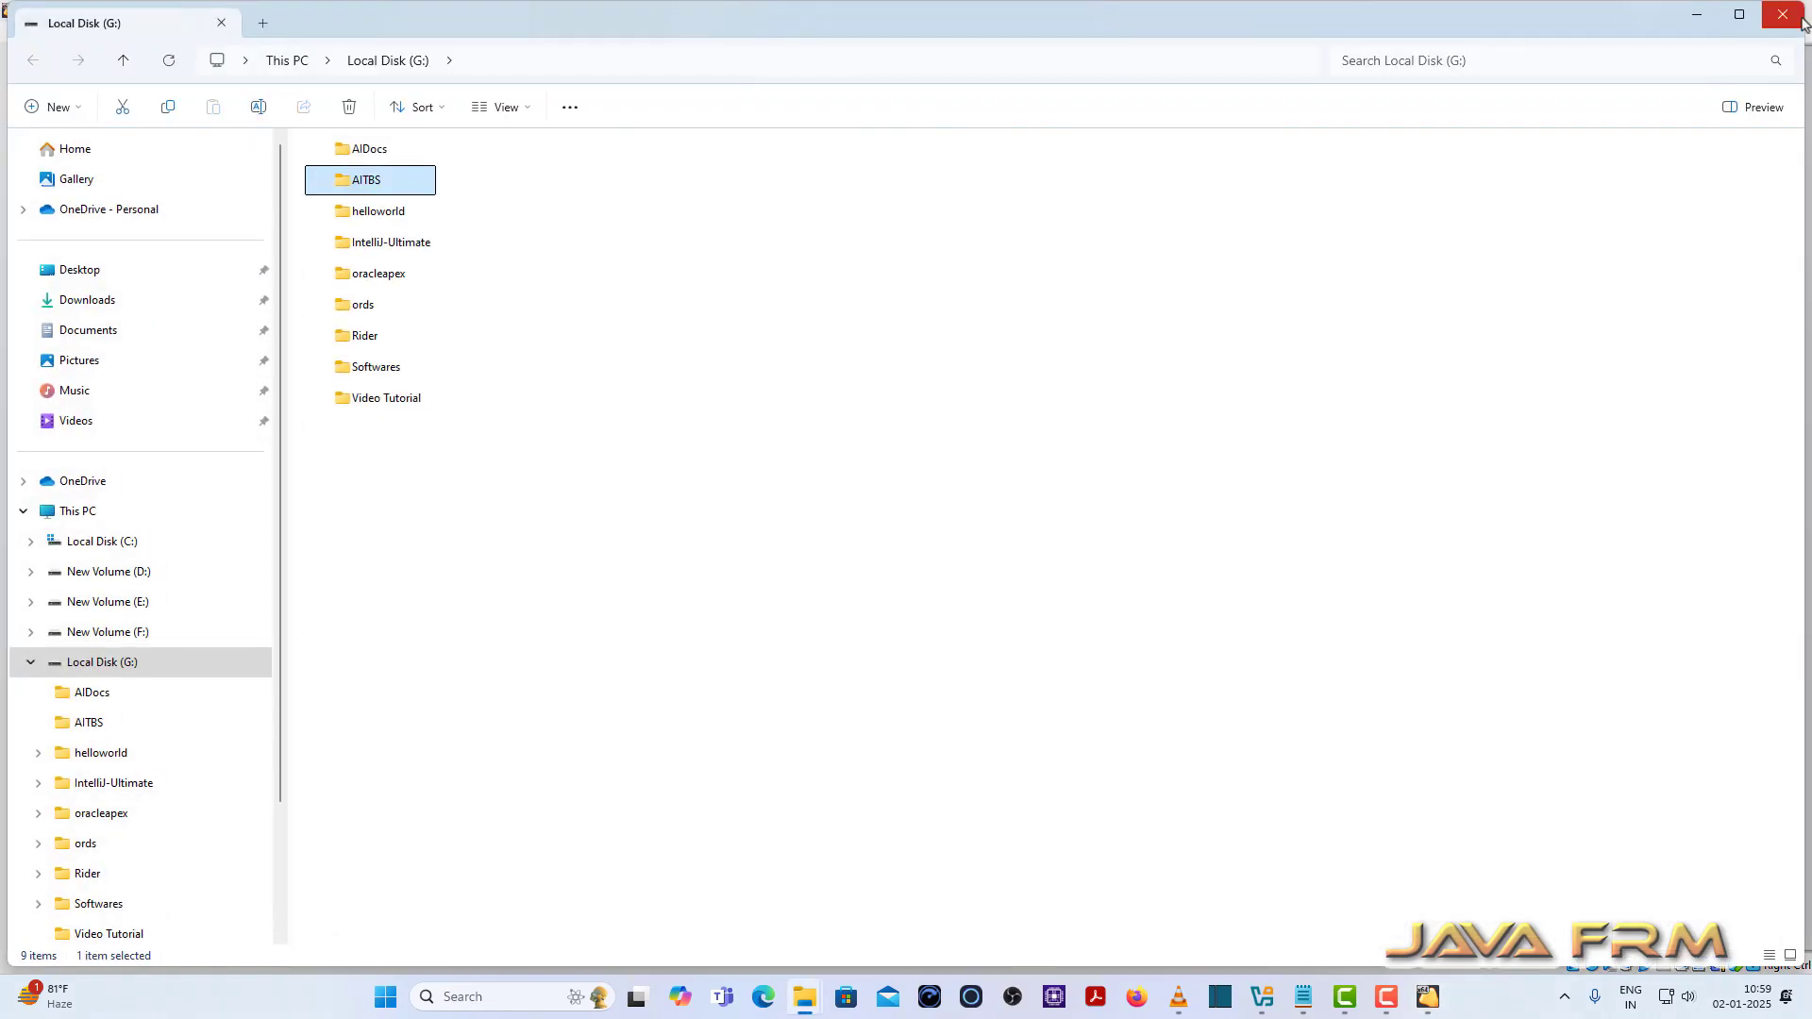
click(1783, 14)
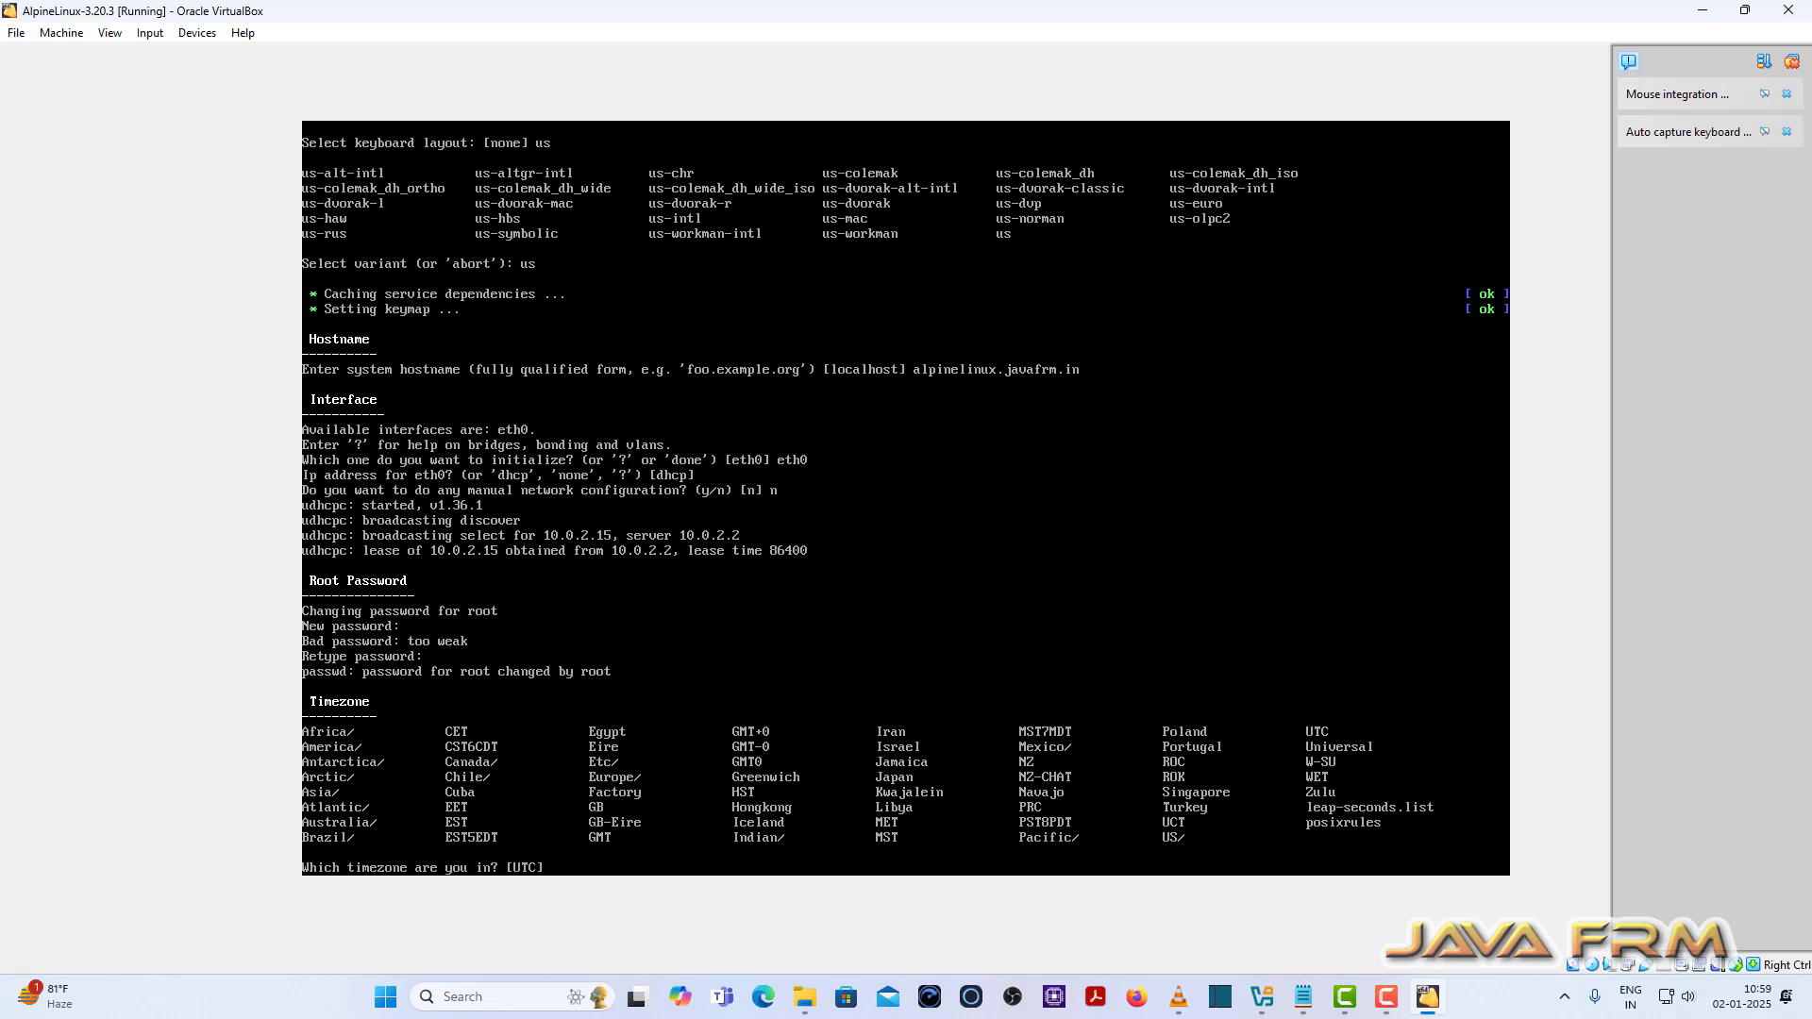
text(Asia)
key(Return)
text(Ca)
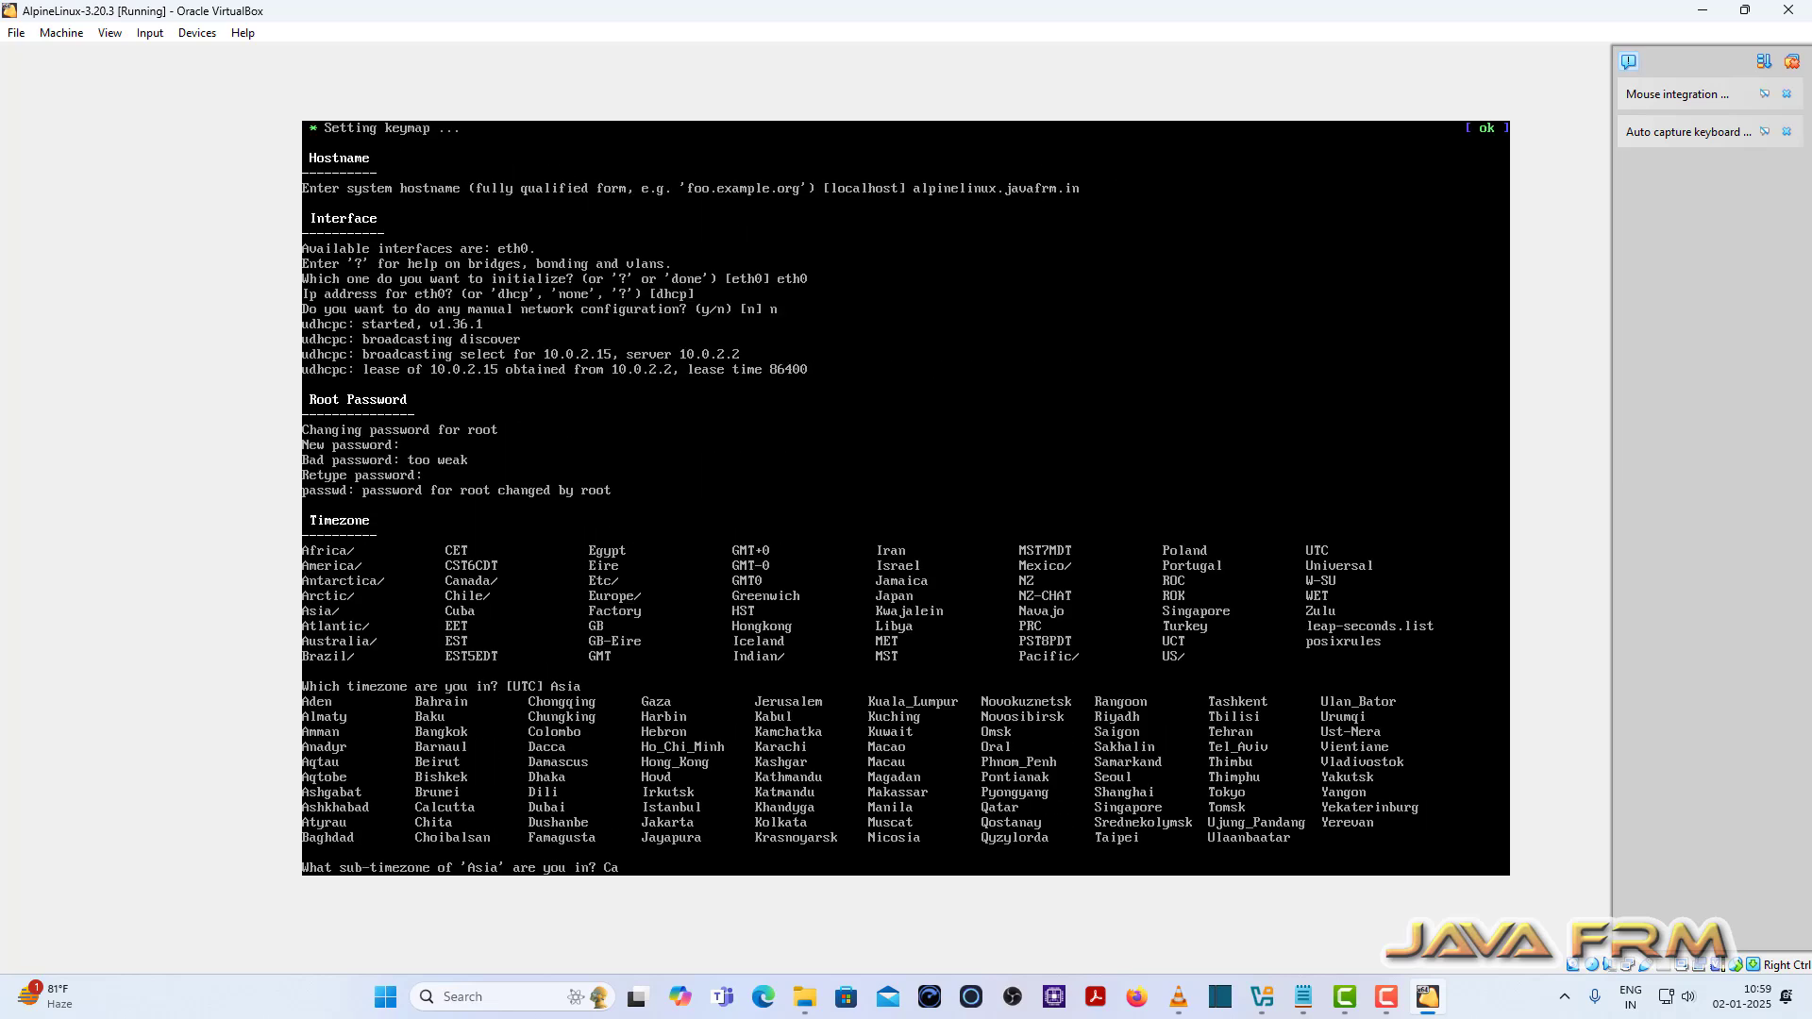
text(lcutta)
key(Return)
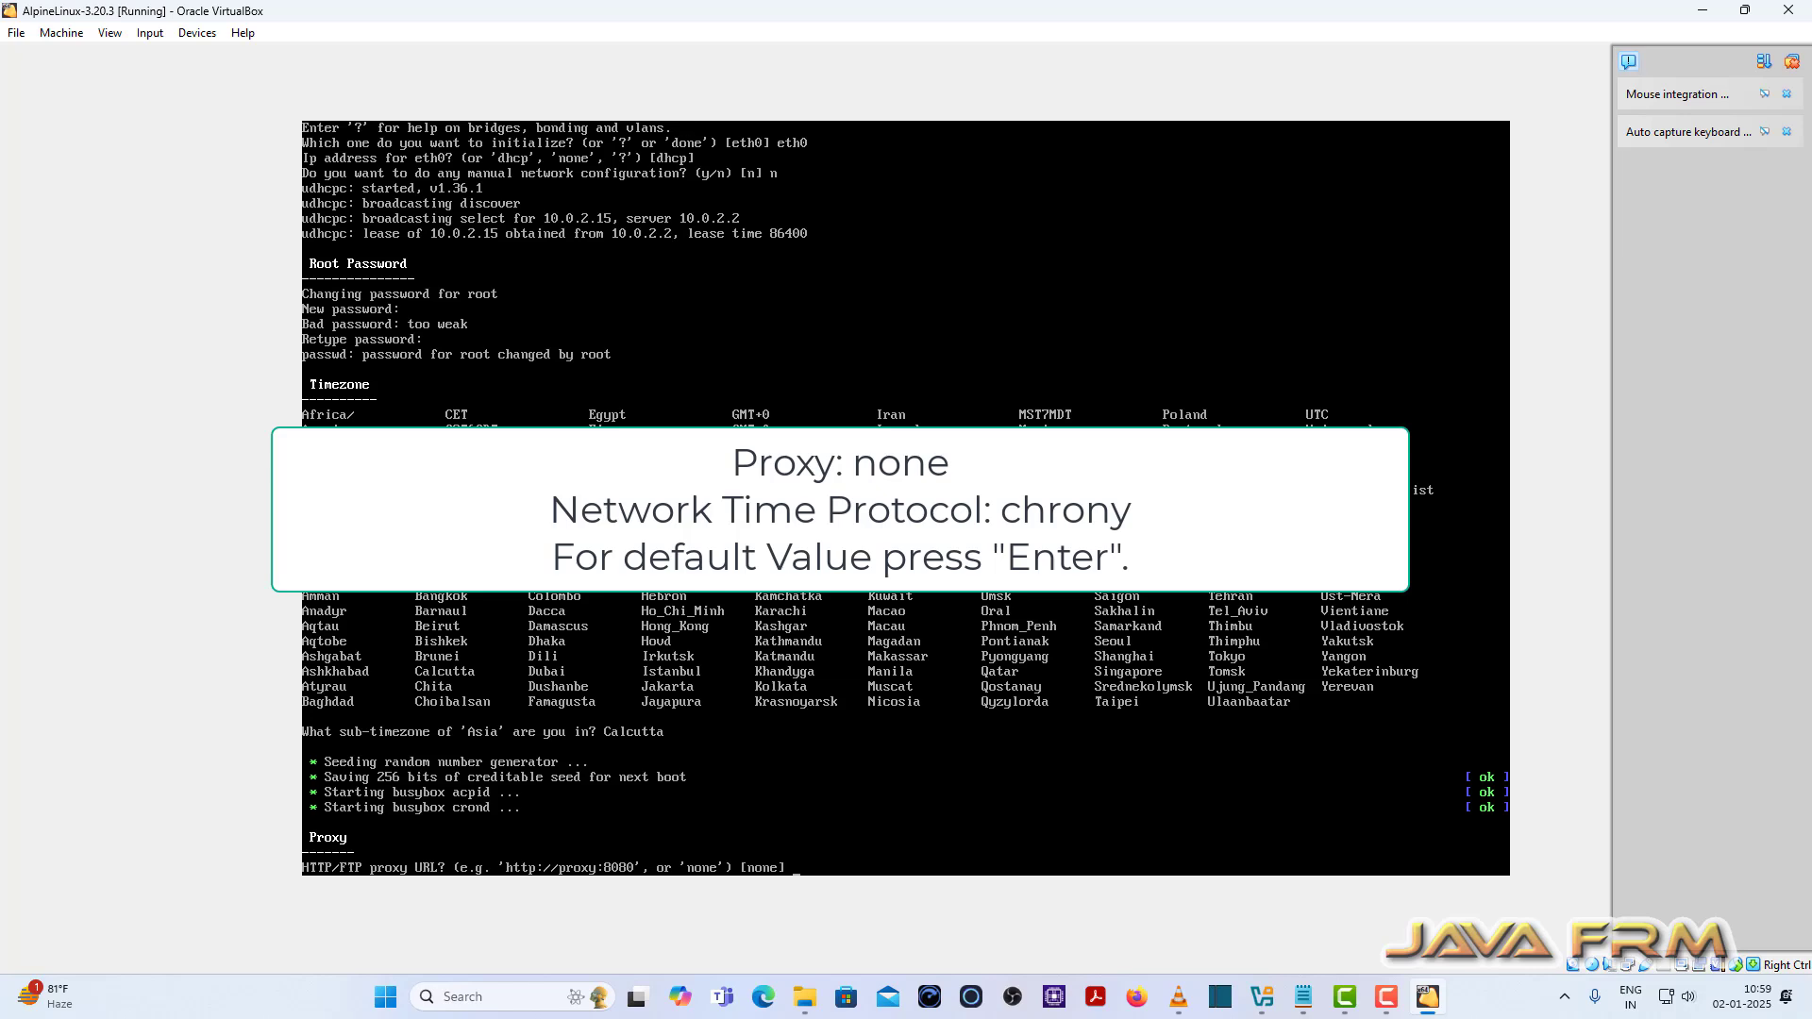
key(Return)
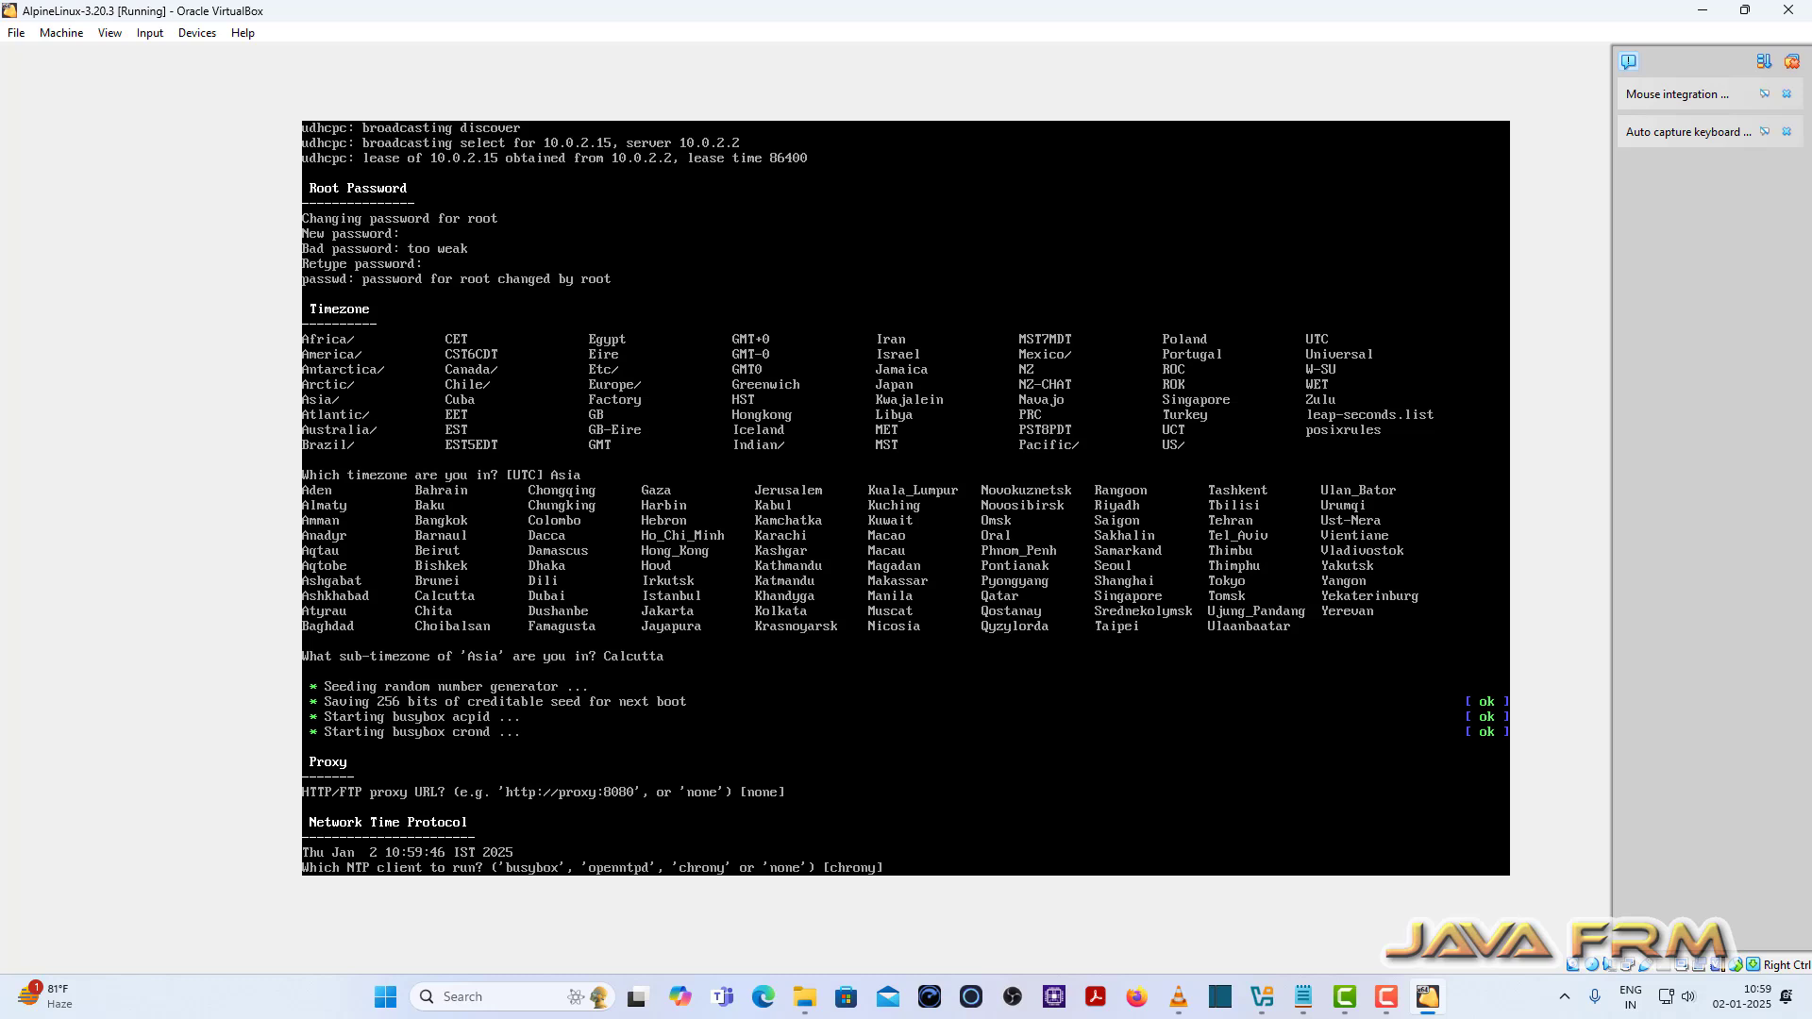
key(Return)
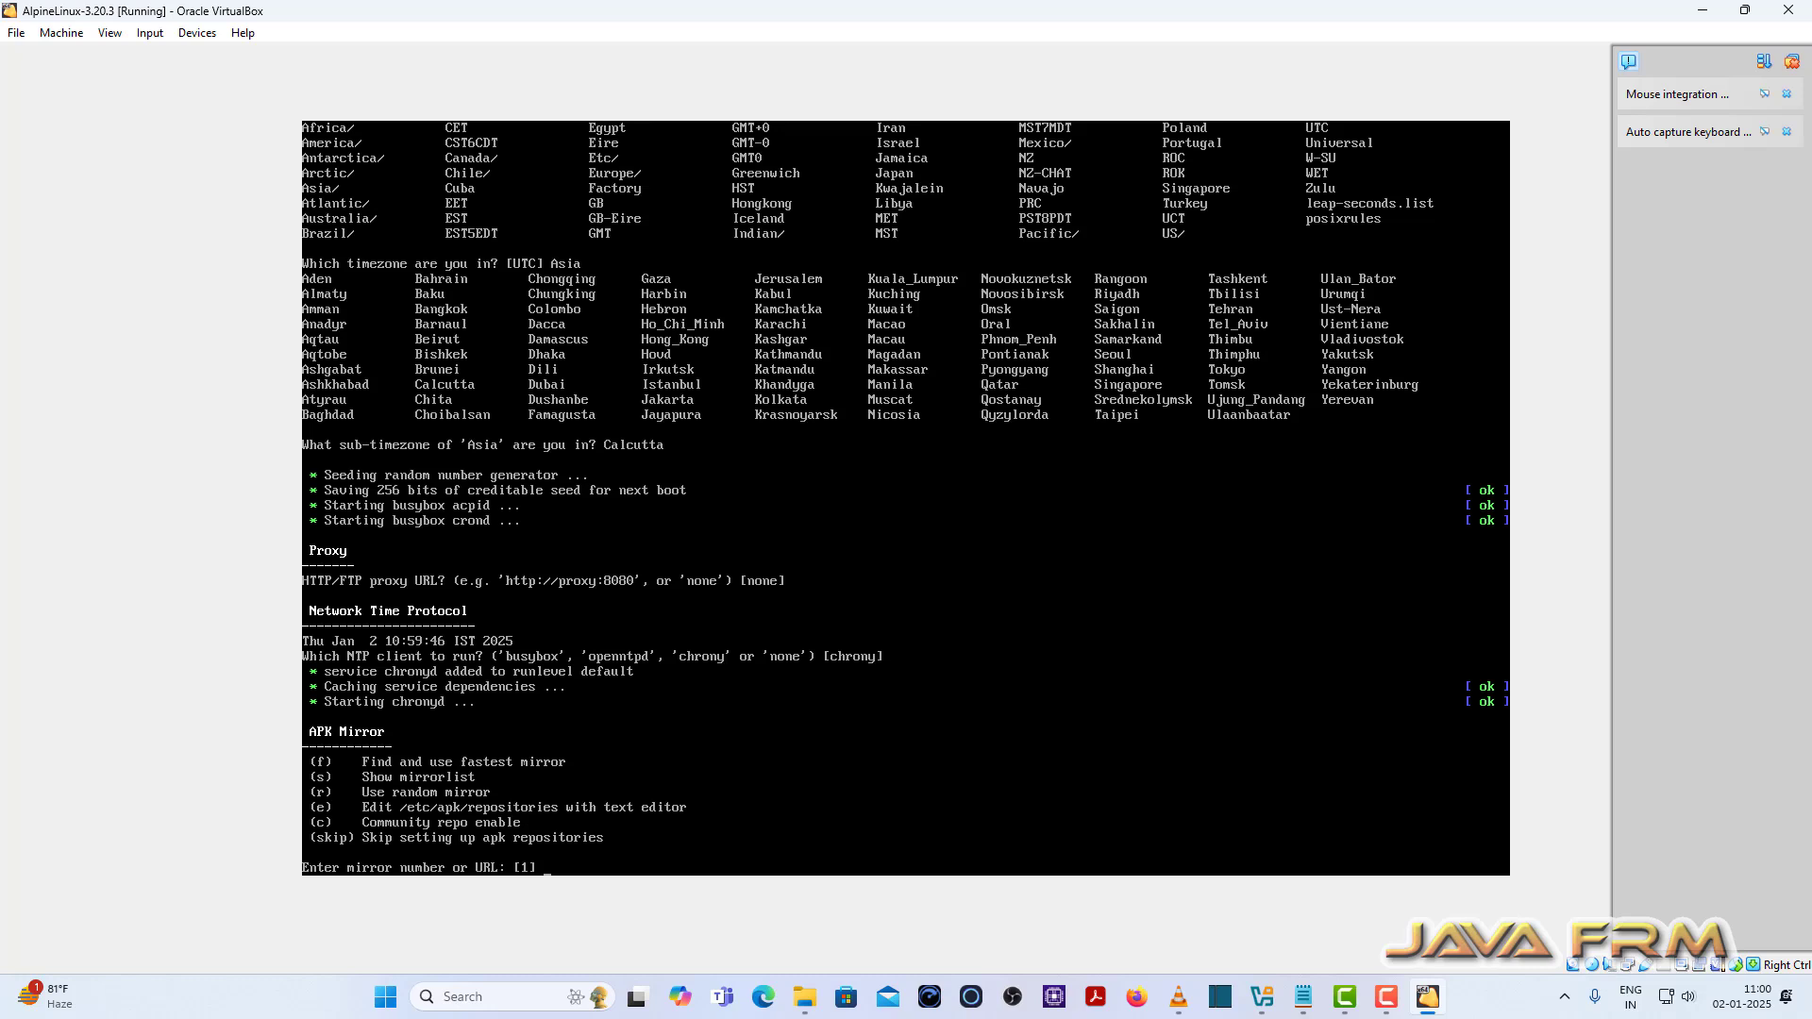
Step: Page through the full mirror list and pick mirror 24, mirror.math.princeton.edu
text(s)
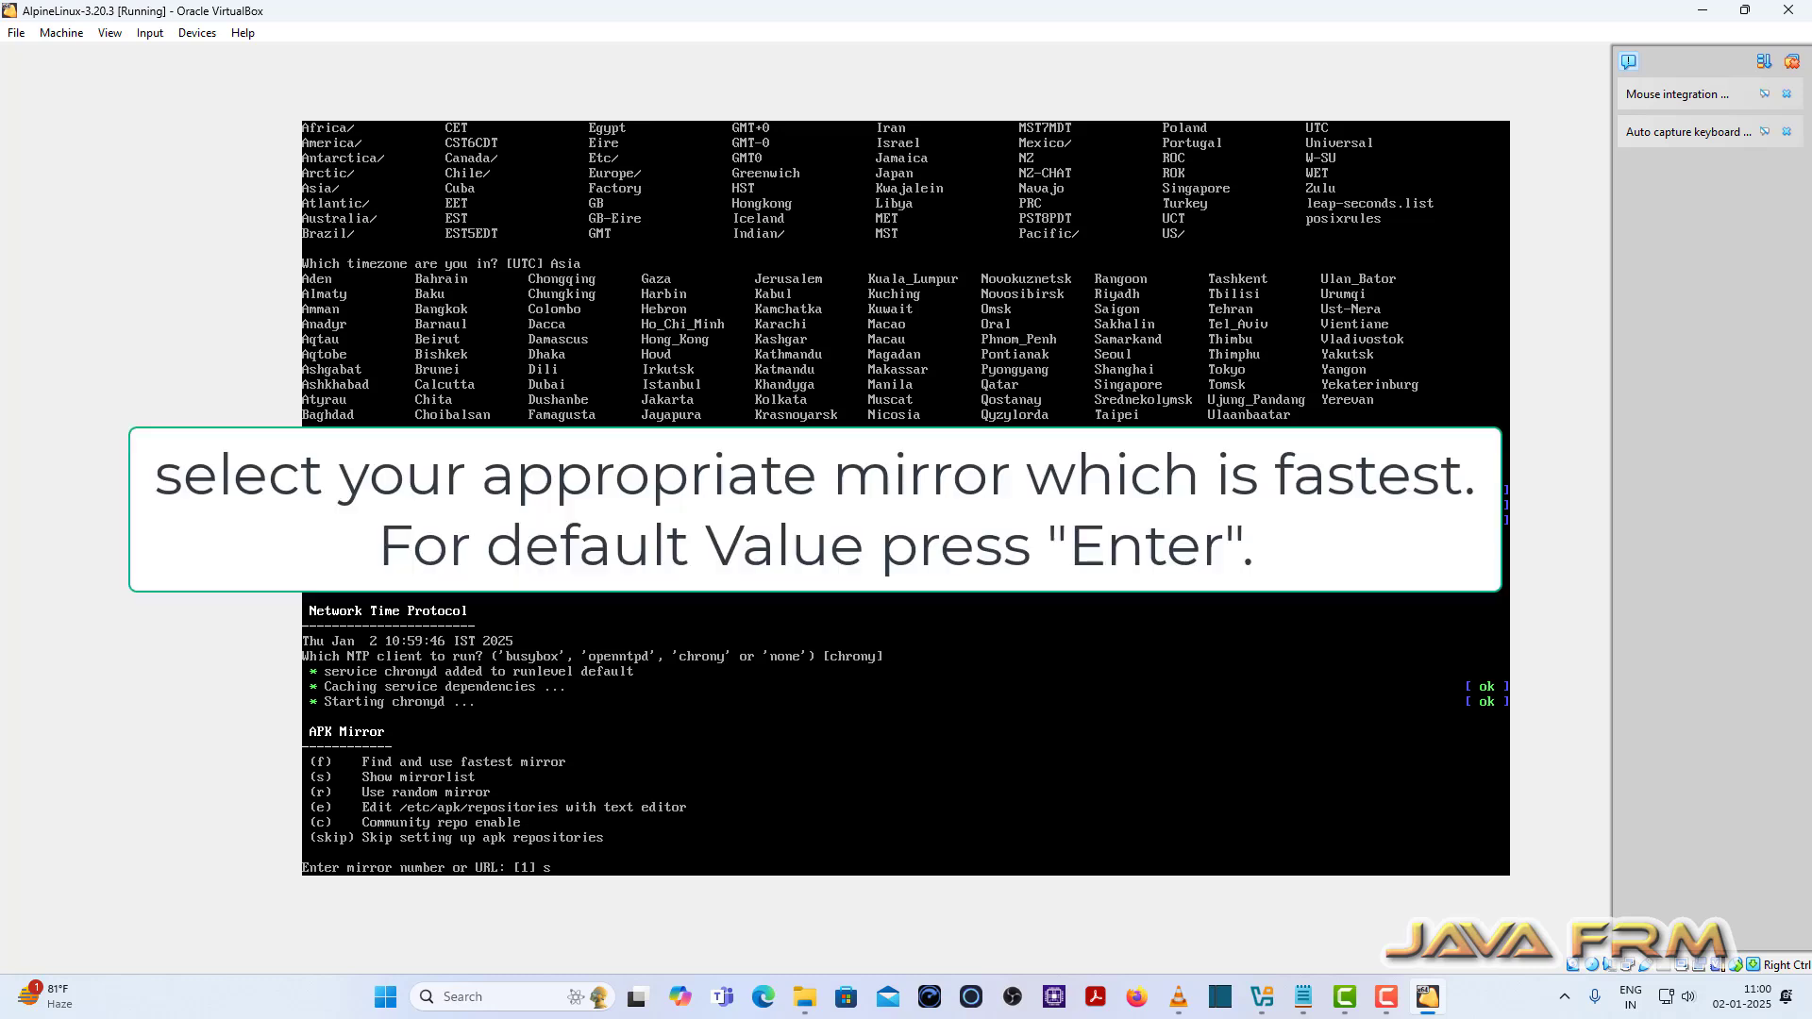
key(Return)
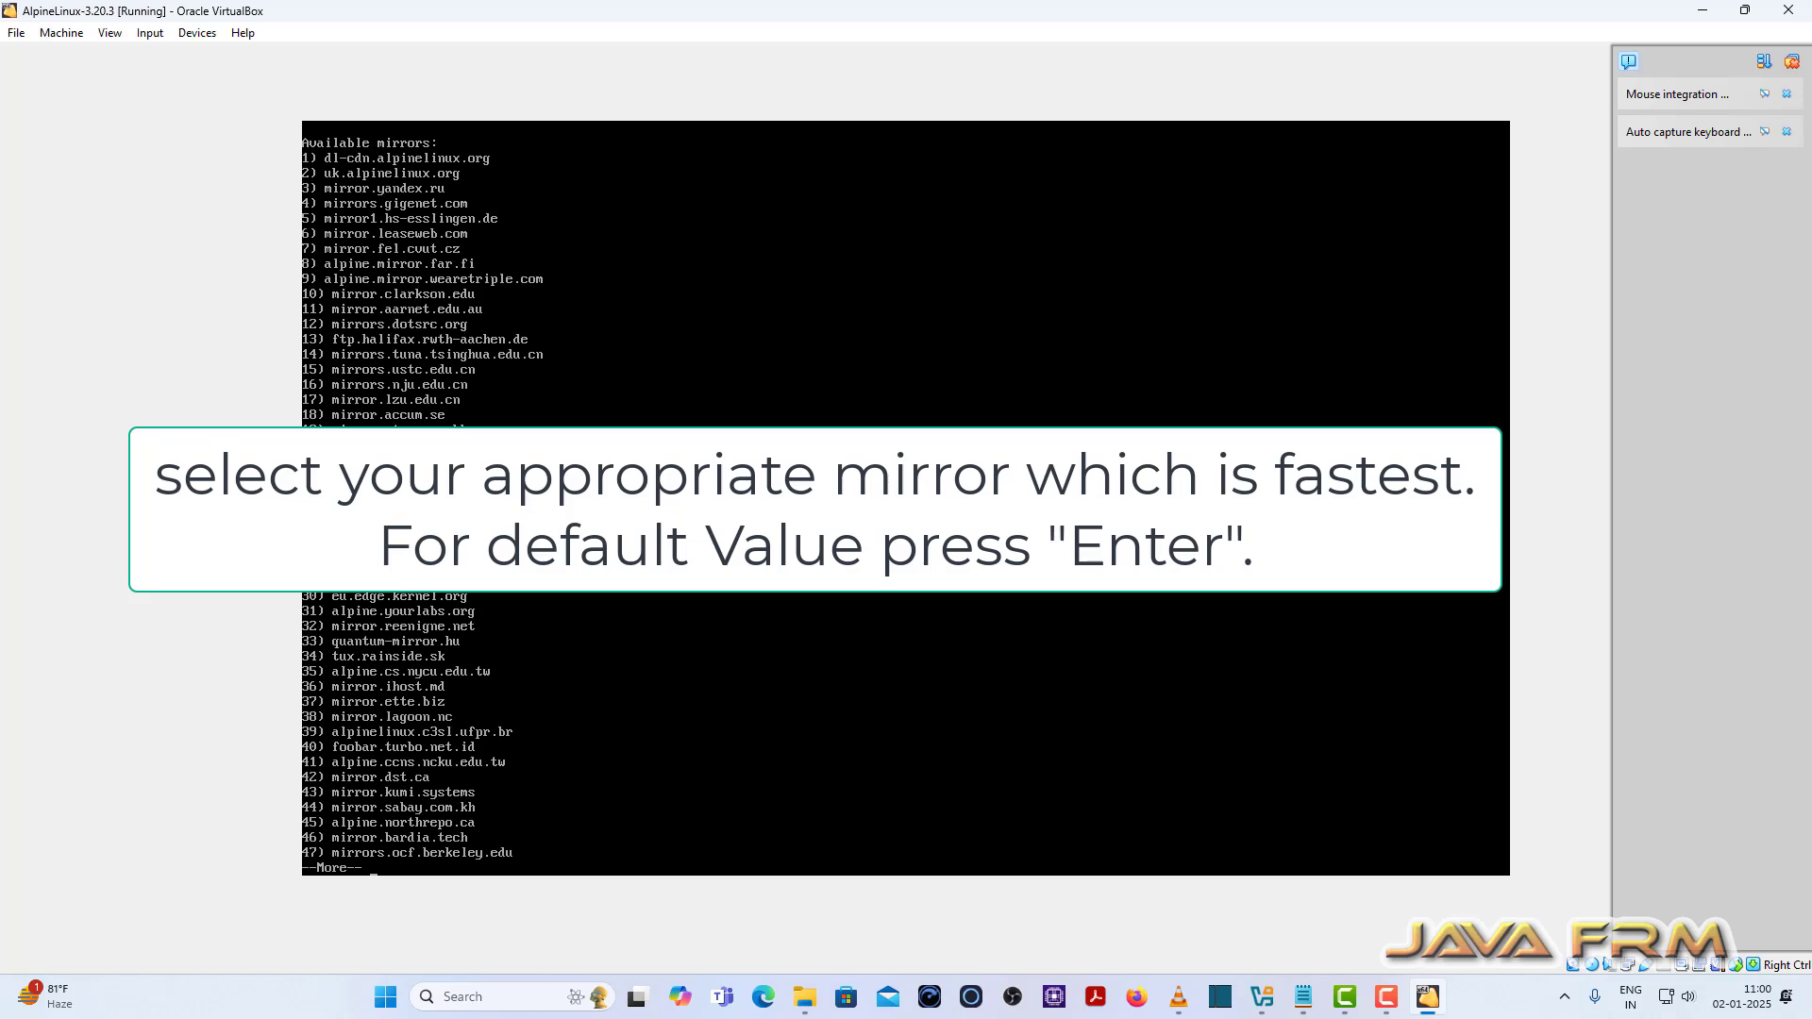
key(Return)
key(Return)
key(Return)
key(Return)
key(Return)
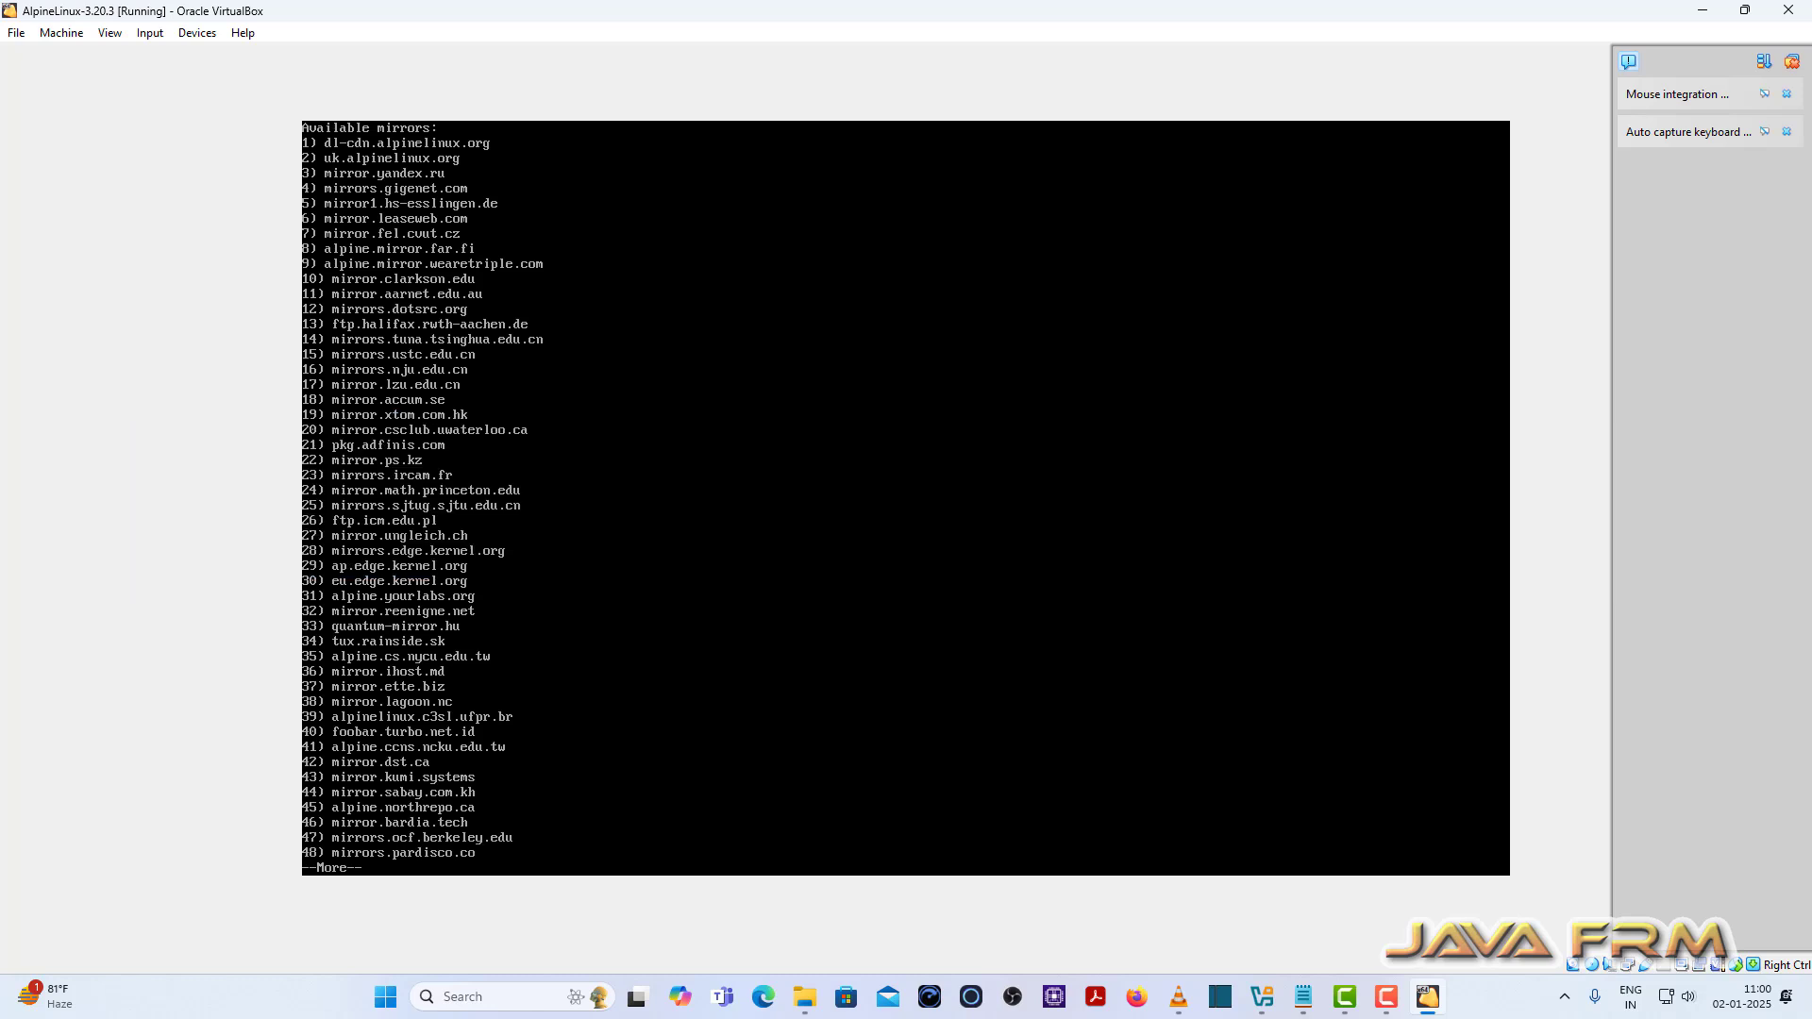
key(Return)
key(Return)
key(Return)
key(Return)
key(Return)
key(Return)
key(Return)
key(Return)
key(Return)
key(Return)
key(Return)
key(Return)
key(Return)
key(Return)
key(Return)
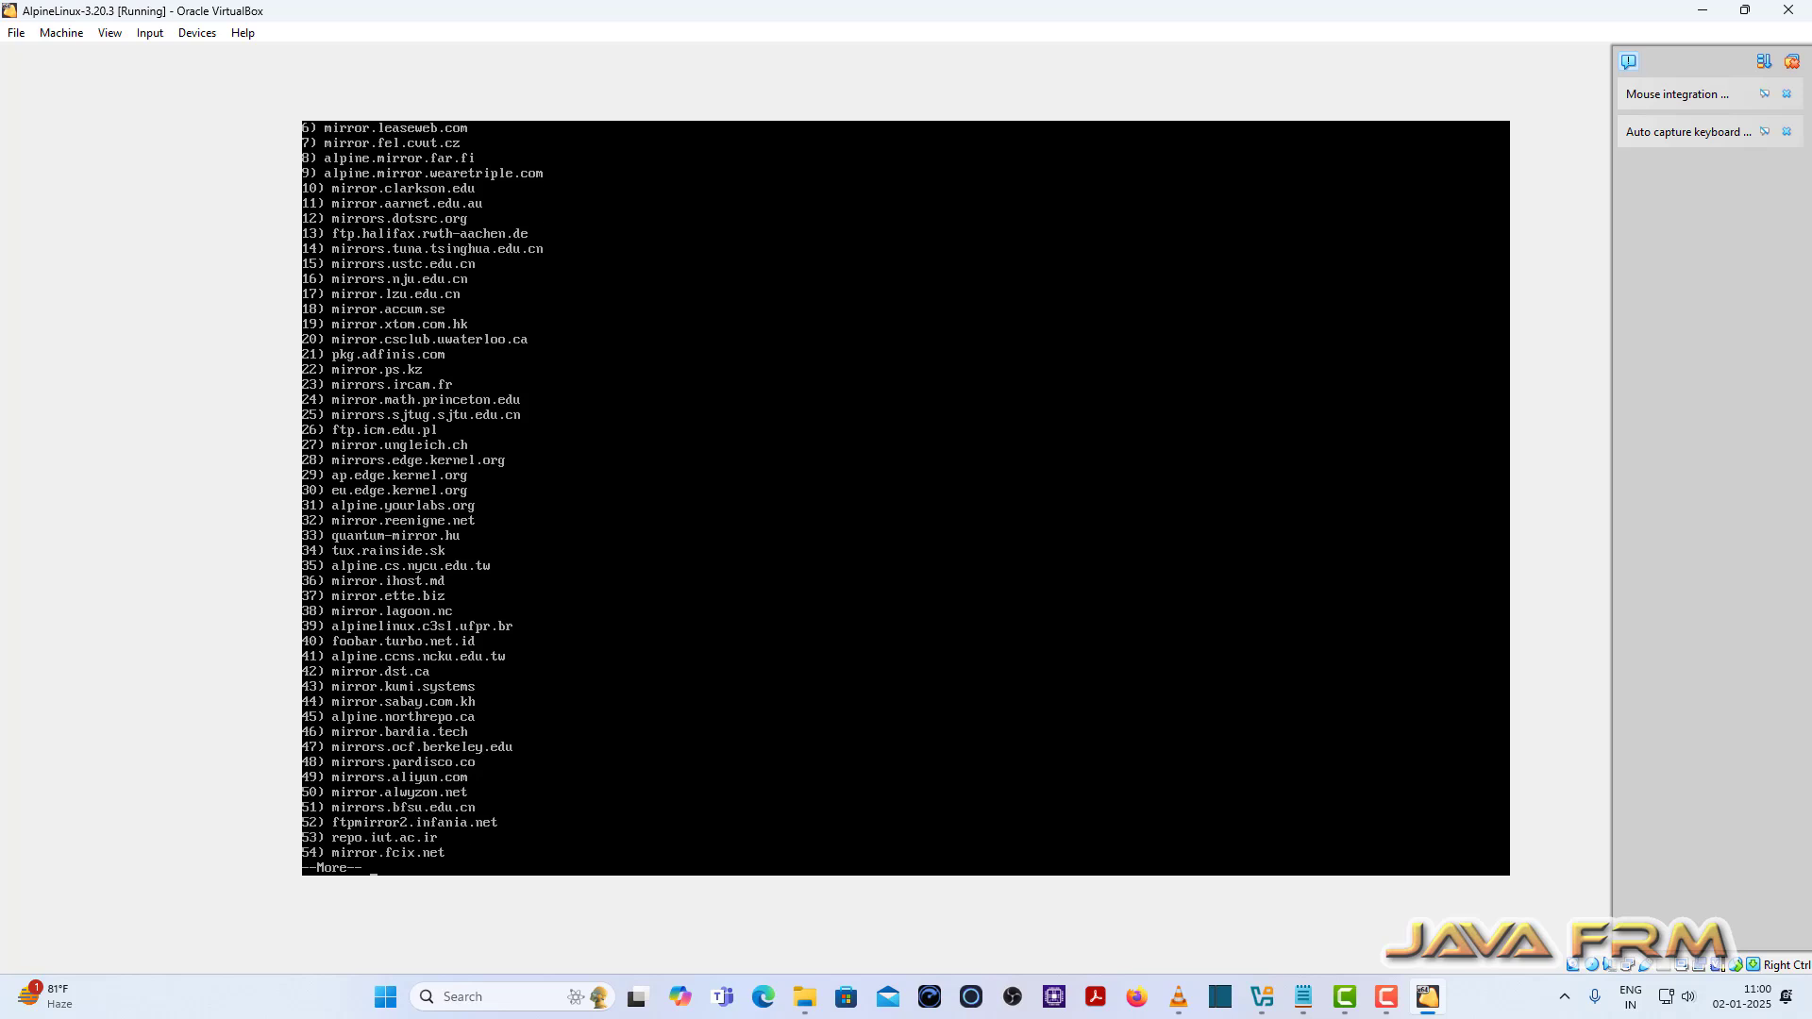
key(Return)
key(Return)
key(Return)
key(Return)
key(Return)
key(Return)
key(Return)
key(Return)
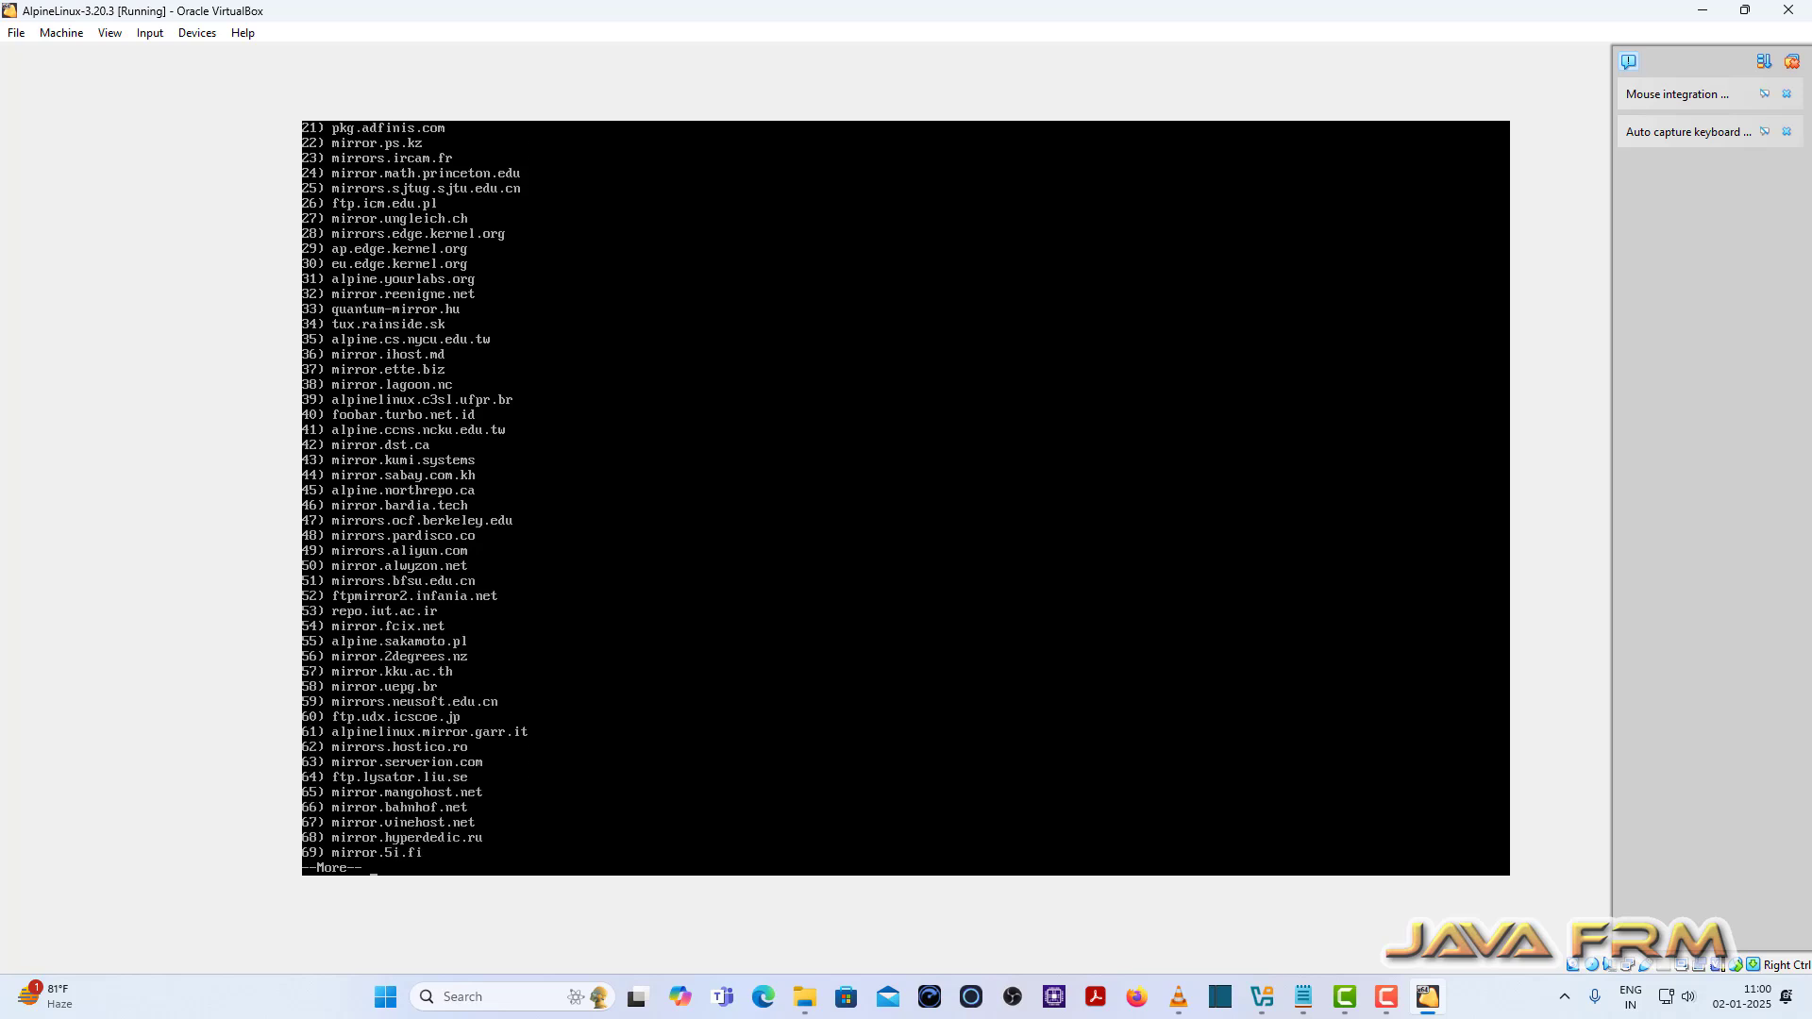
key(Return)
key(Return)
key(Return)
key(Return)
key(Return)
key(Return)
key(Return)
key(Return)
key(Return)
key(Return)
key(Return)
key(Return)
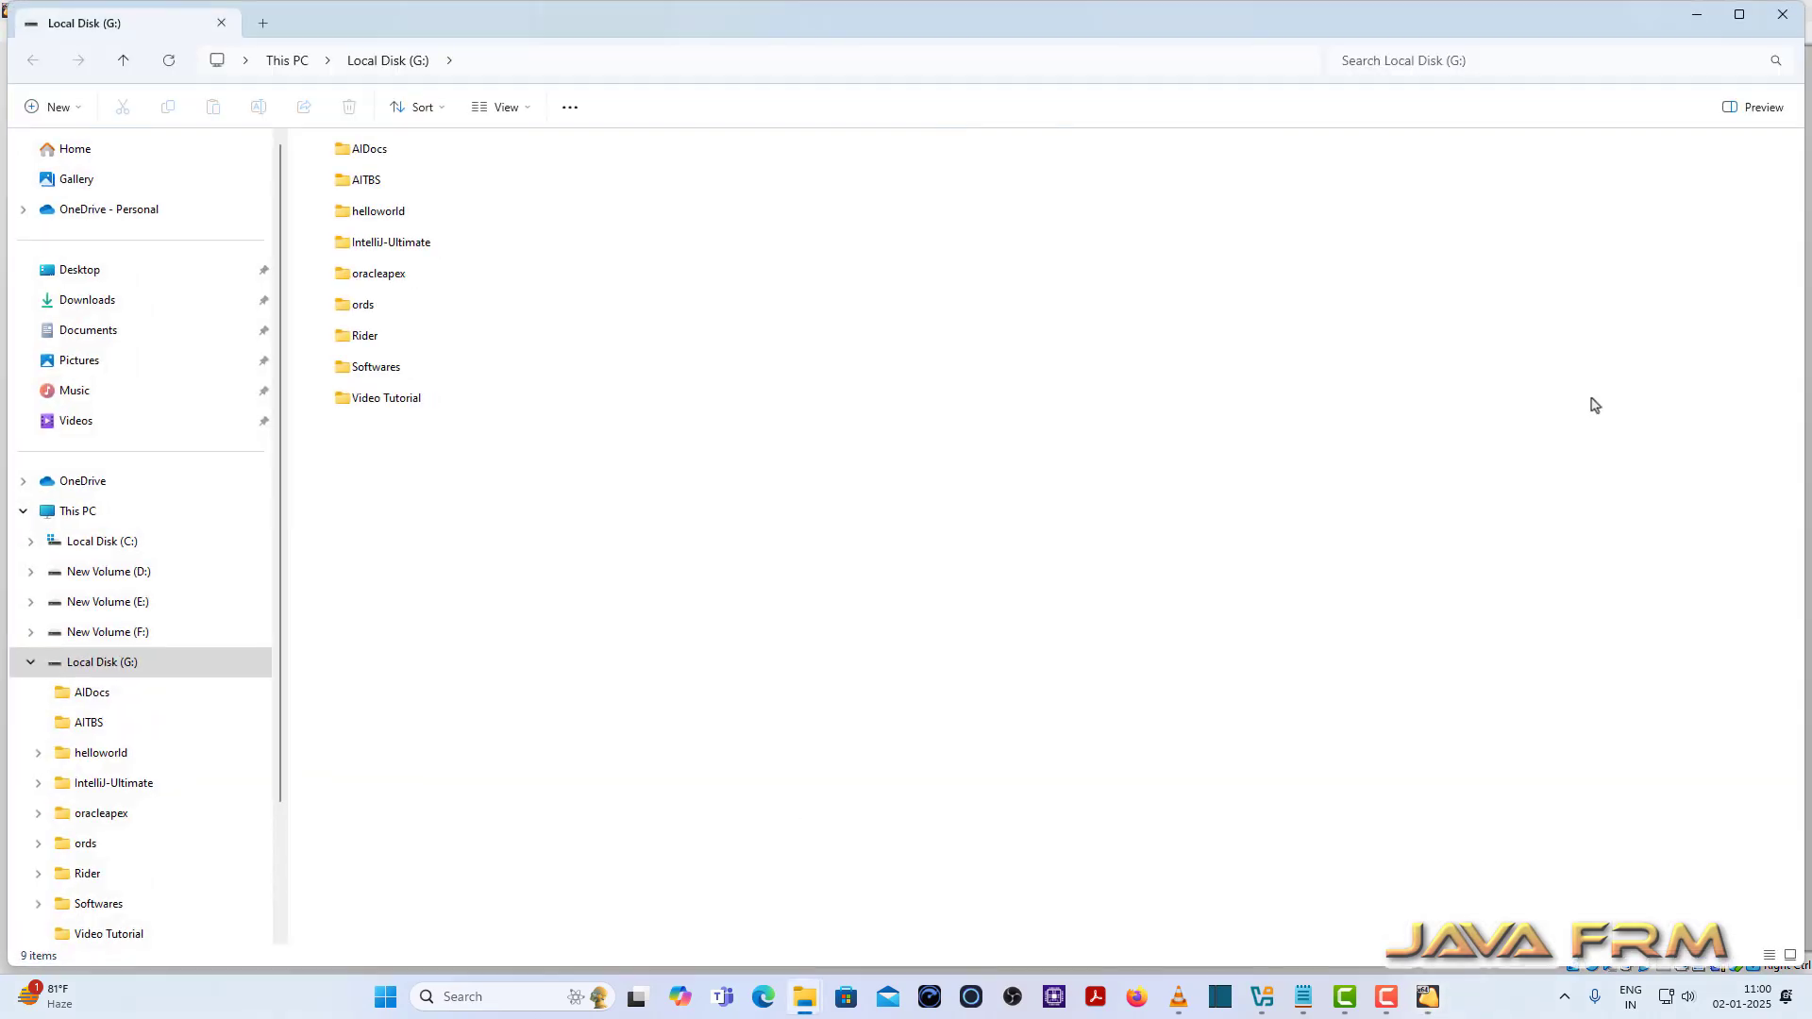
click(1780, 17)
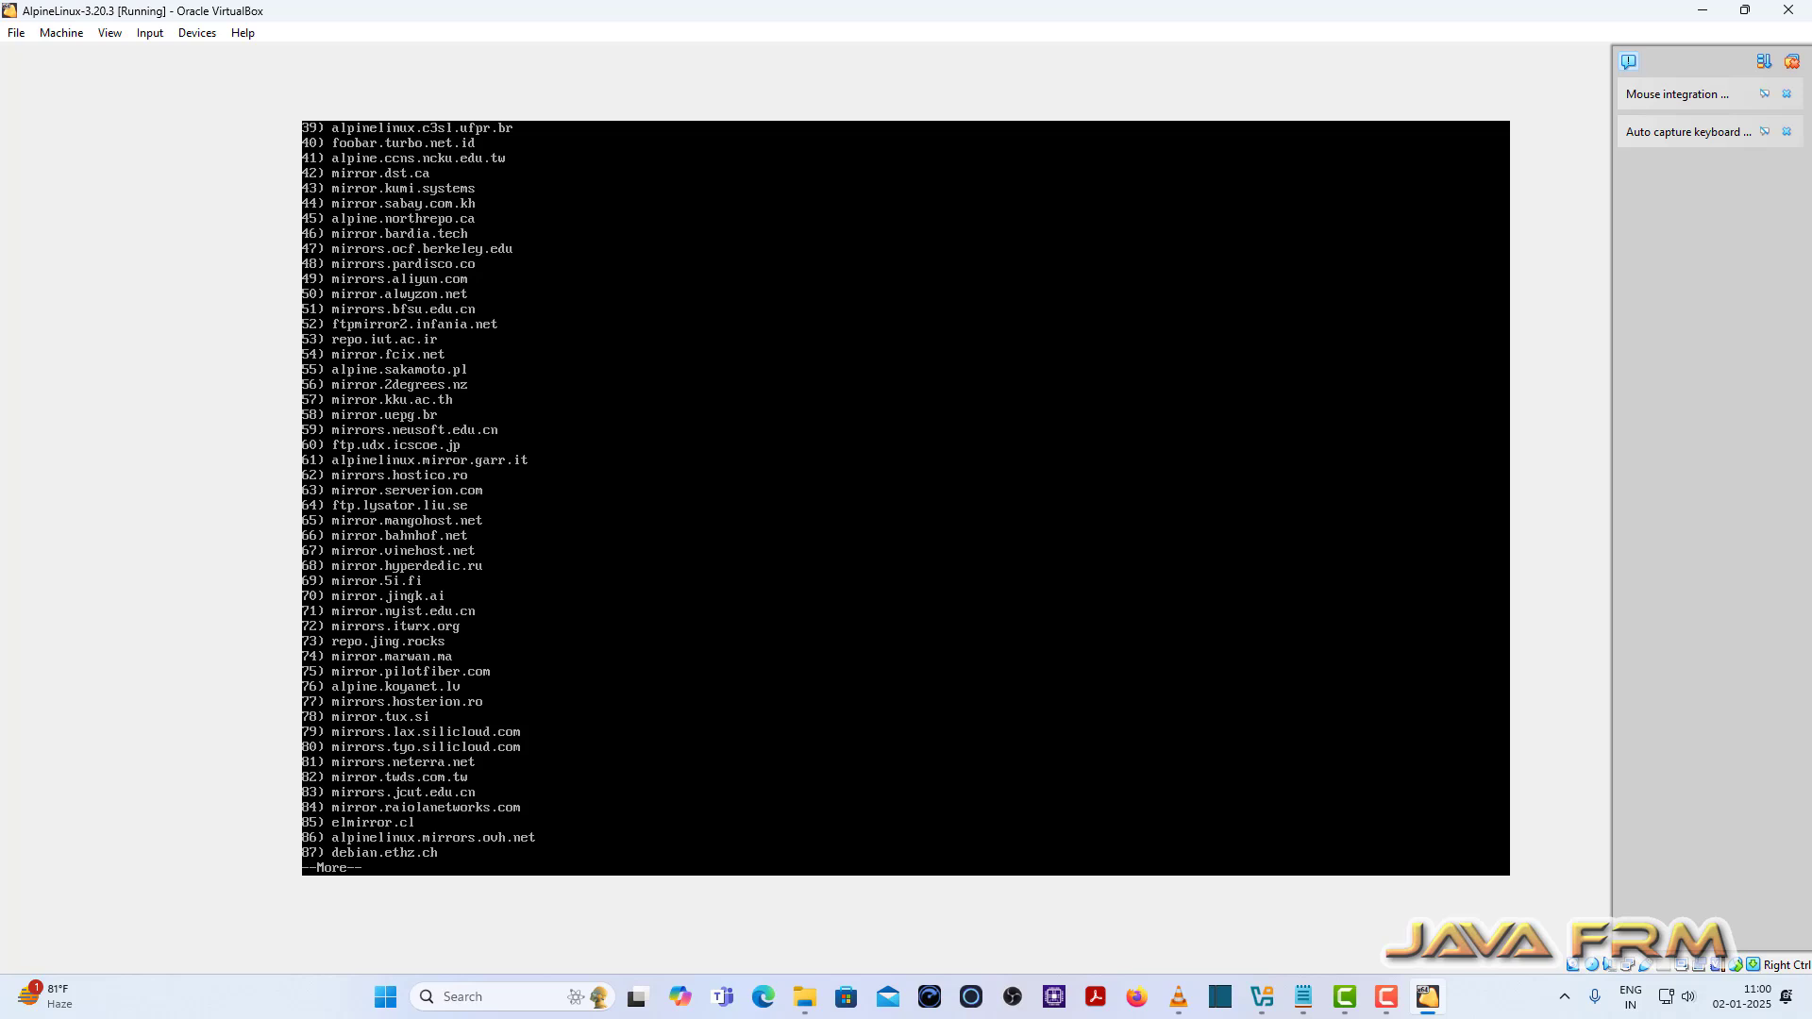
key(Return)
key(Return)
key(Return)
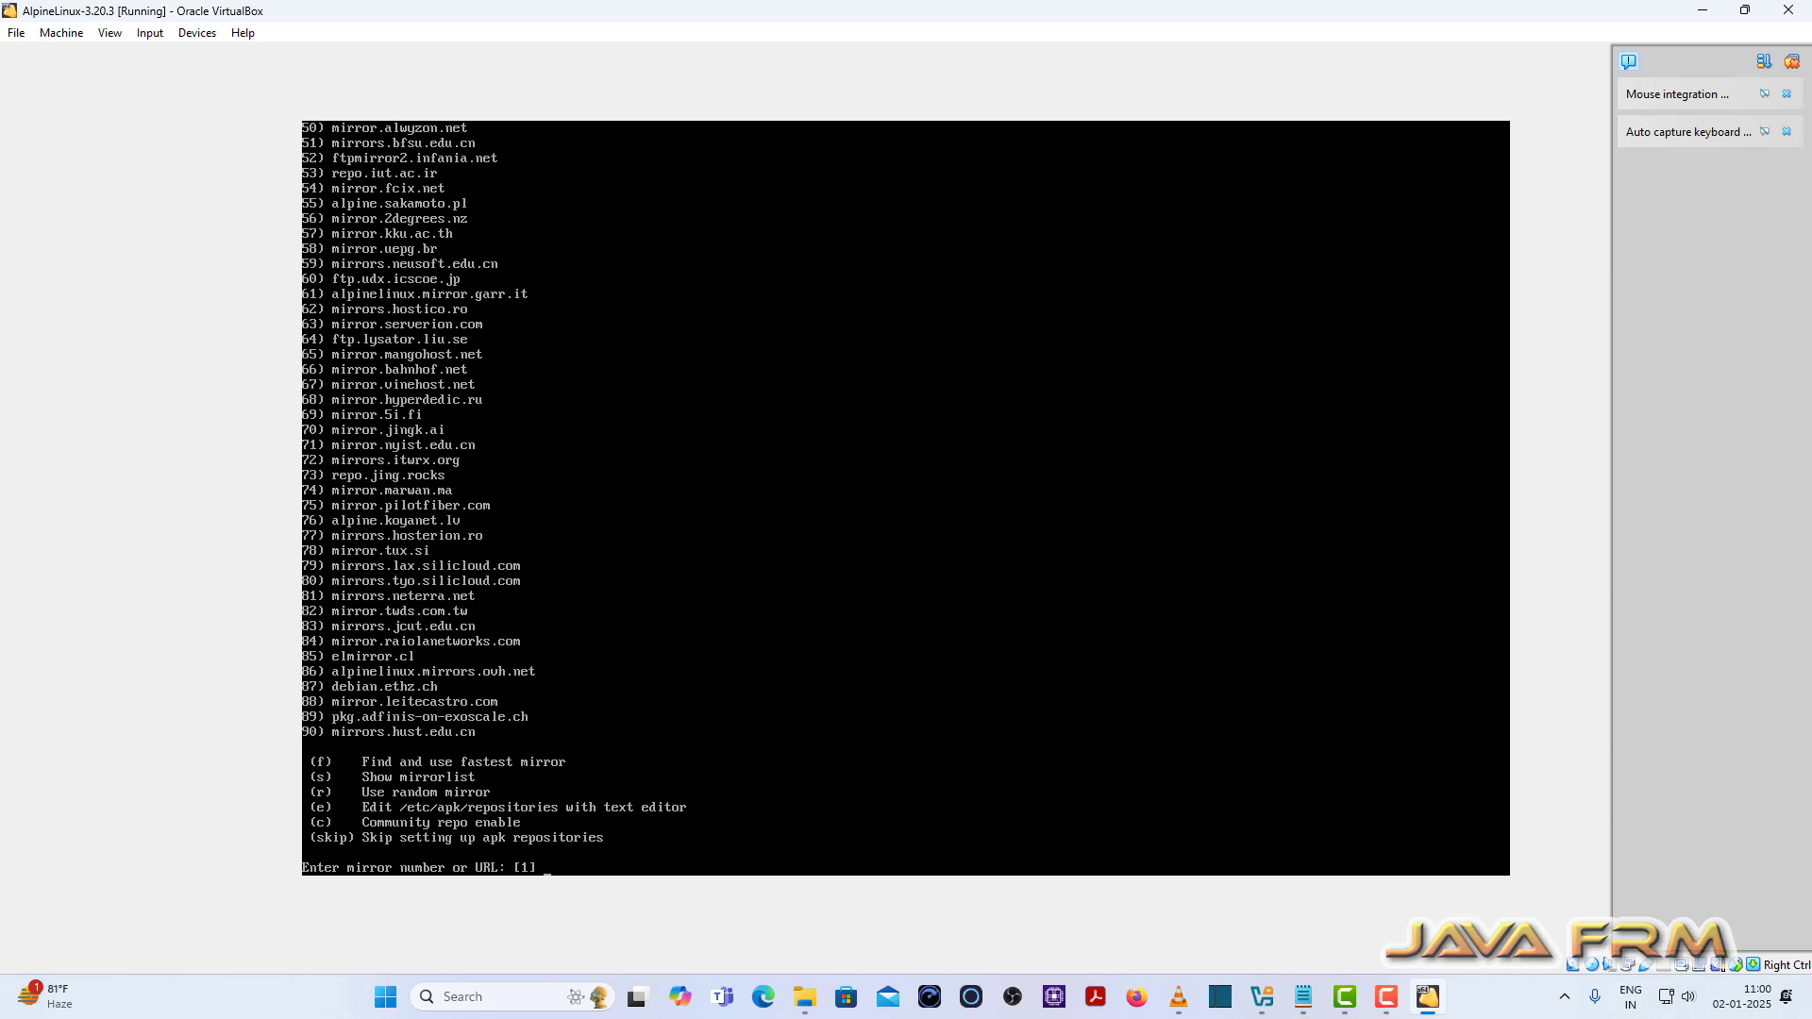
text(24)
key(Return)
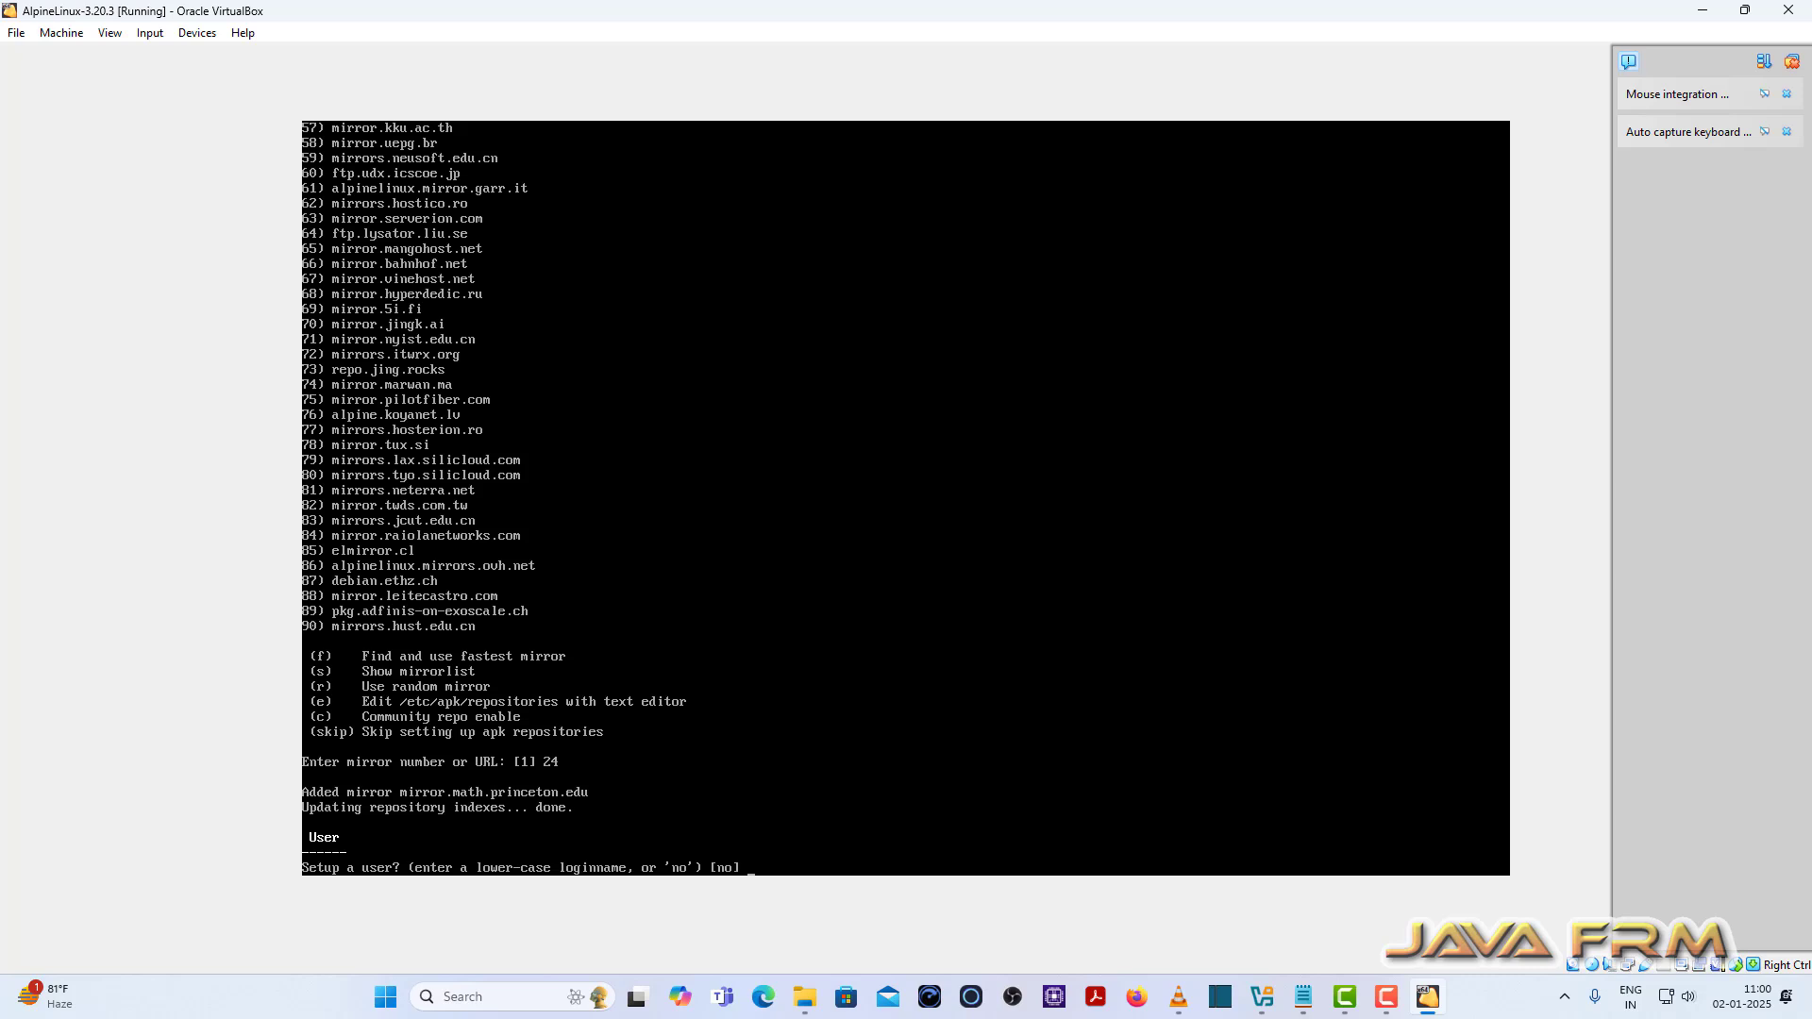
Step: Create a user account with its login name, full name and password
text(javafrm)
key(Return)
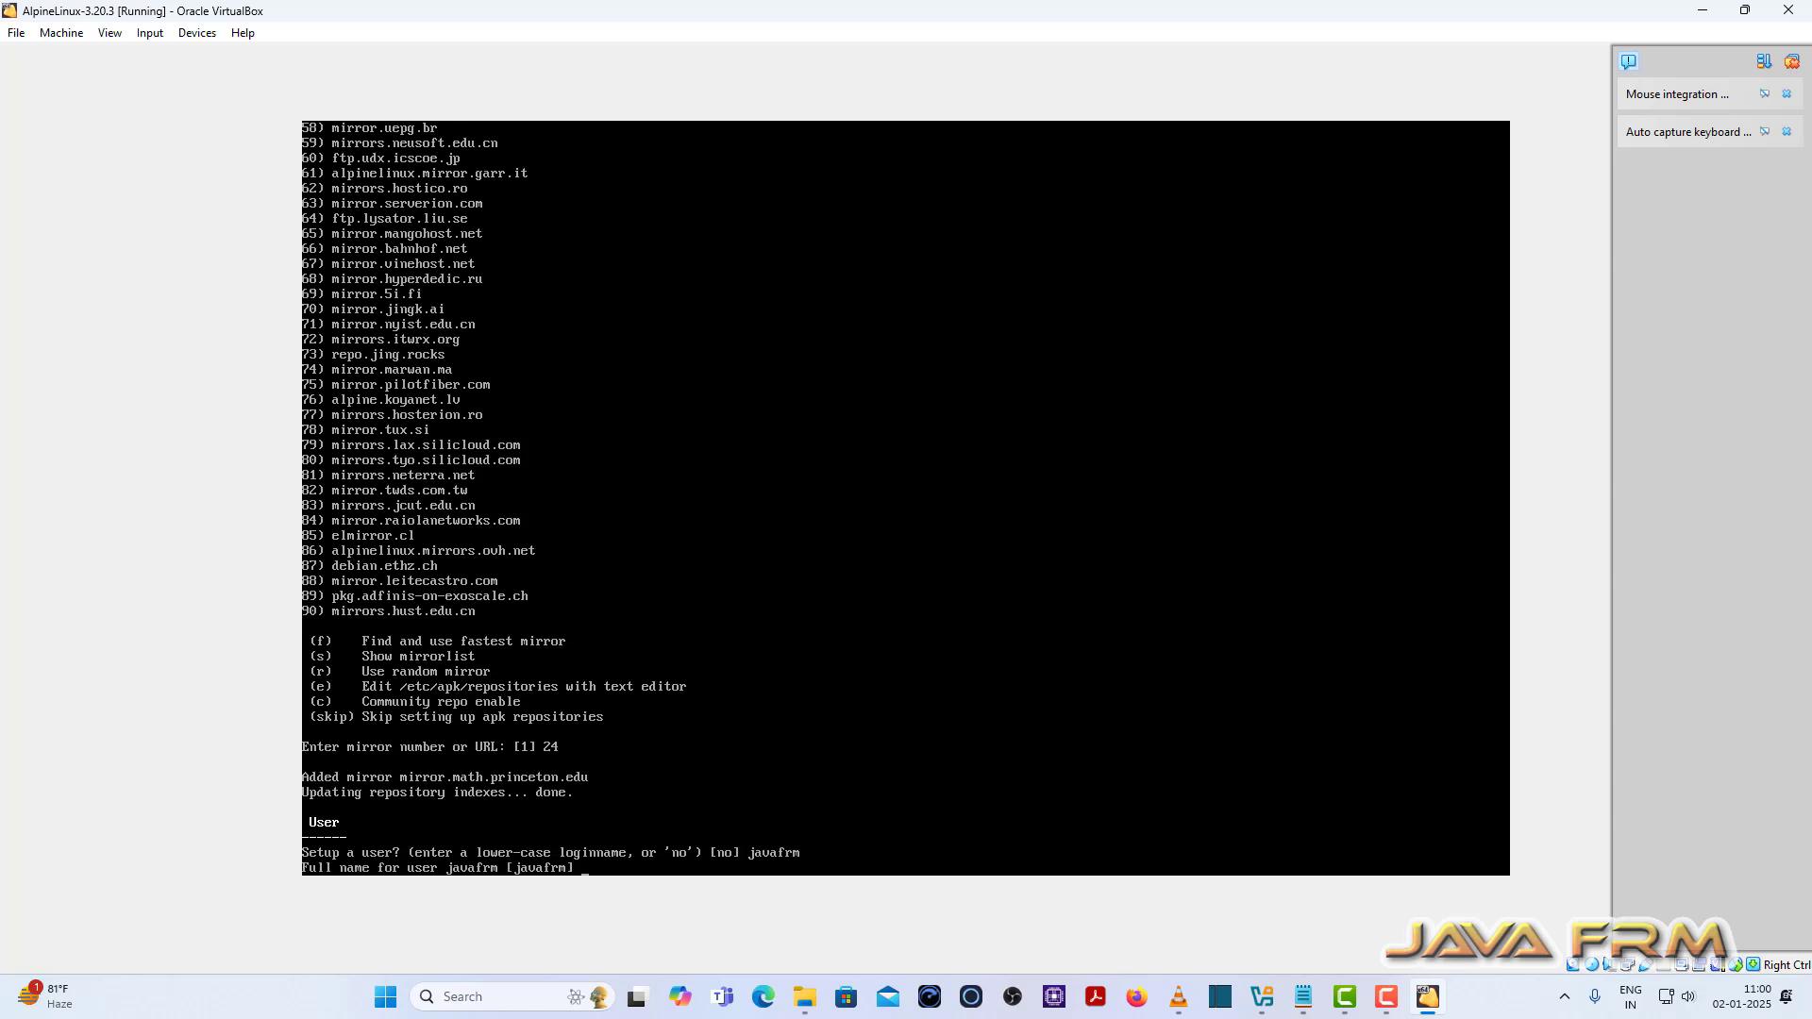
text(javafrm)
key(Return)
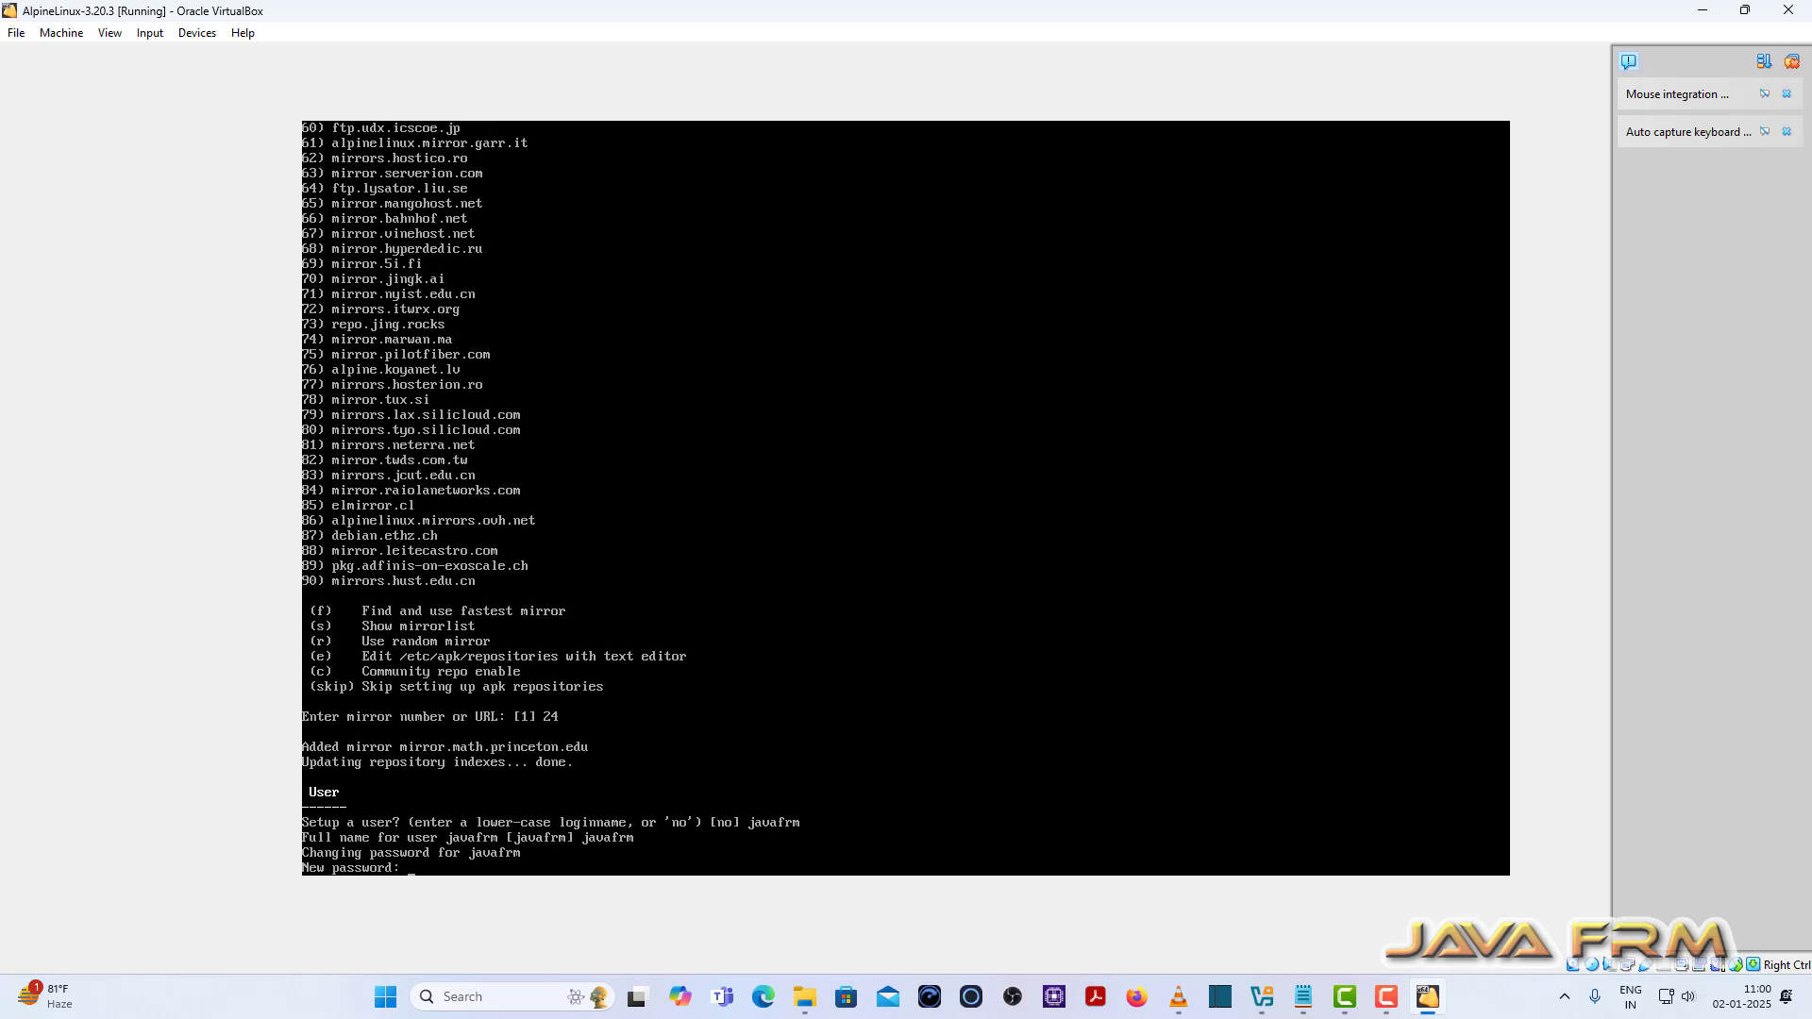
key(Return)
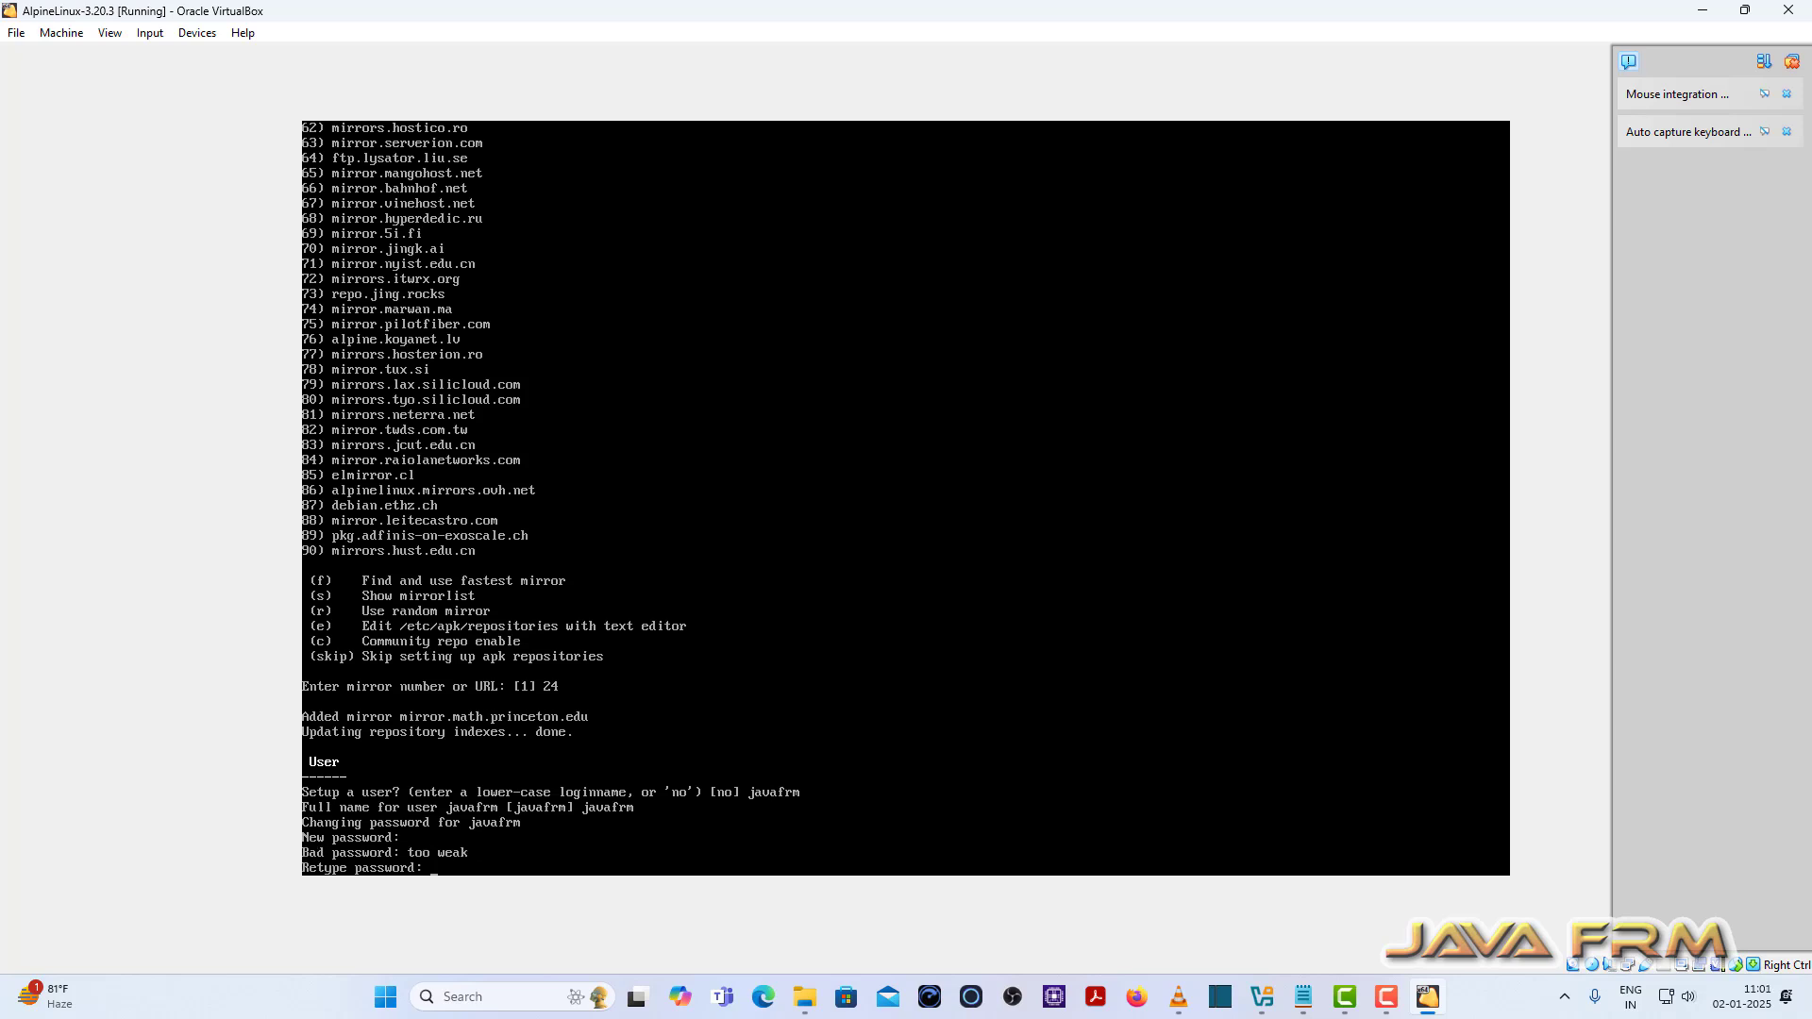
key(Return)
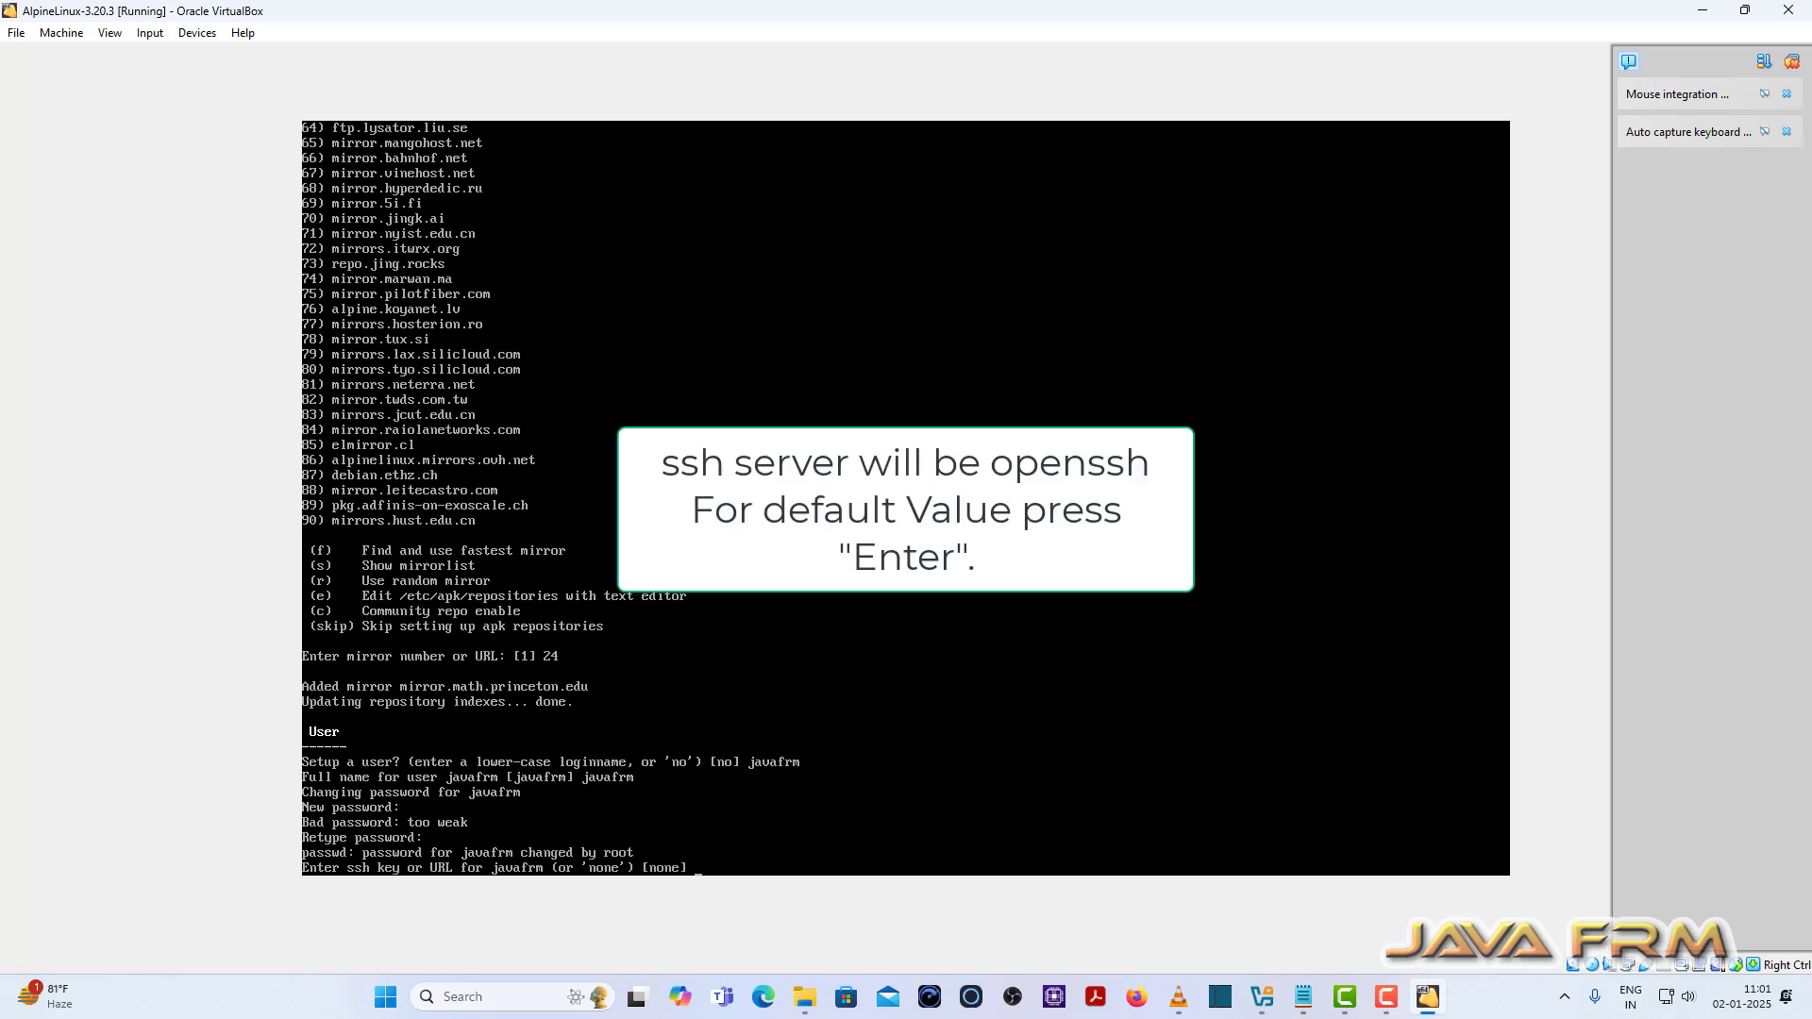
Step: Skip the user's ssh key and accept openssh as the SSH server
key(Return)
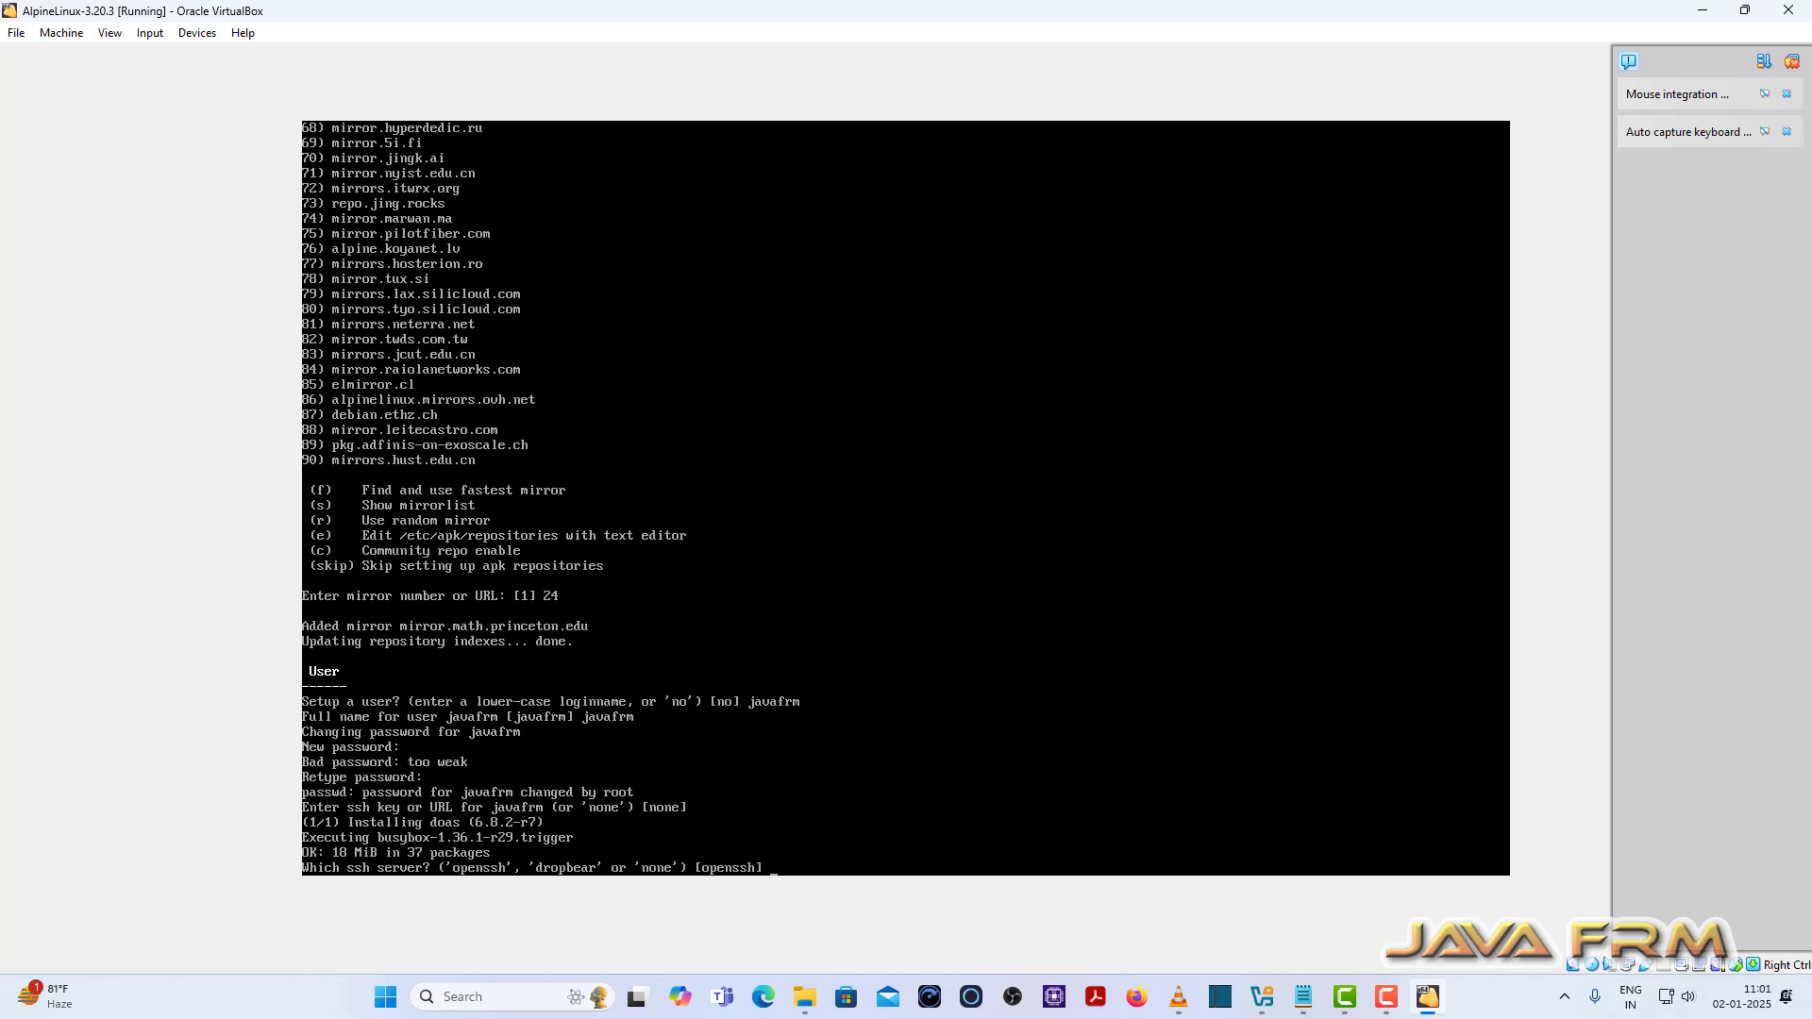
key(Return)
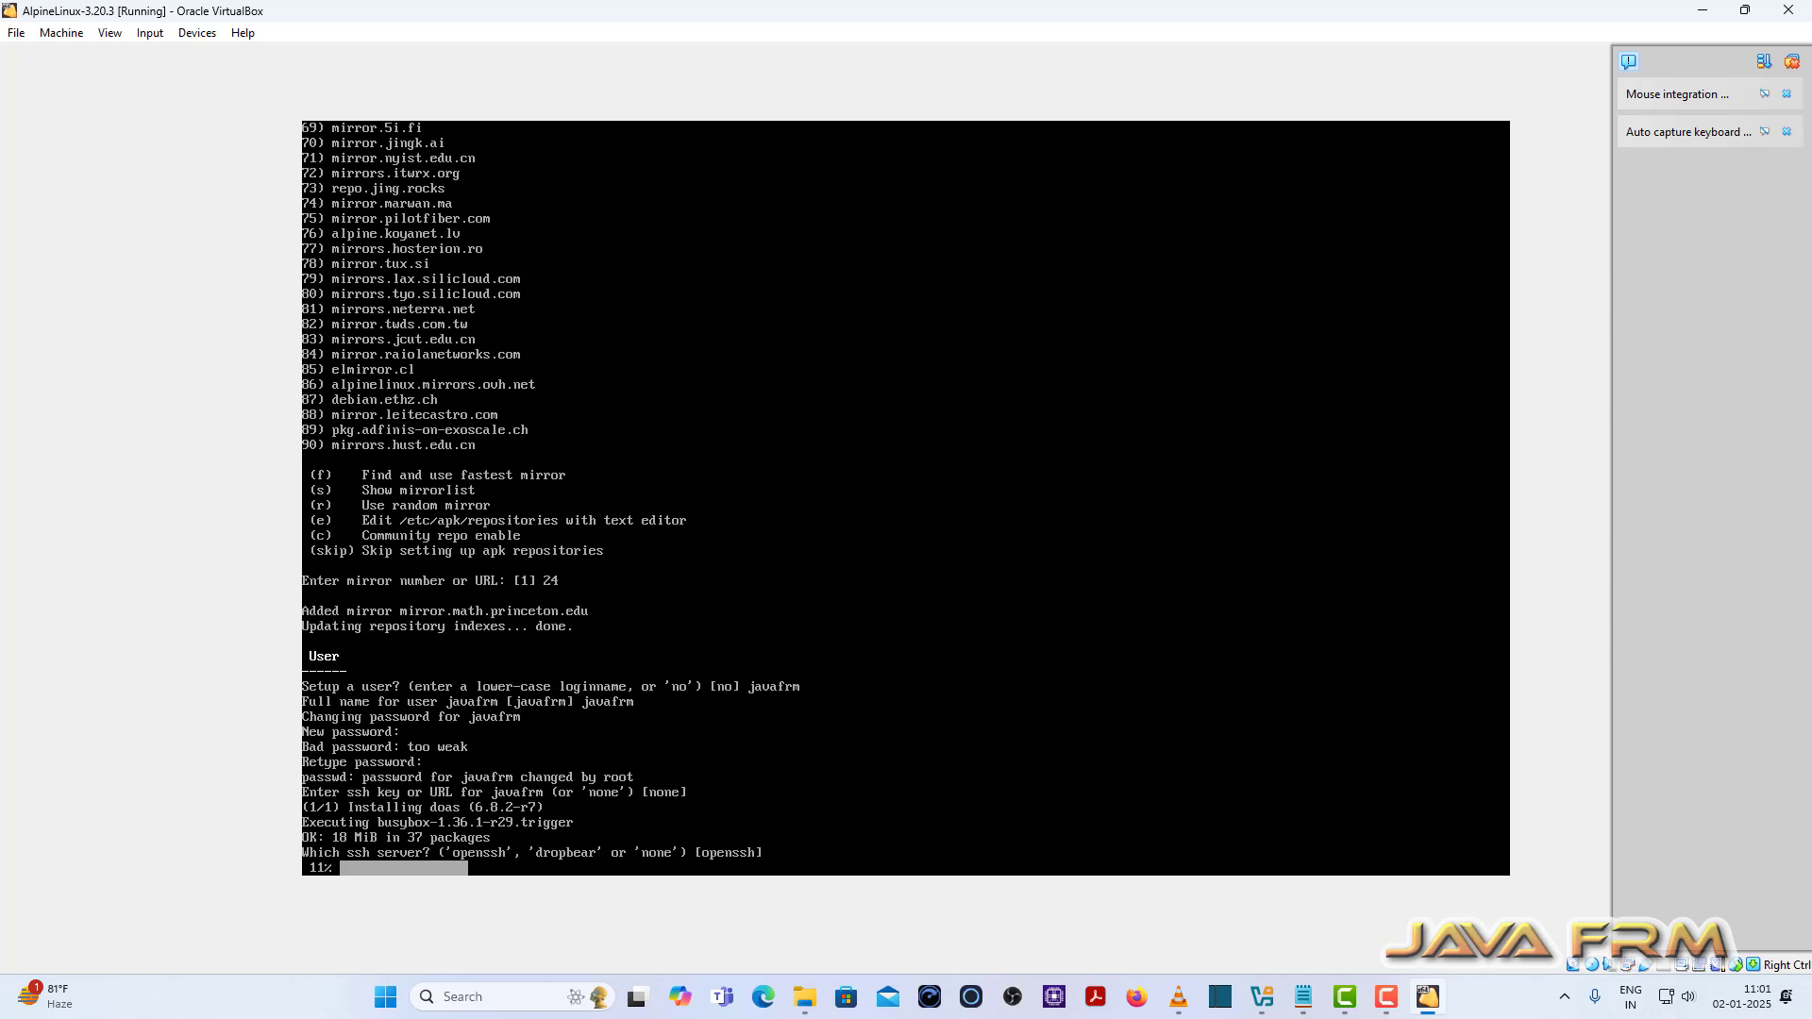
key(alt+Tab)
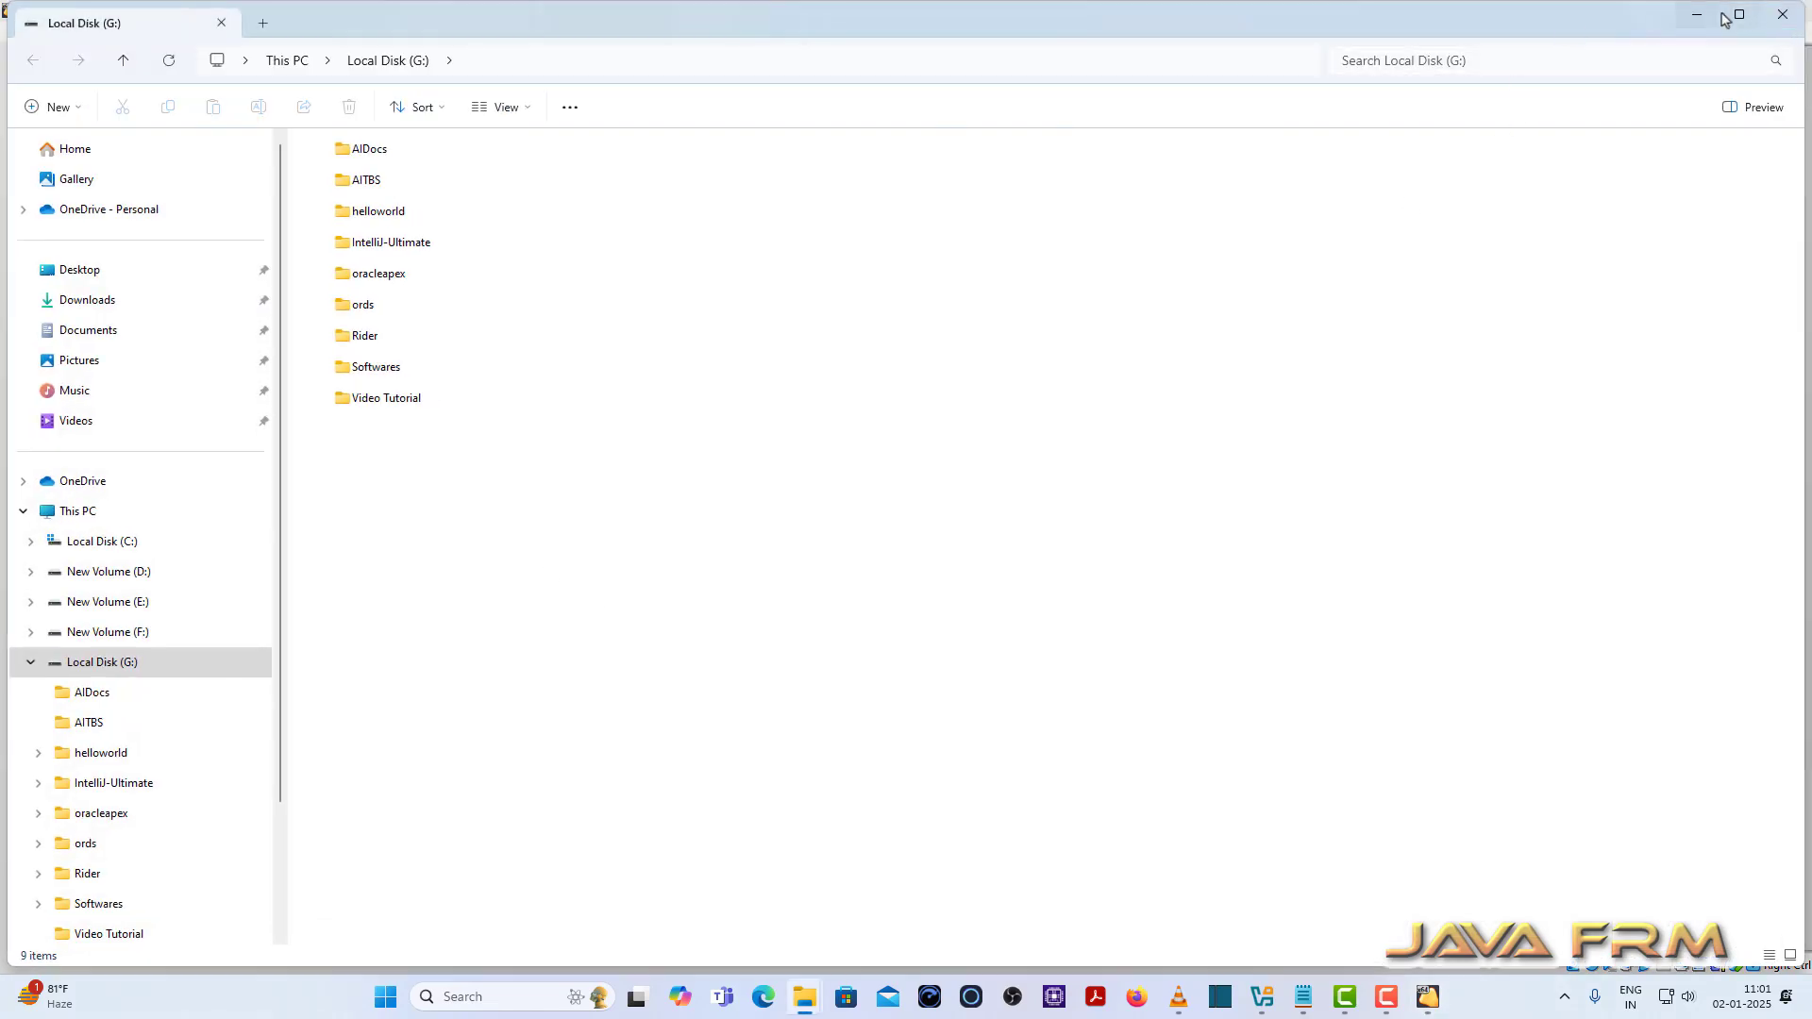
click(1783, 15)
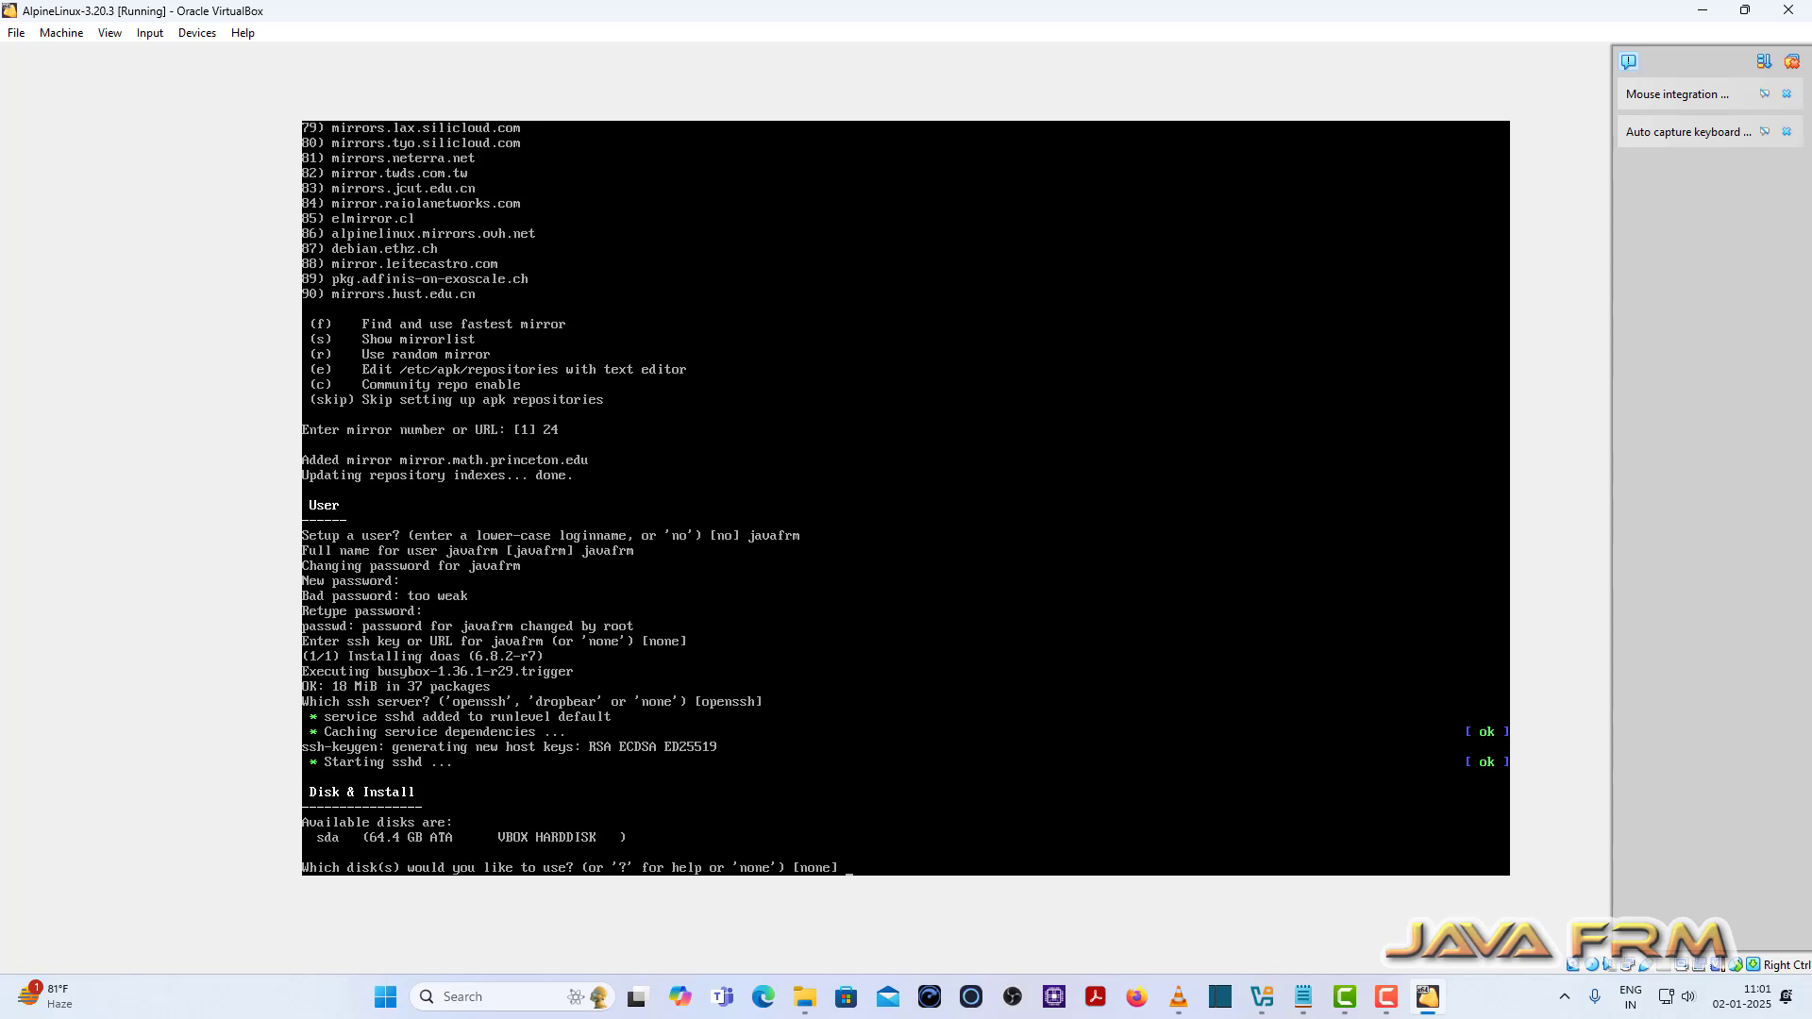
Step: Install Alpine to disk sda in sys mode, confirming the disk erase with y
text(sda)
key(Return)
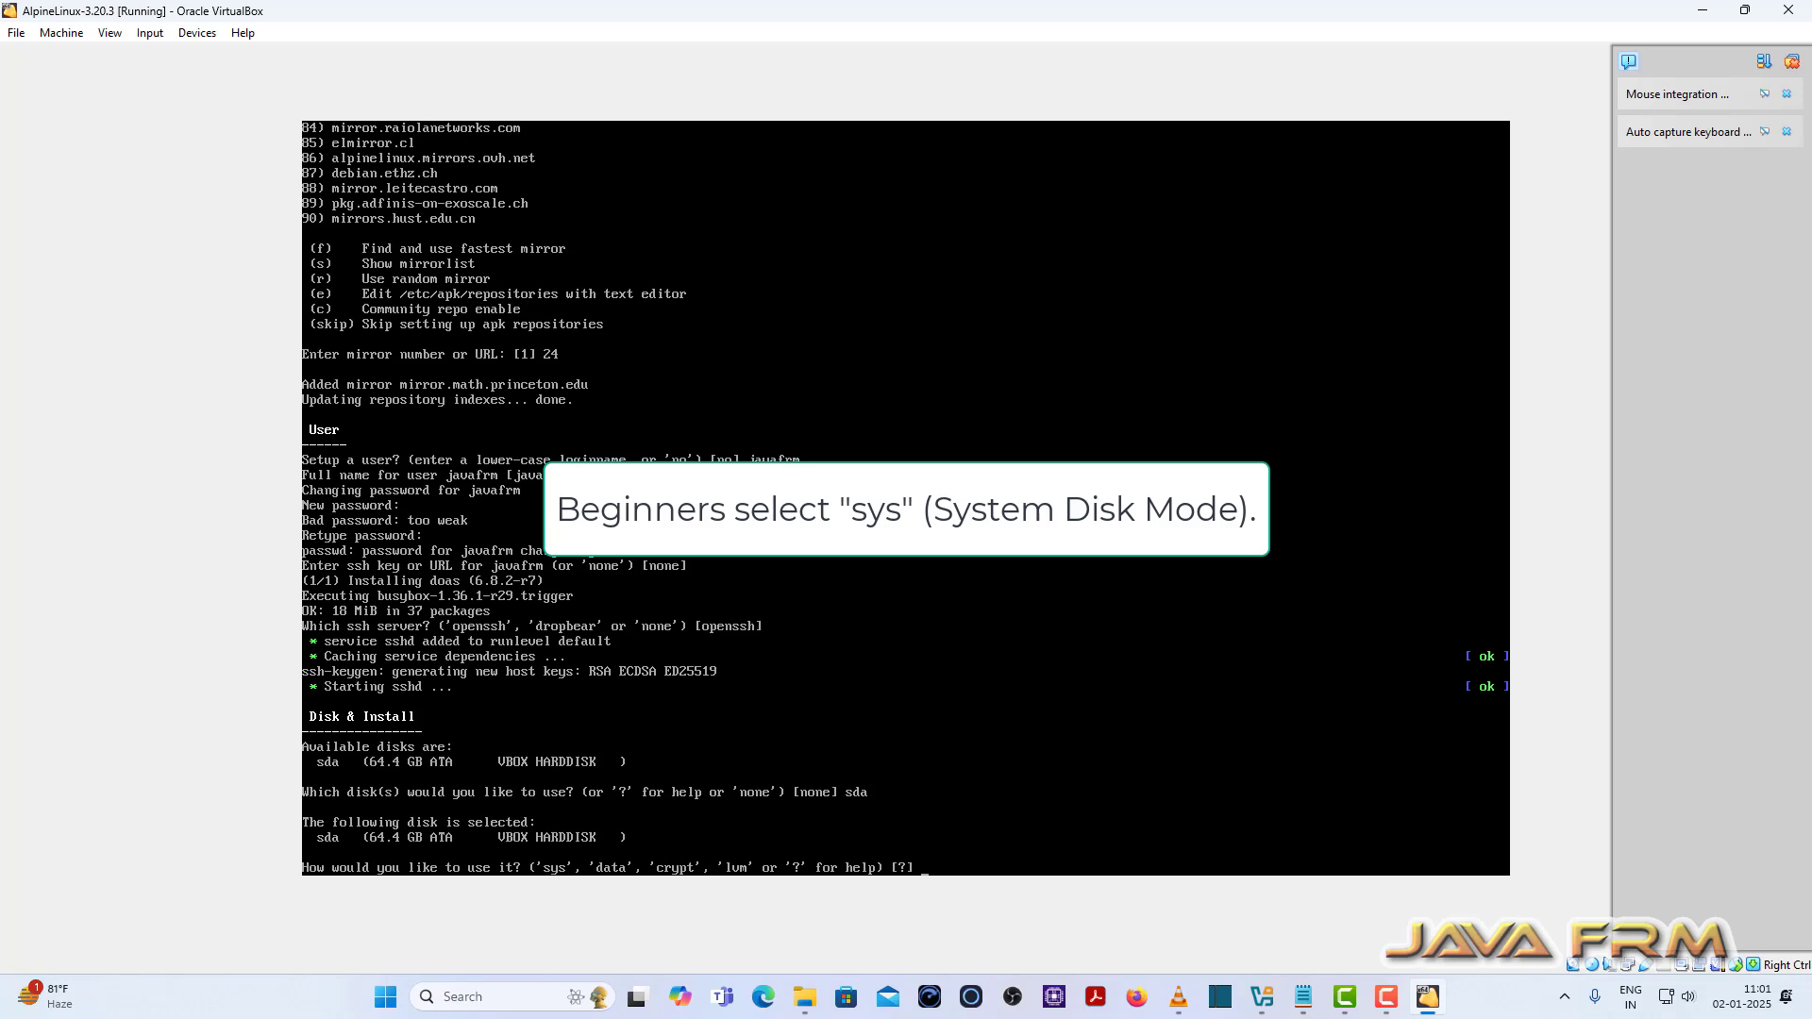
text(sys)
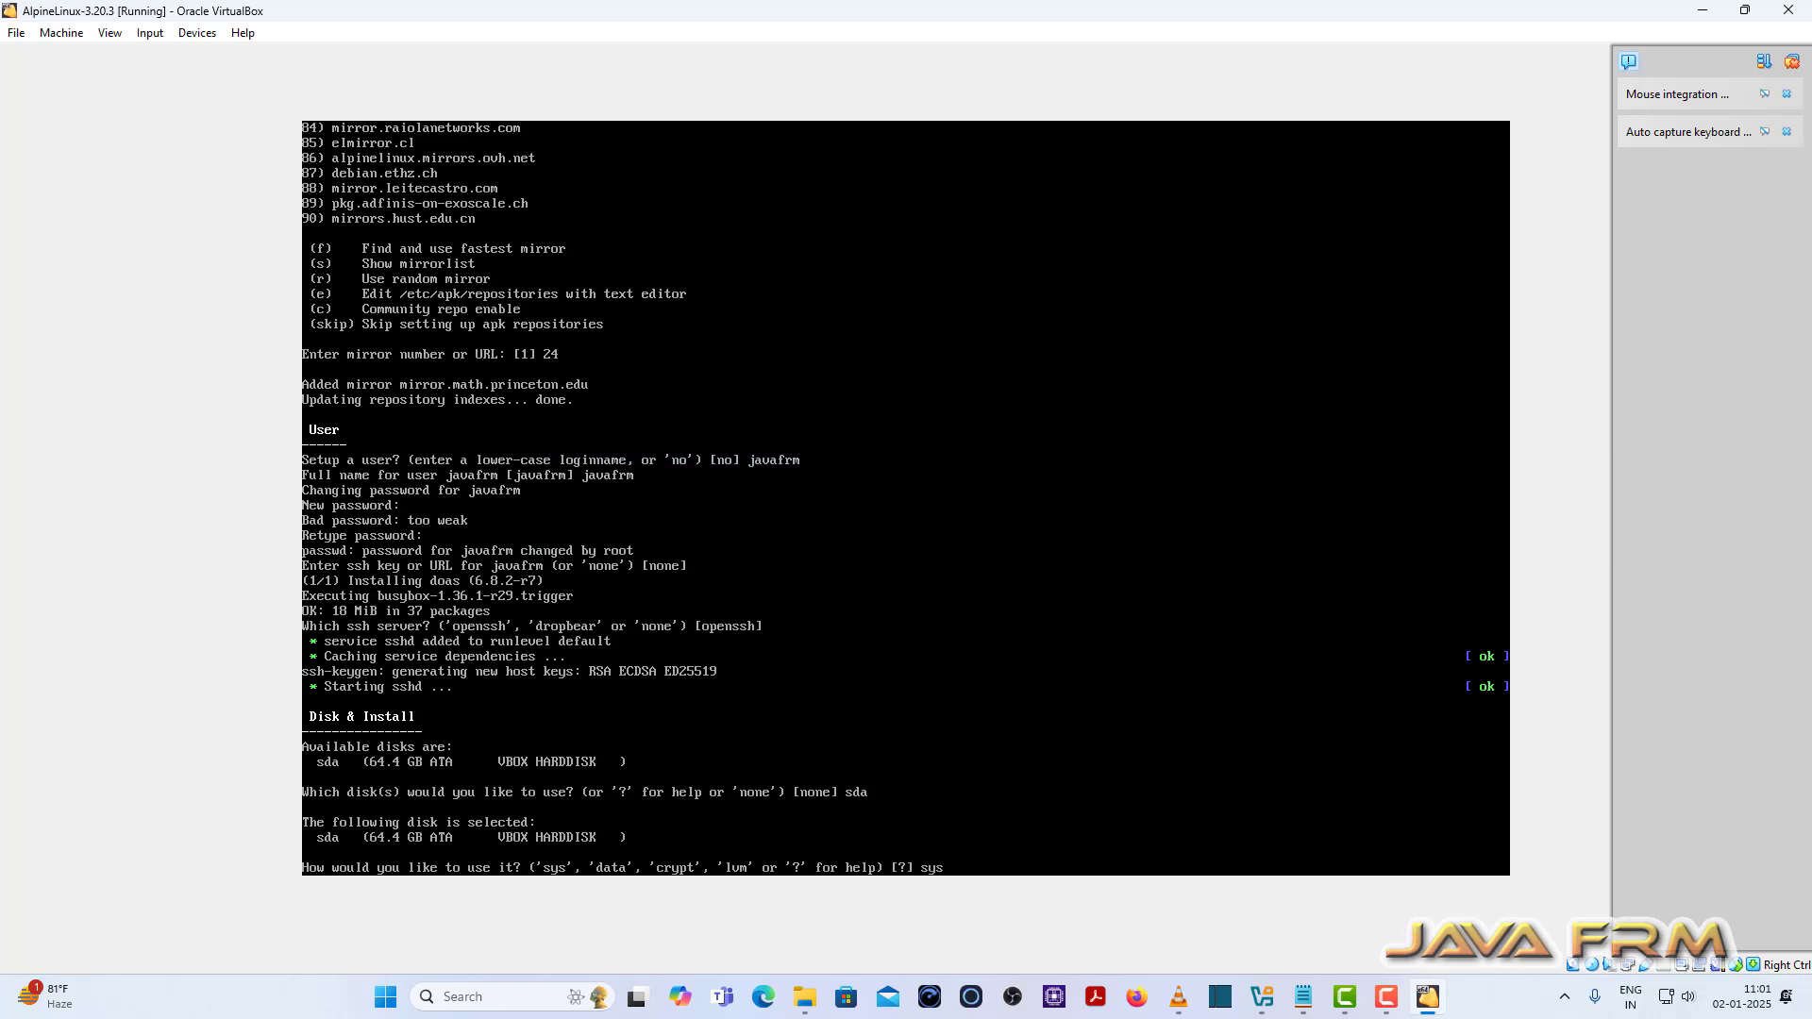
key(Return)
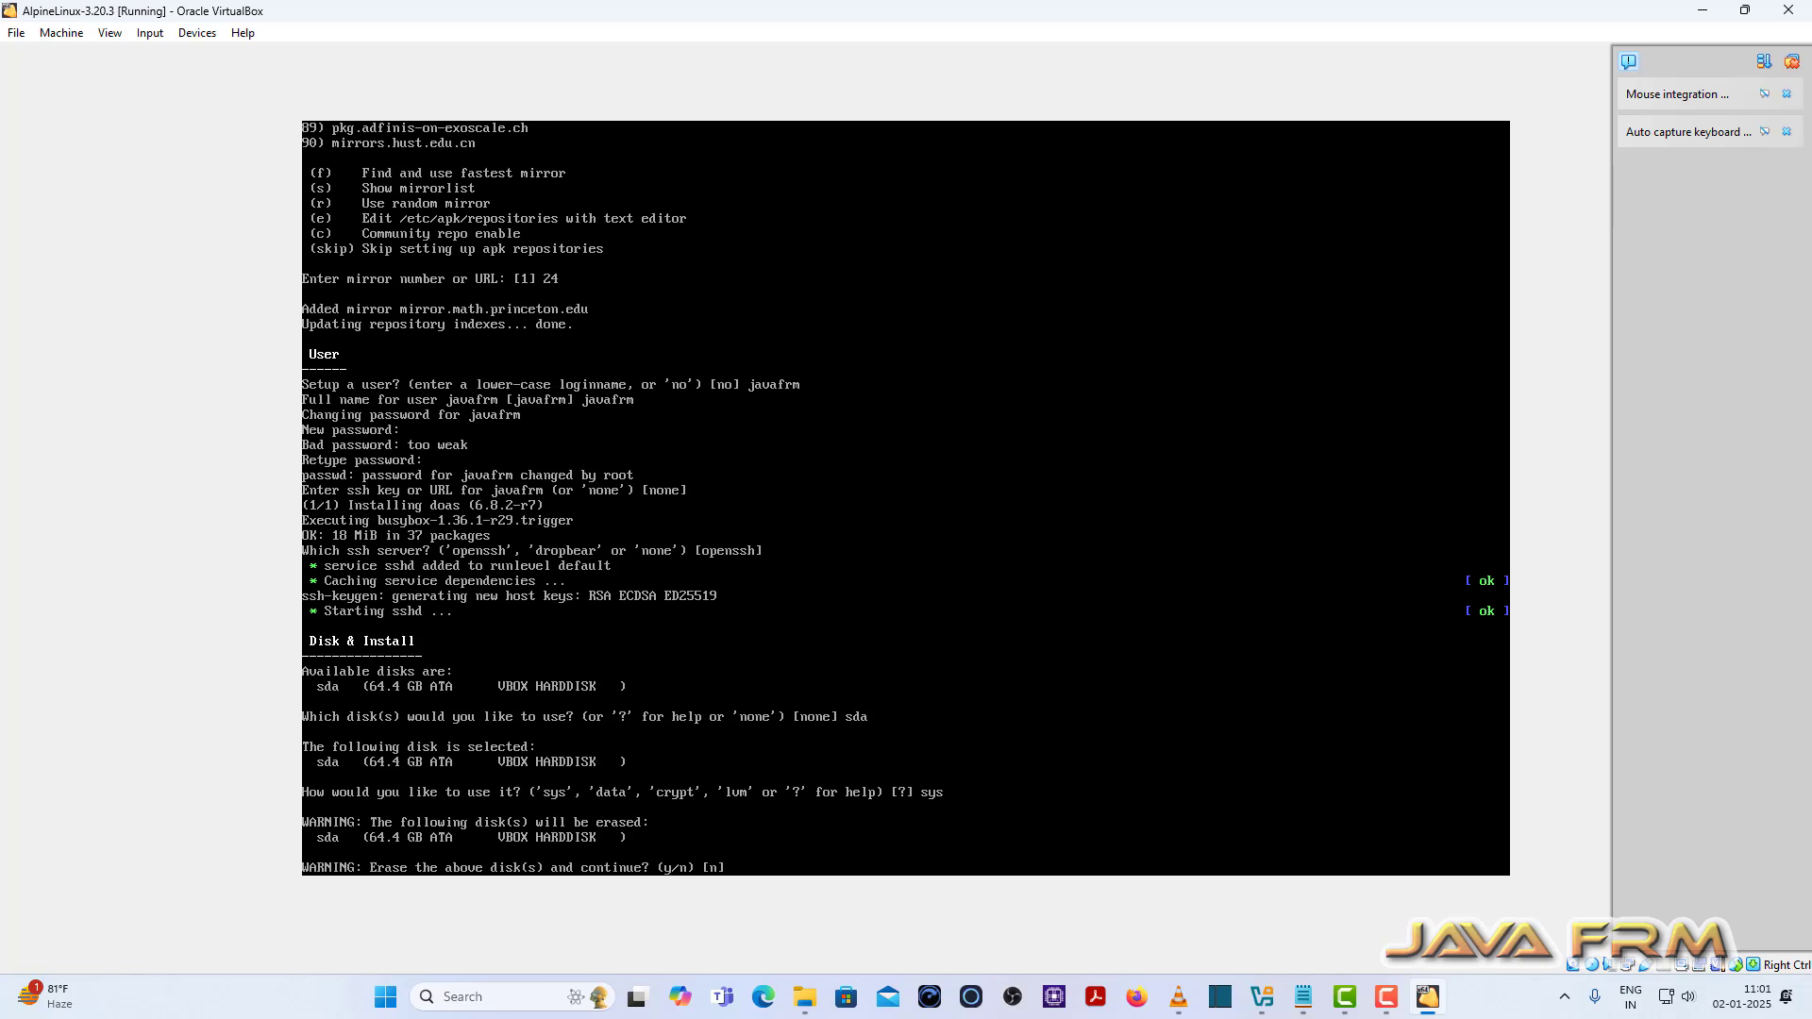
text(y)
key(Return)
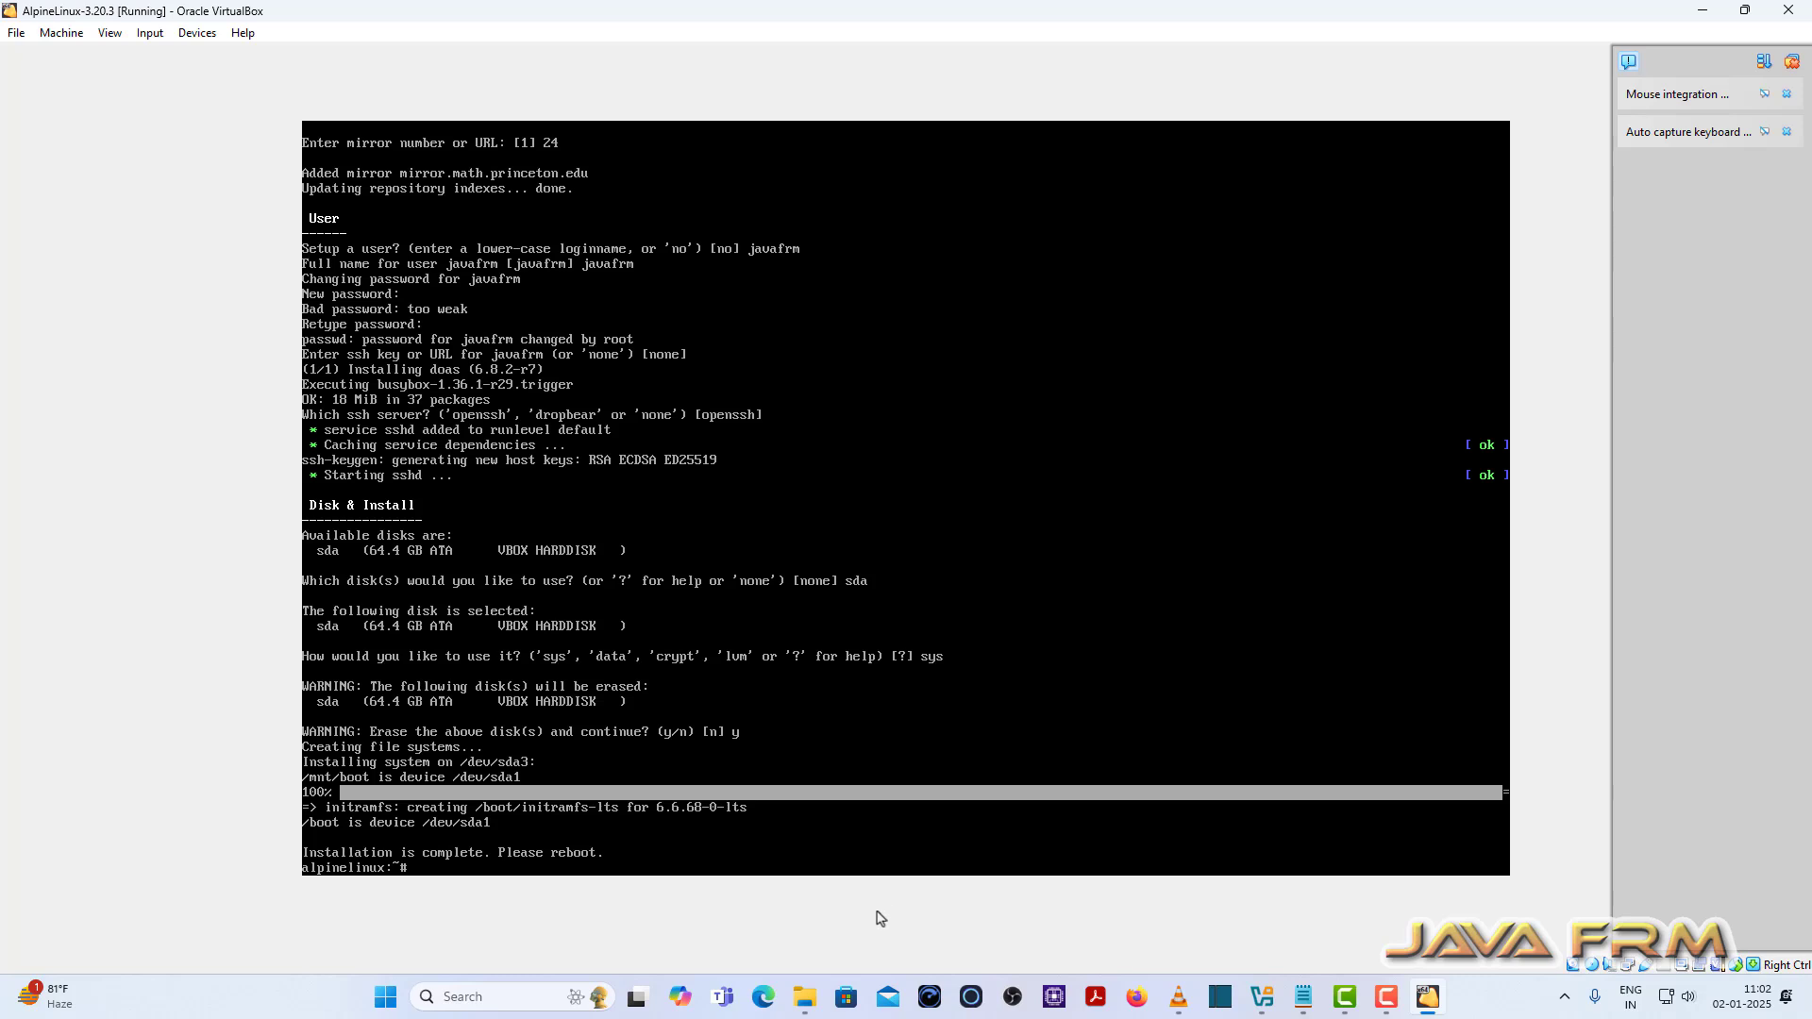
Step: Power off the Alpine virtual machine
click(10, 38)
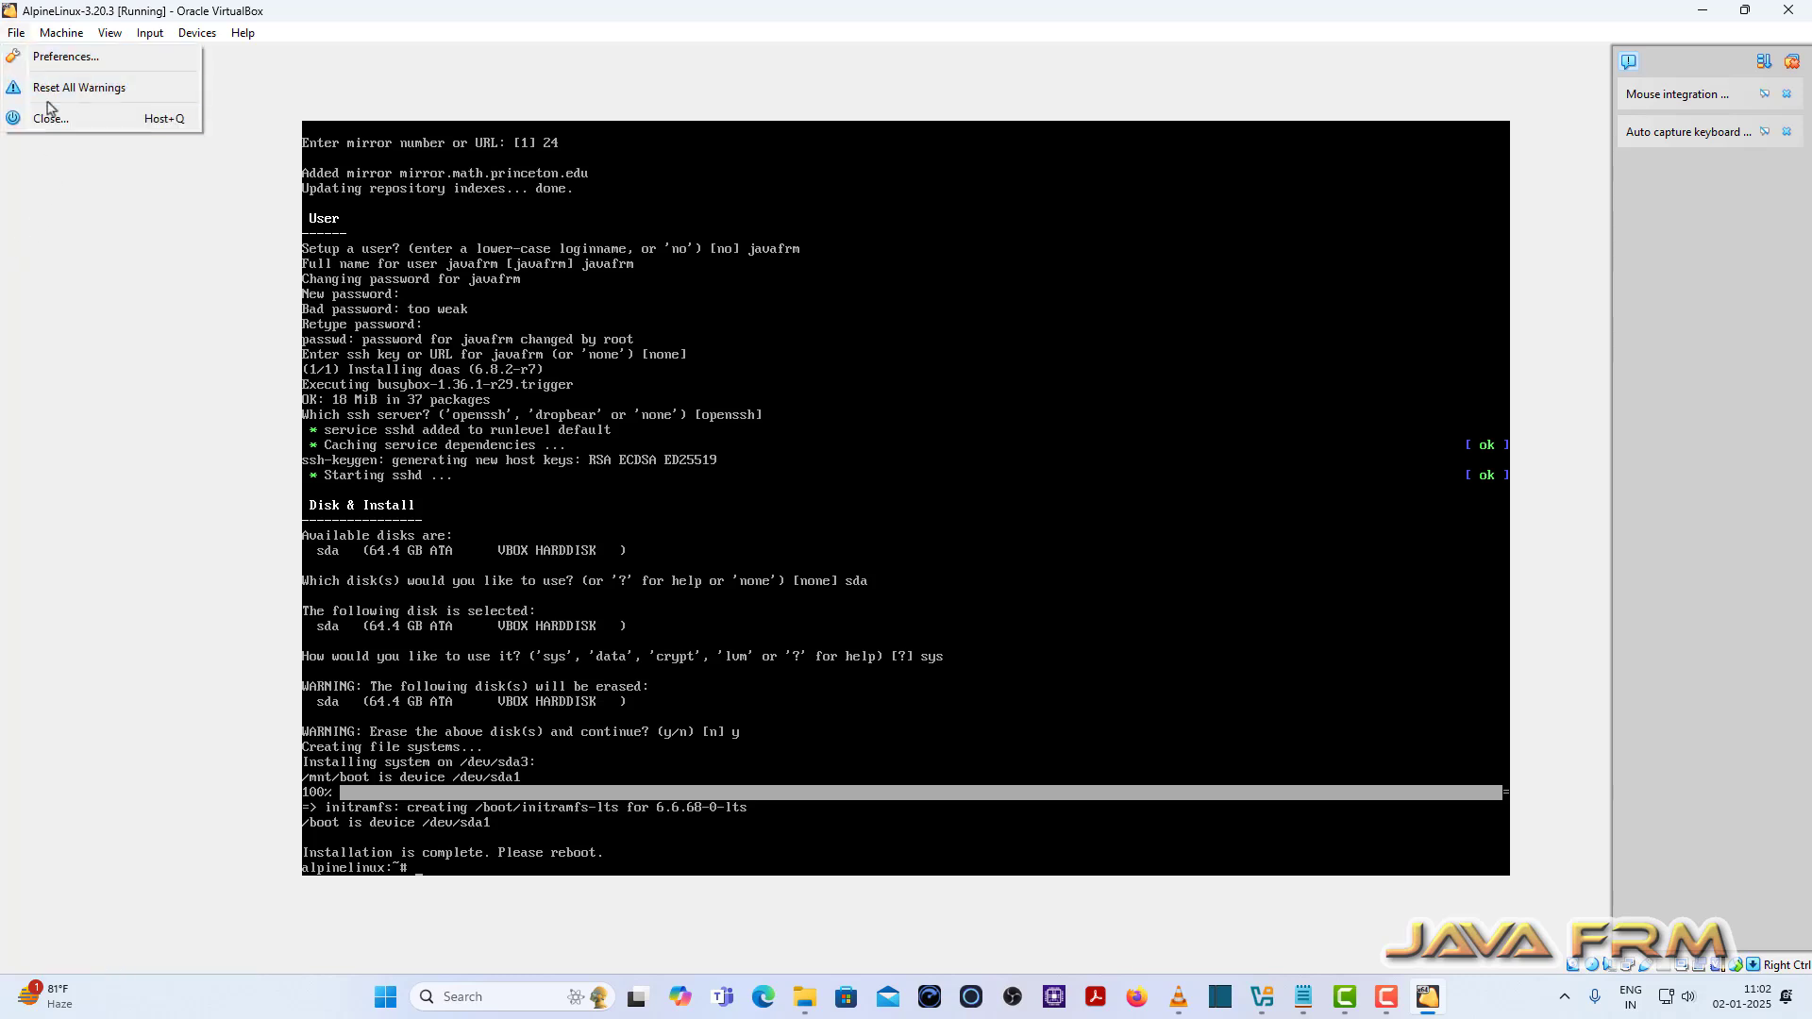
click(53, 120)
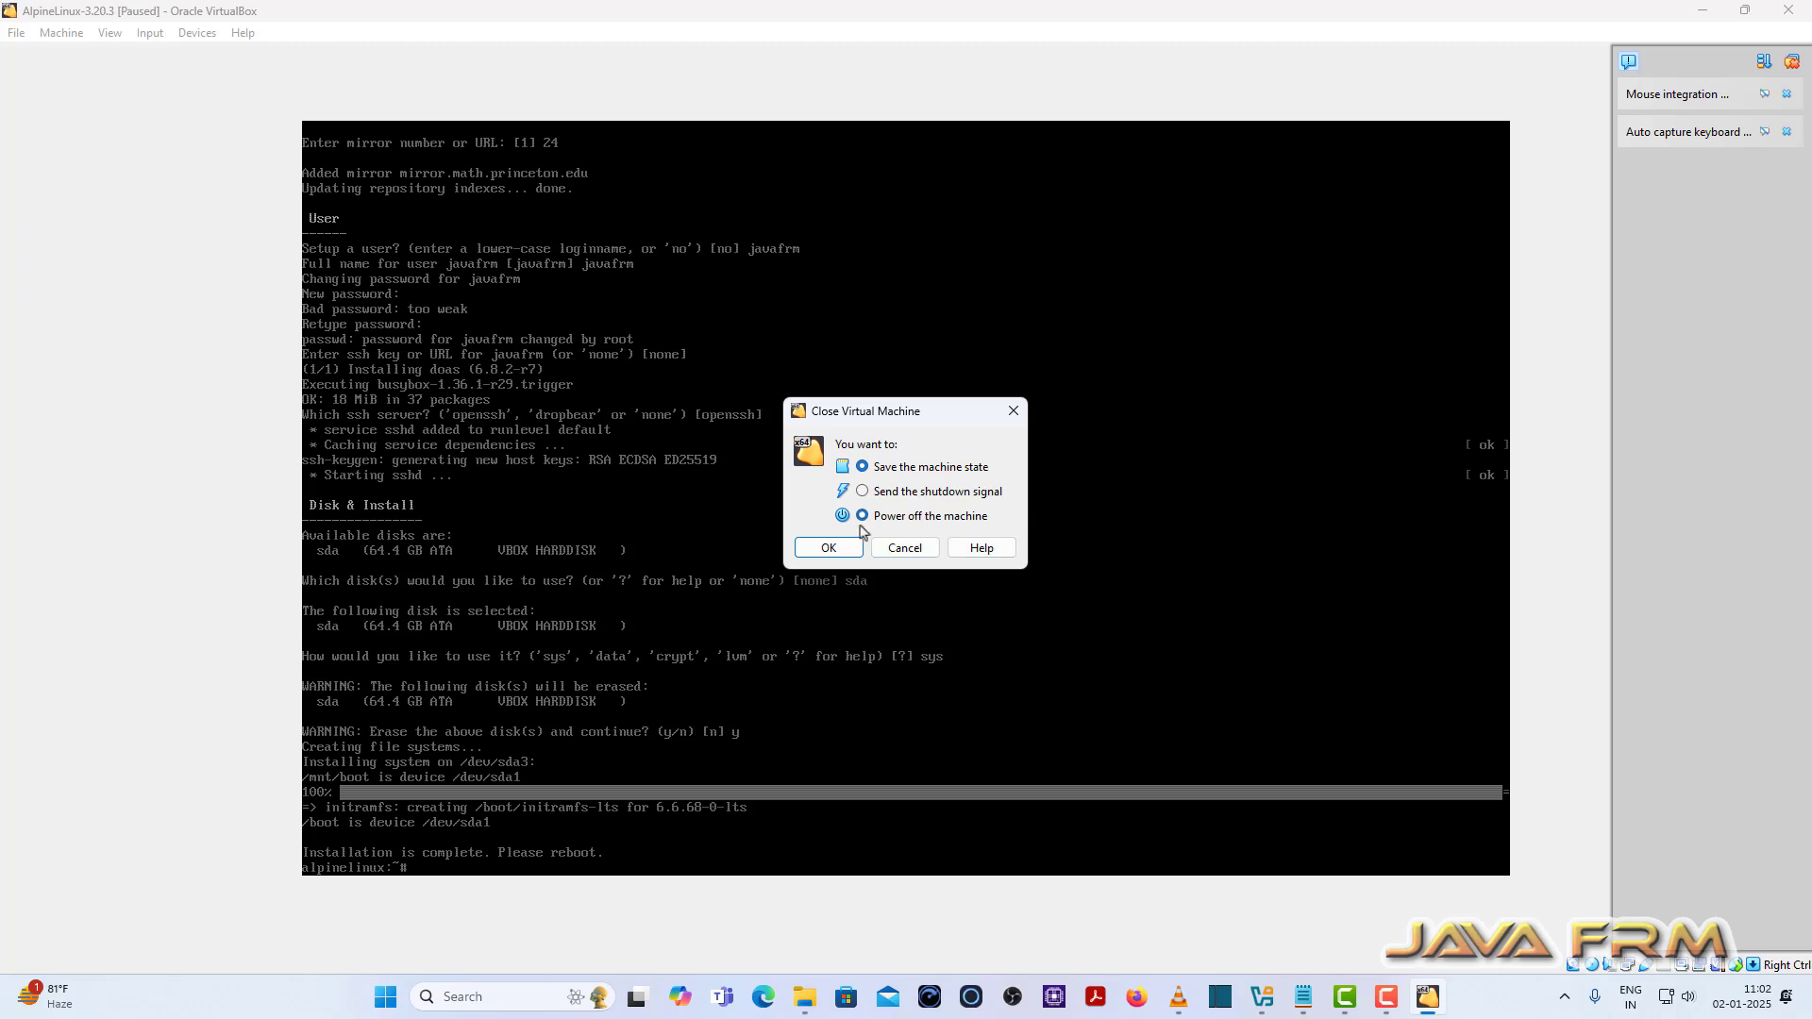
click(862, 515)
click(828, 548)
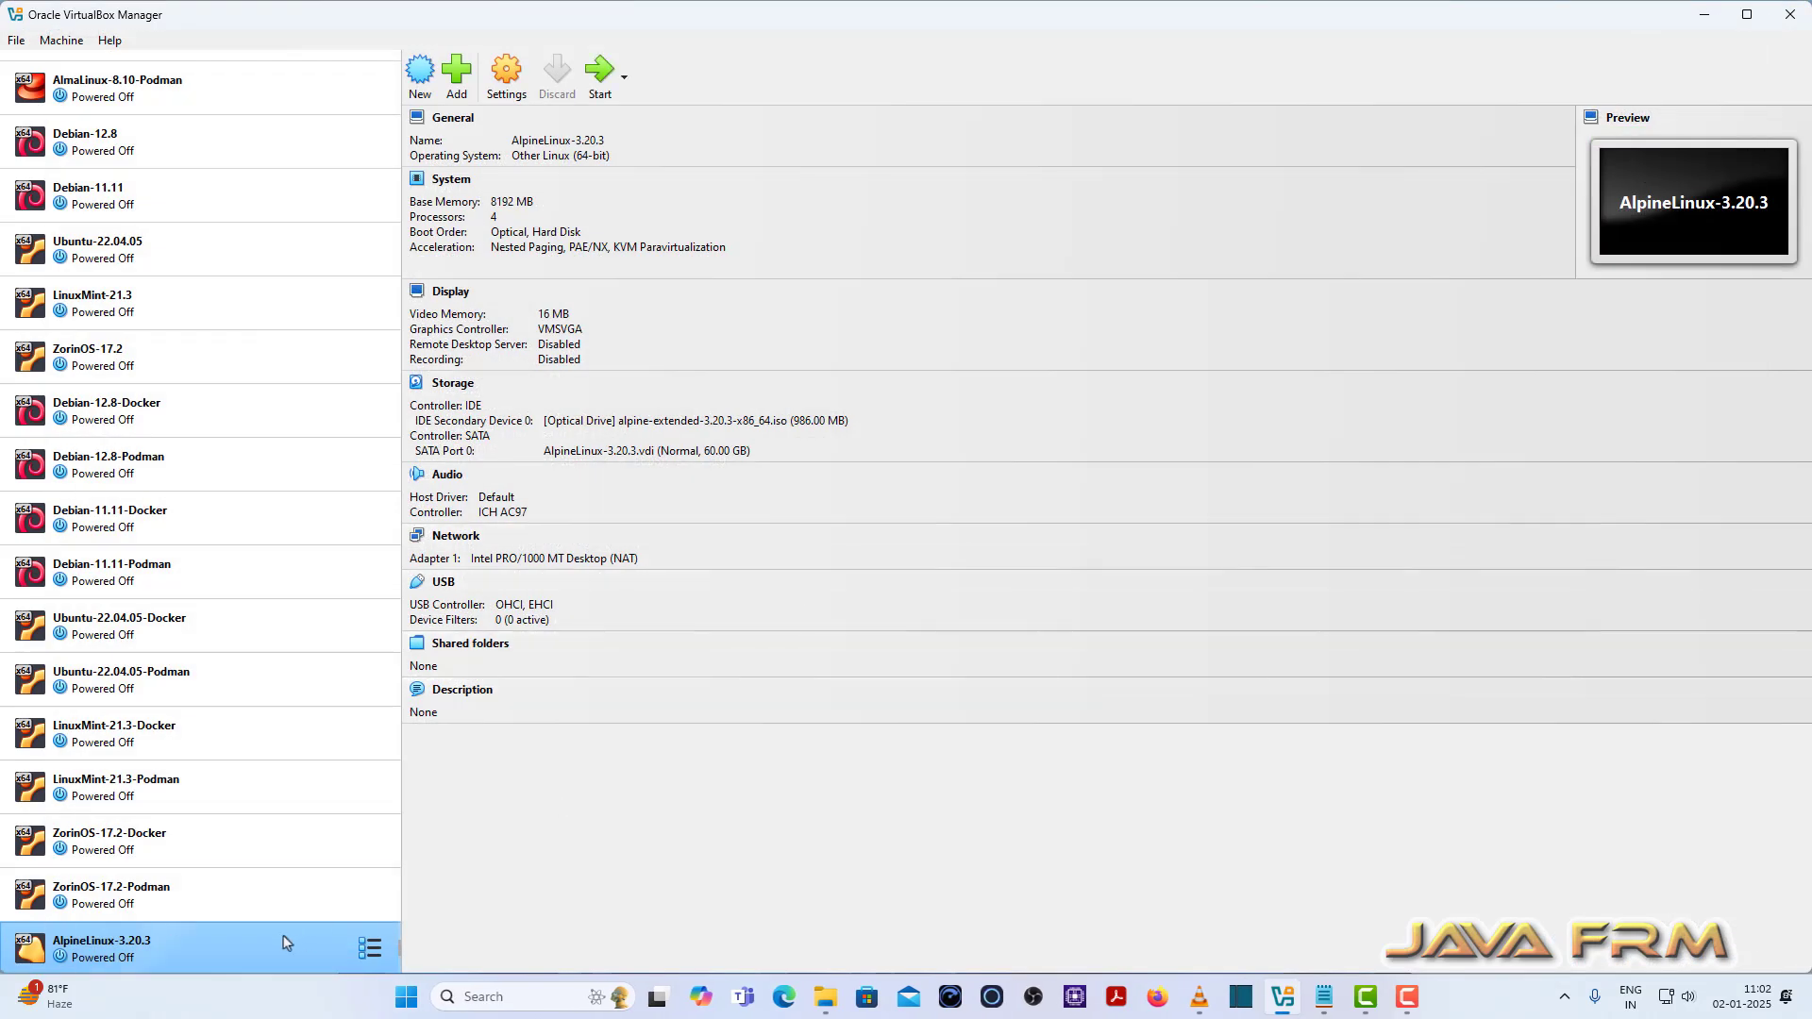
Step: Move Hard Disk ahead of Optical in the VM's boot order and save
click(507, 89)
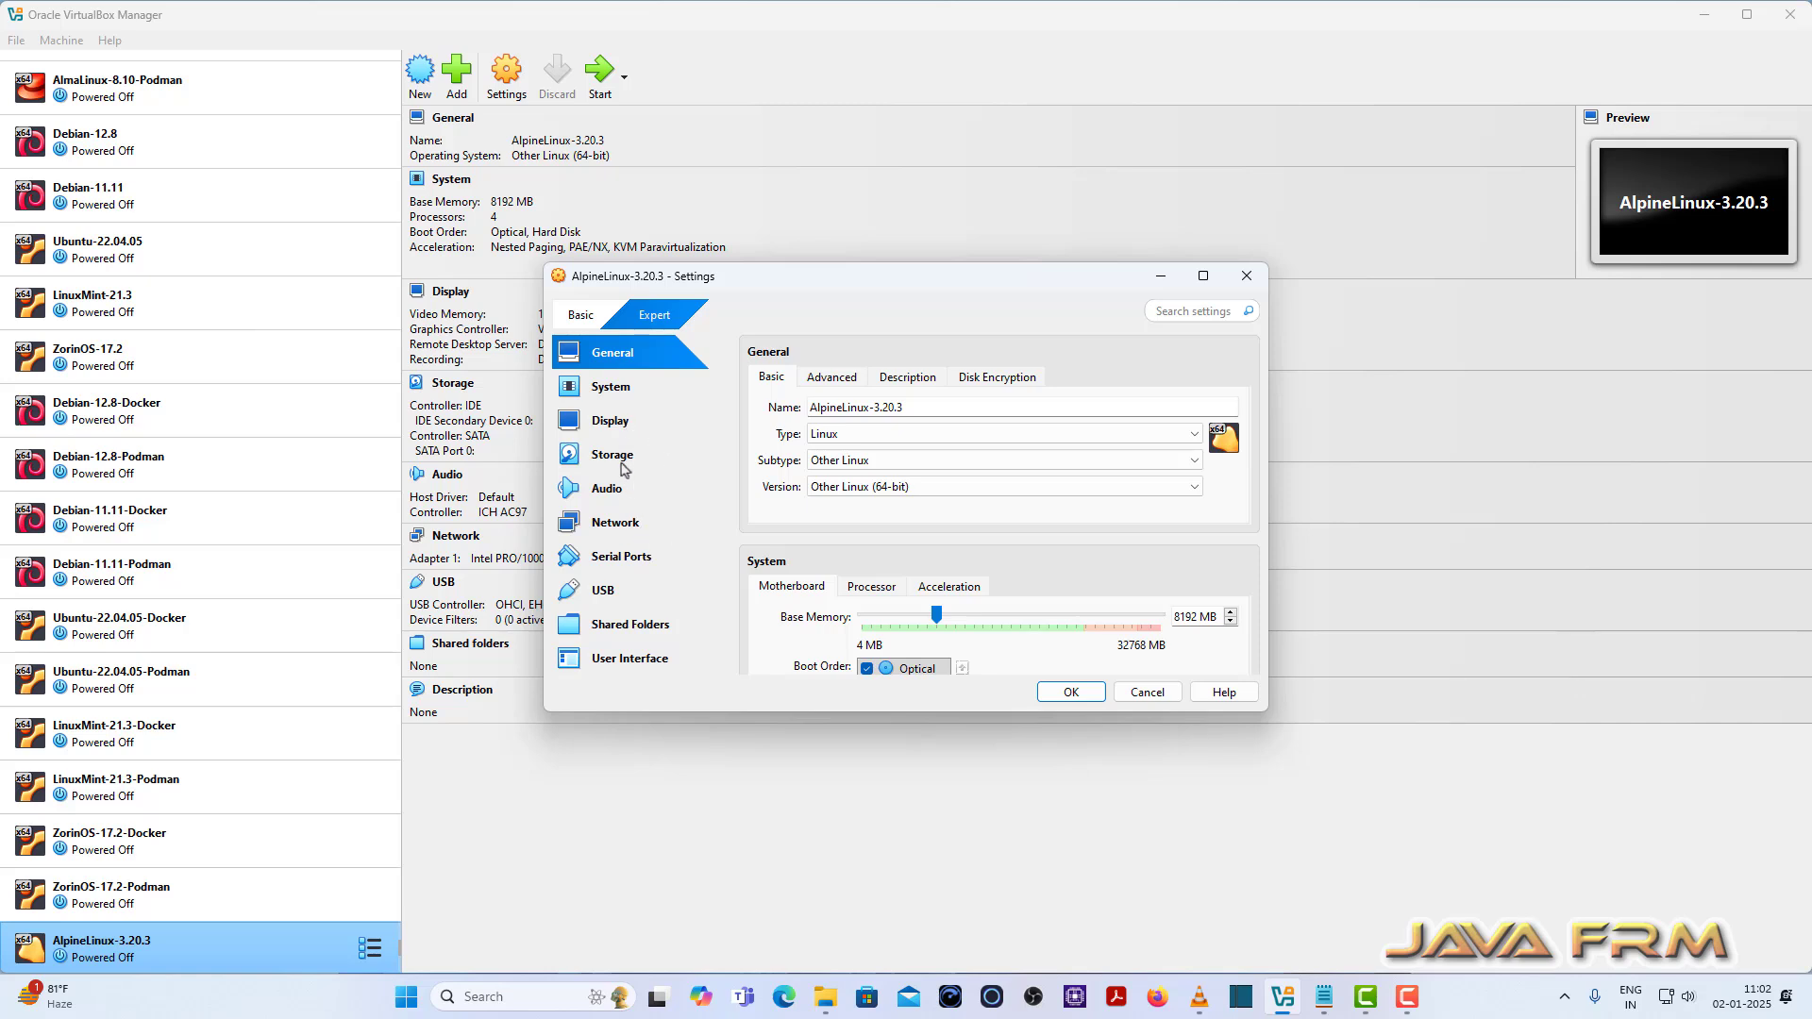
click(615, 396)
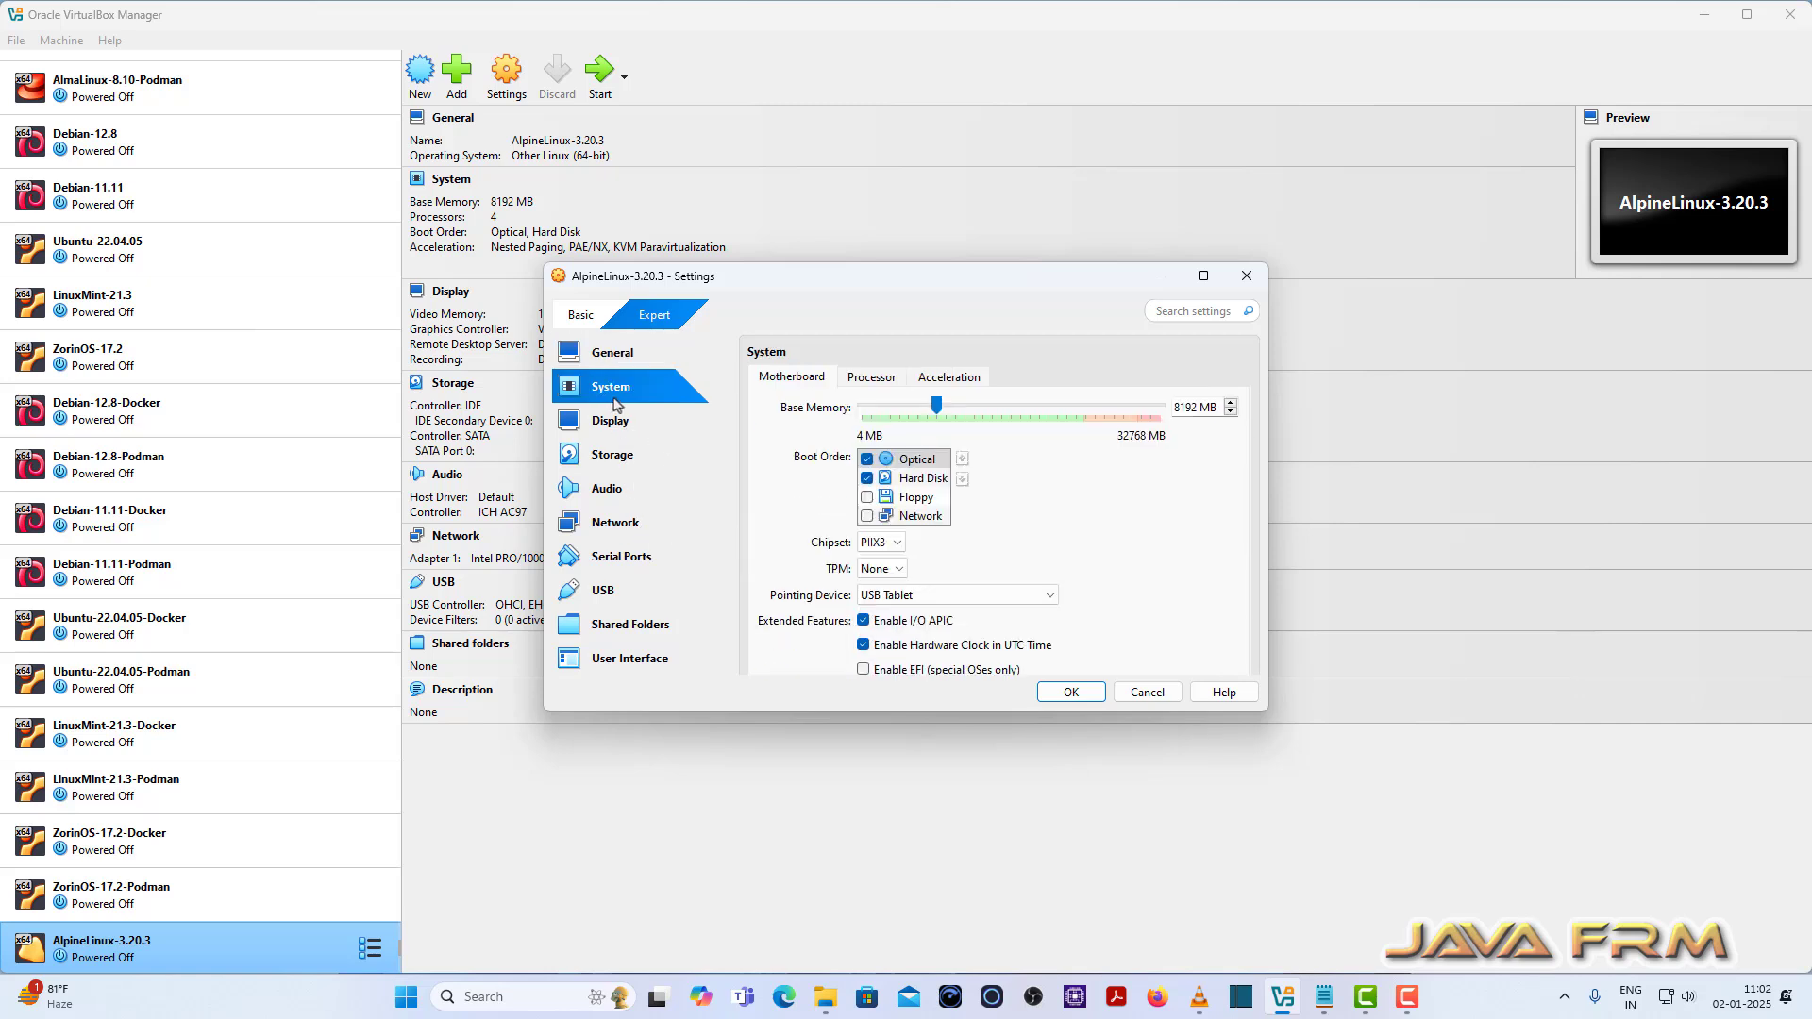
click(937, 481)
click(962, 459)
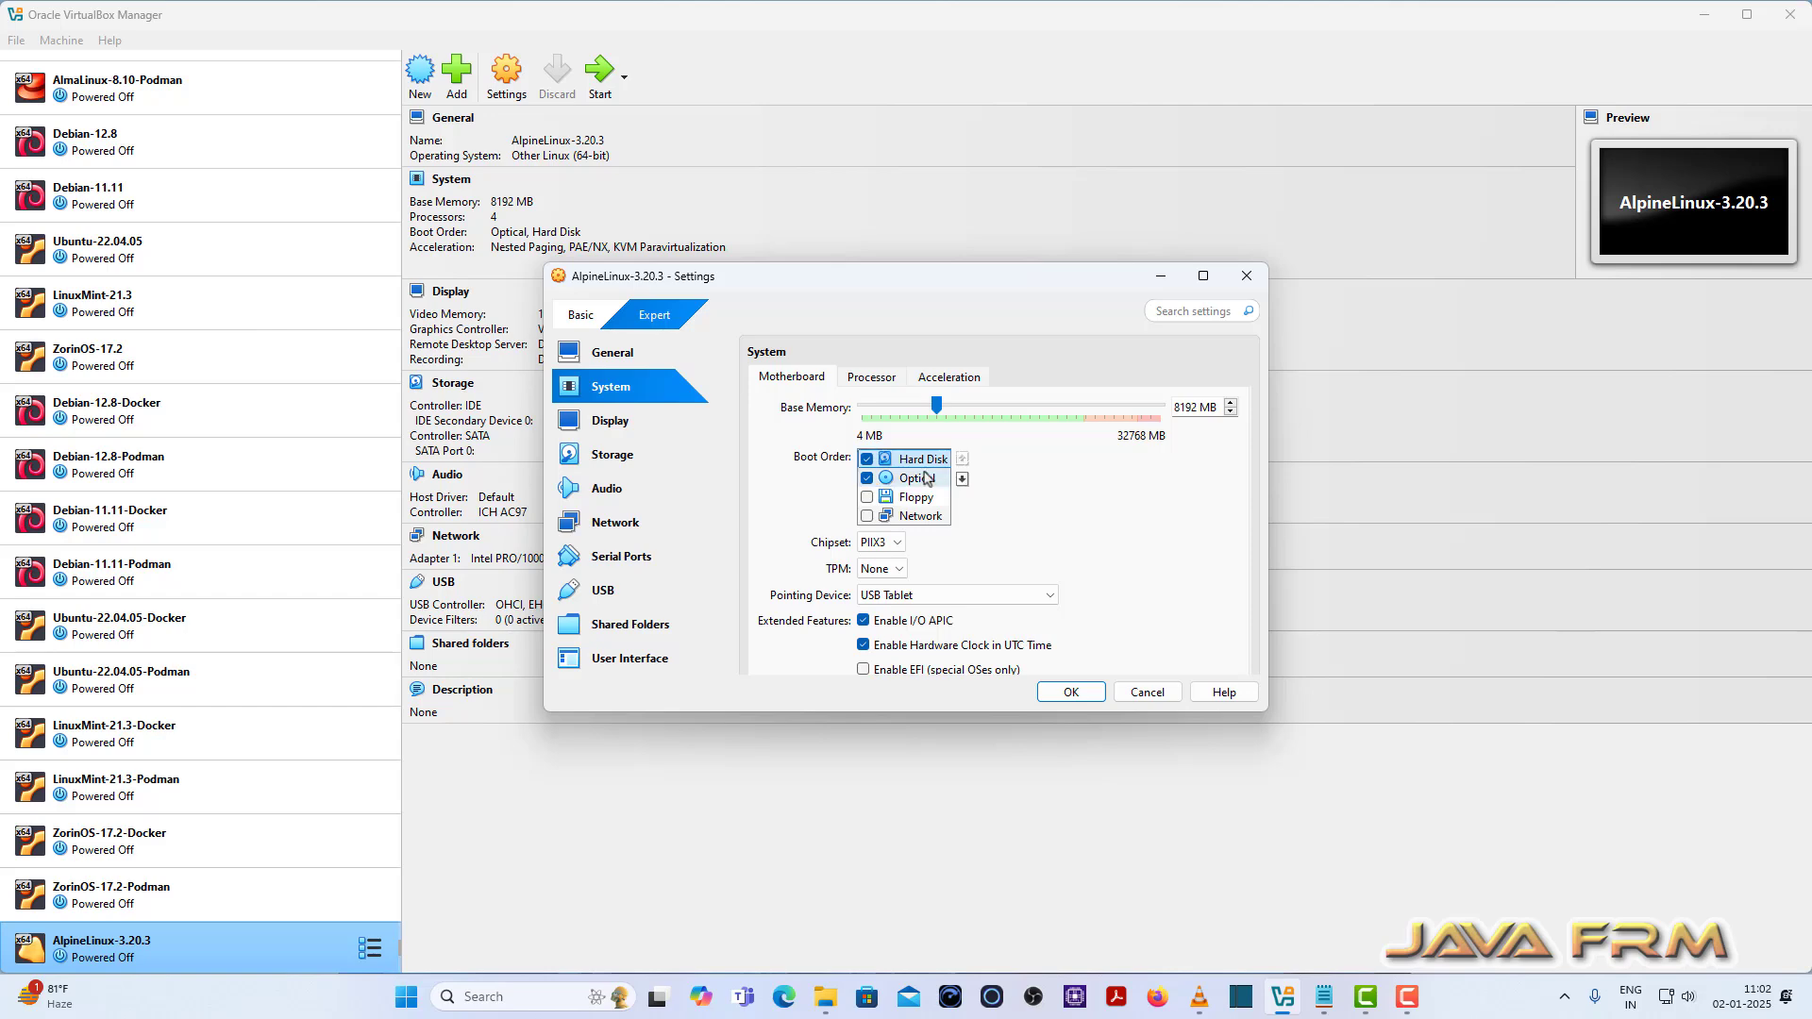
click(1074, 696)
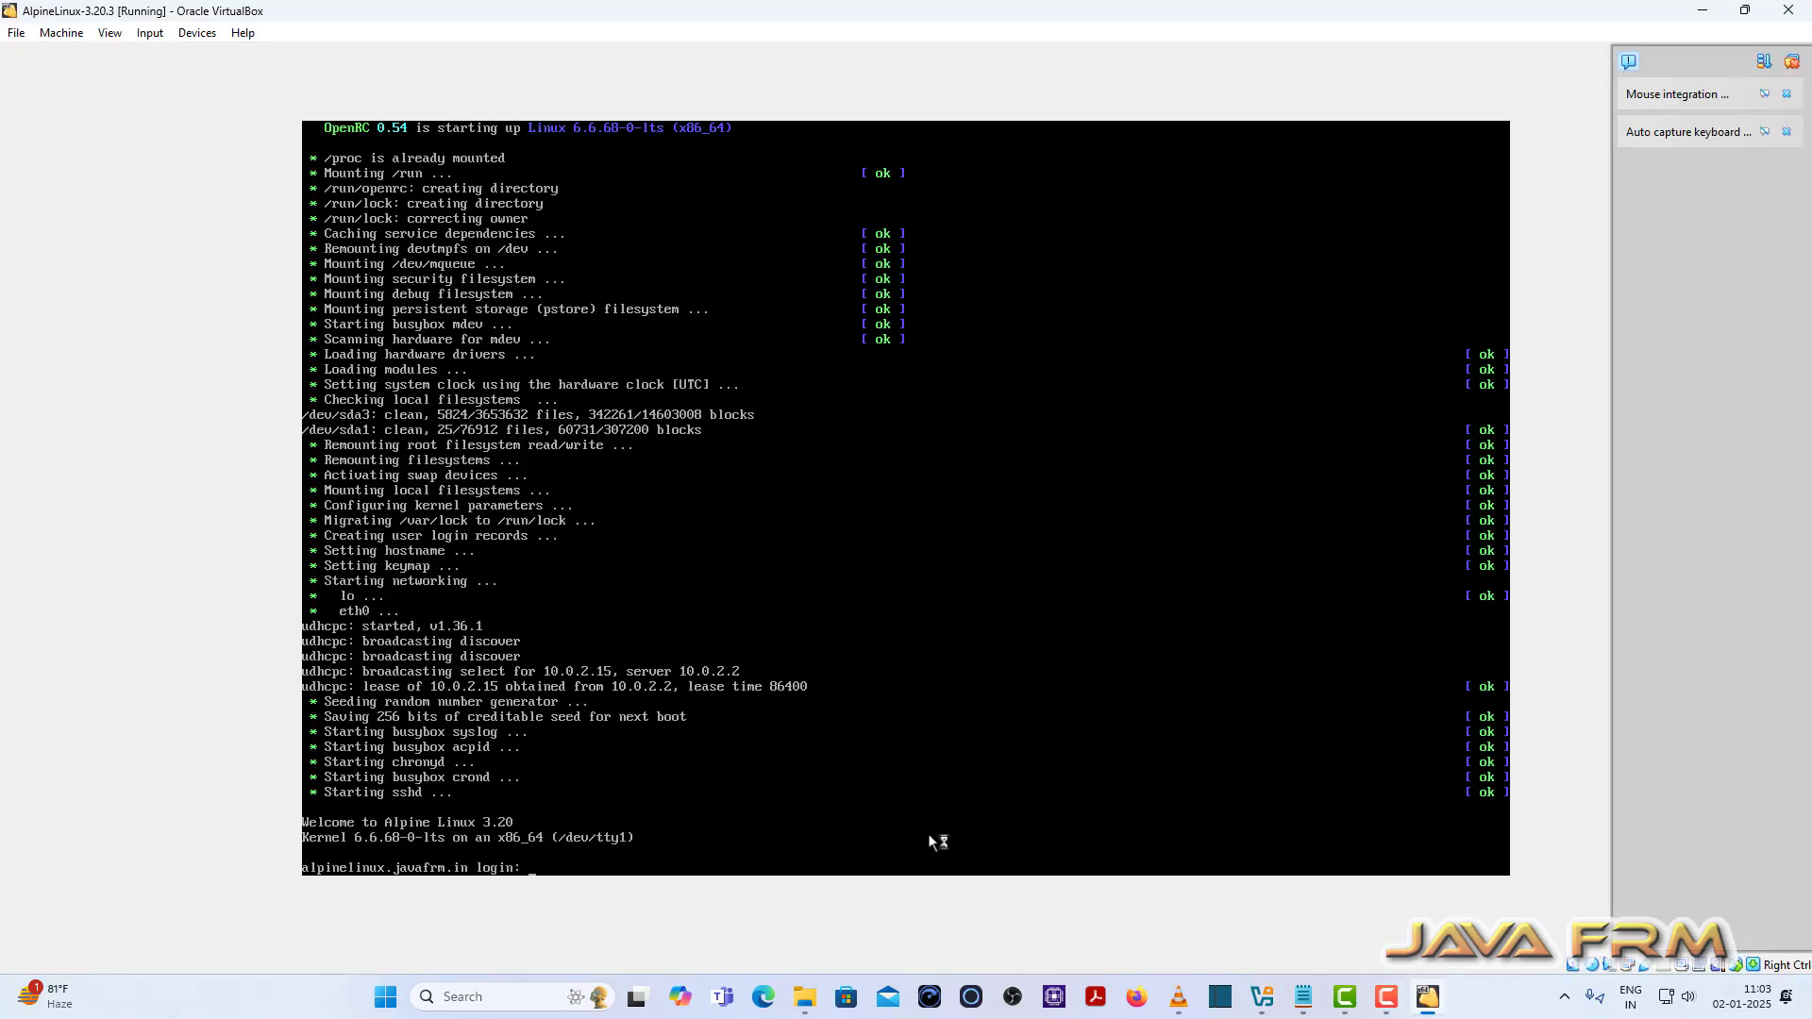
Step: Log in to the Alpine console with the user account's name and password, then clear the screen
text(javafrm)
key(Return)
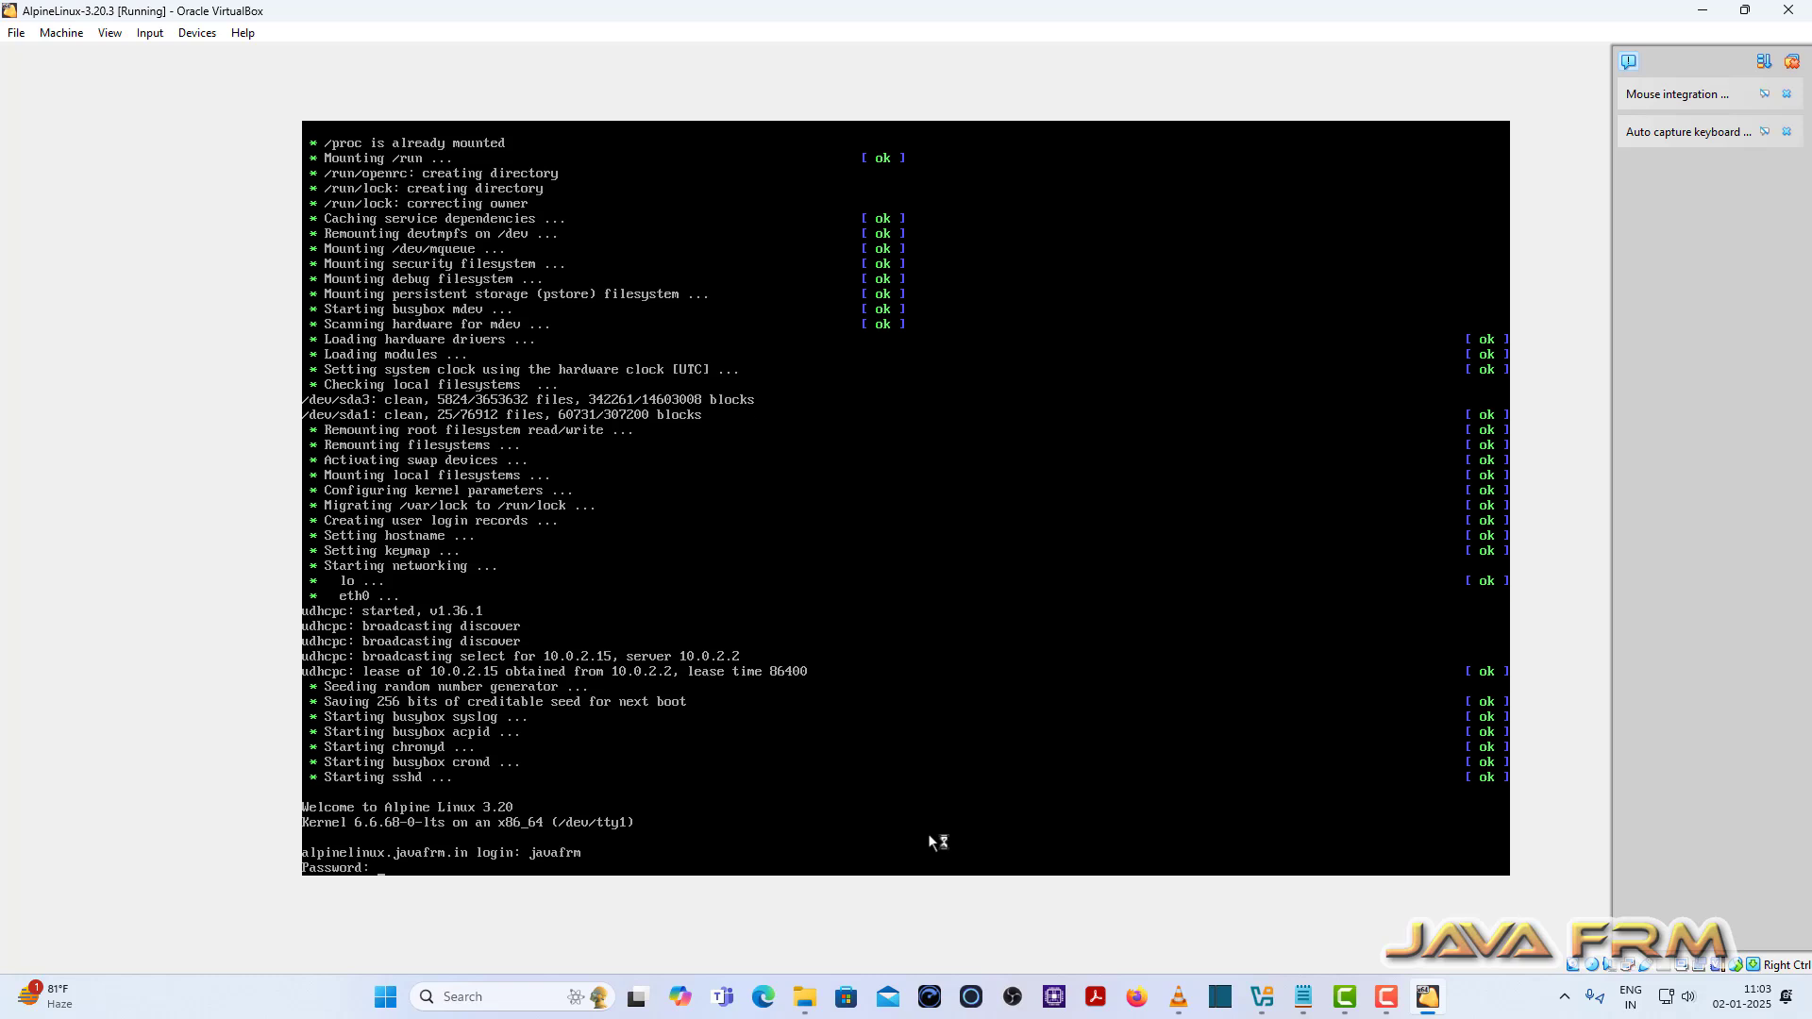
key(Return)
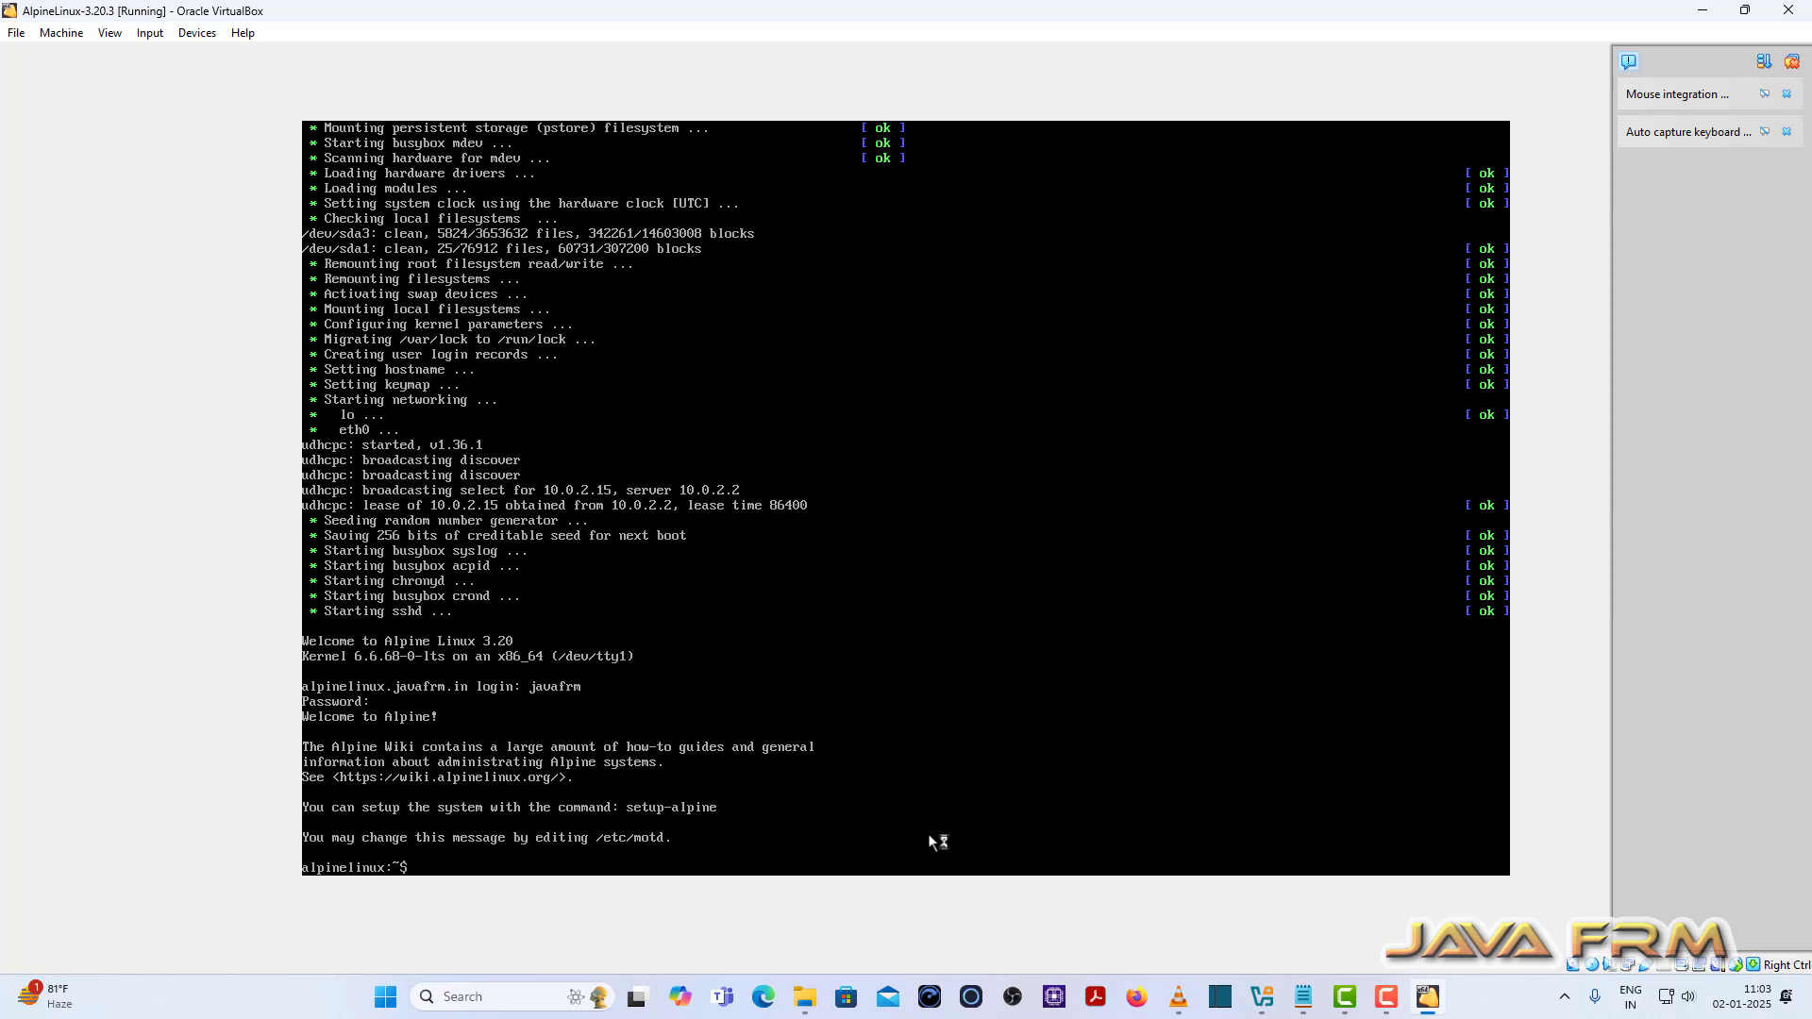
text(clear)
key(Return)
key(Return)
key(Return)
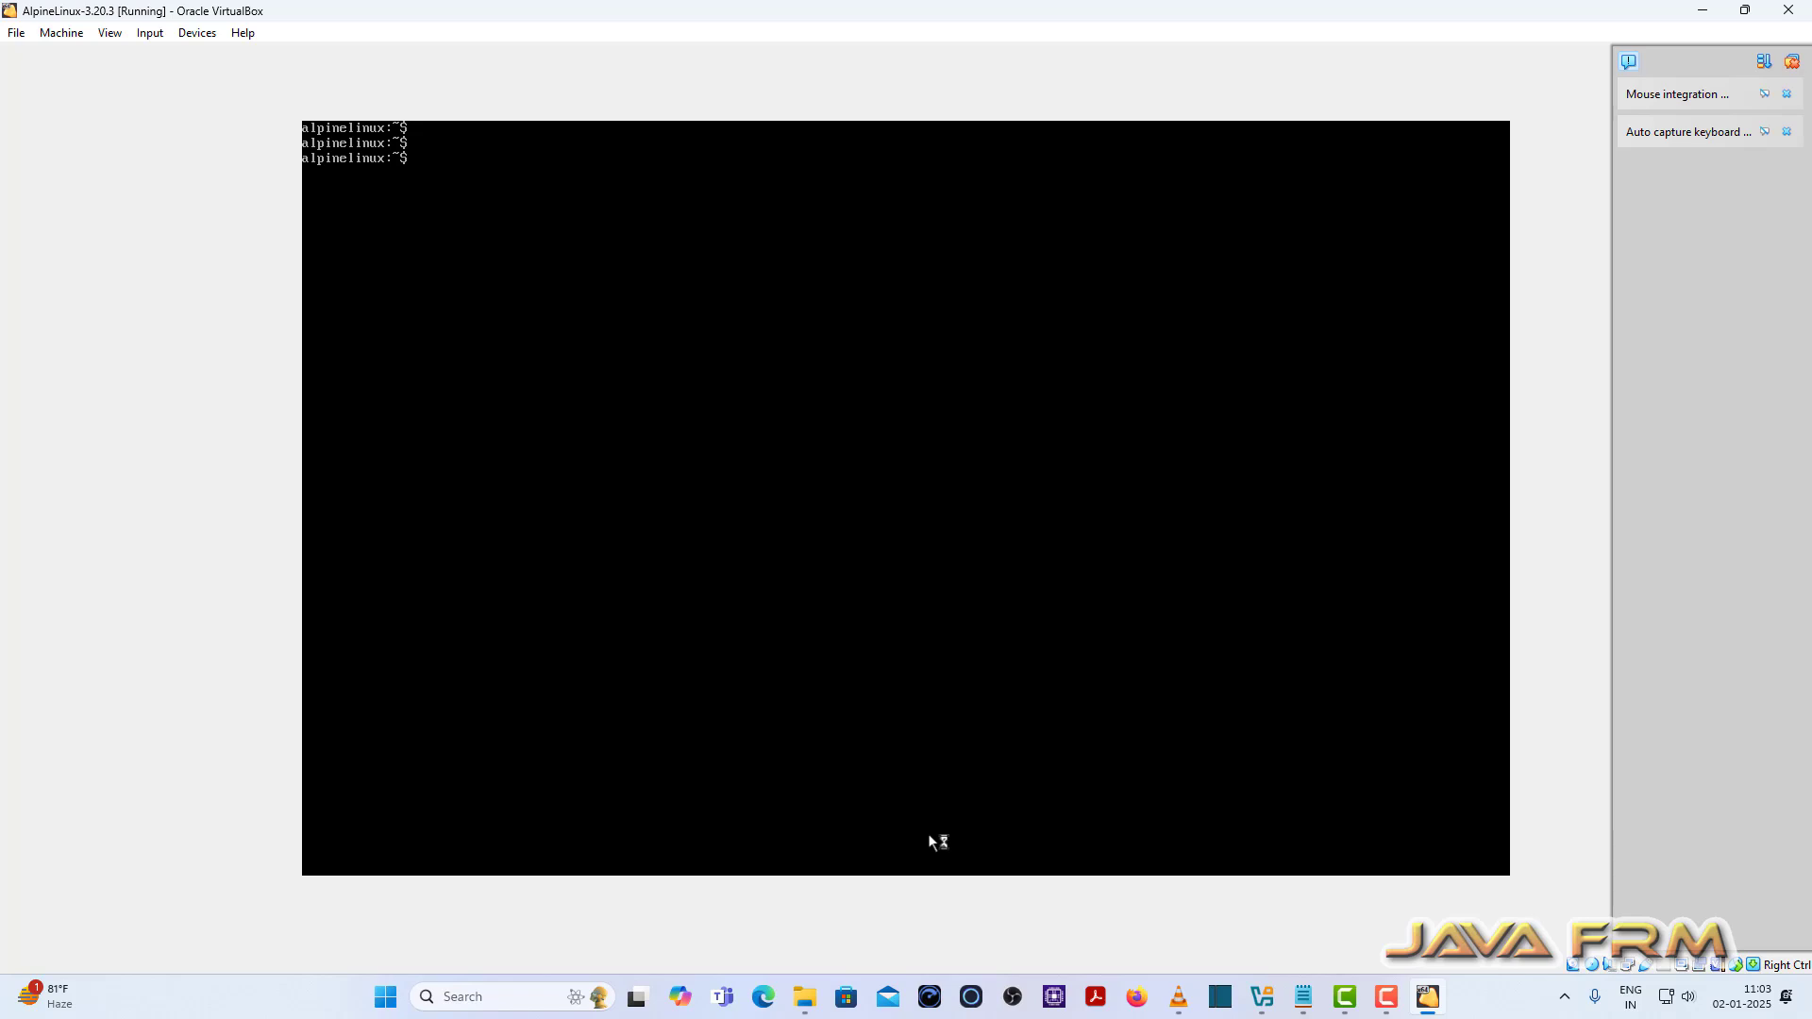
Step: Become root with su and list the available commands starting with set
text(su)
key(Return)
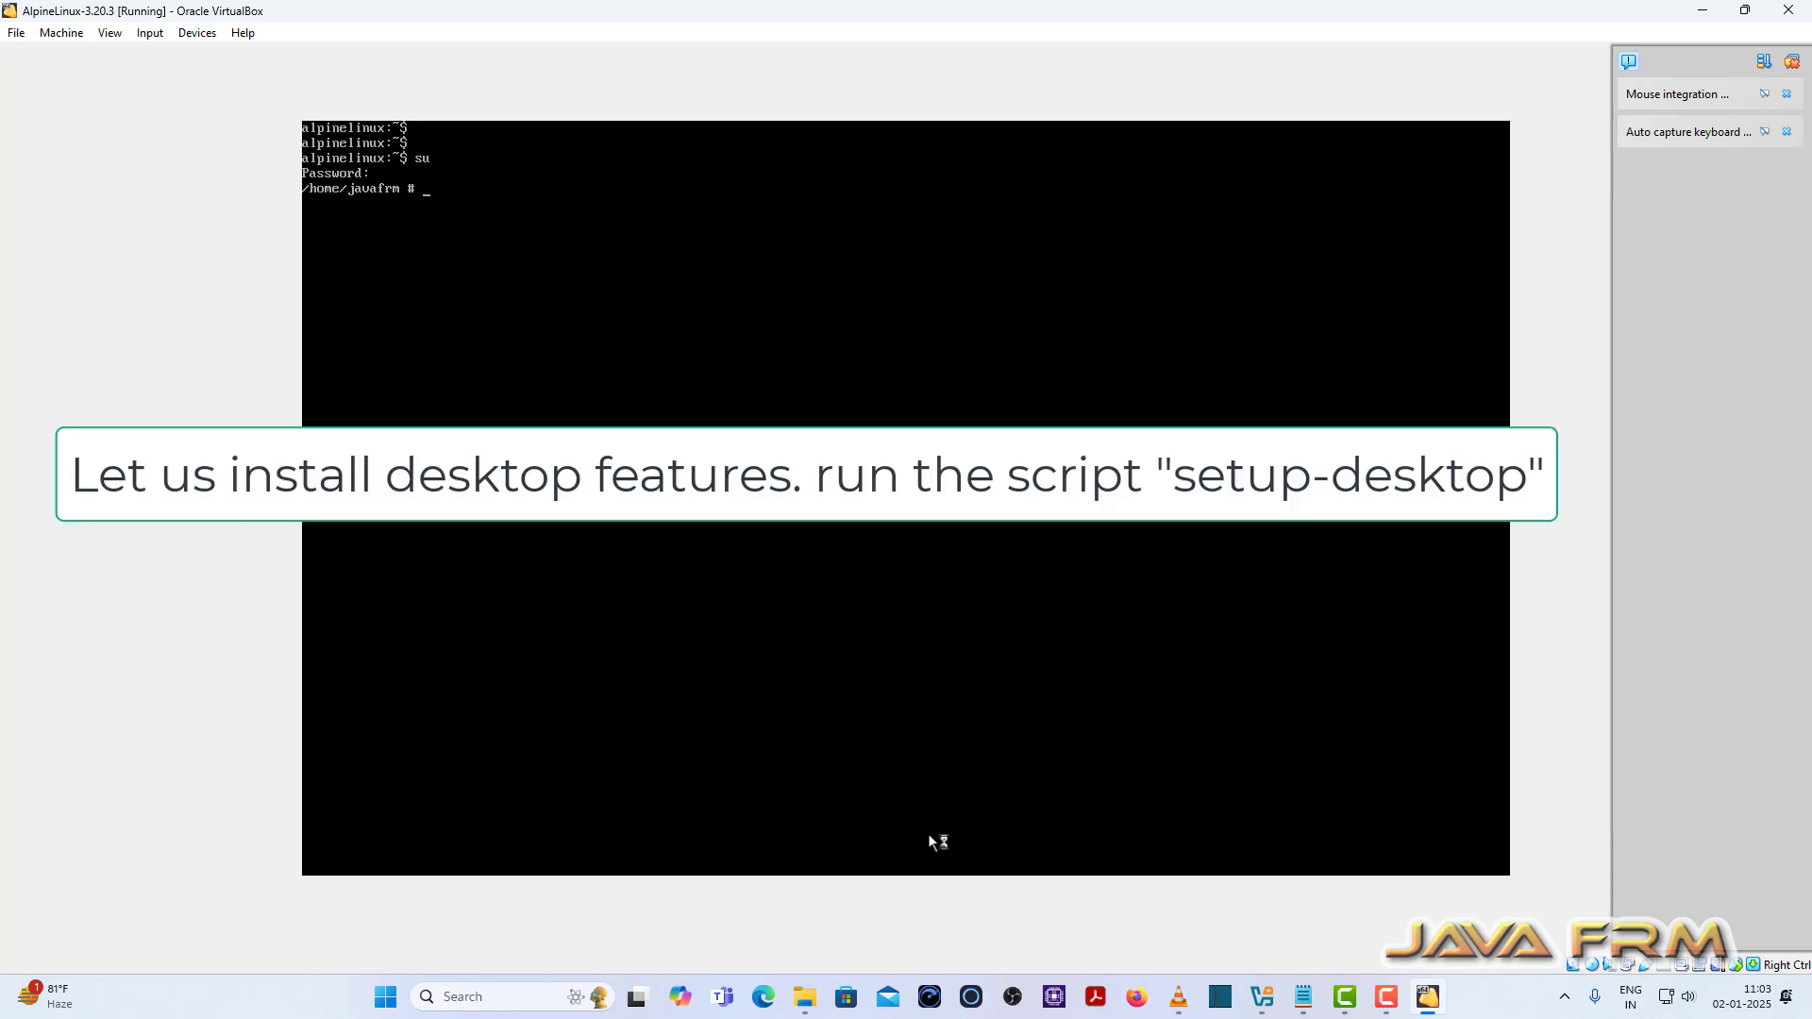
text(set)
key(Tab)
key(Tab)
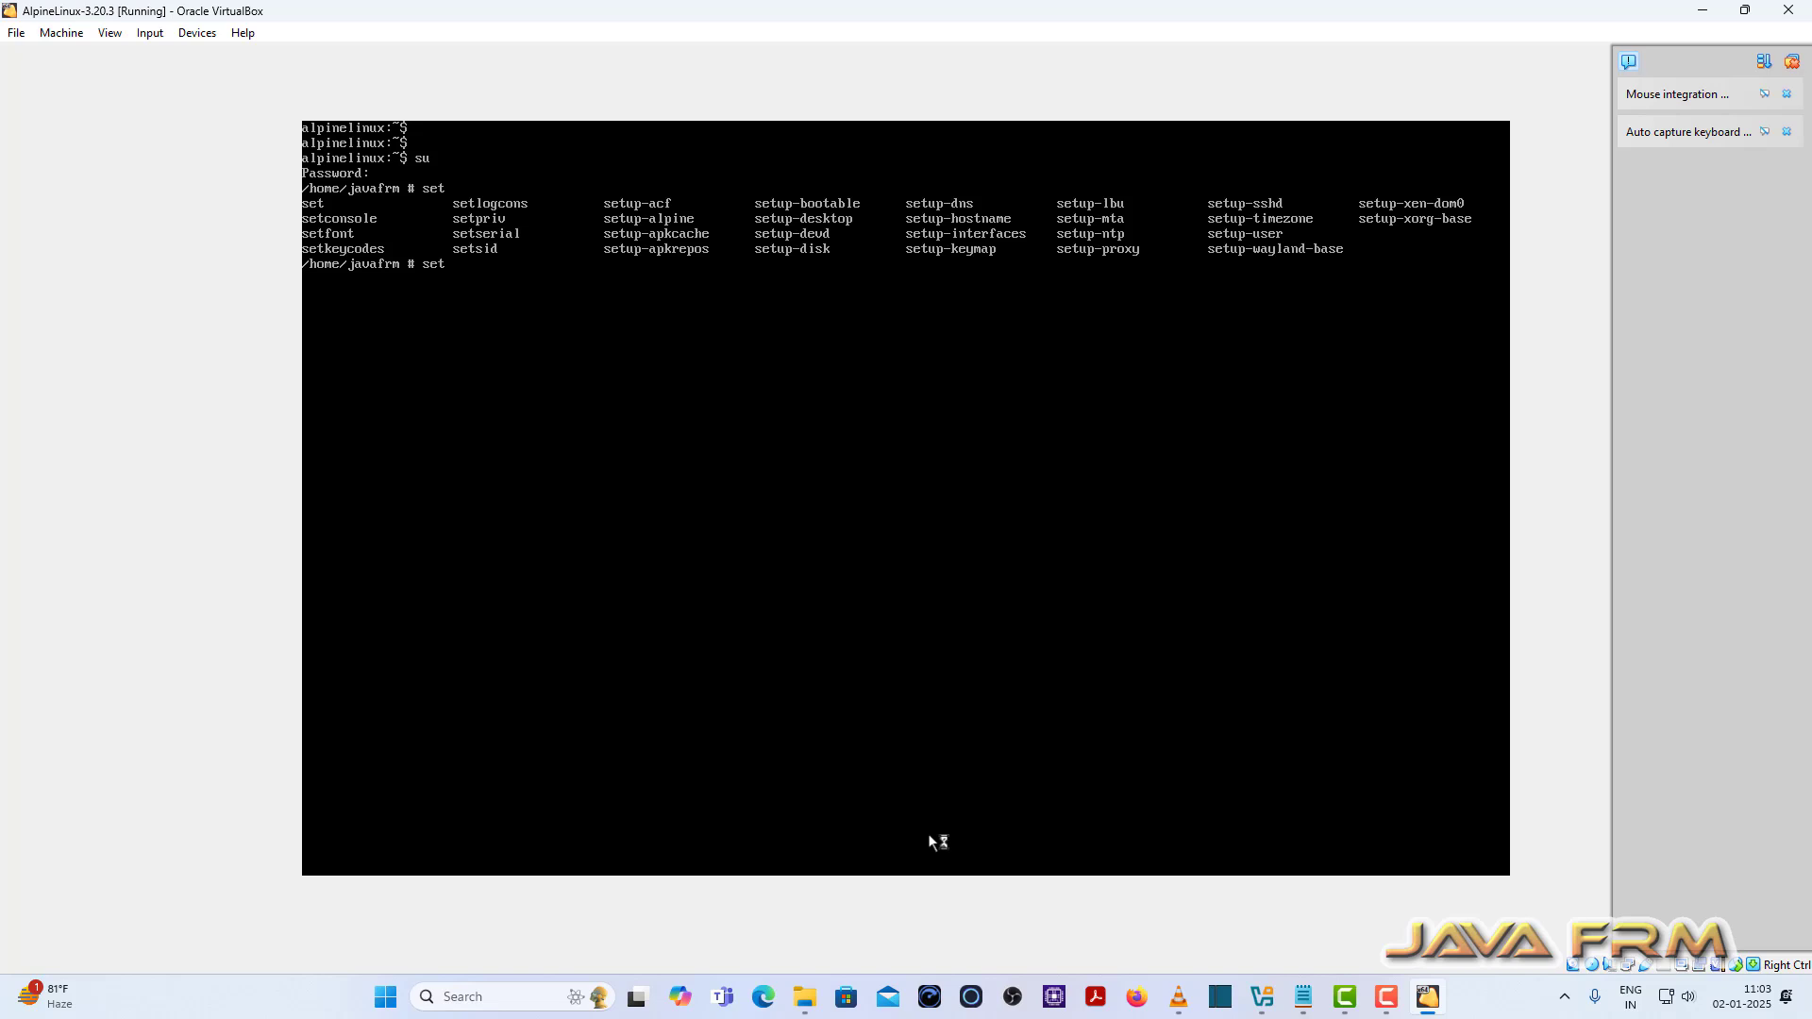
Step: Run setup-desktop choosing gnome, then reboot once the 742 packages are installed
text(up-desk)
key(Tab)
key(Return)
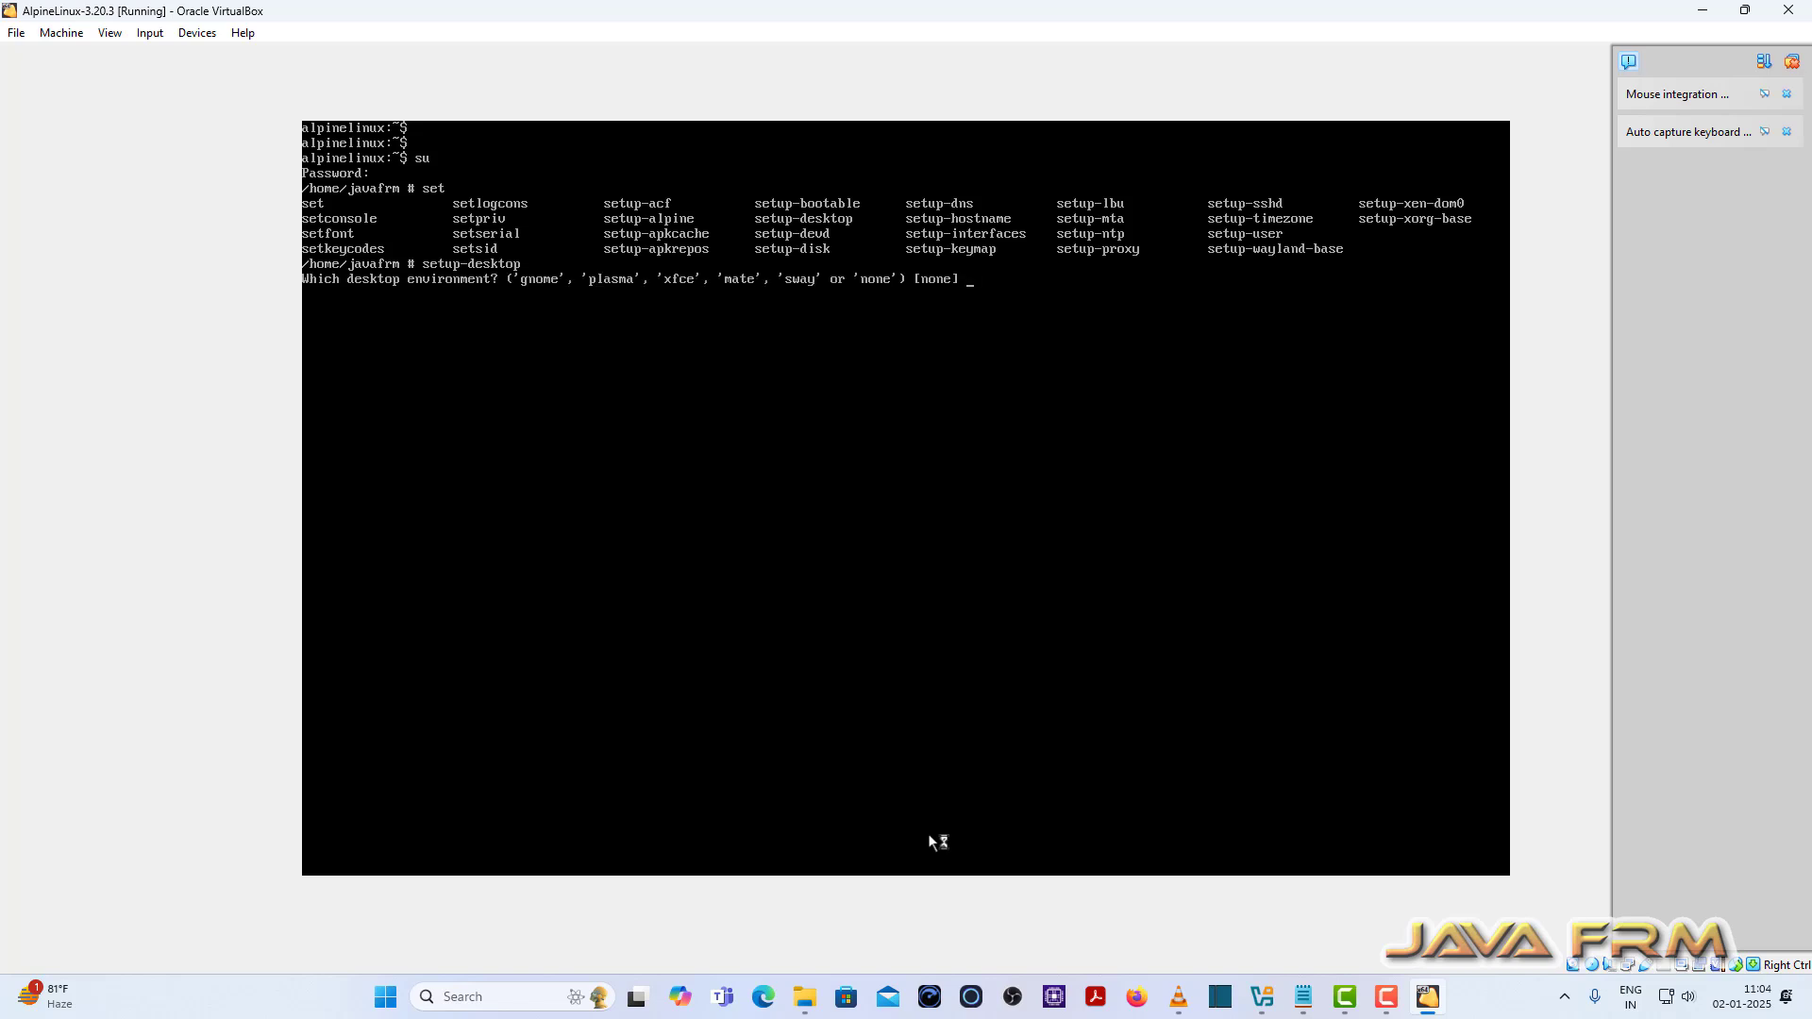
text(gnome)
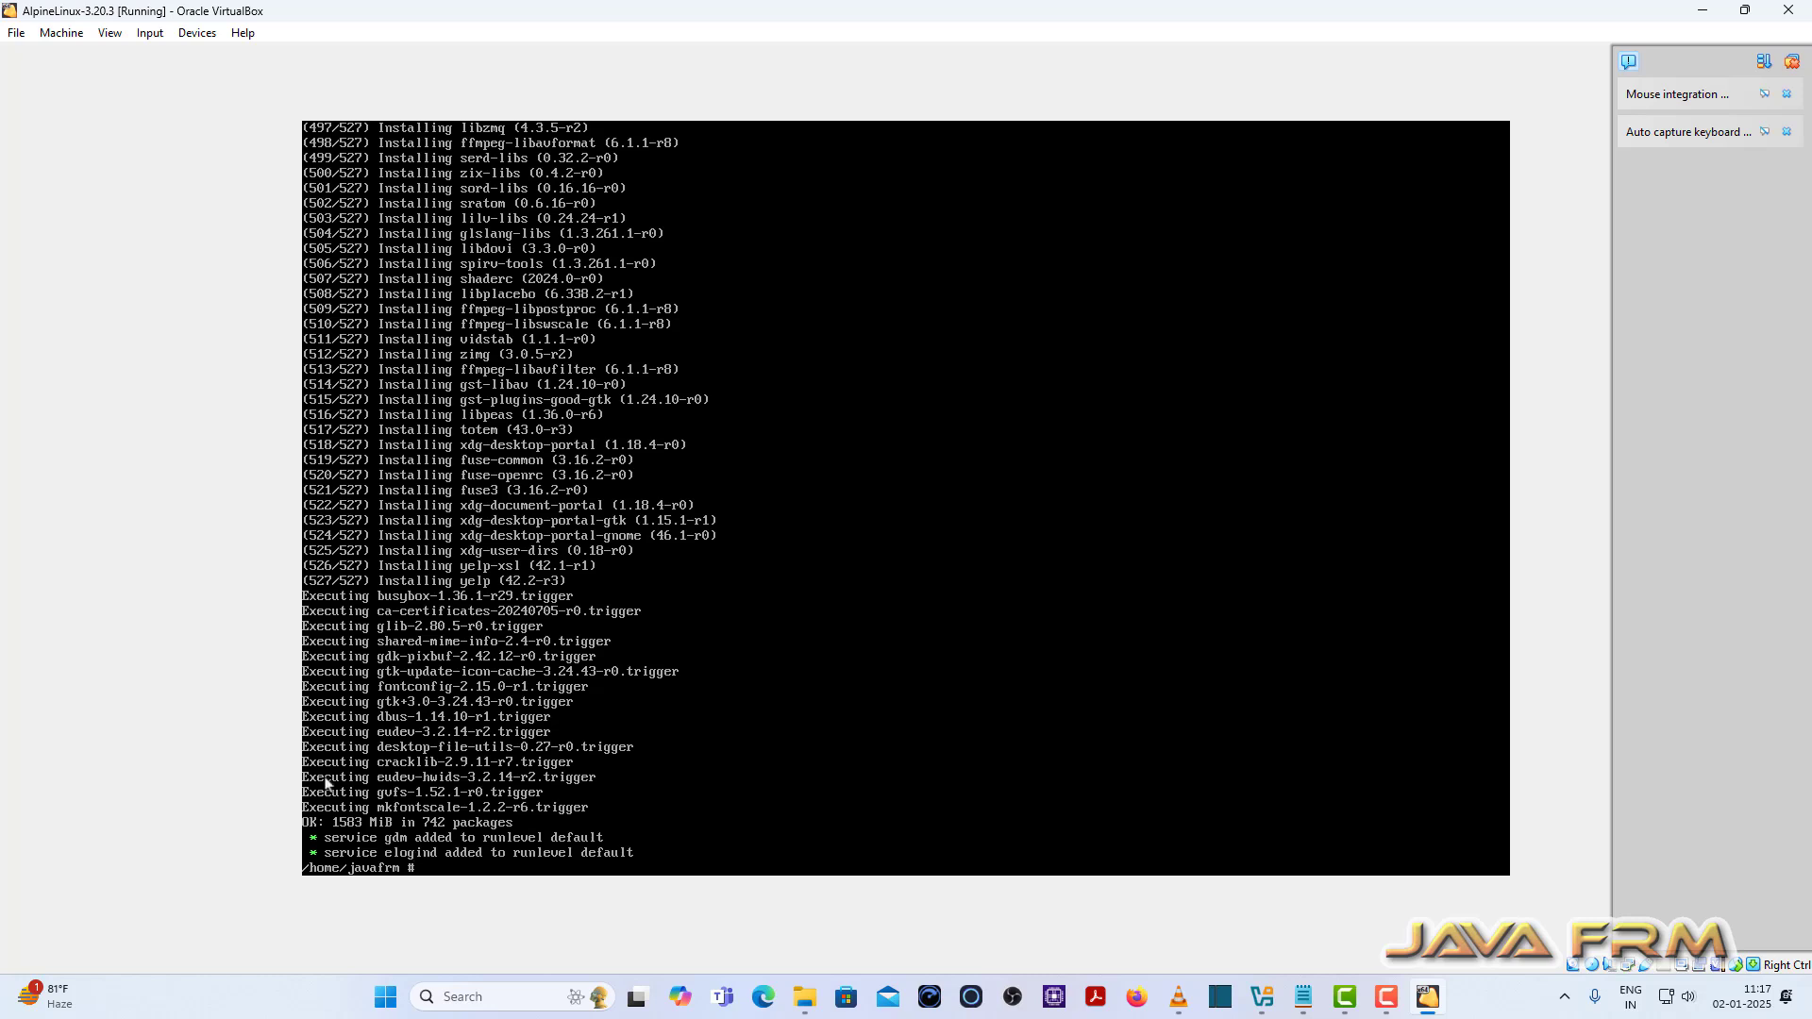
text(reboot)
key(Return)
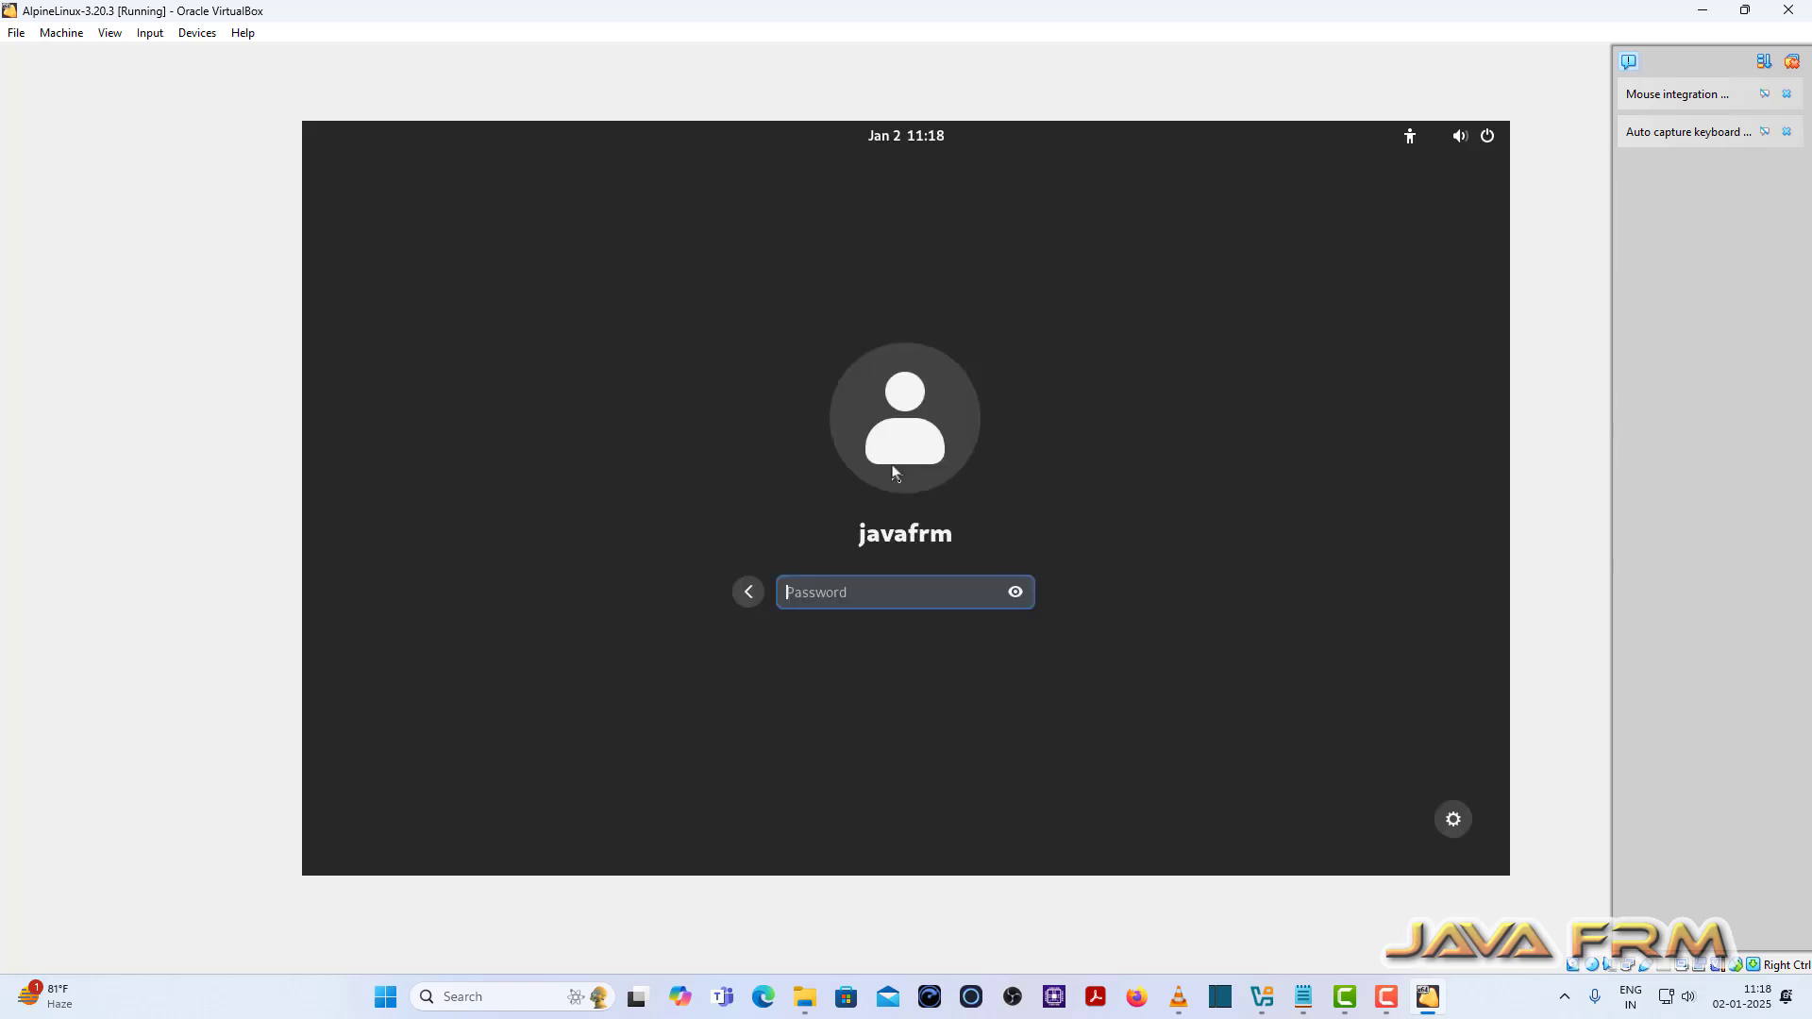
Step: Sign in to GNOME with the password, skip the welcome tour, and show the app grid
text(**********)
key(Return)
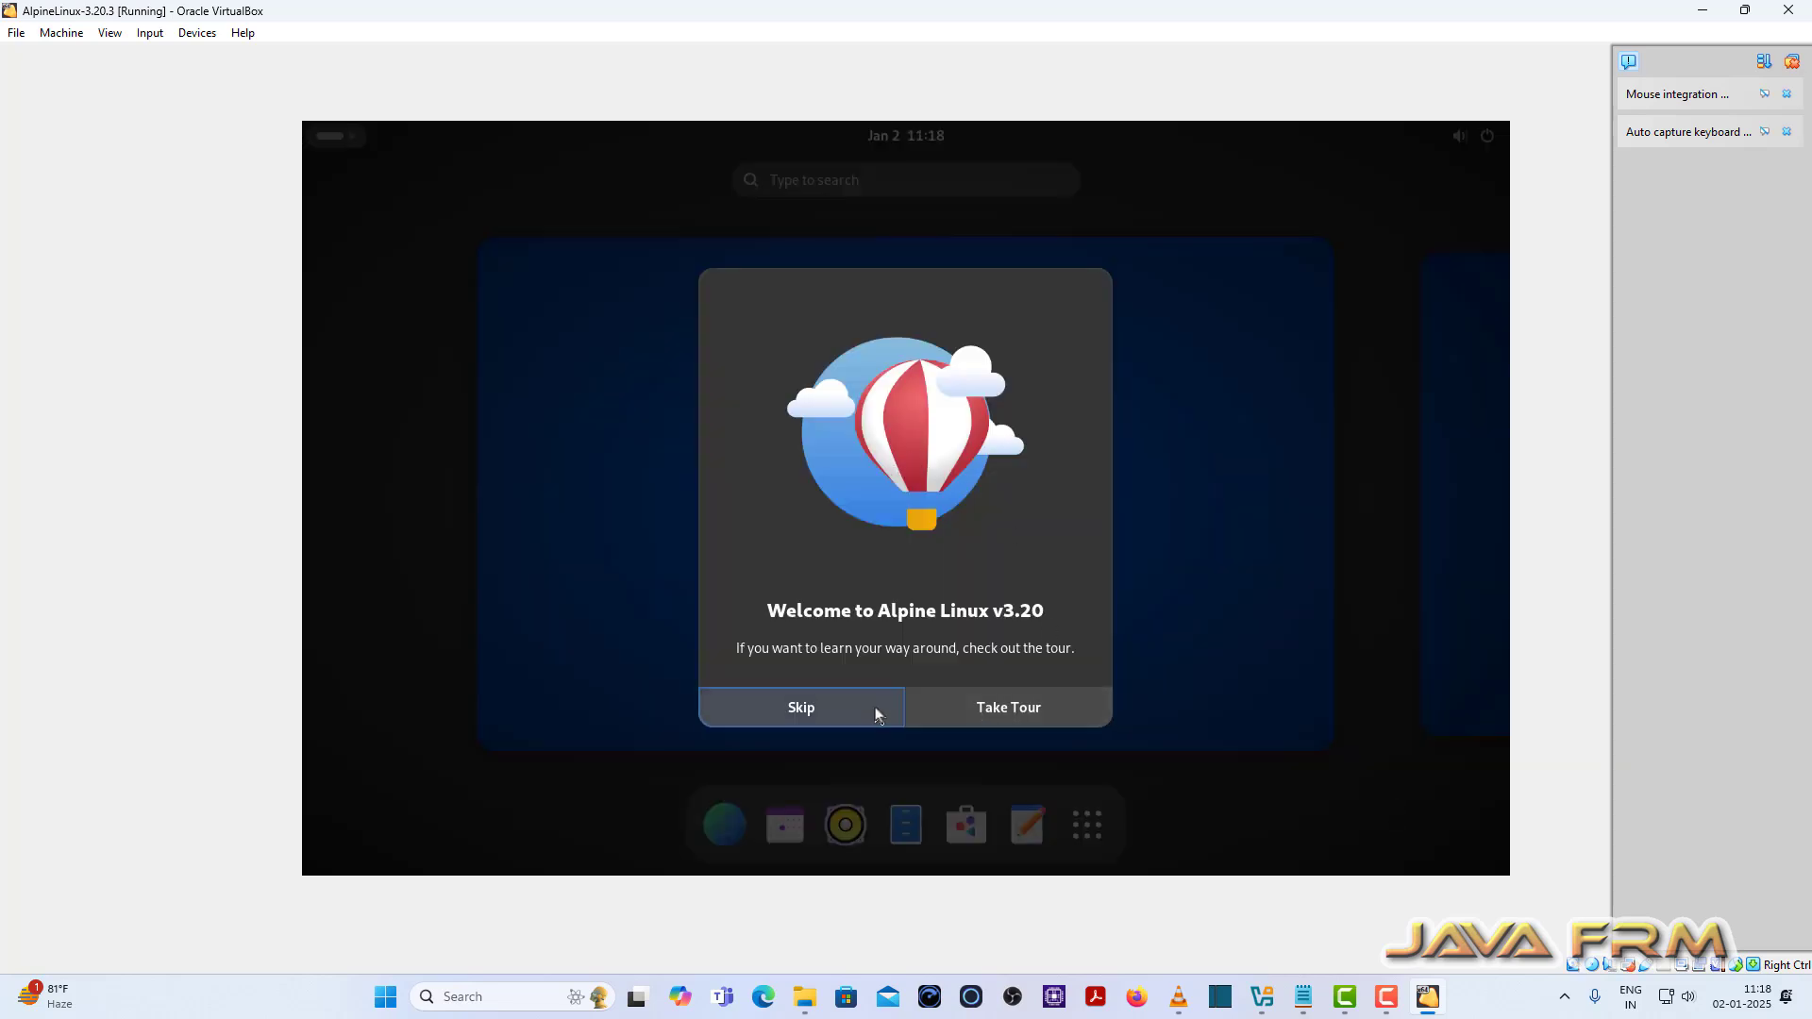
click(860, 716)
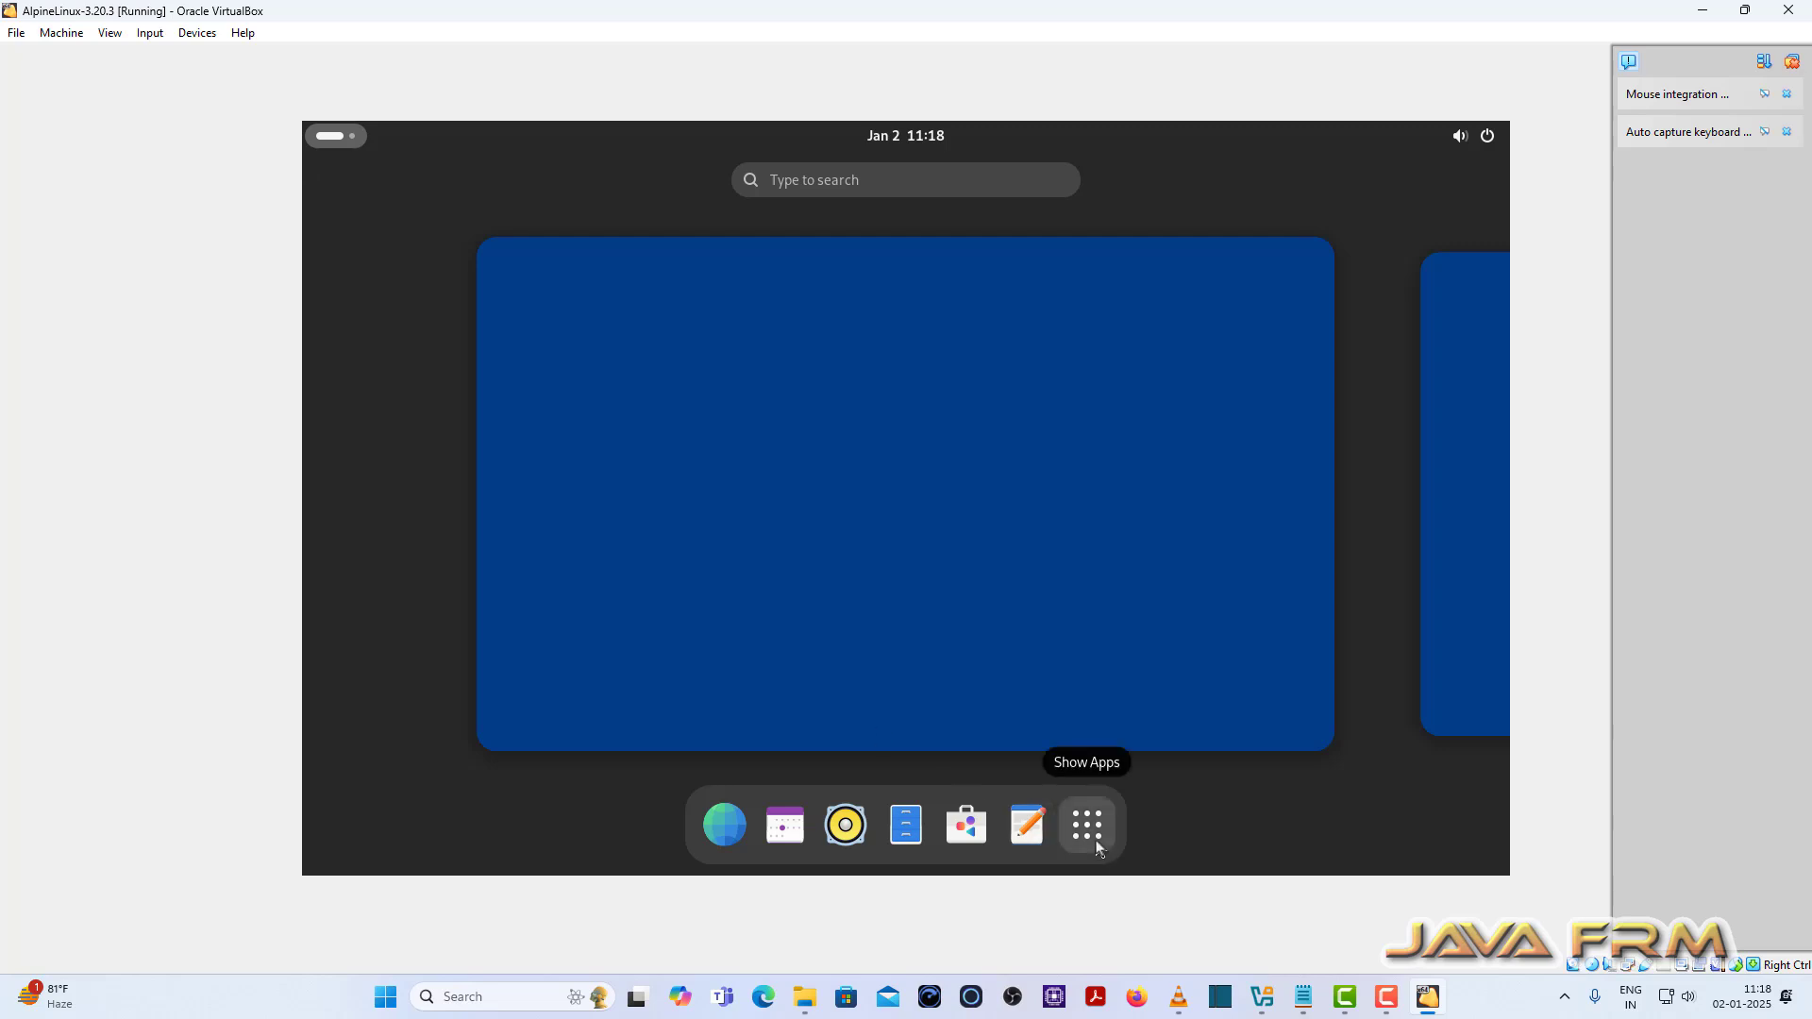
click(1097, 846)
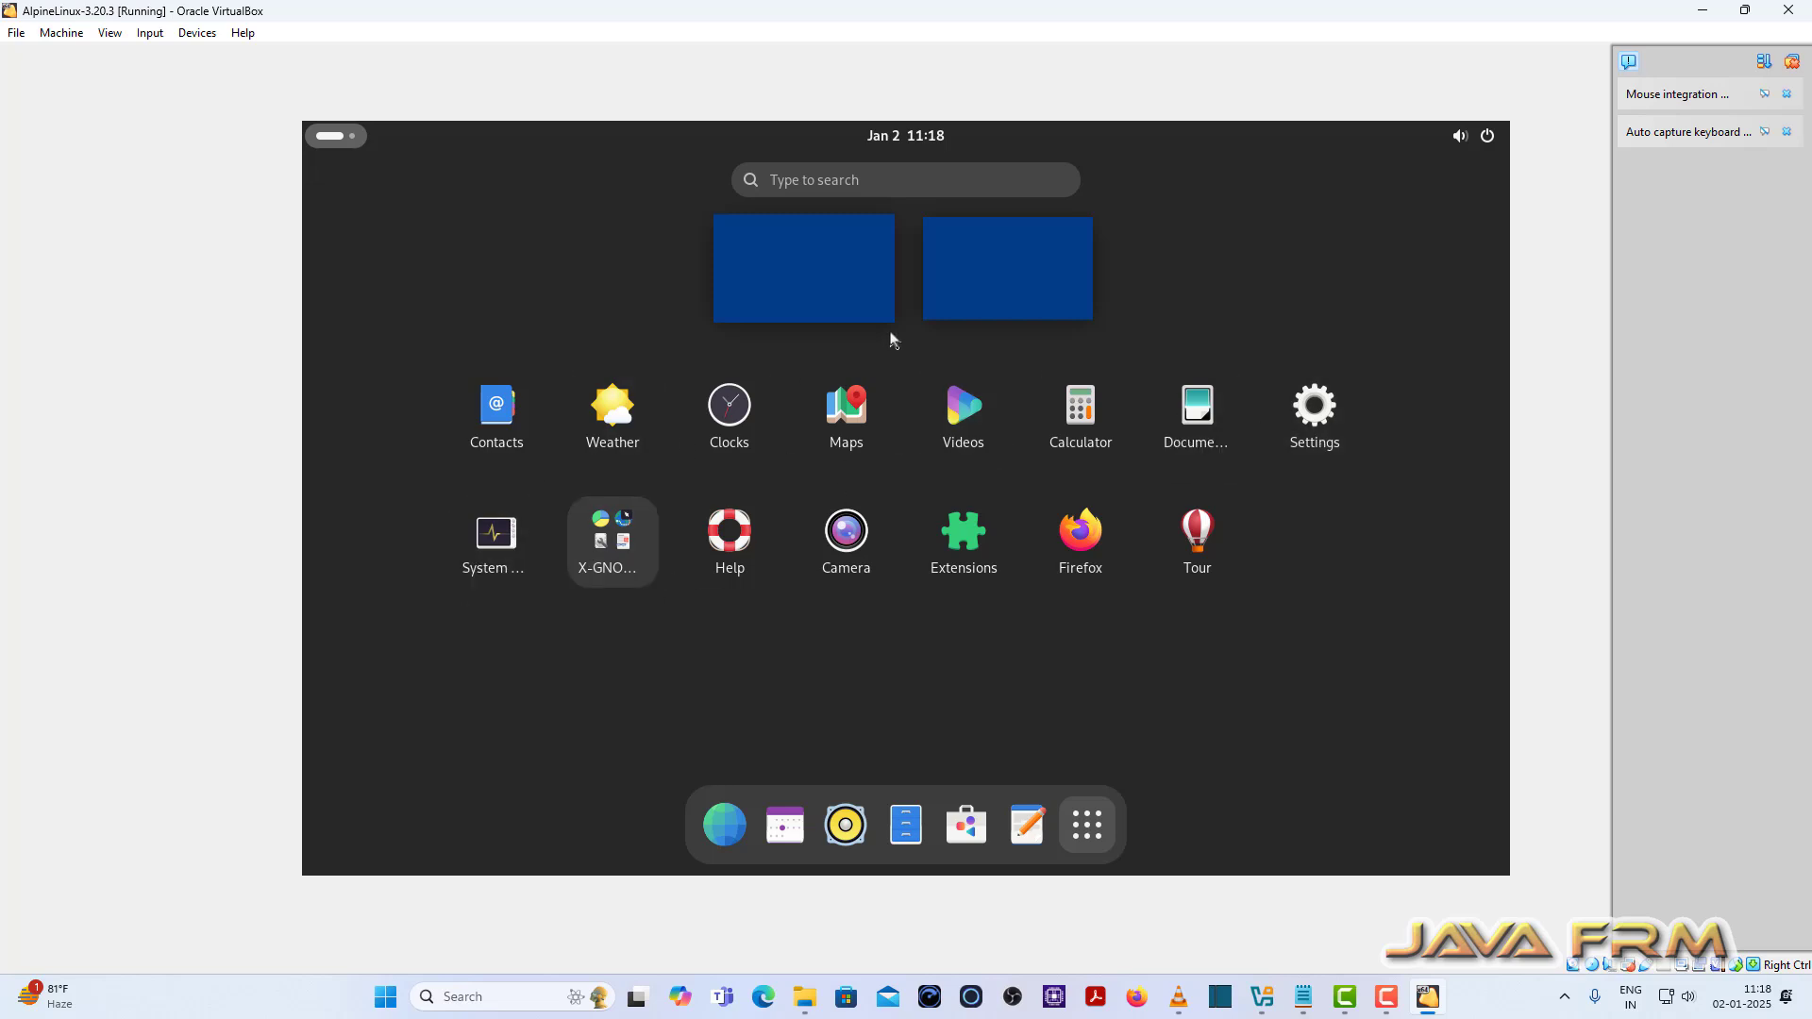
Step: Launch the Console app via the 'ter' search and close the host file explorer window
click(818, 180)
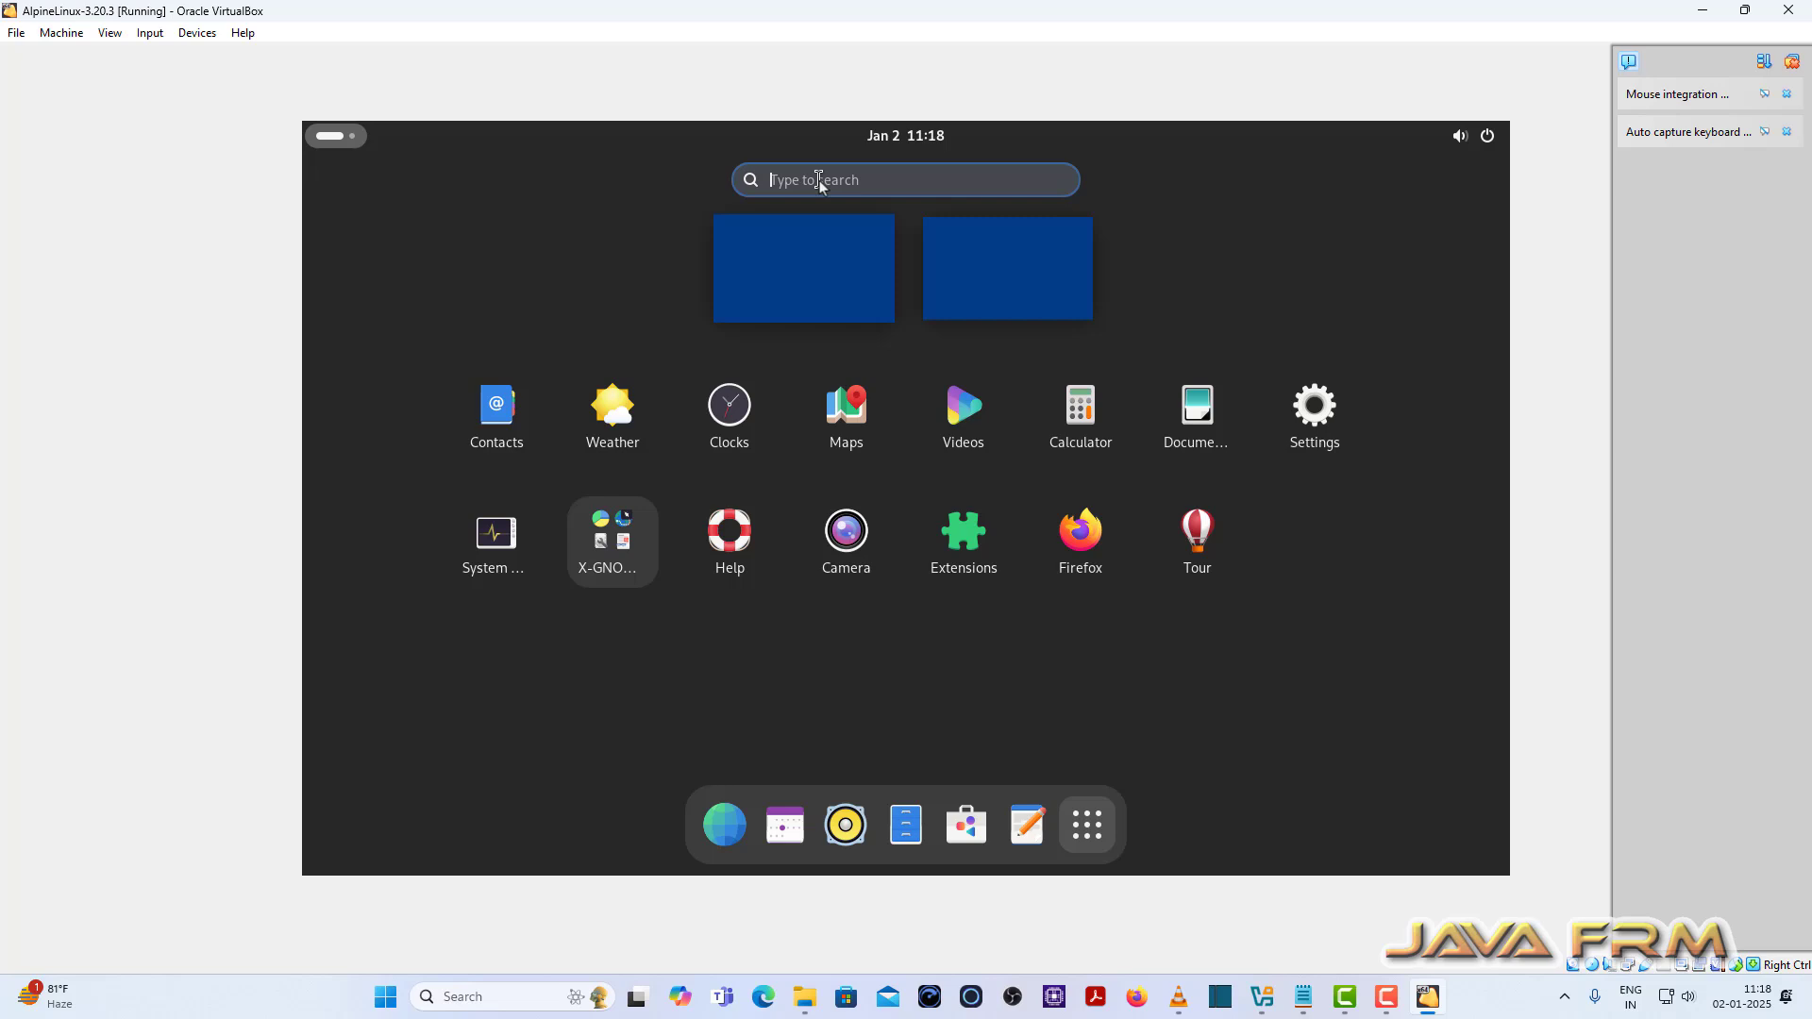
text(ter)
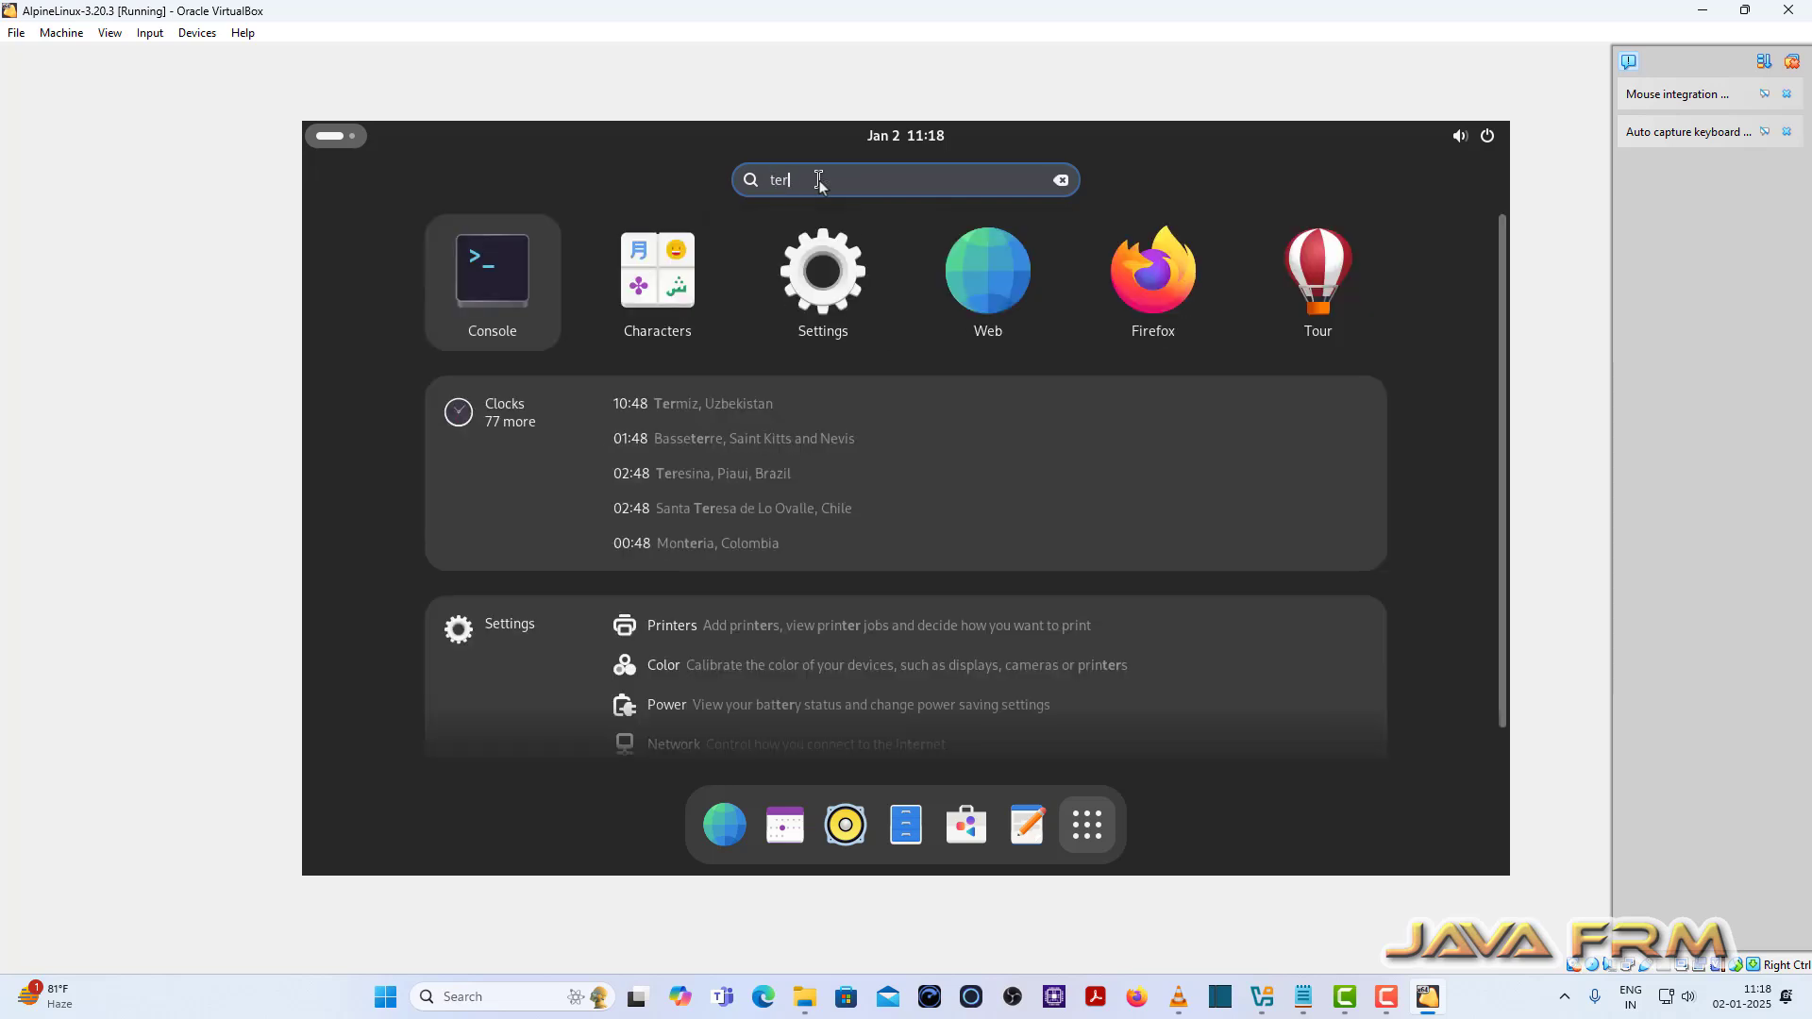
click(514, 293)
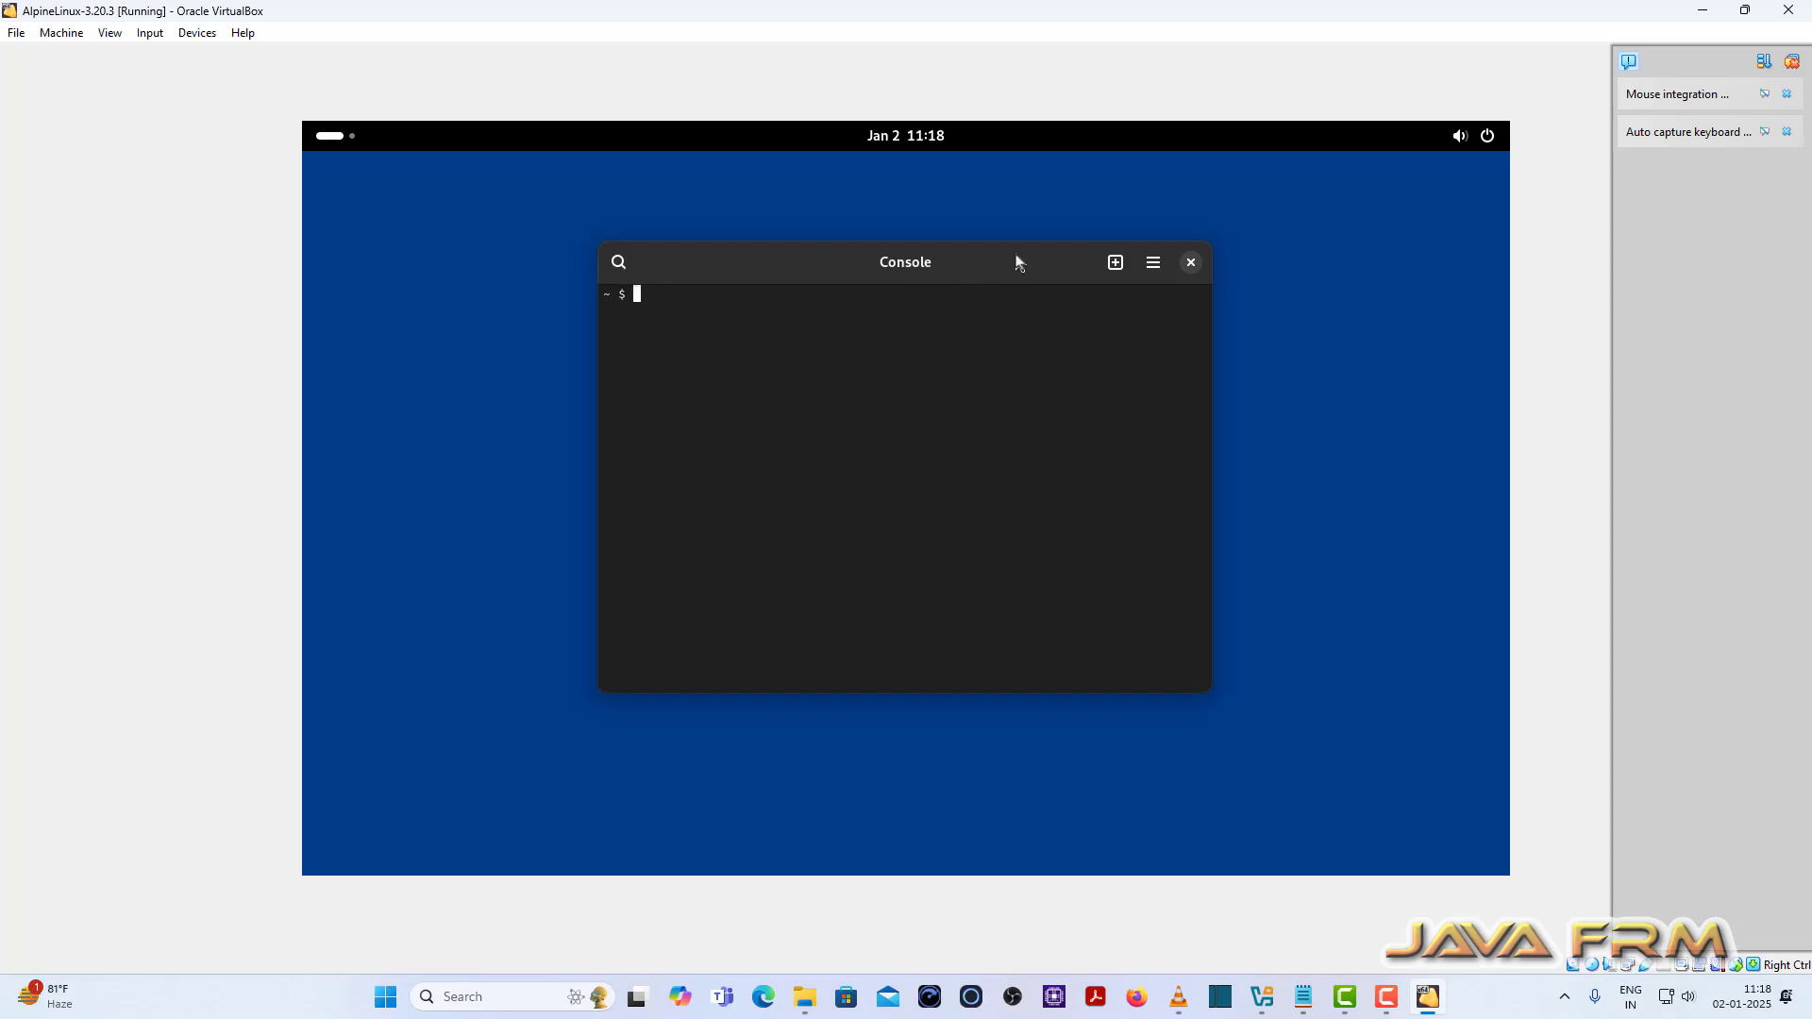
key(alt+Tab)
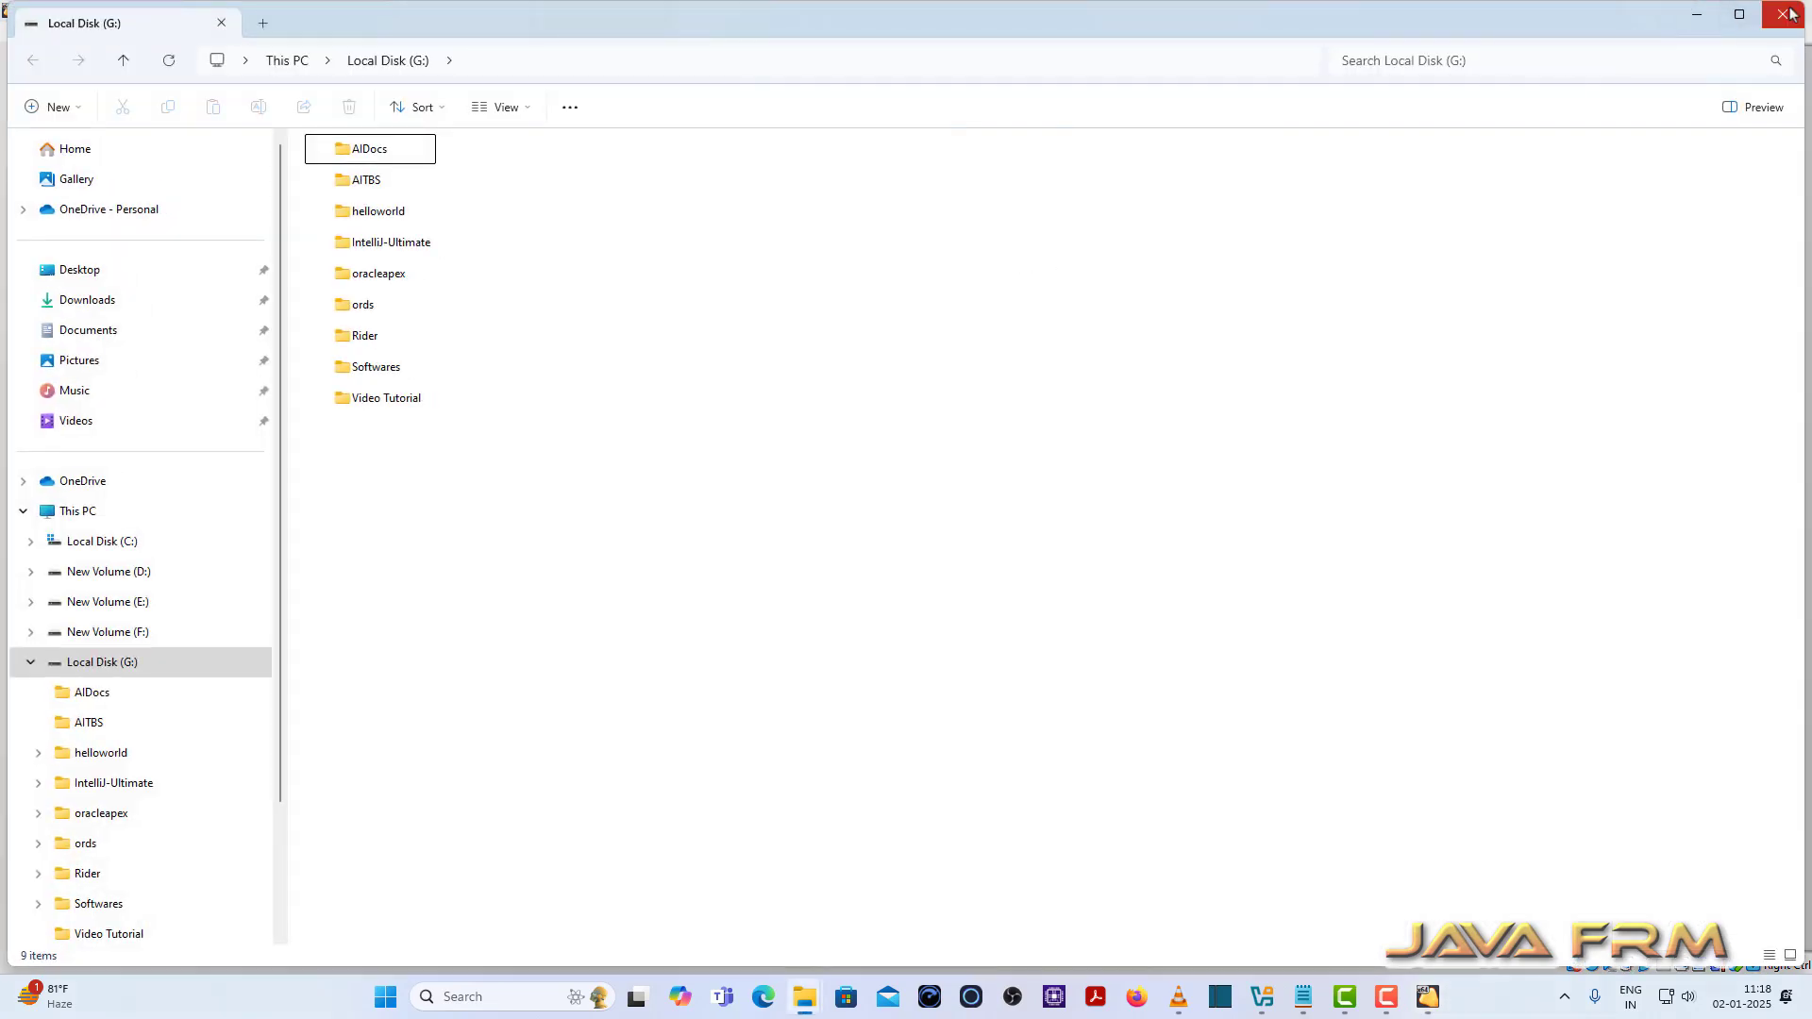
click(1782, 14)
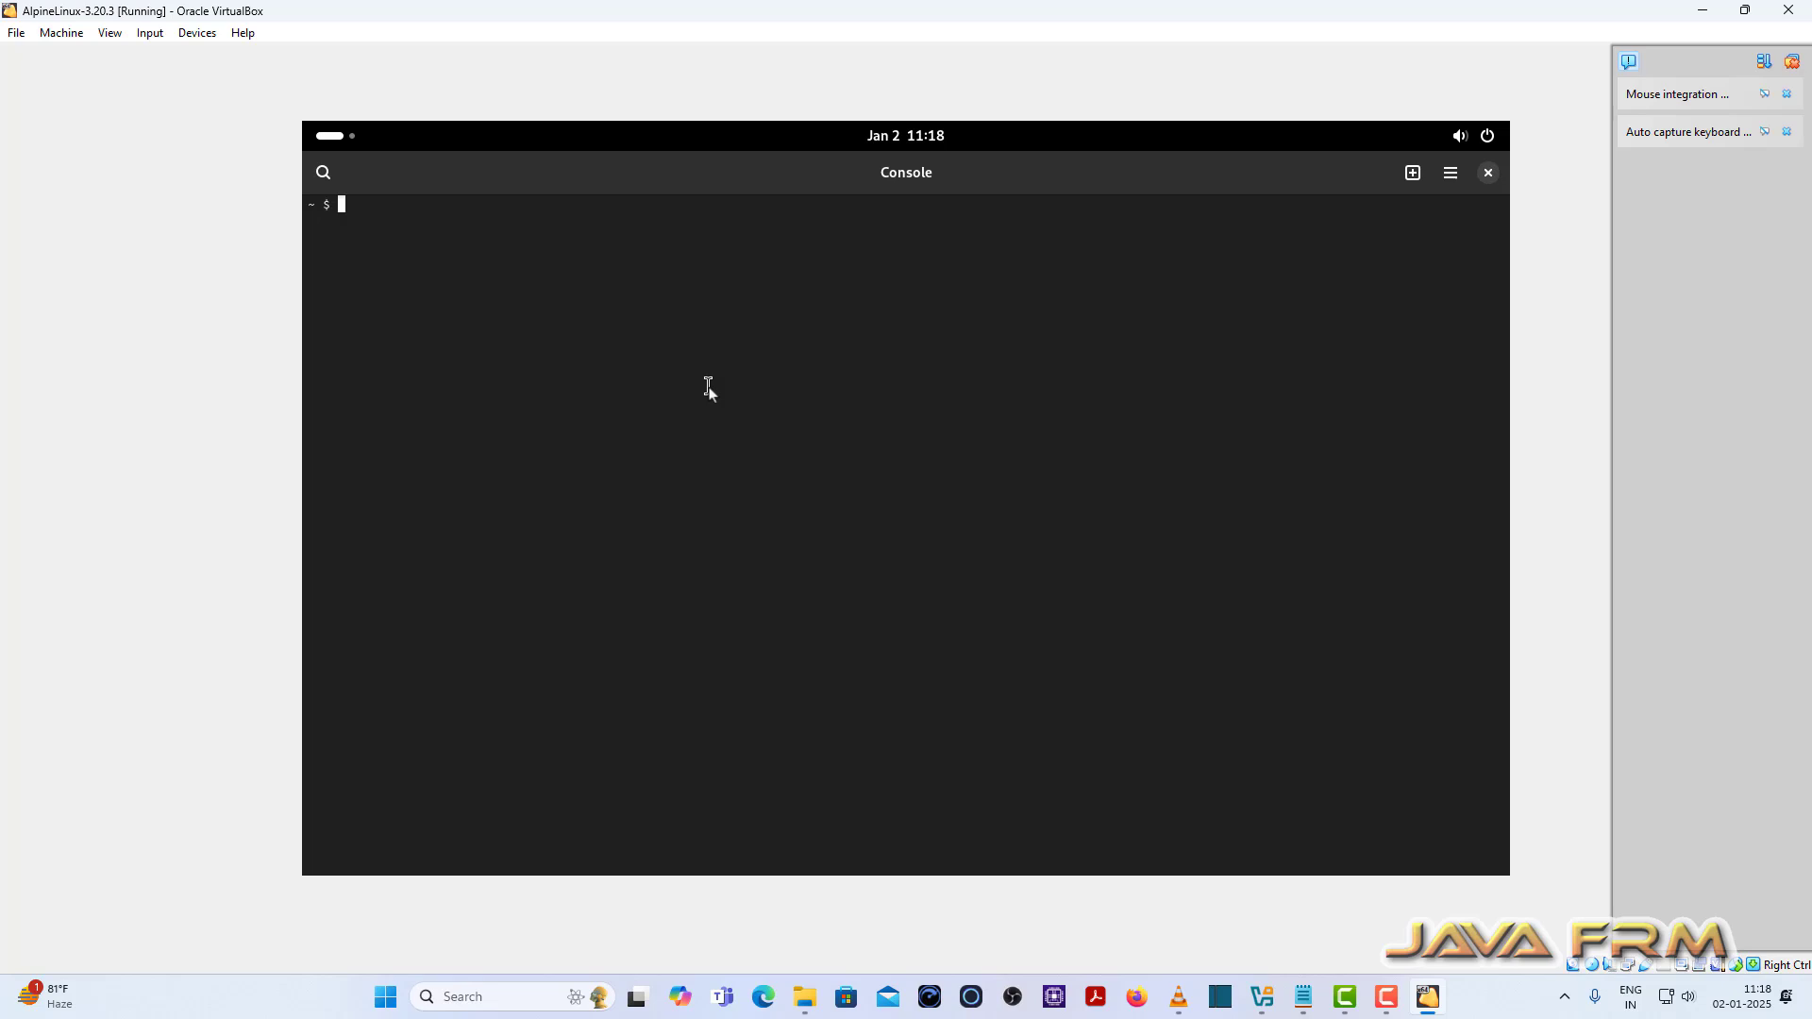
Step: Run df -kh and free -g to check disk and memory usage, then switch to root with su
text(df -kh)
key(Return)
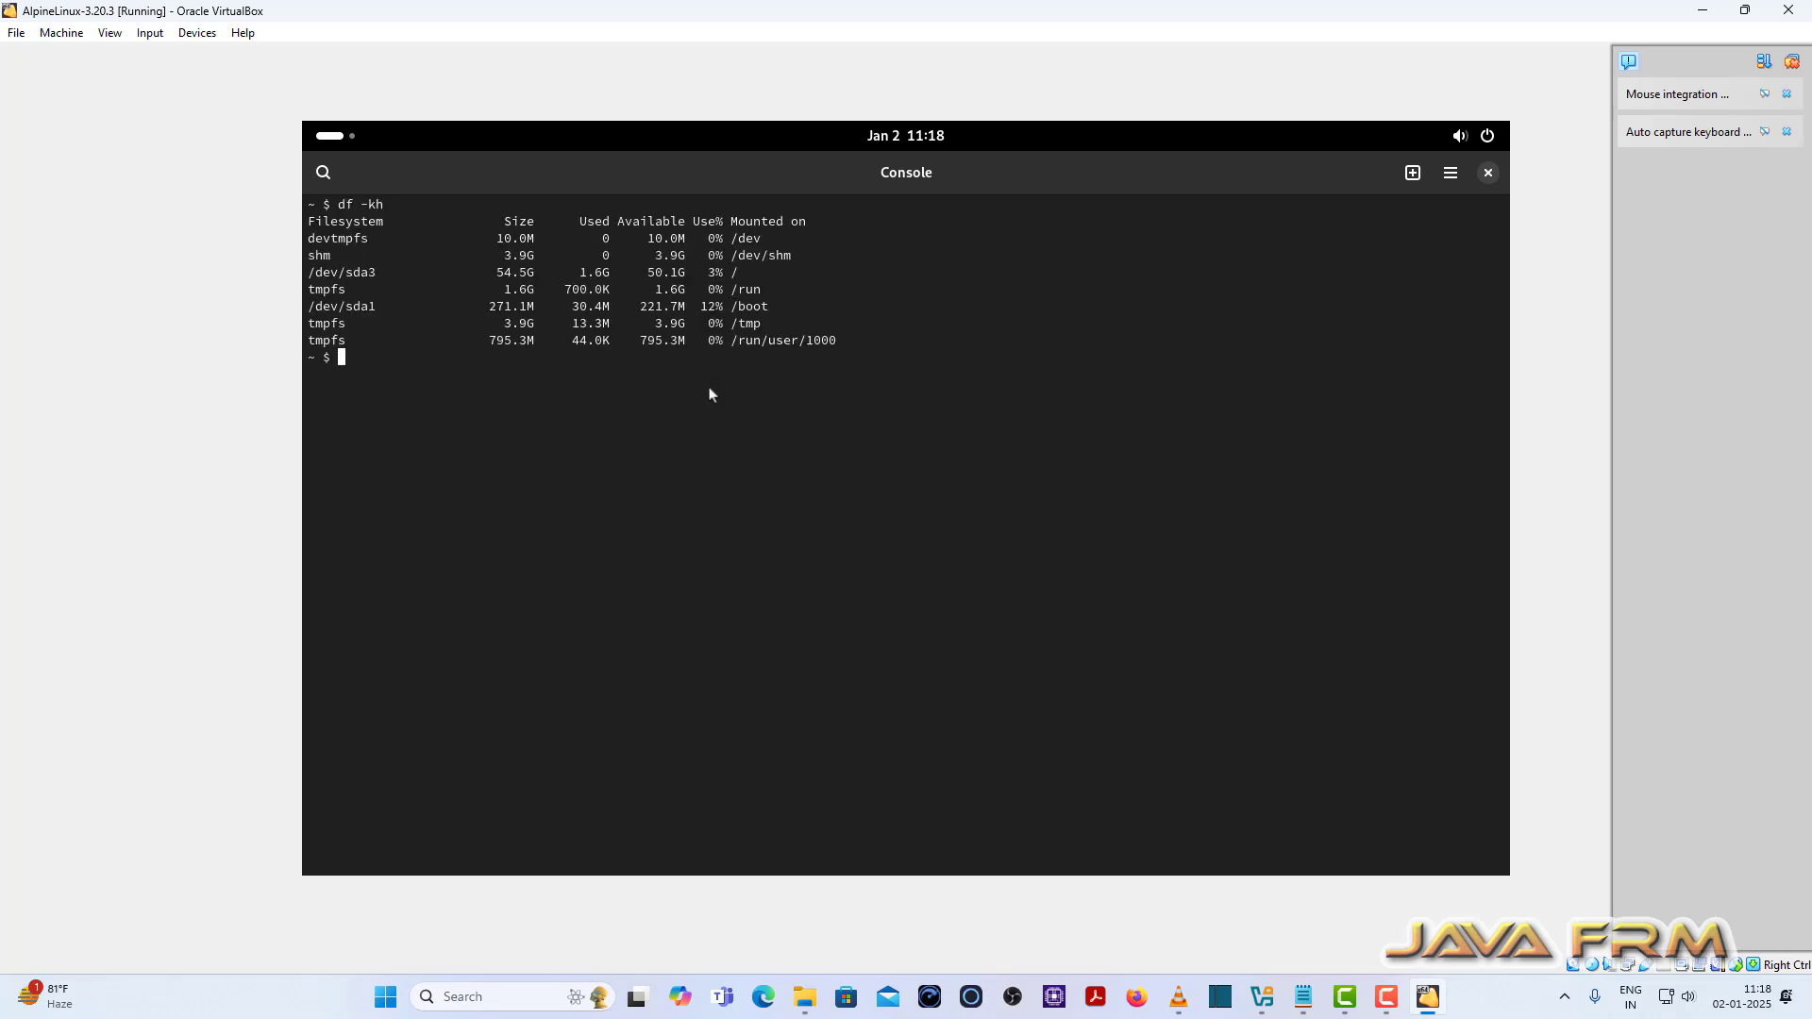
key(Return)
text(free -g)
key(Return)
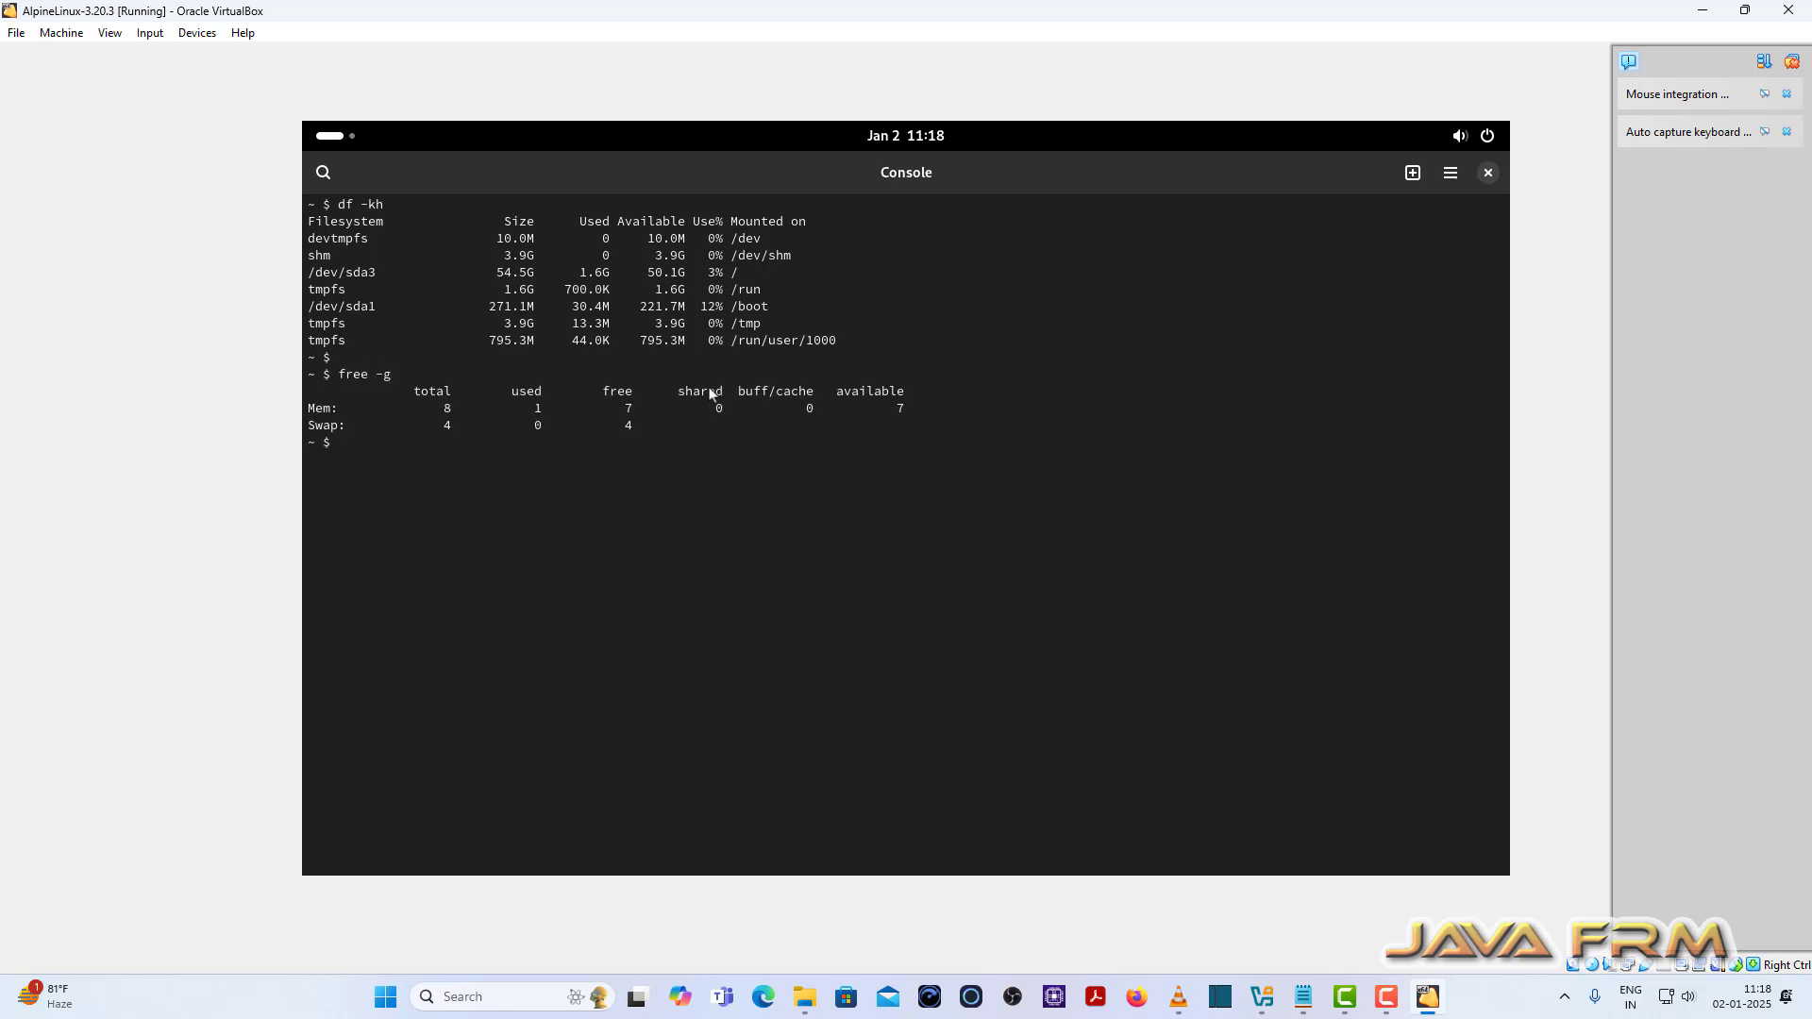
key(Return)
key(Return)
text(su)
key(Return)
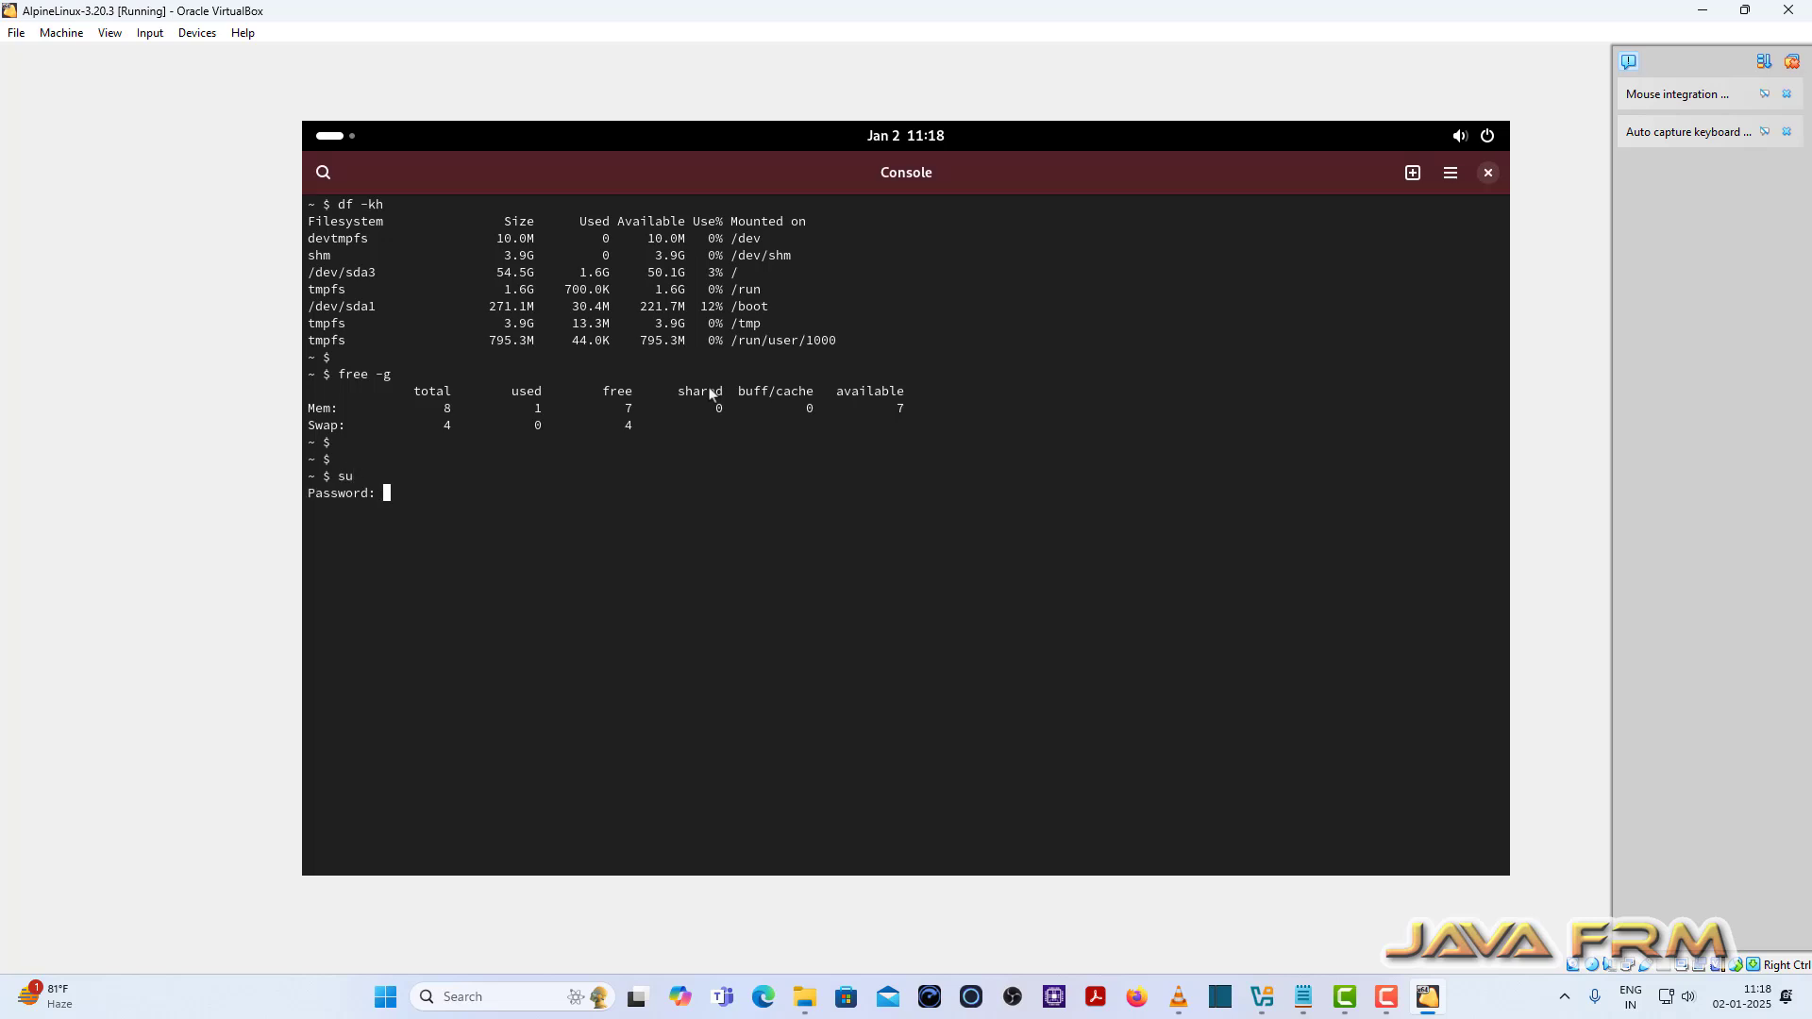
key(Return)
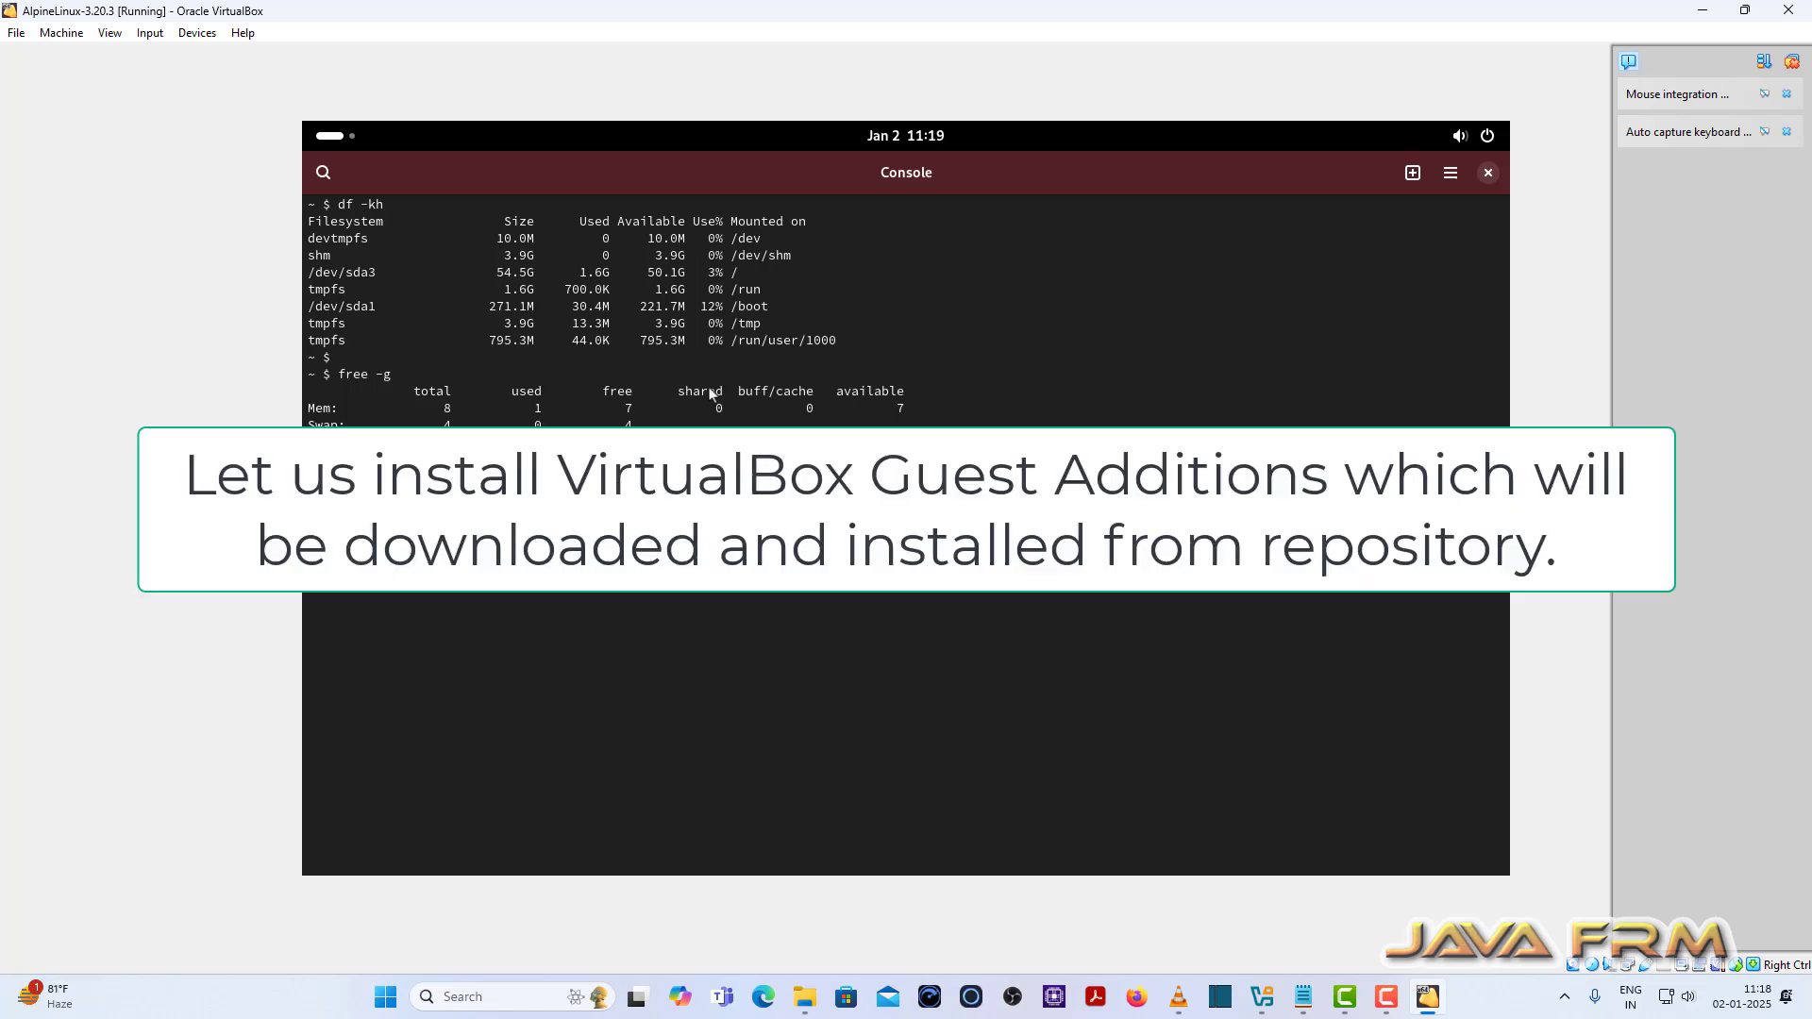
Step: Enlarge the terminal text and apk add virtualbox-guest-additions and virtualbox-guest-additions-x11
key(ctrl+plus)
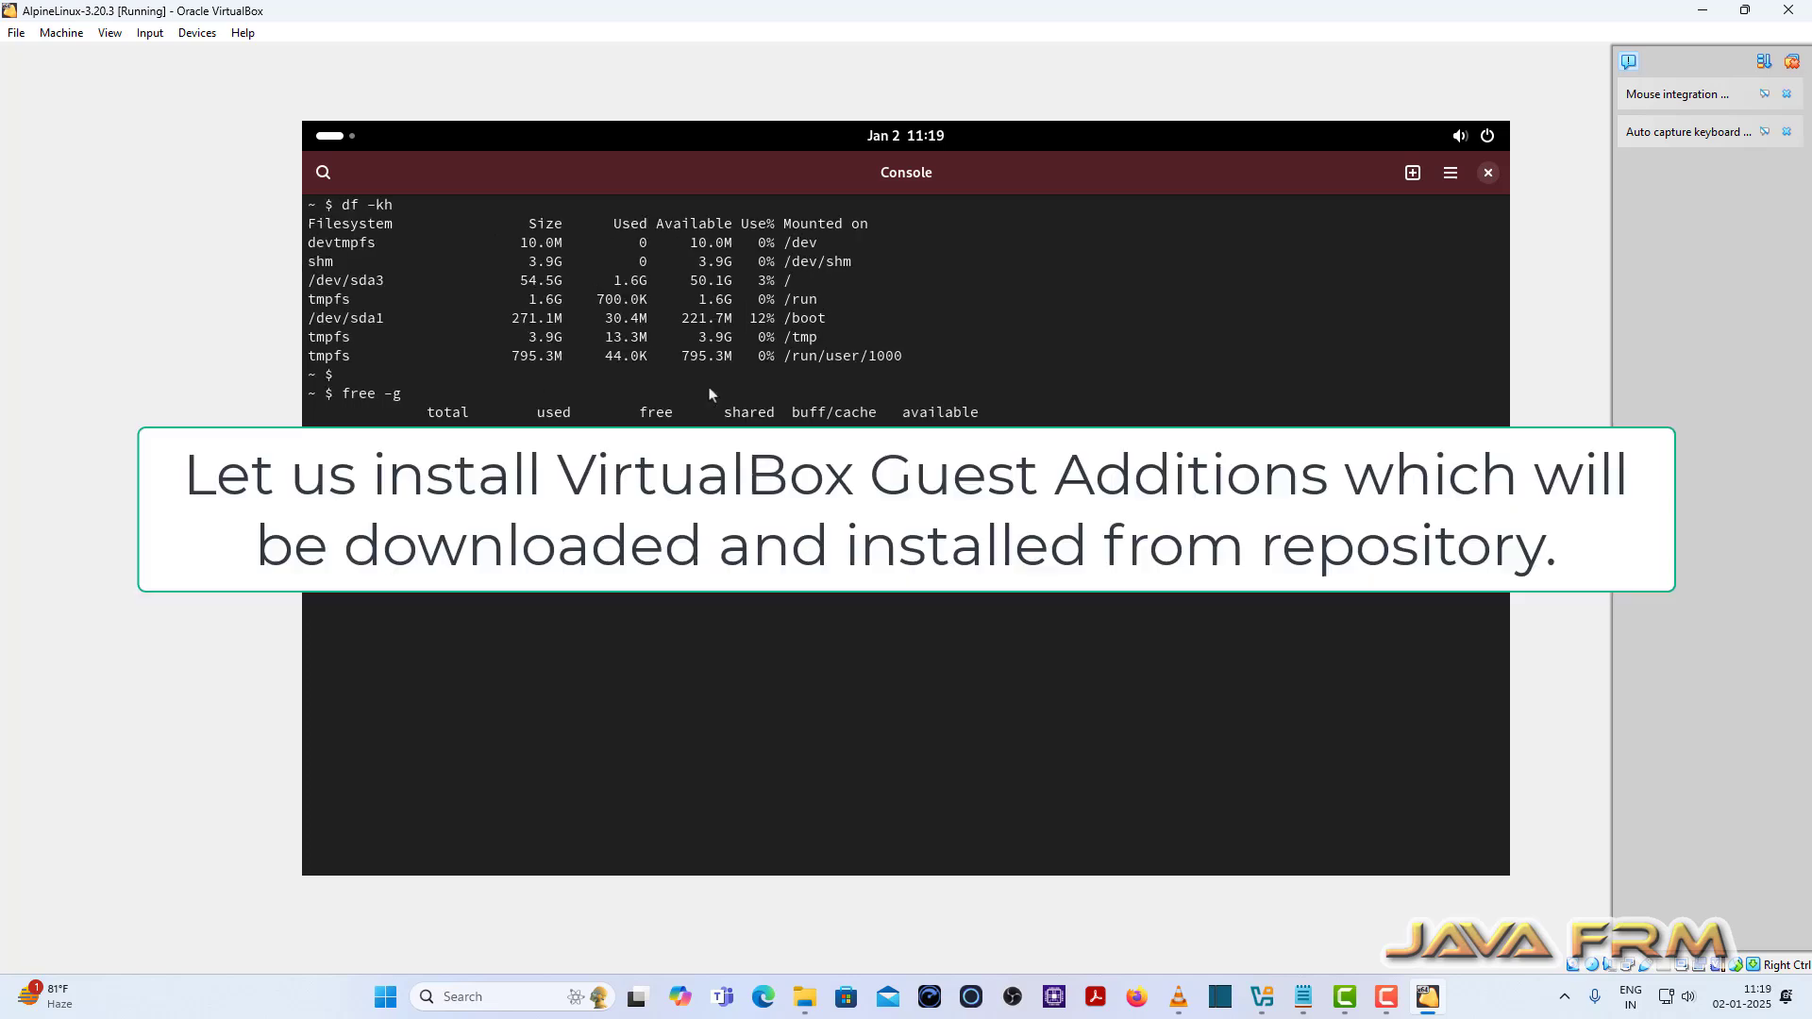
key(ctrl+plus)
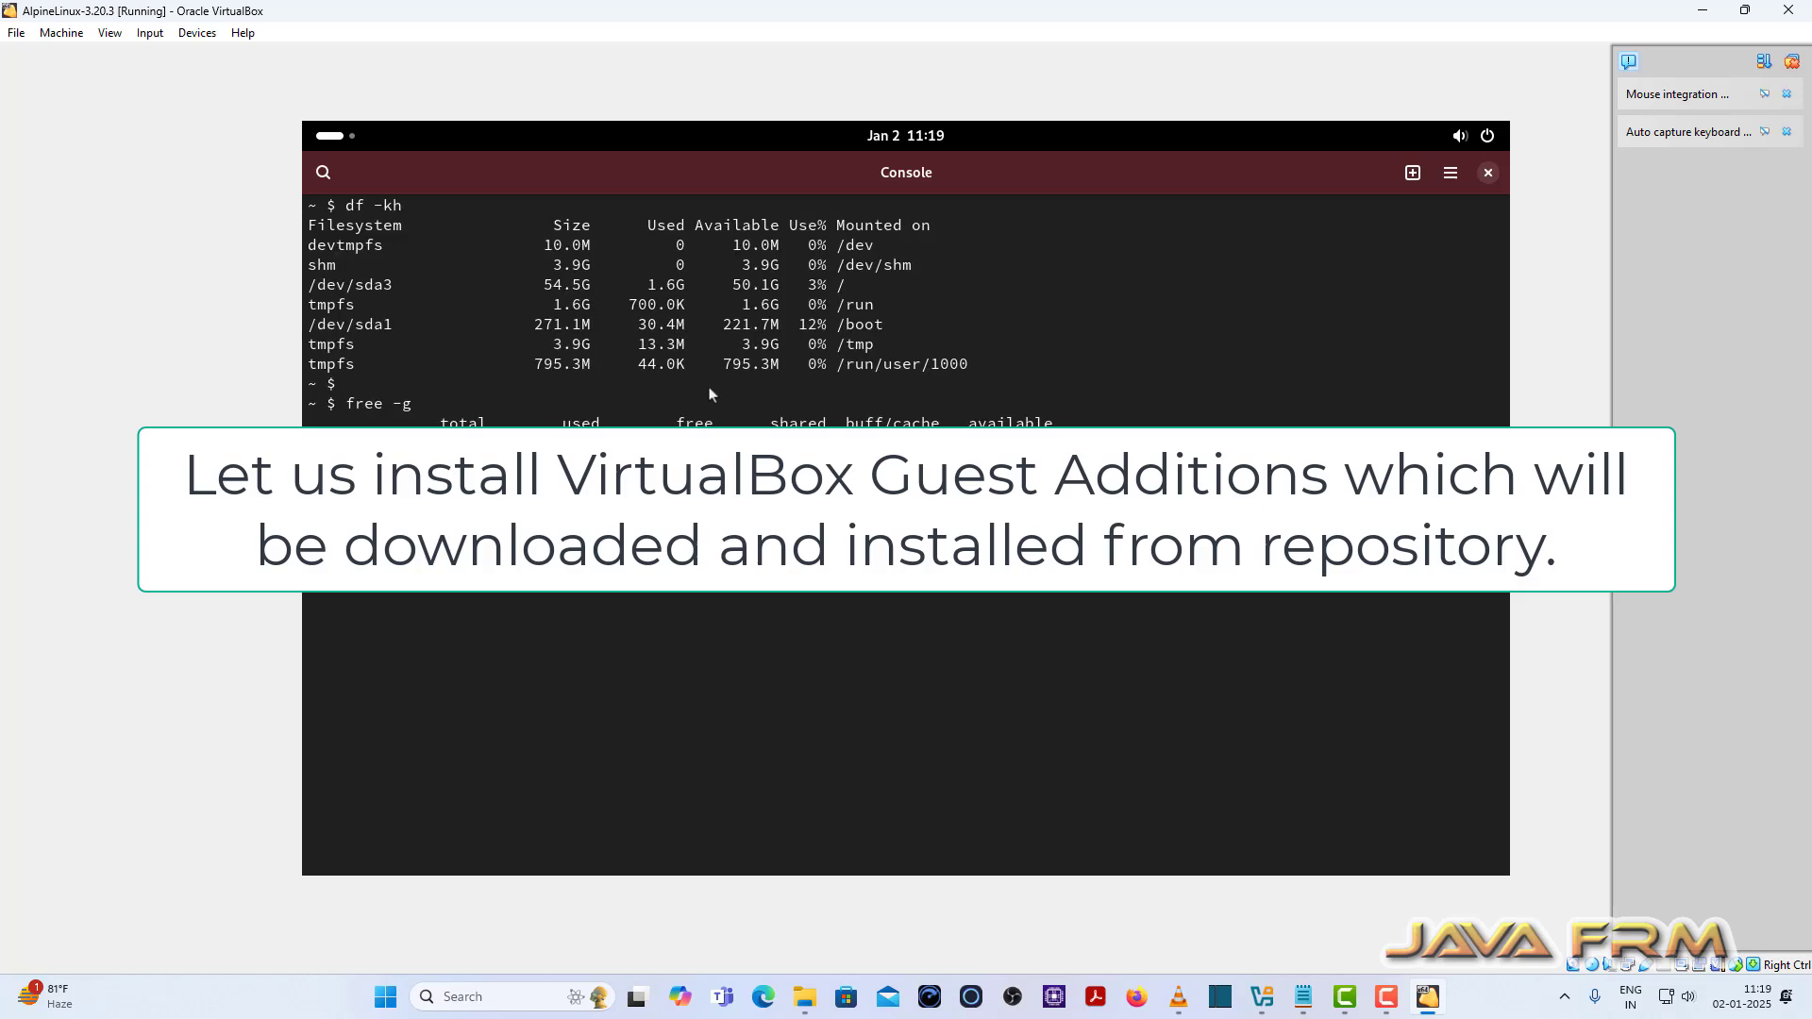
text(apk add virtualbox-guest-additions virtualbox)
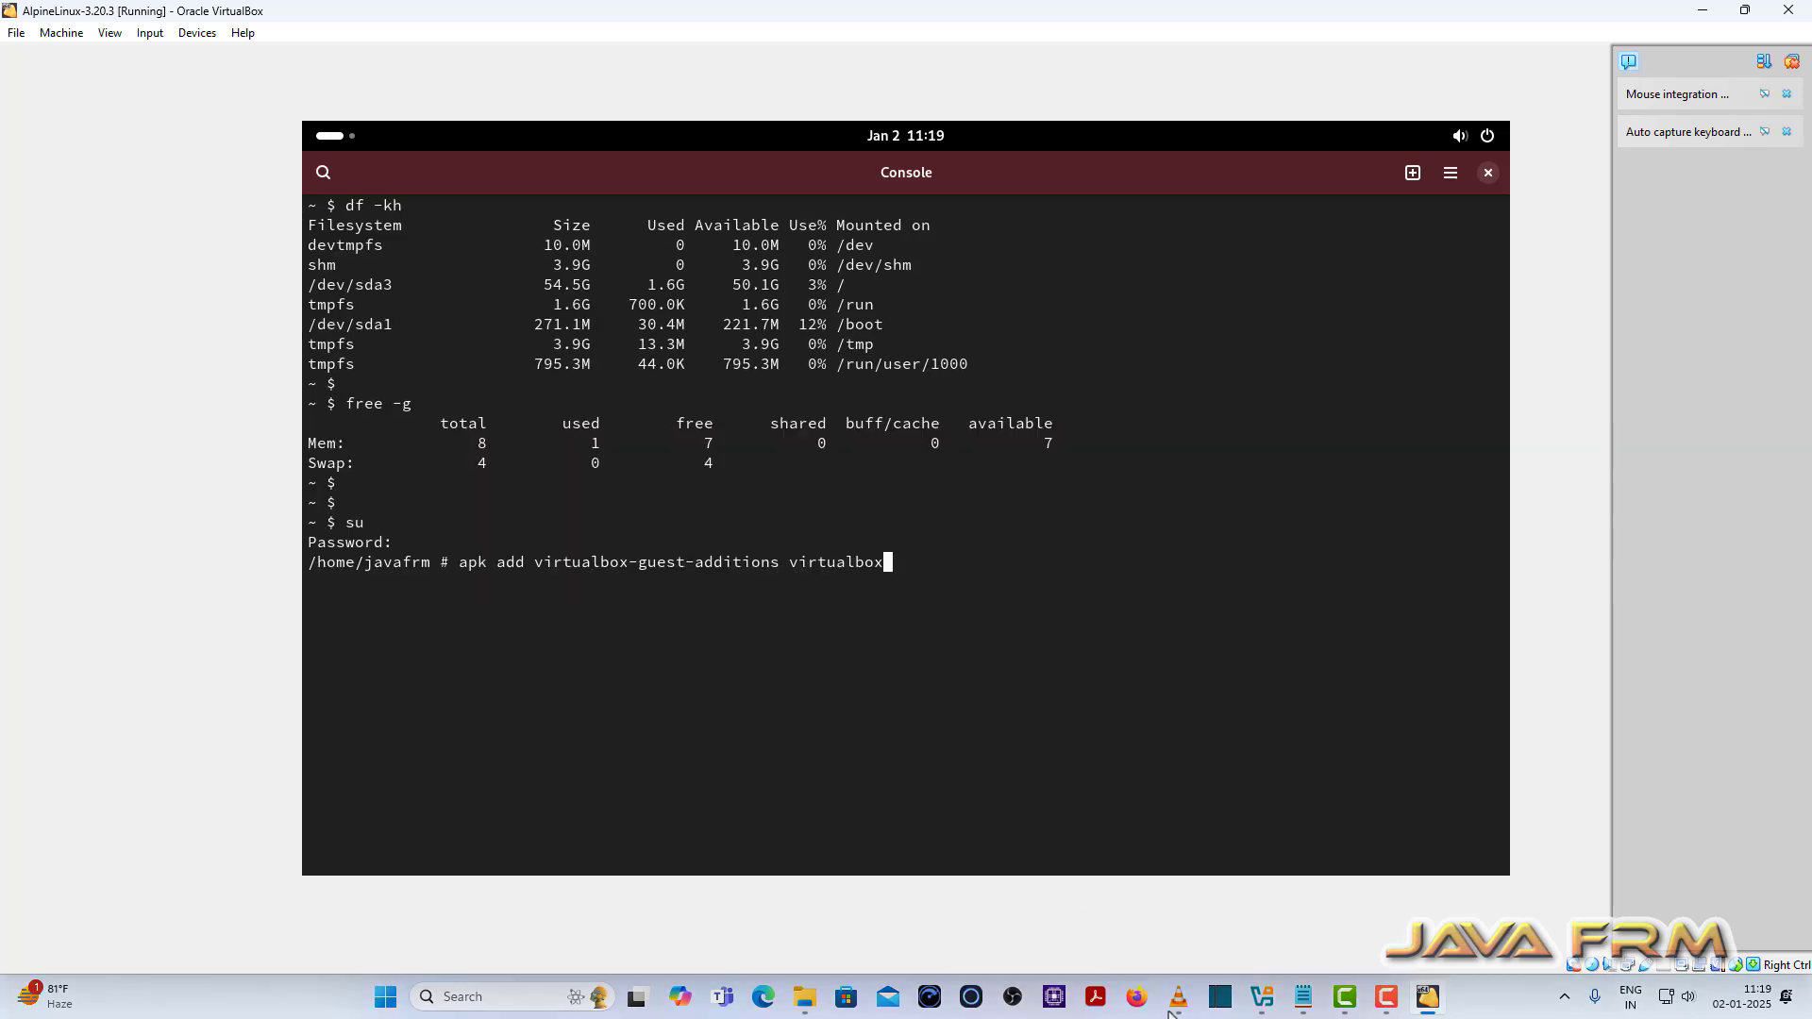
text(-guest-additions-x11)
key(Return)
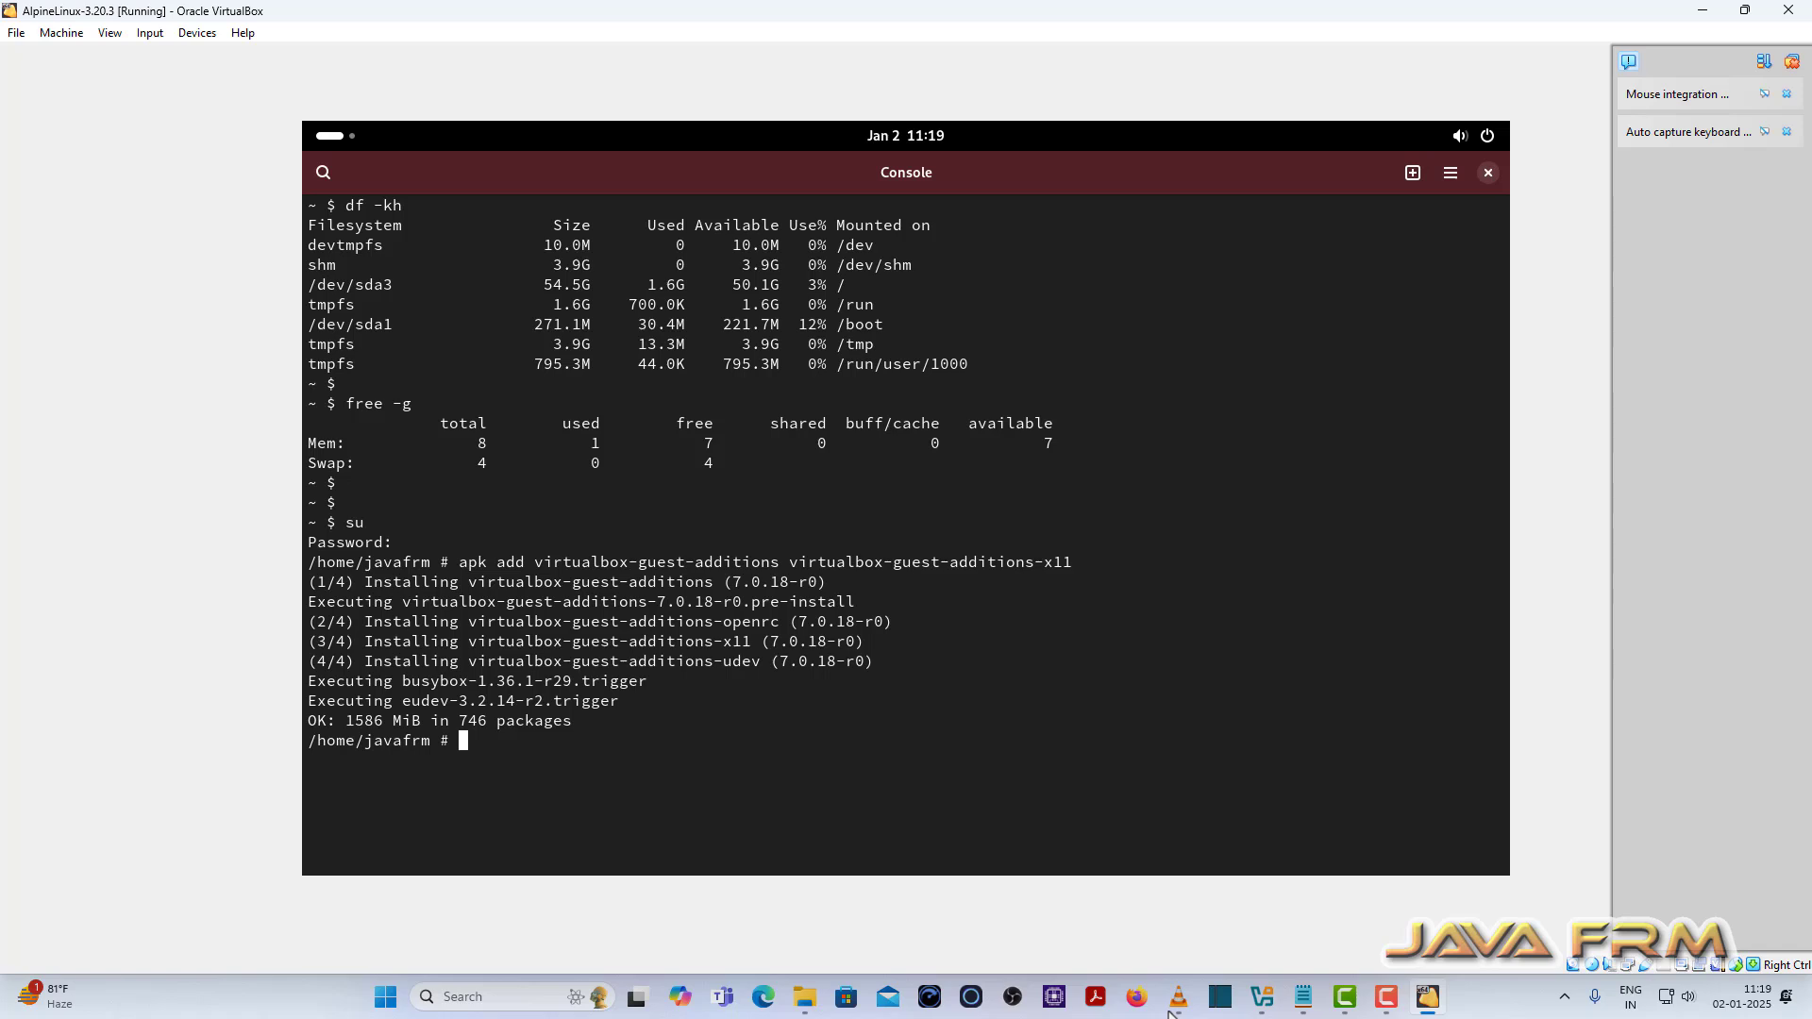
Step: Clear the console and add virtualbox-guest-additions to the boot runlevel with rc-update
text(clear)
key(Return)
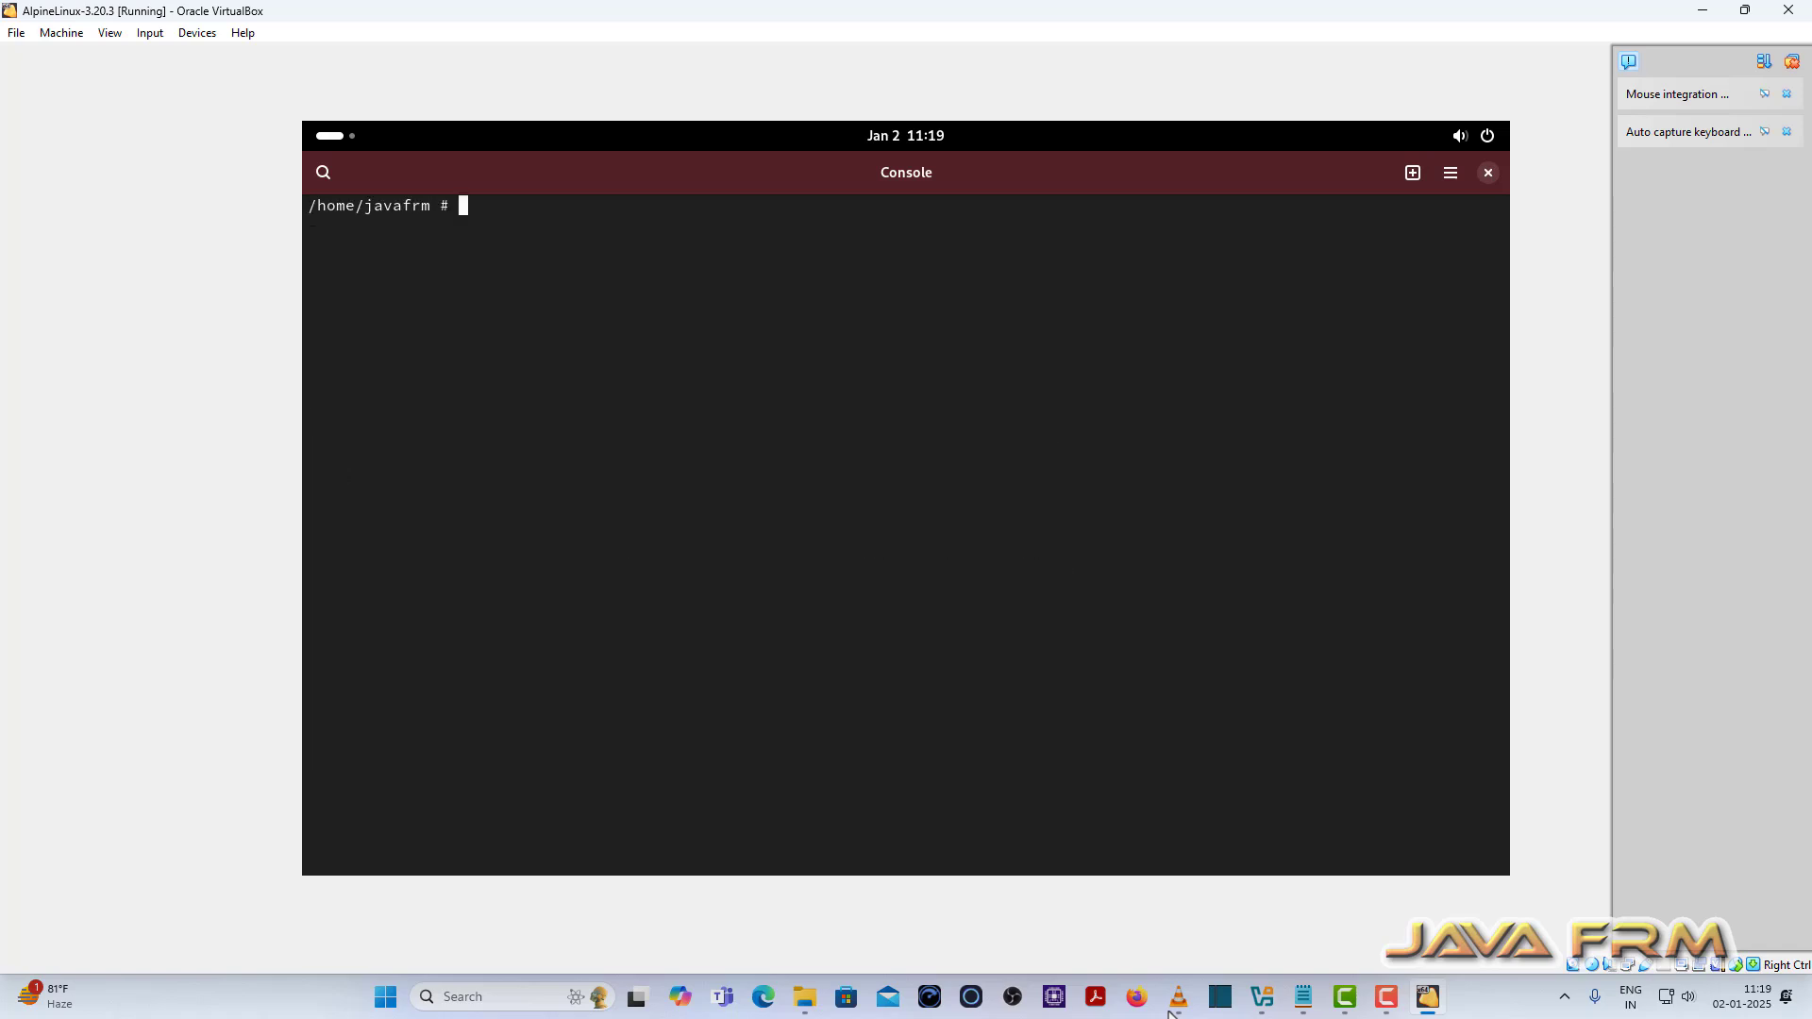
key(Return)
key(Return)
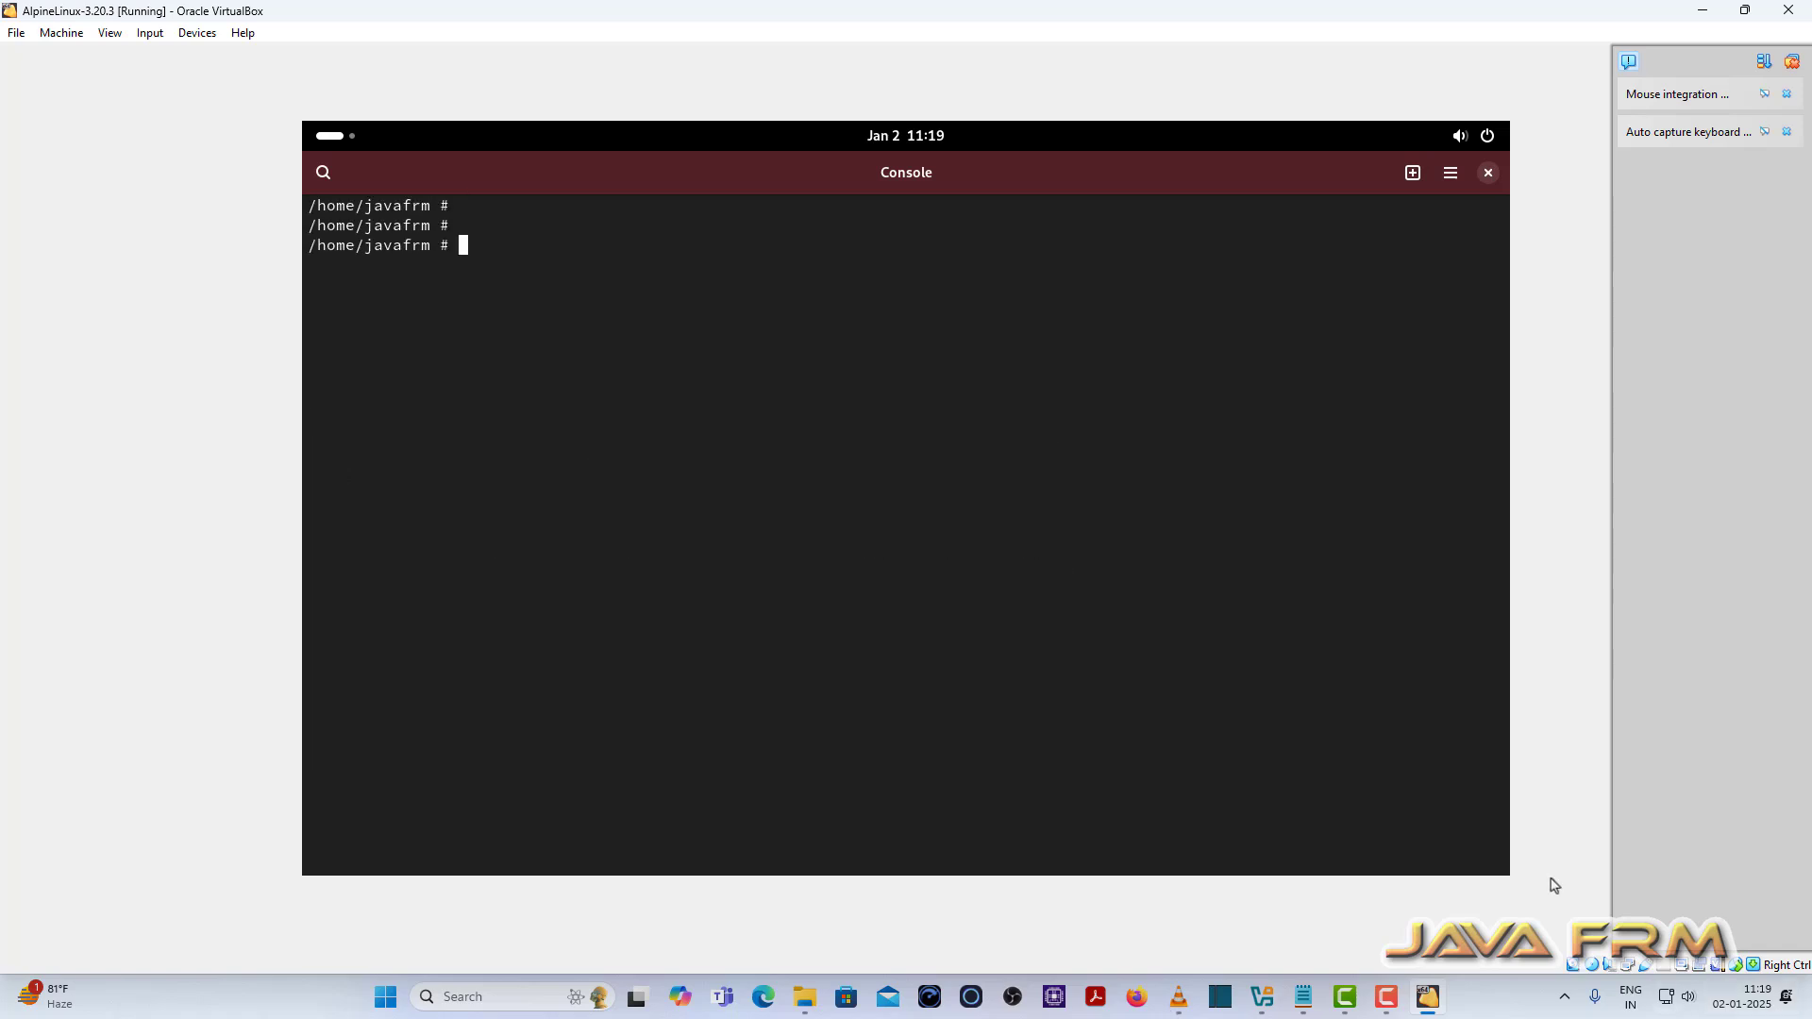
mouse_move(1307, 1000)
text(rc-upd)
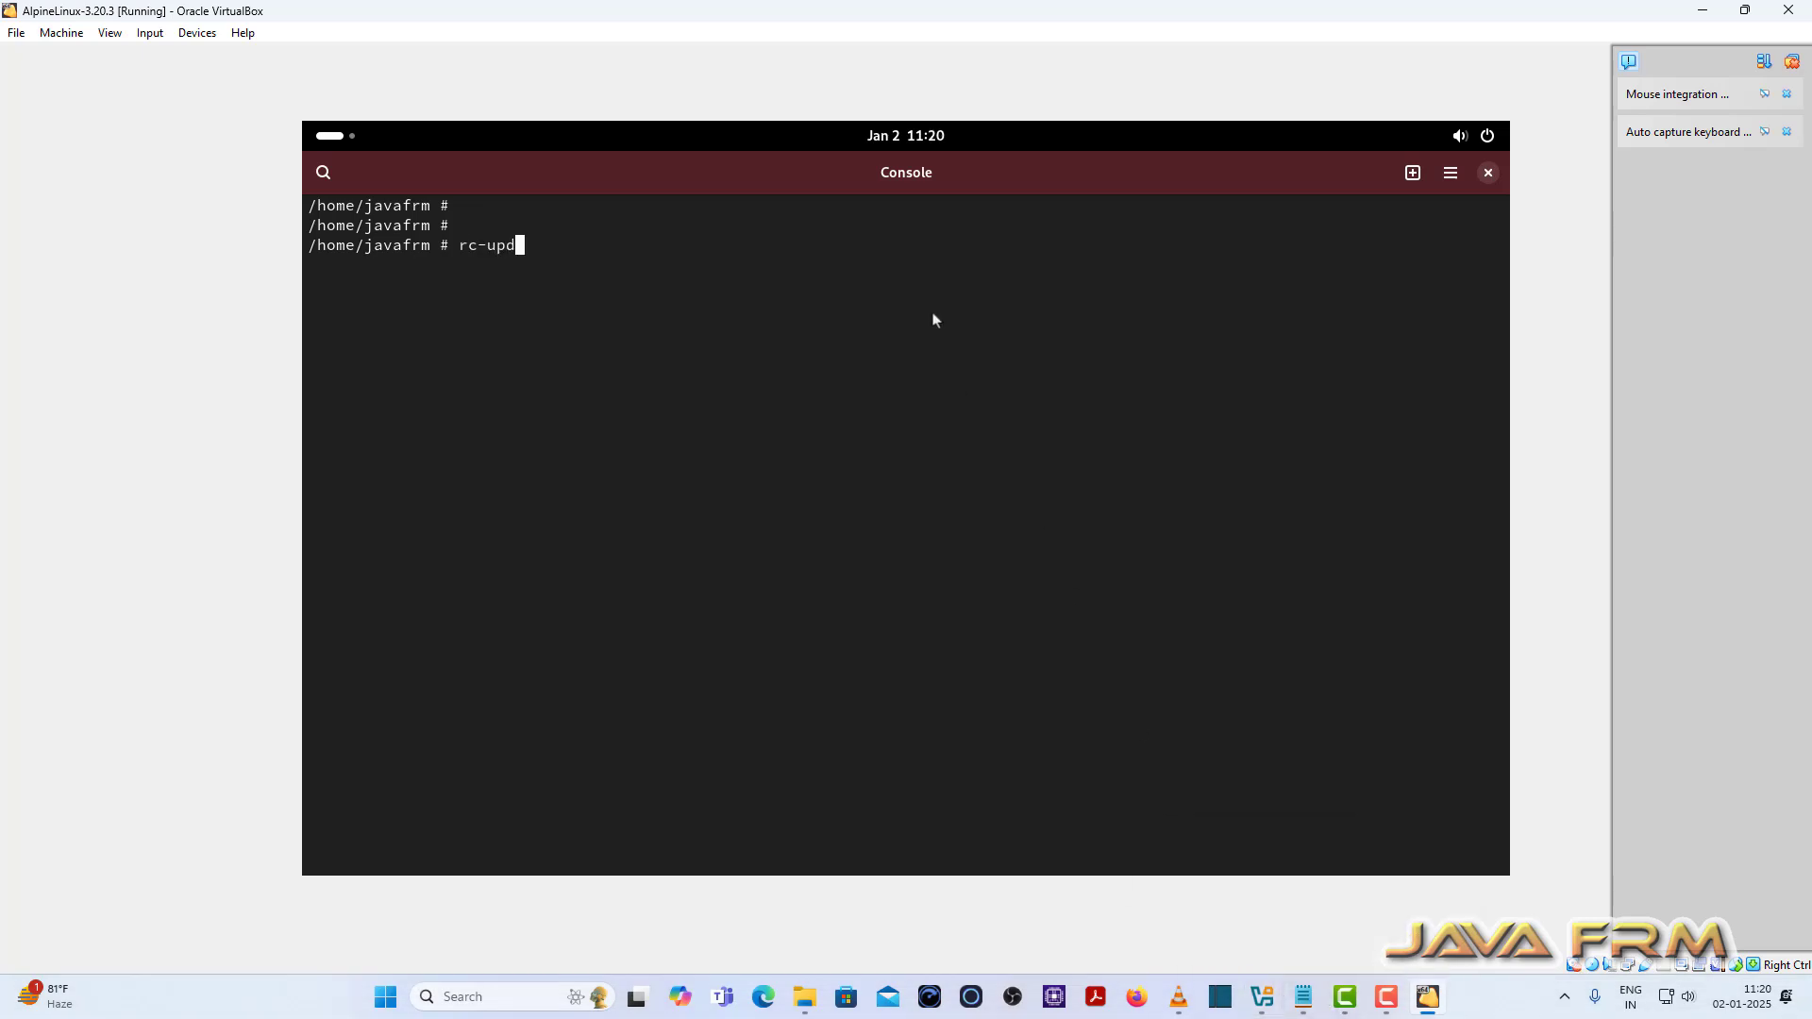
text(ate add virtualbox-guest)
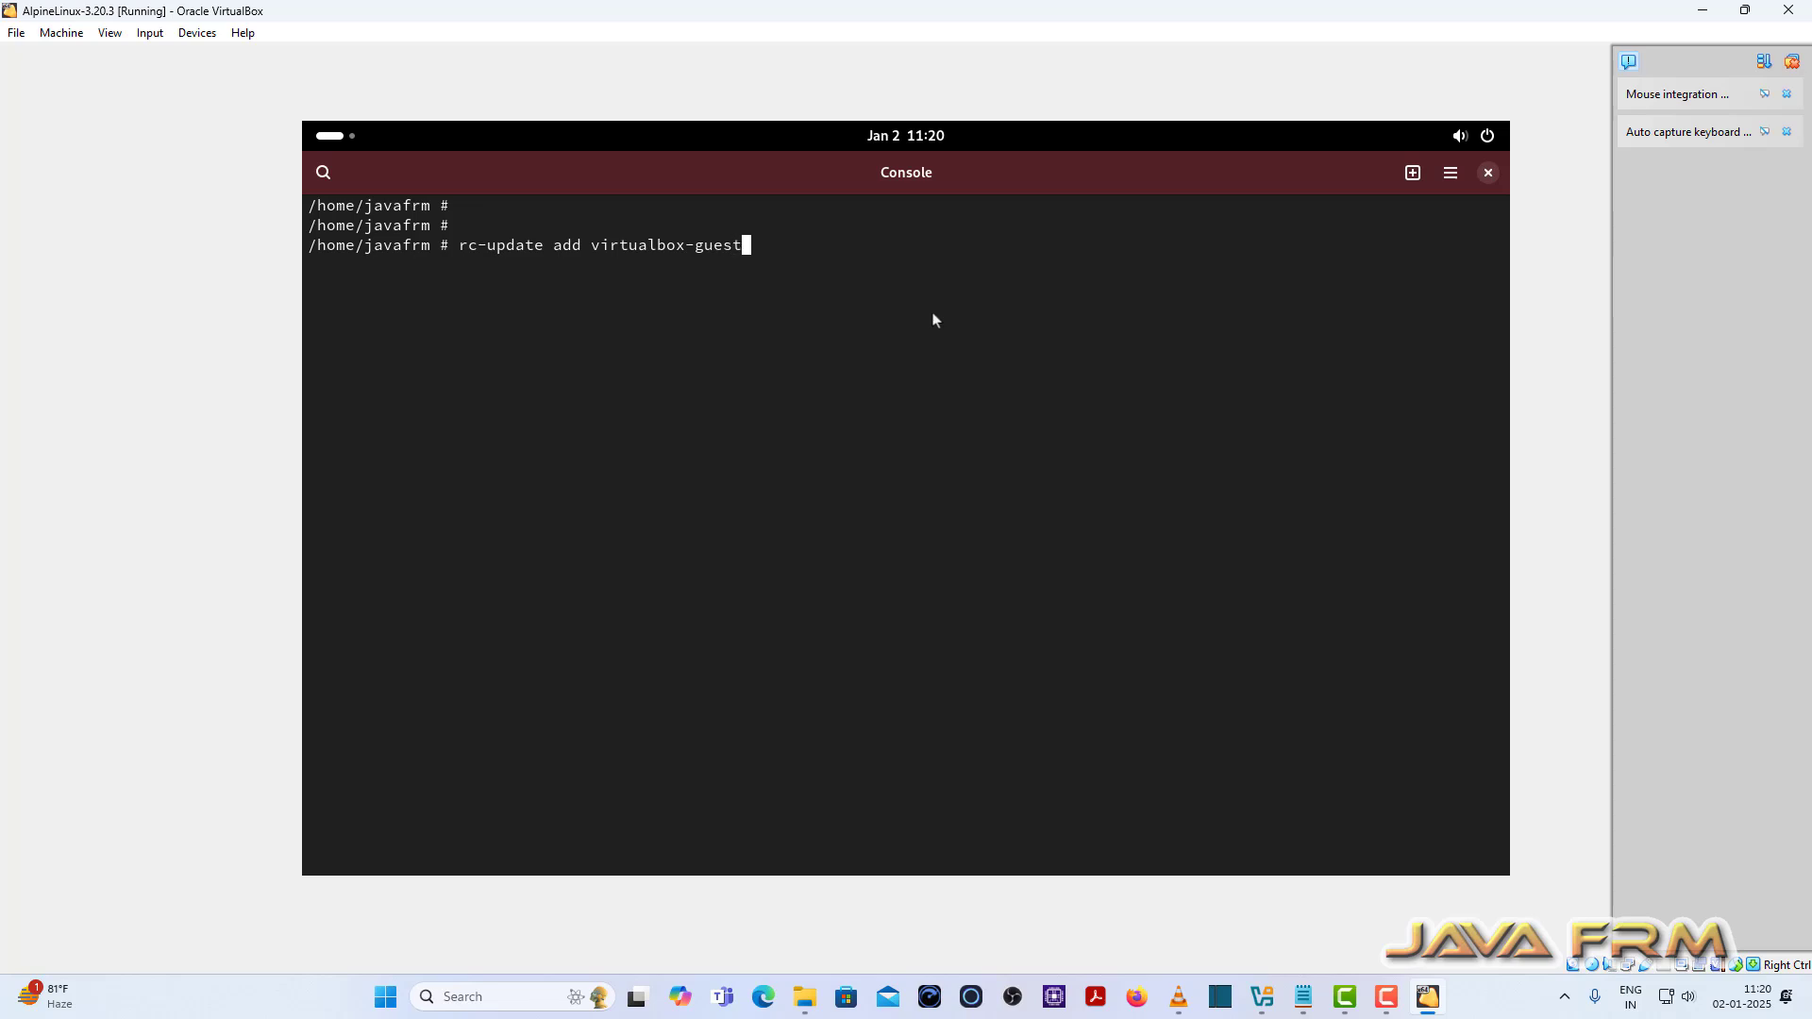
text(-additions boot)
key(Return)
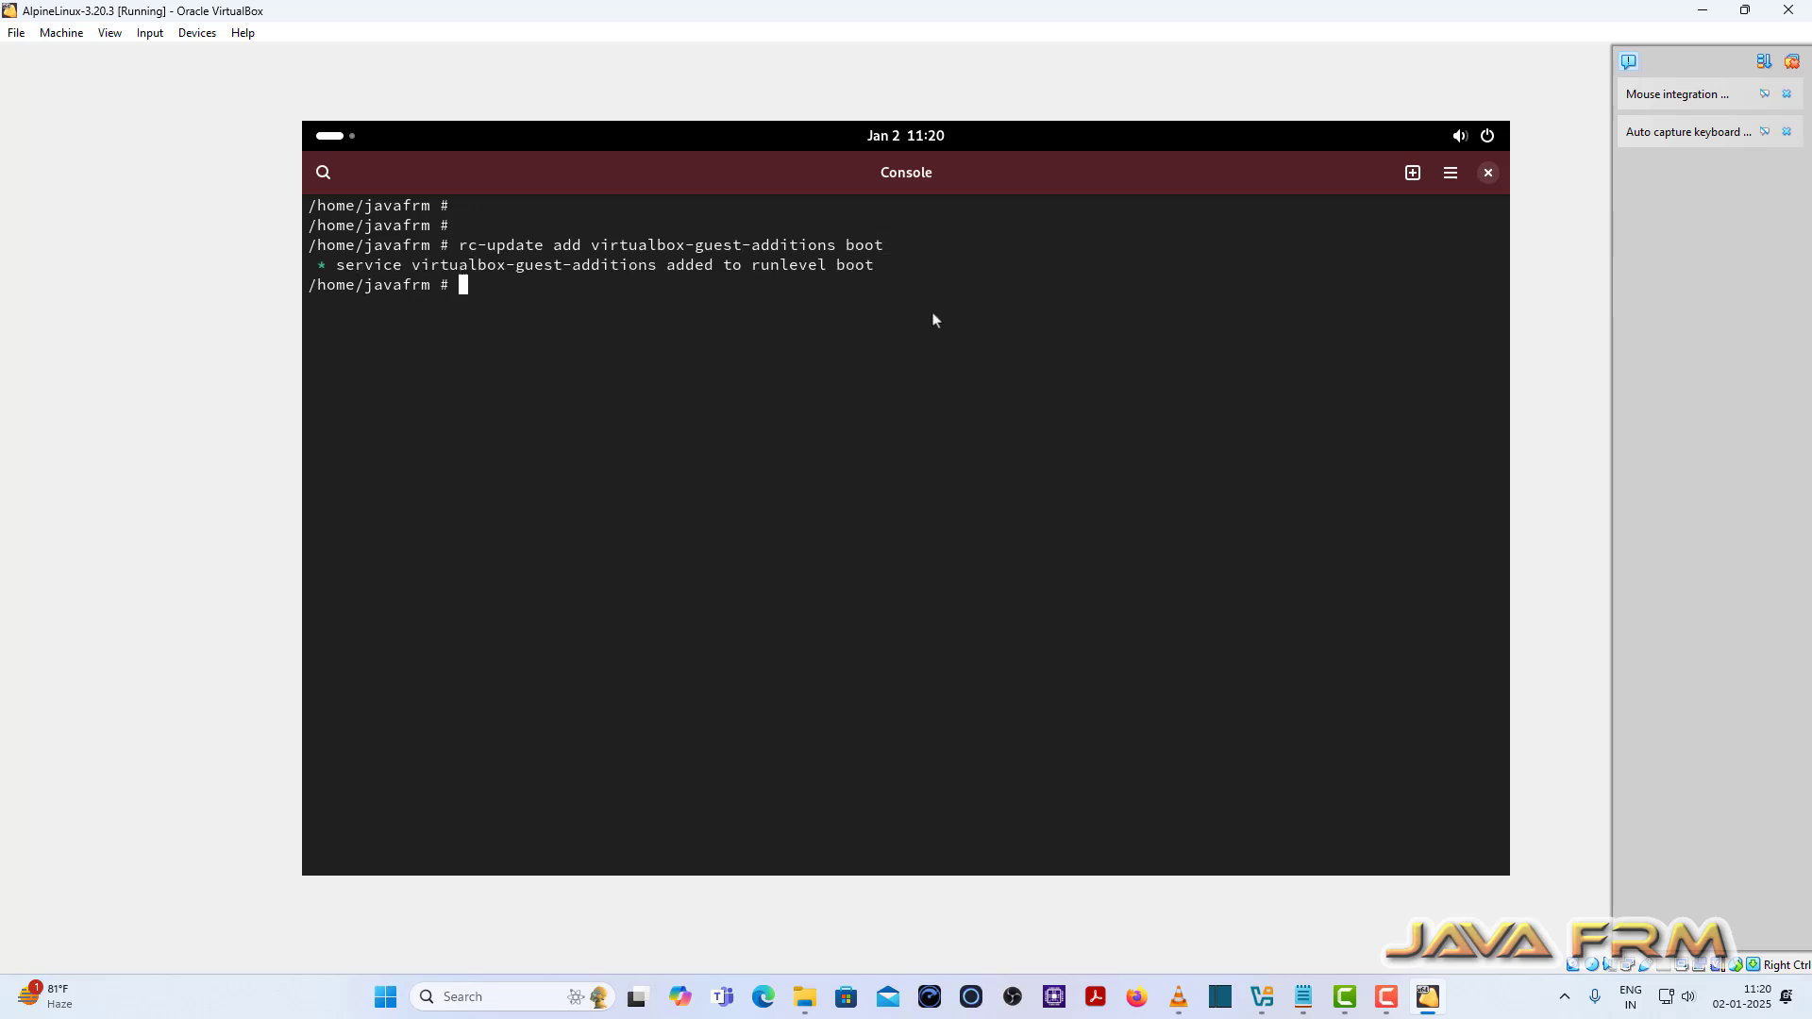
Step: Edit the recalled command to add virtualbox-drm-client to the boot runlevel as well
key(Up)
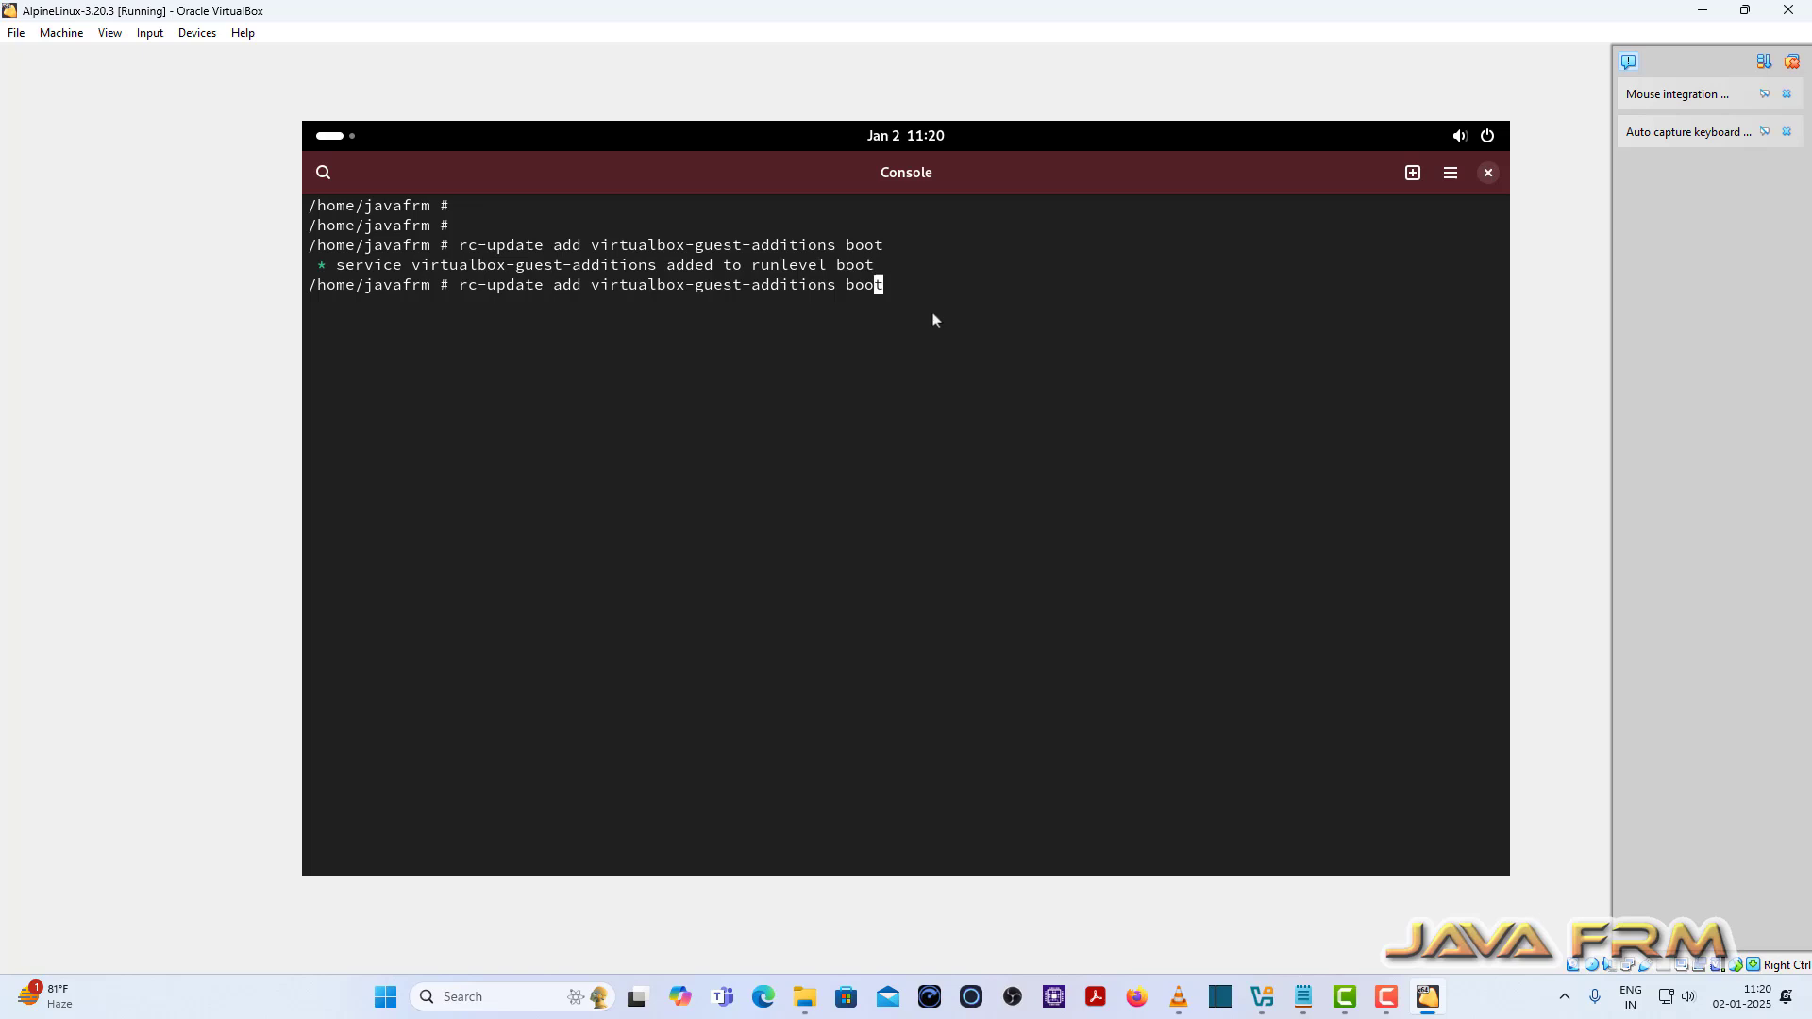
key(Left)
key(Left)
key(Left)
key(Left)
key(BackSpace)
key(BackSpace)
key(BackSpace)
key(BackSpace)
key(BackSpace)
key(BackSpace)
key(BackSpace)
key(BackSpace)
key(BackSpace)
key(BackSpace)
key(BackSpace)
key(BackSpace)
key(BackSpace)
key(BackSpace)
key(BackSpace)
text(d)
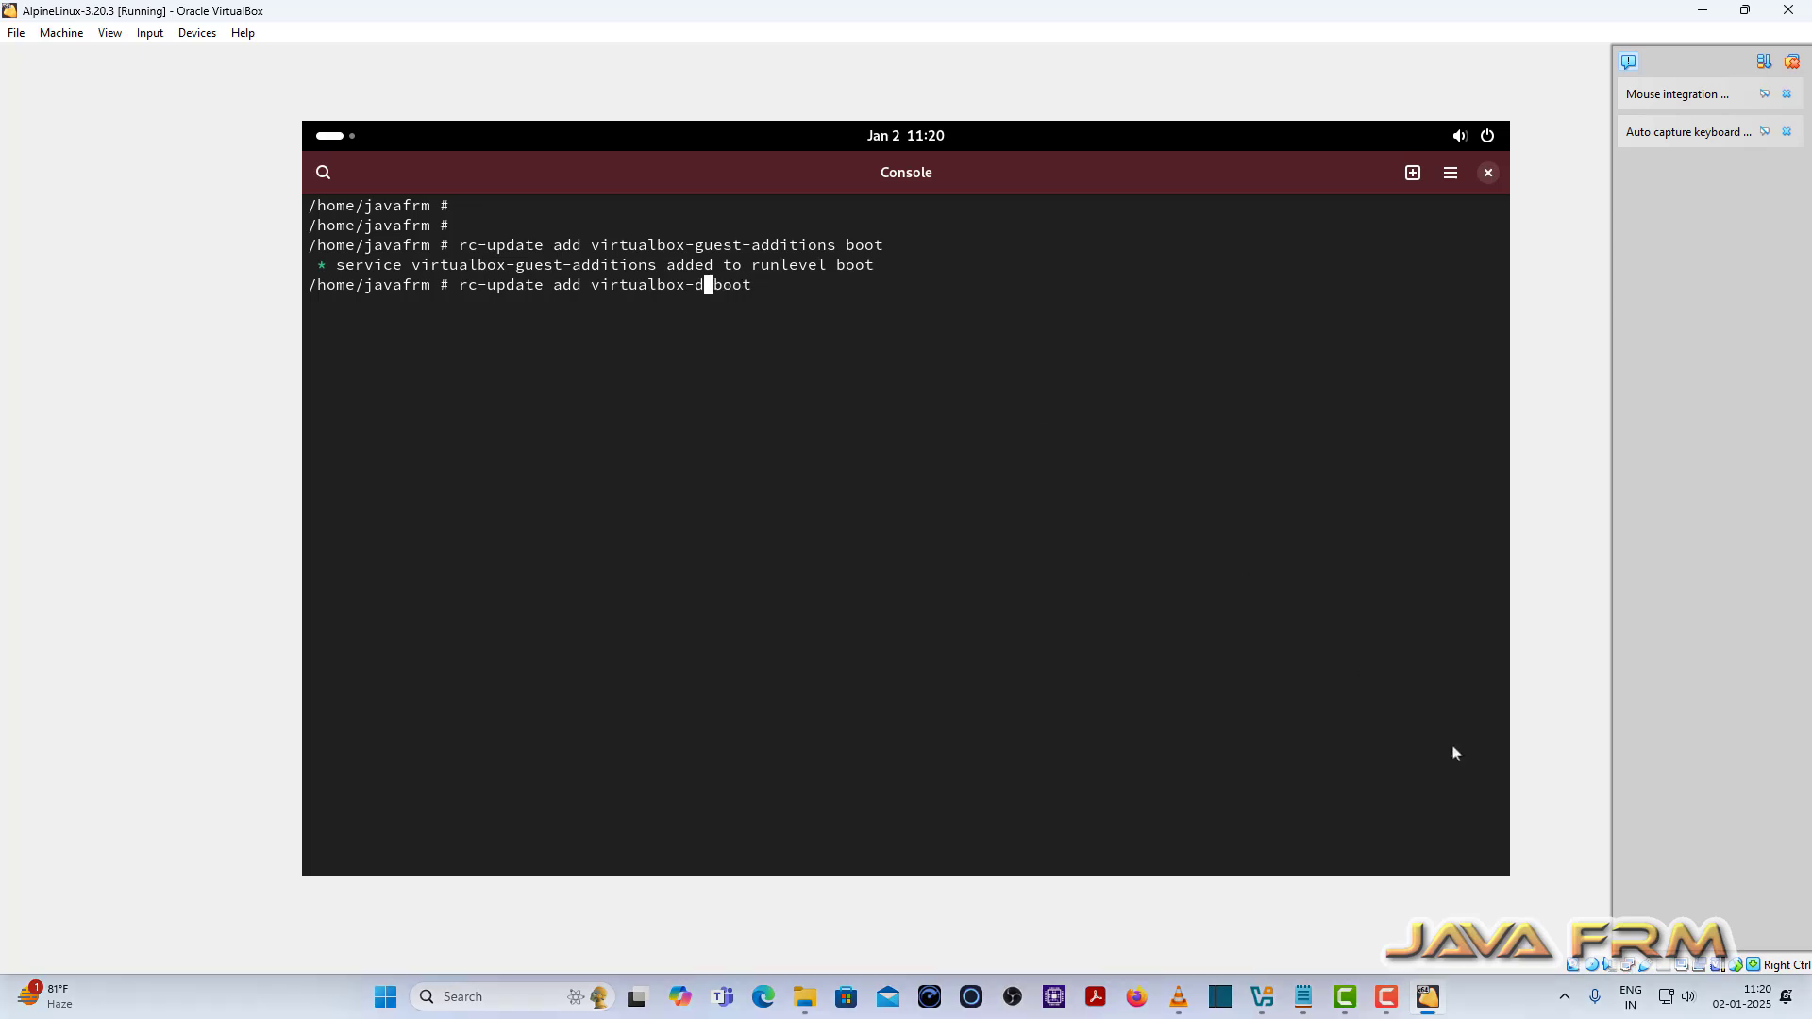
text(rm-client)
key(End)
key(Return)
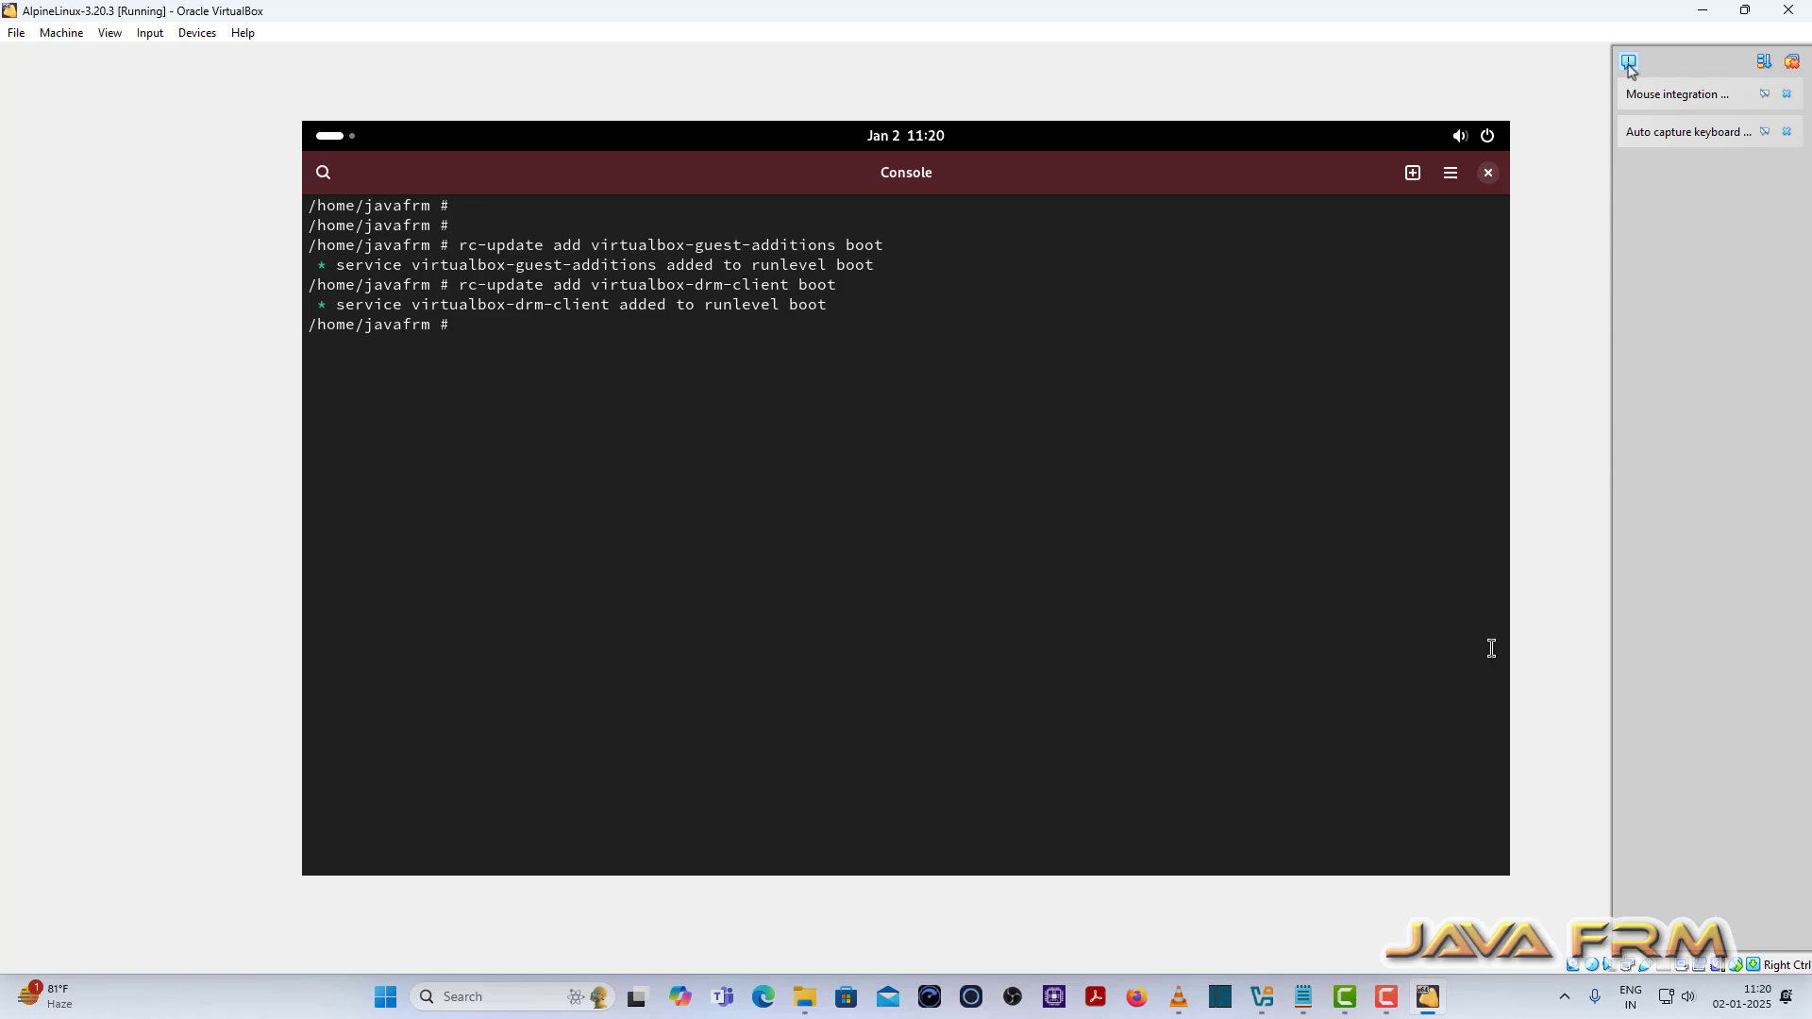
Step: Close the Console despite its running shell and power off the Alpine guest from quick settings
click(1488, 173)
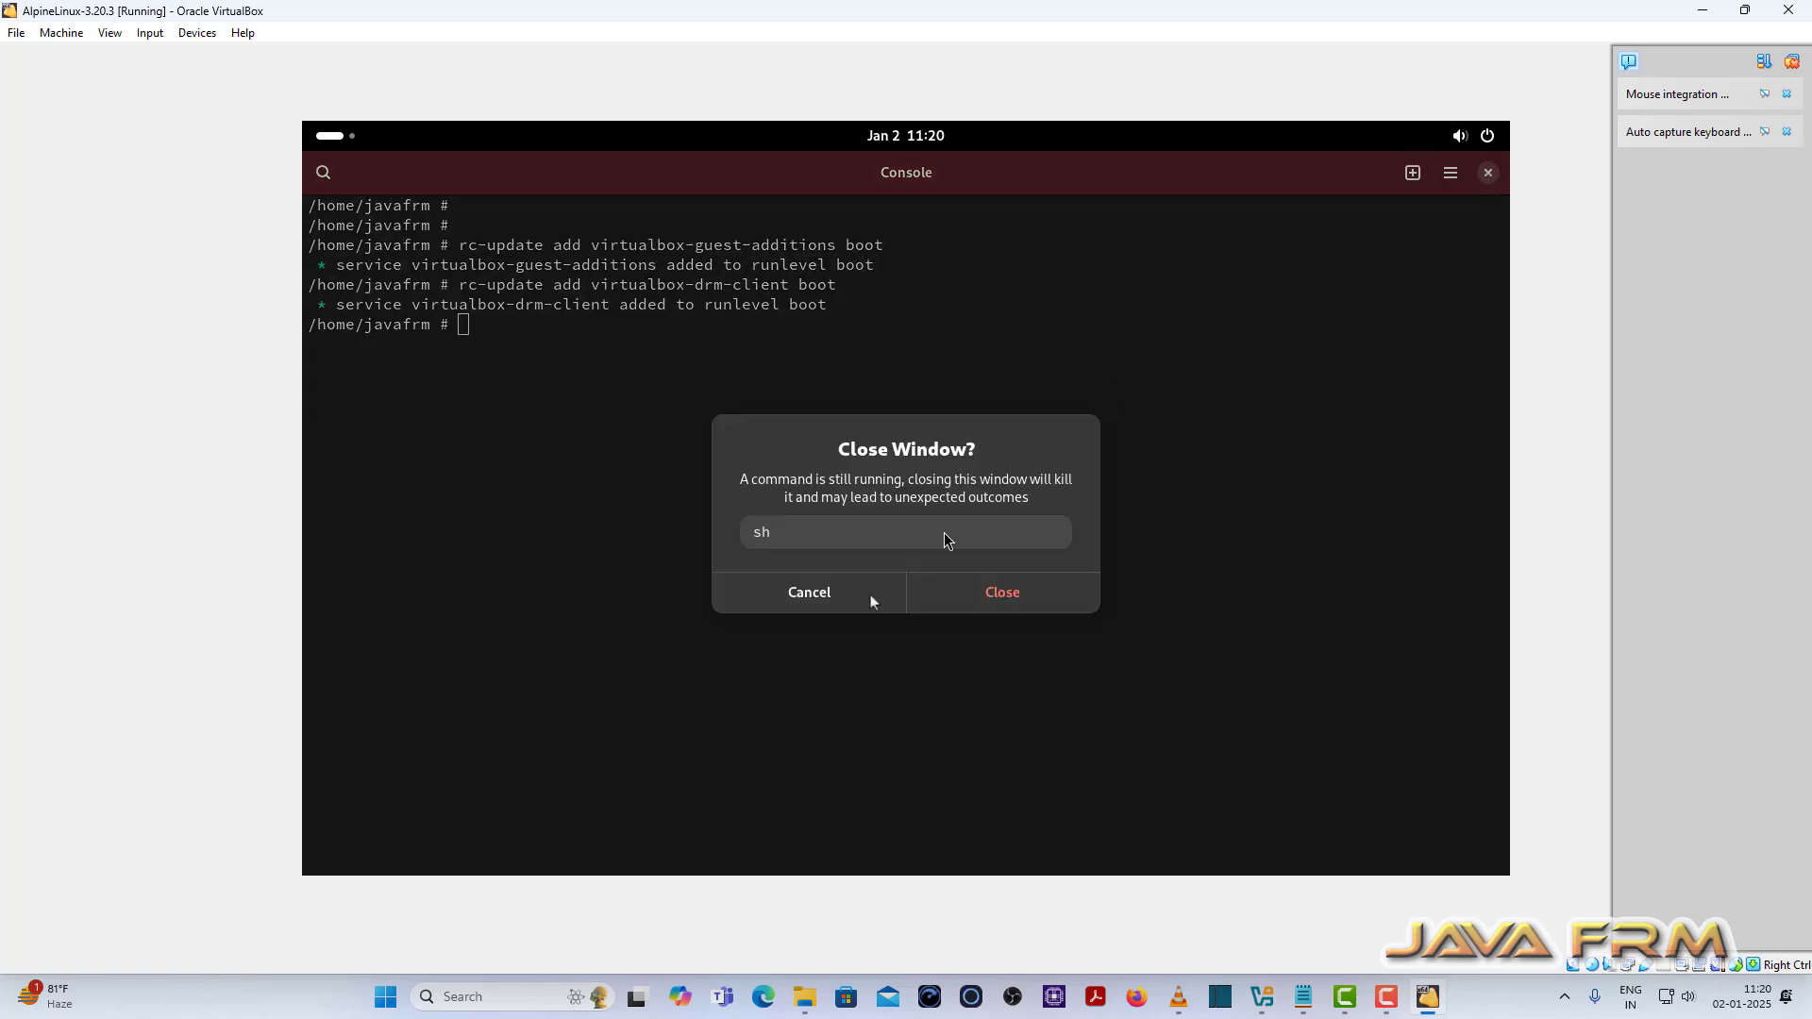
click(958, 602)
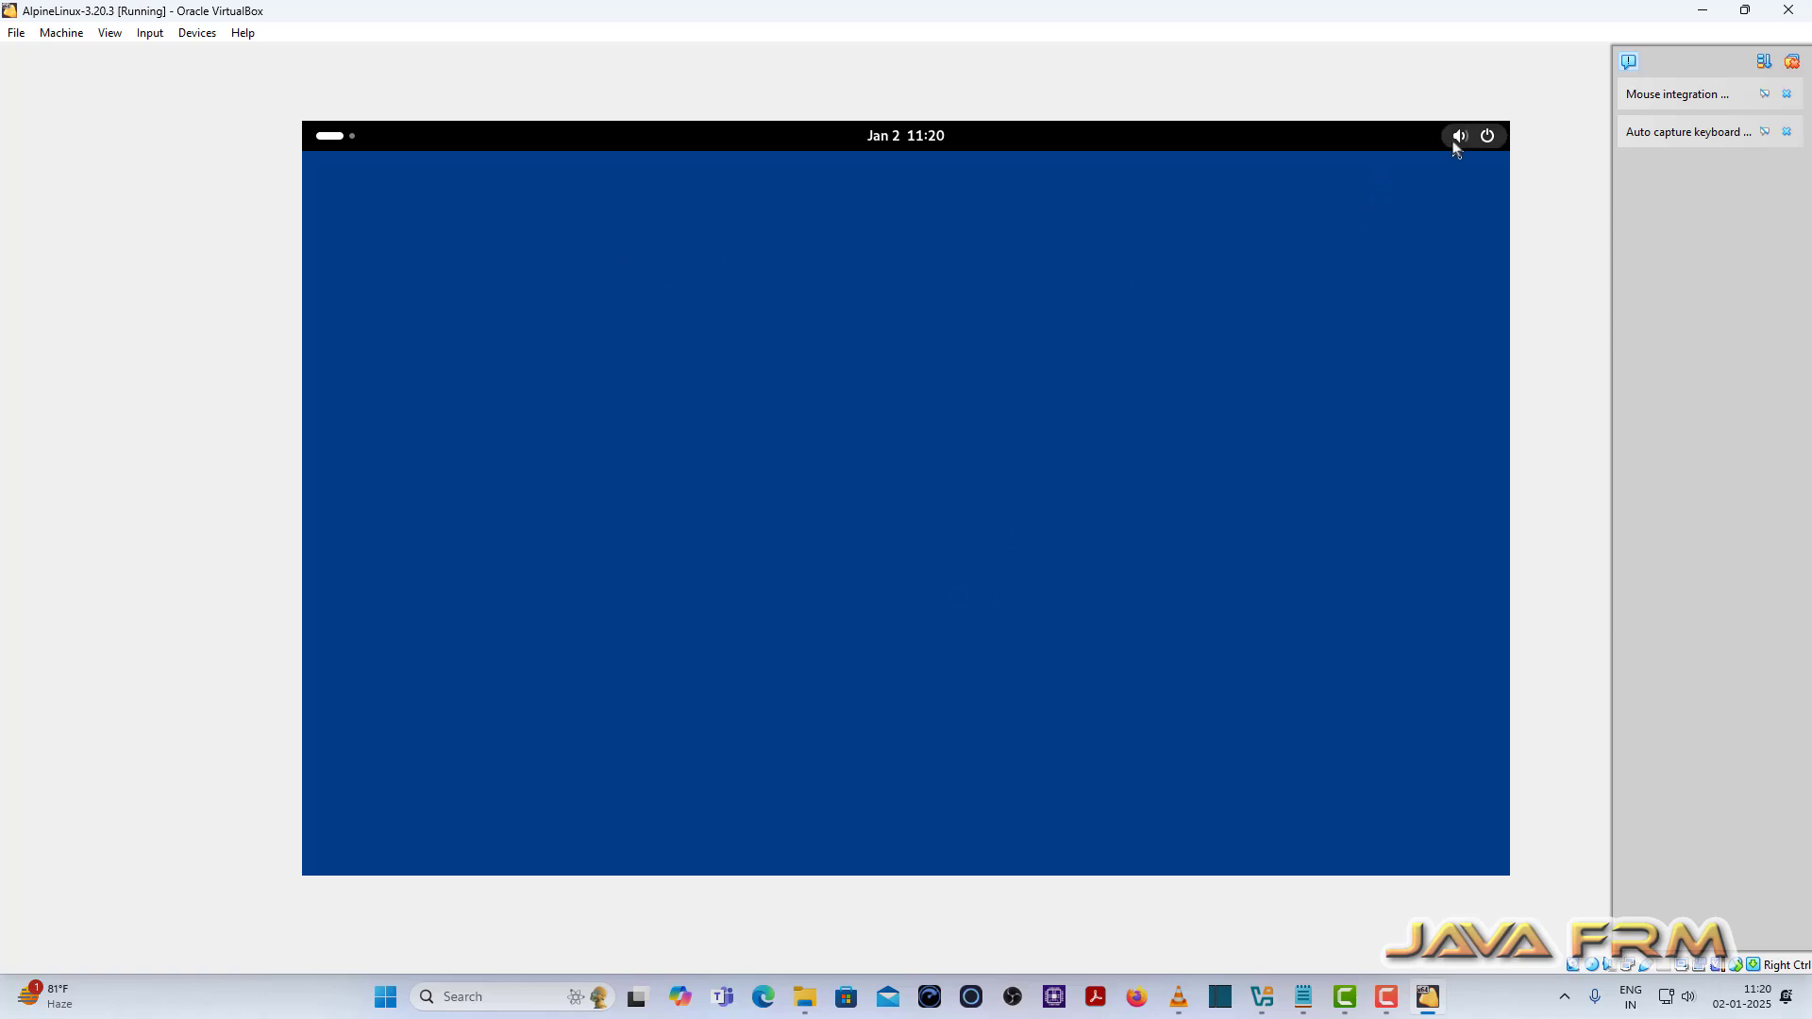
click(1488, 135)
click(1471, 193)
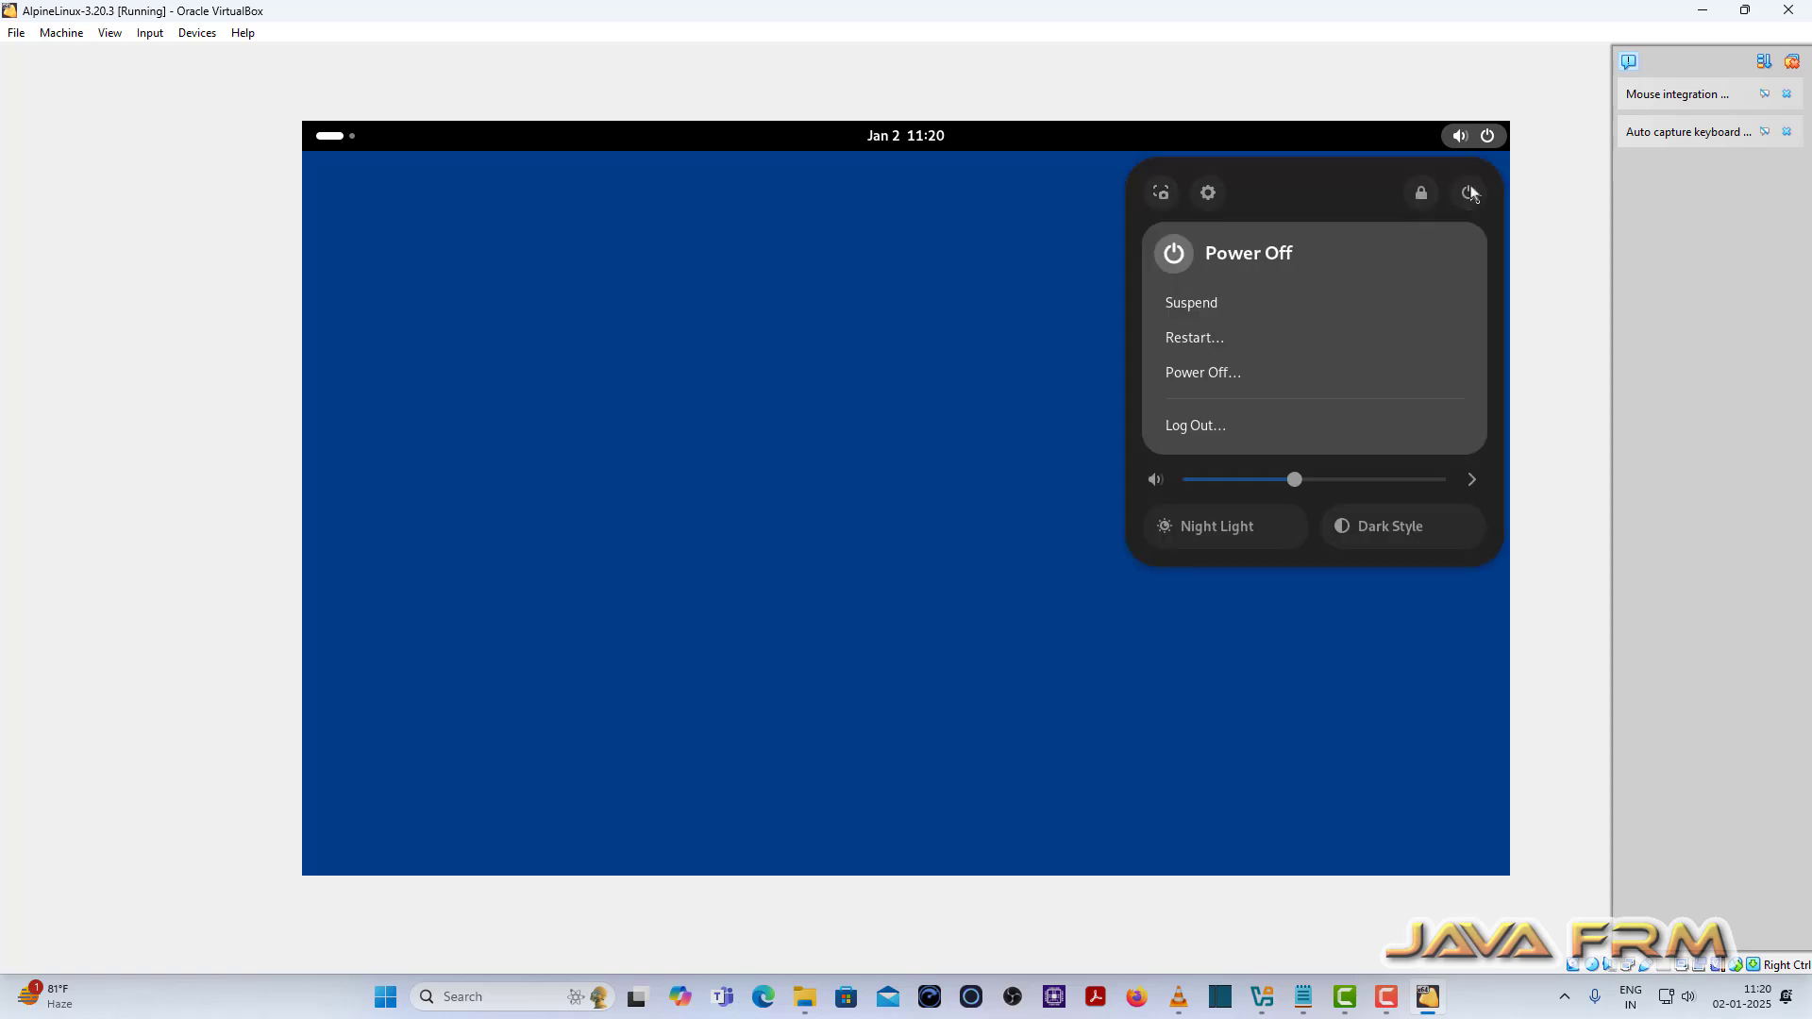
click(1211, 375)
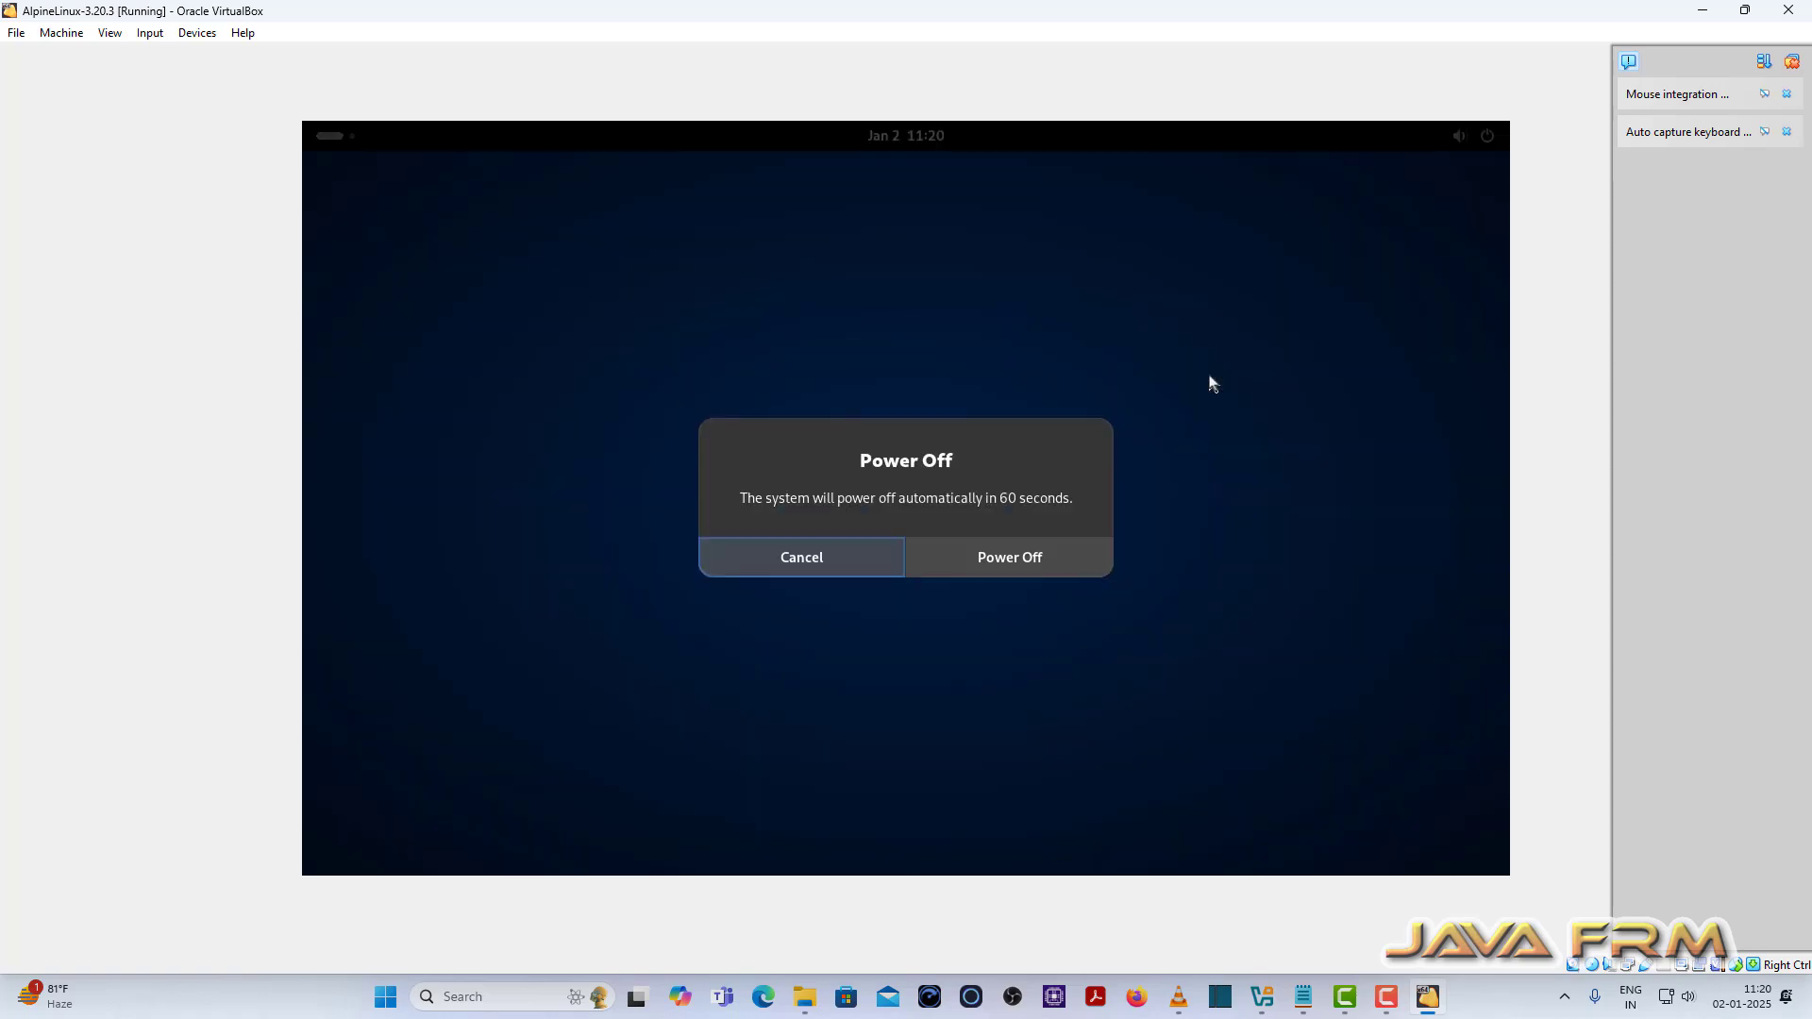
click(1006, 557)
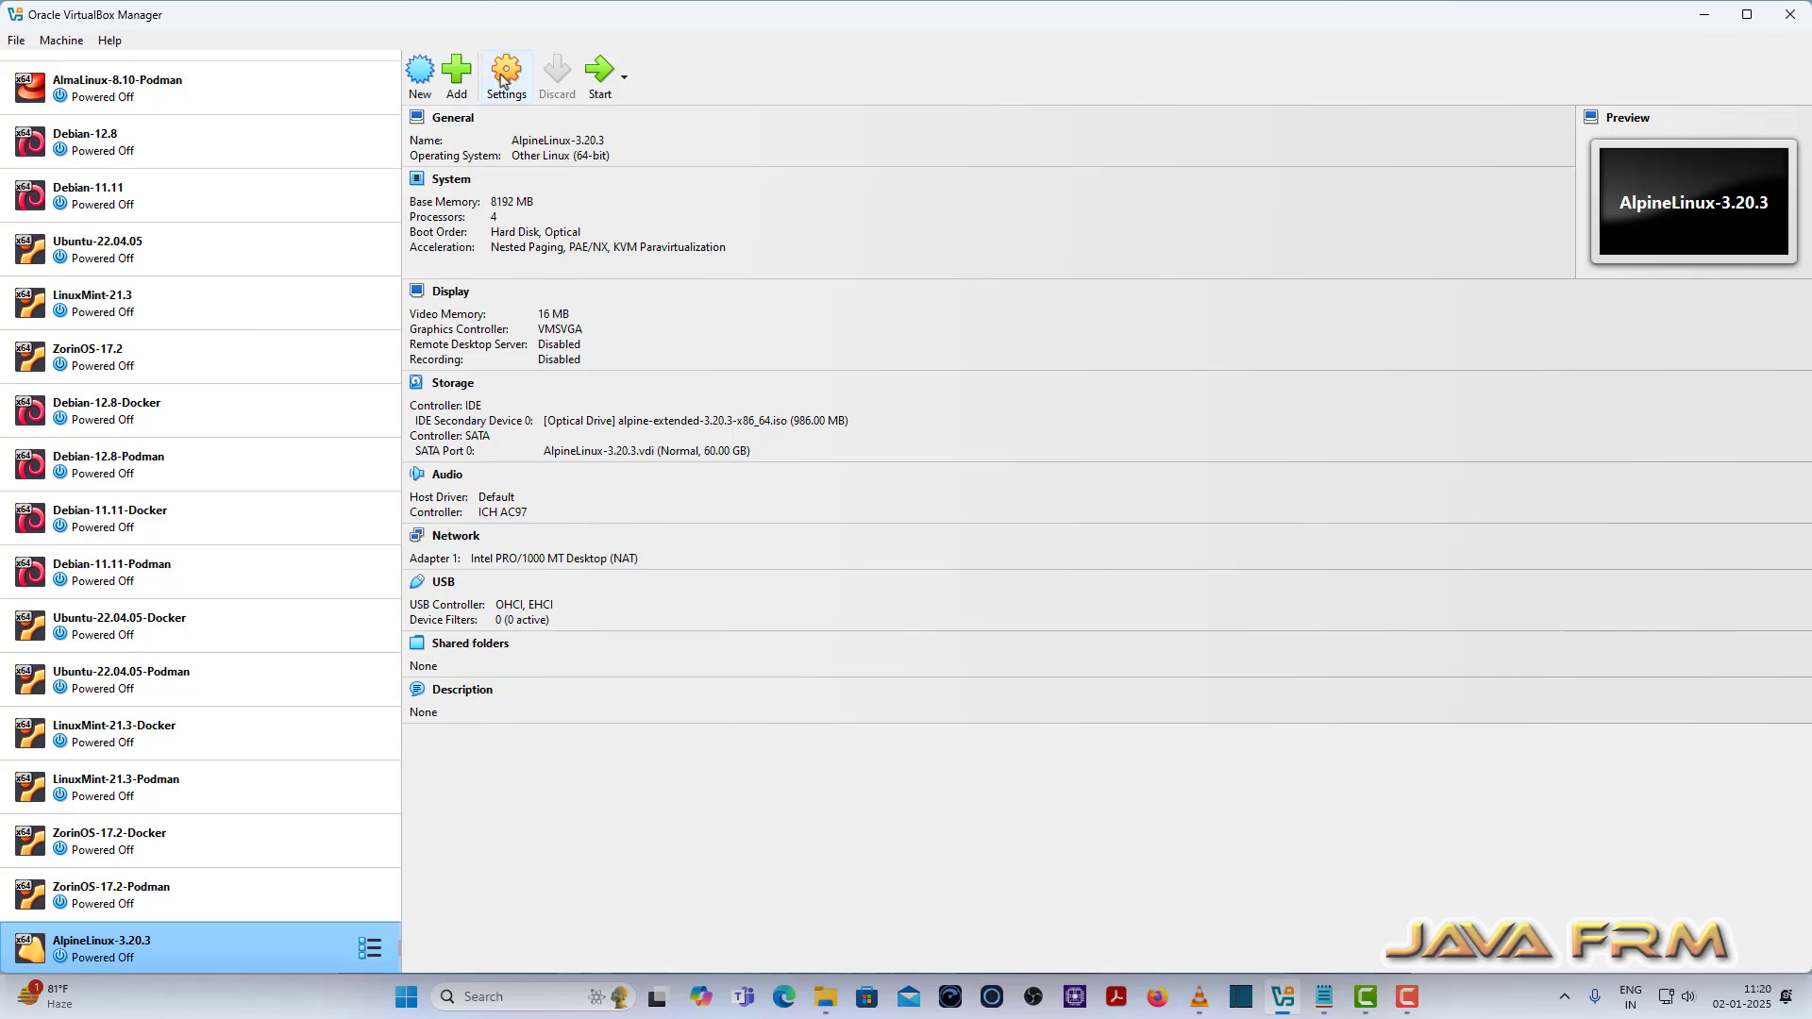
Step: Set Shared Clipboard and Drag'n'Drop to Bidirectional under General > Advanced and save the settings
click(506, 75)
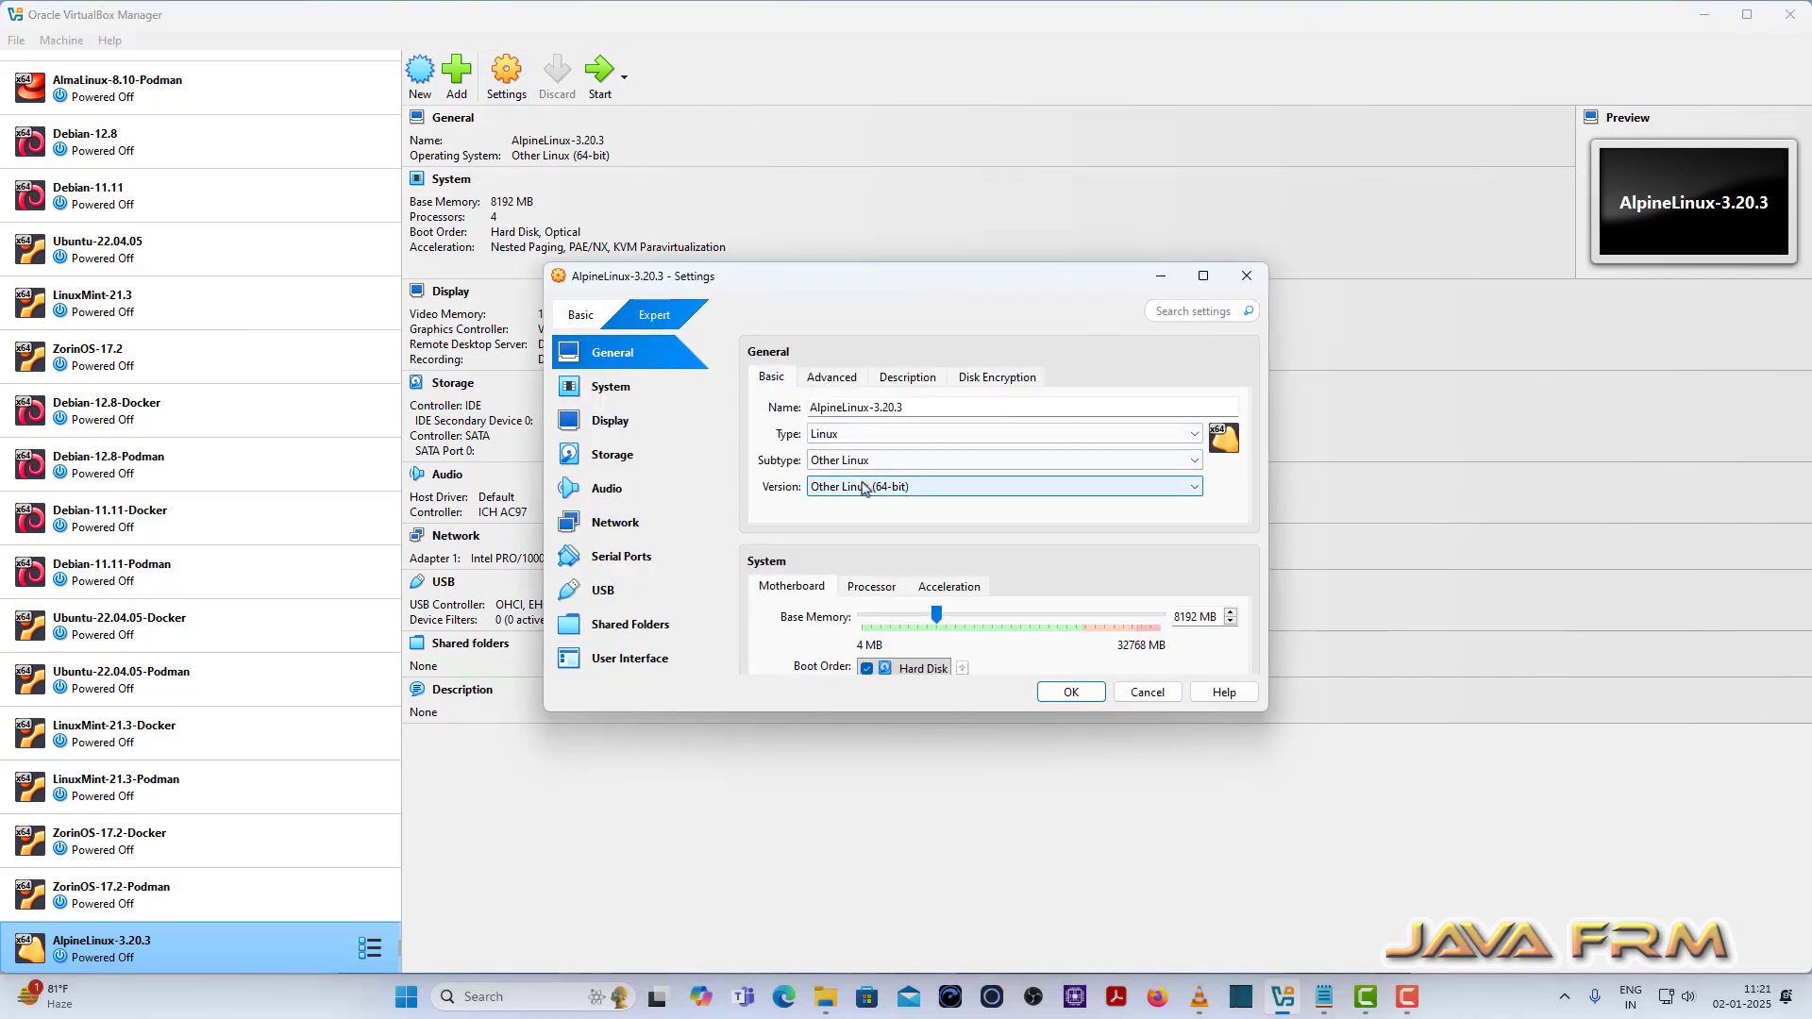
click(826, 380)
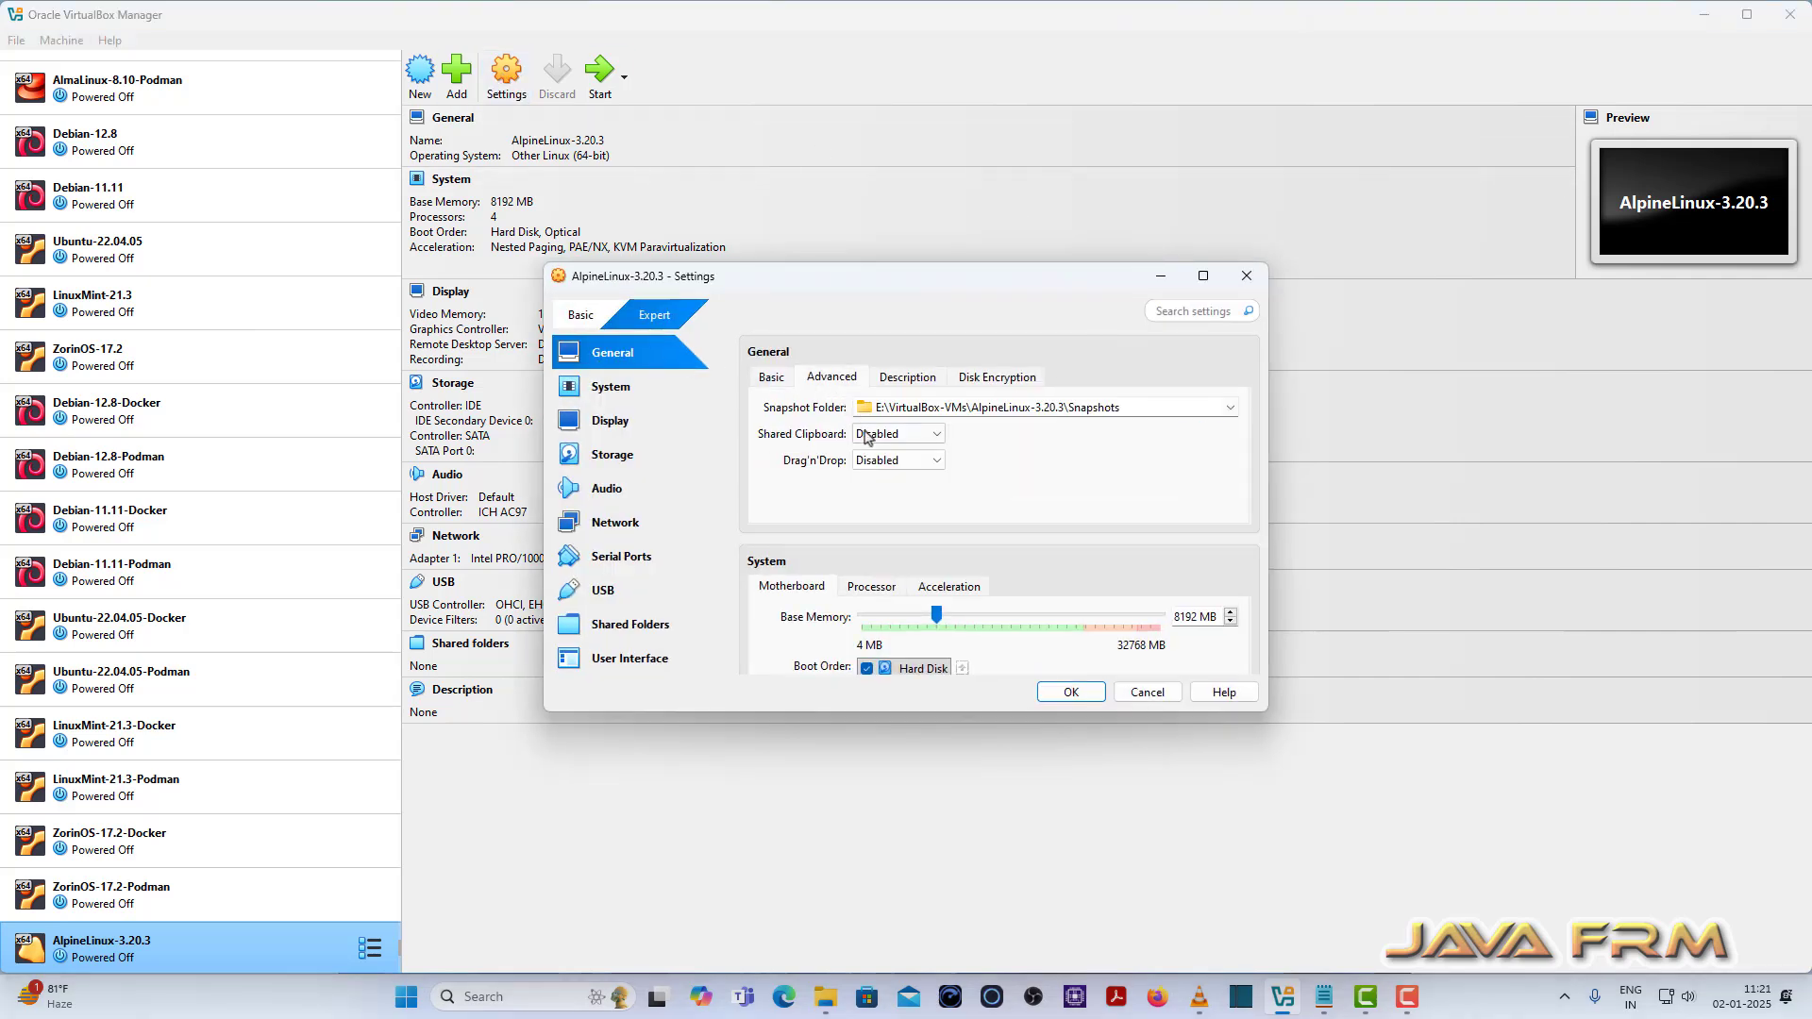
click(898, 435)
click(897, 503)
click(899, 459)
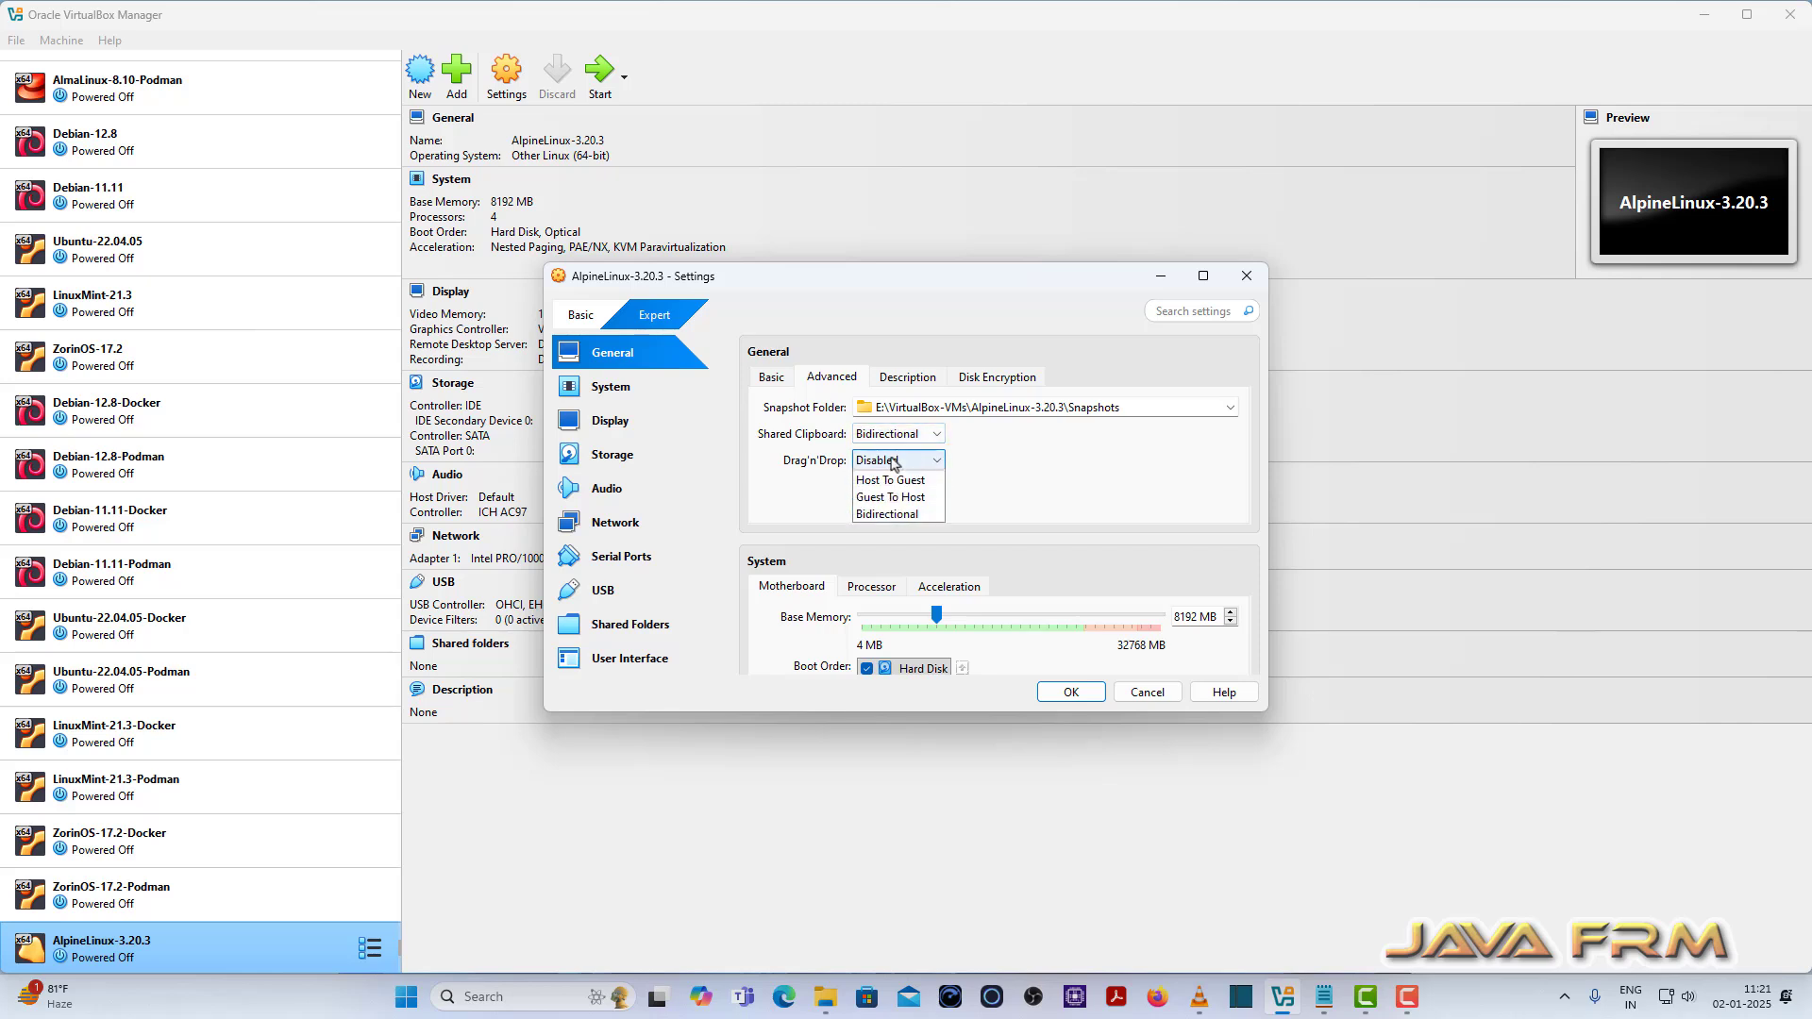
click(897, 531)
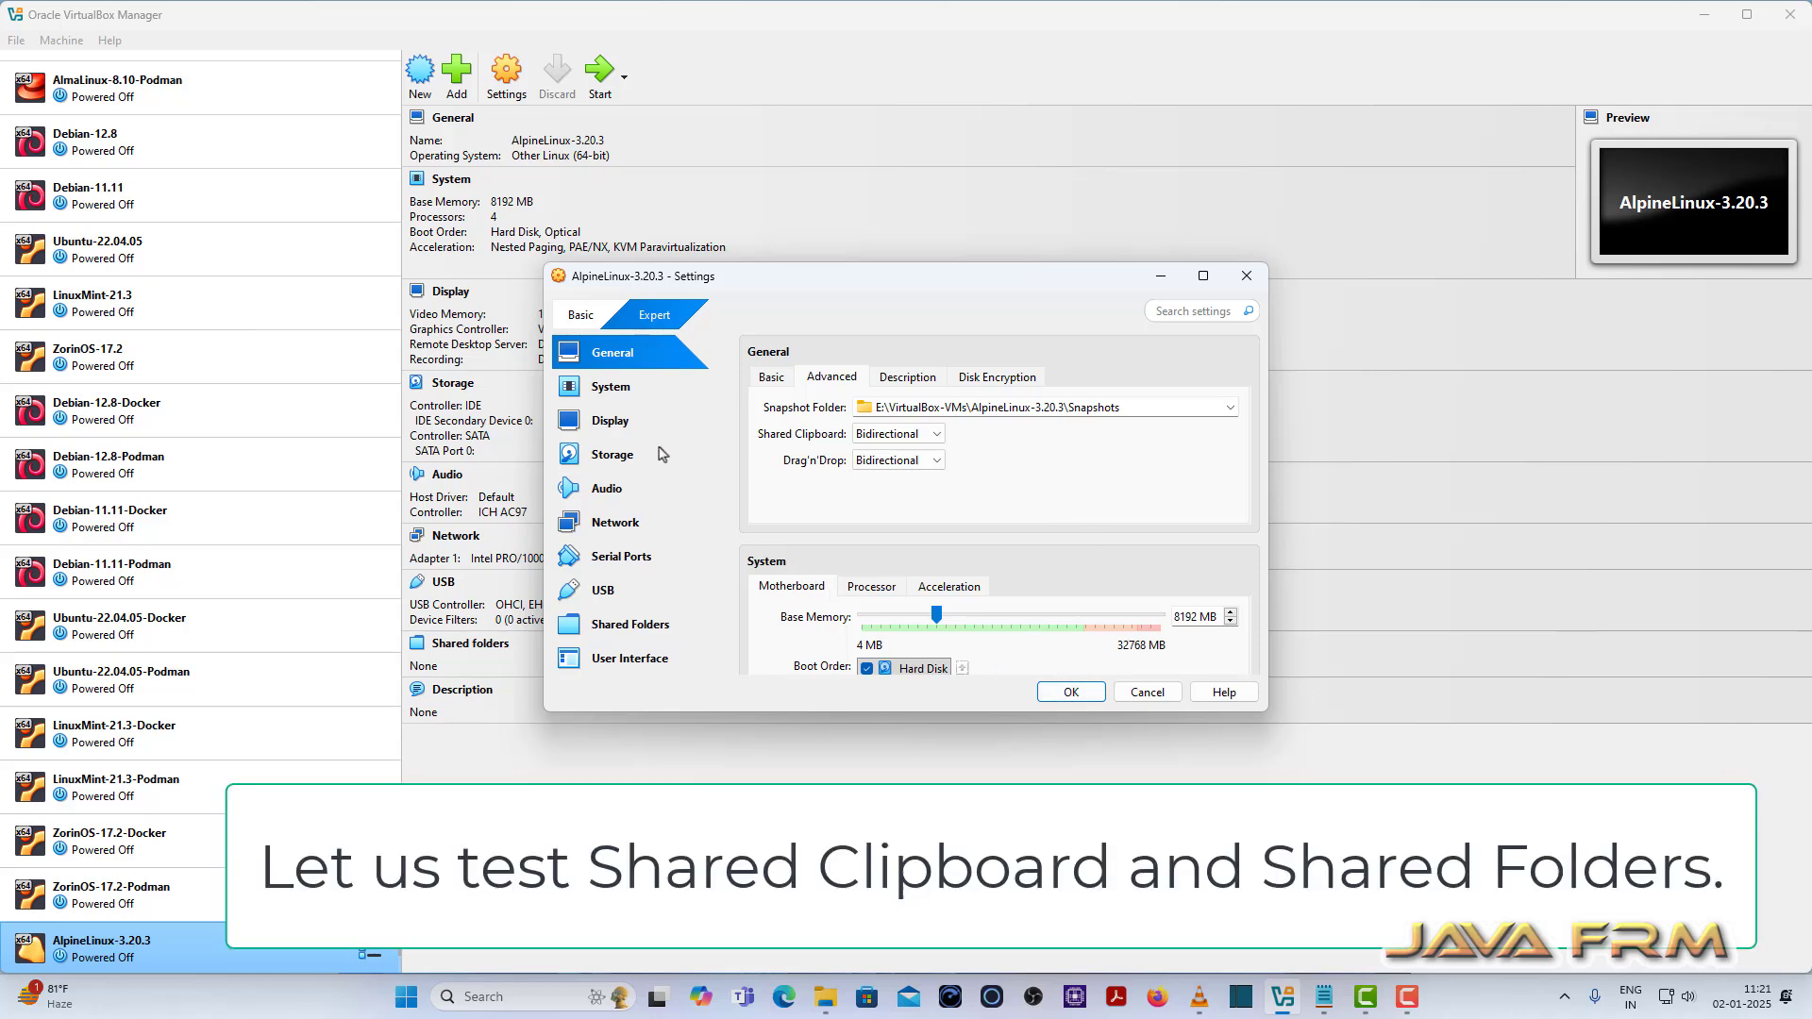
click(612, 398)
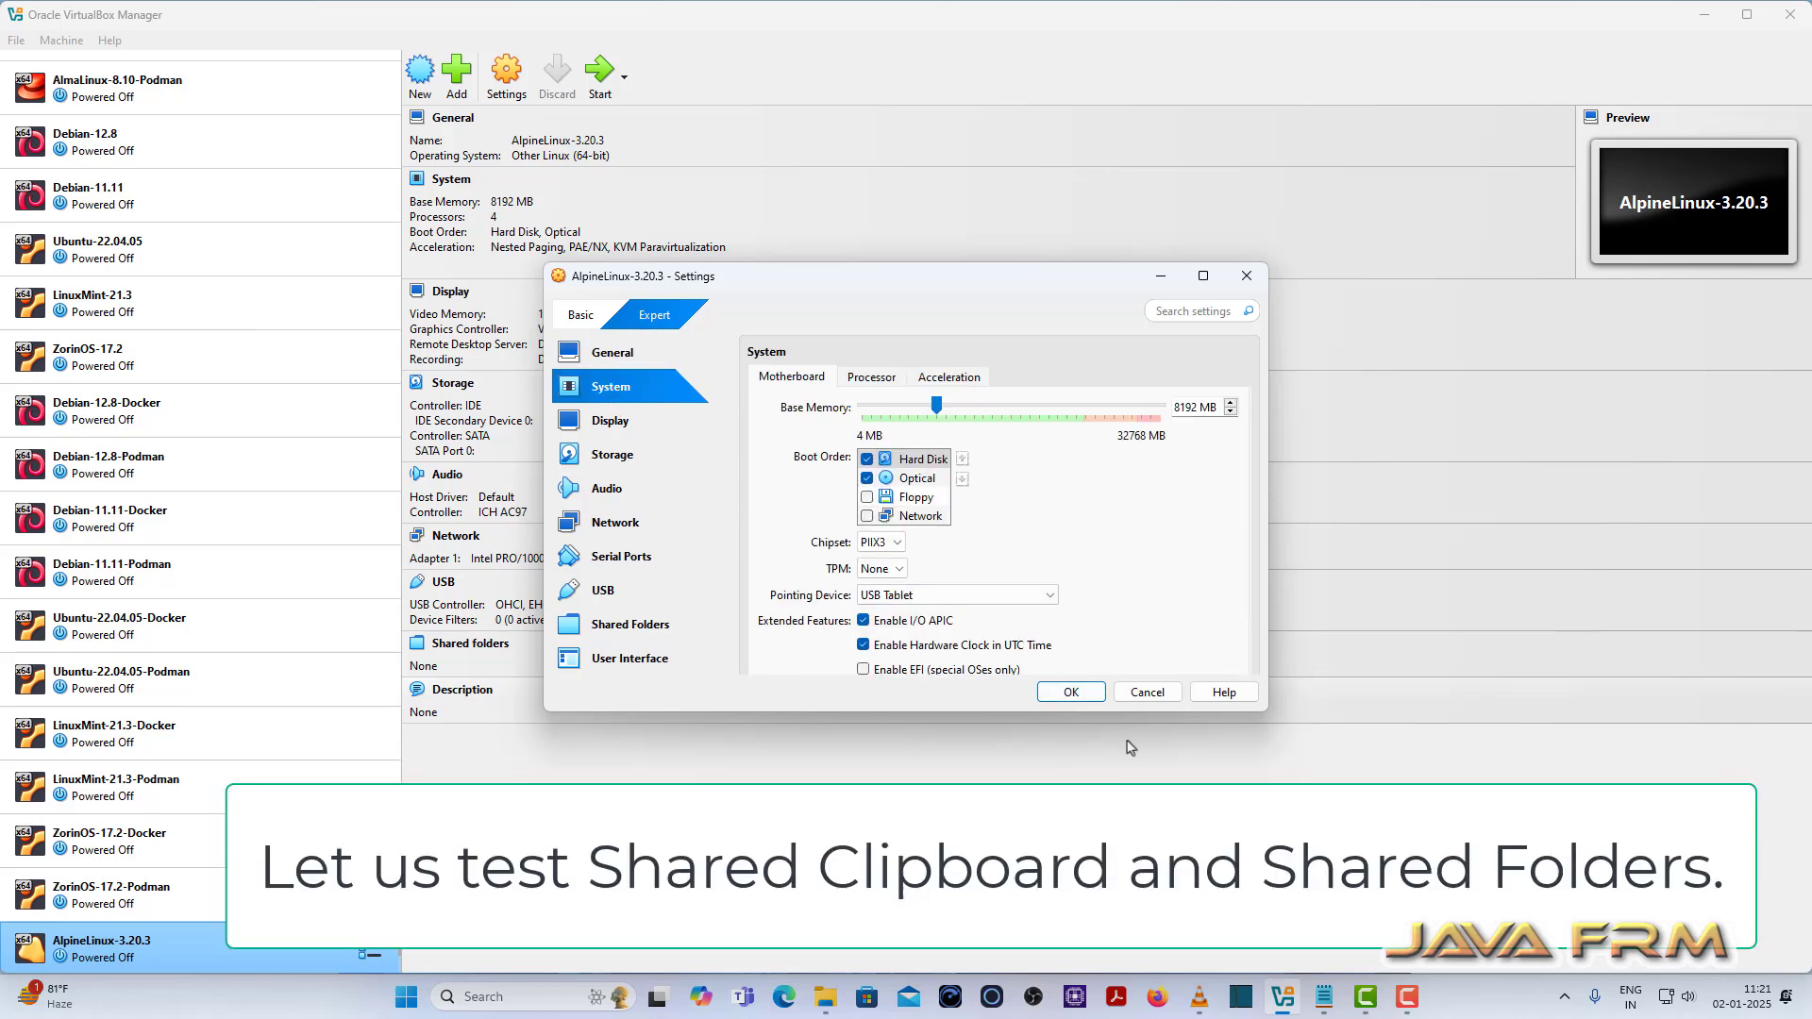
click(1072, 693)
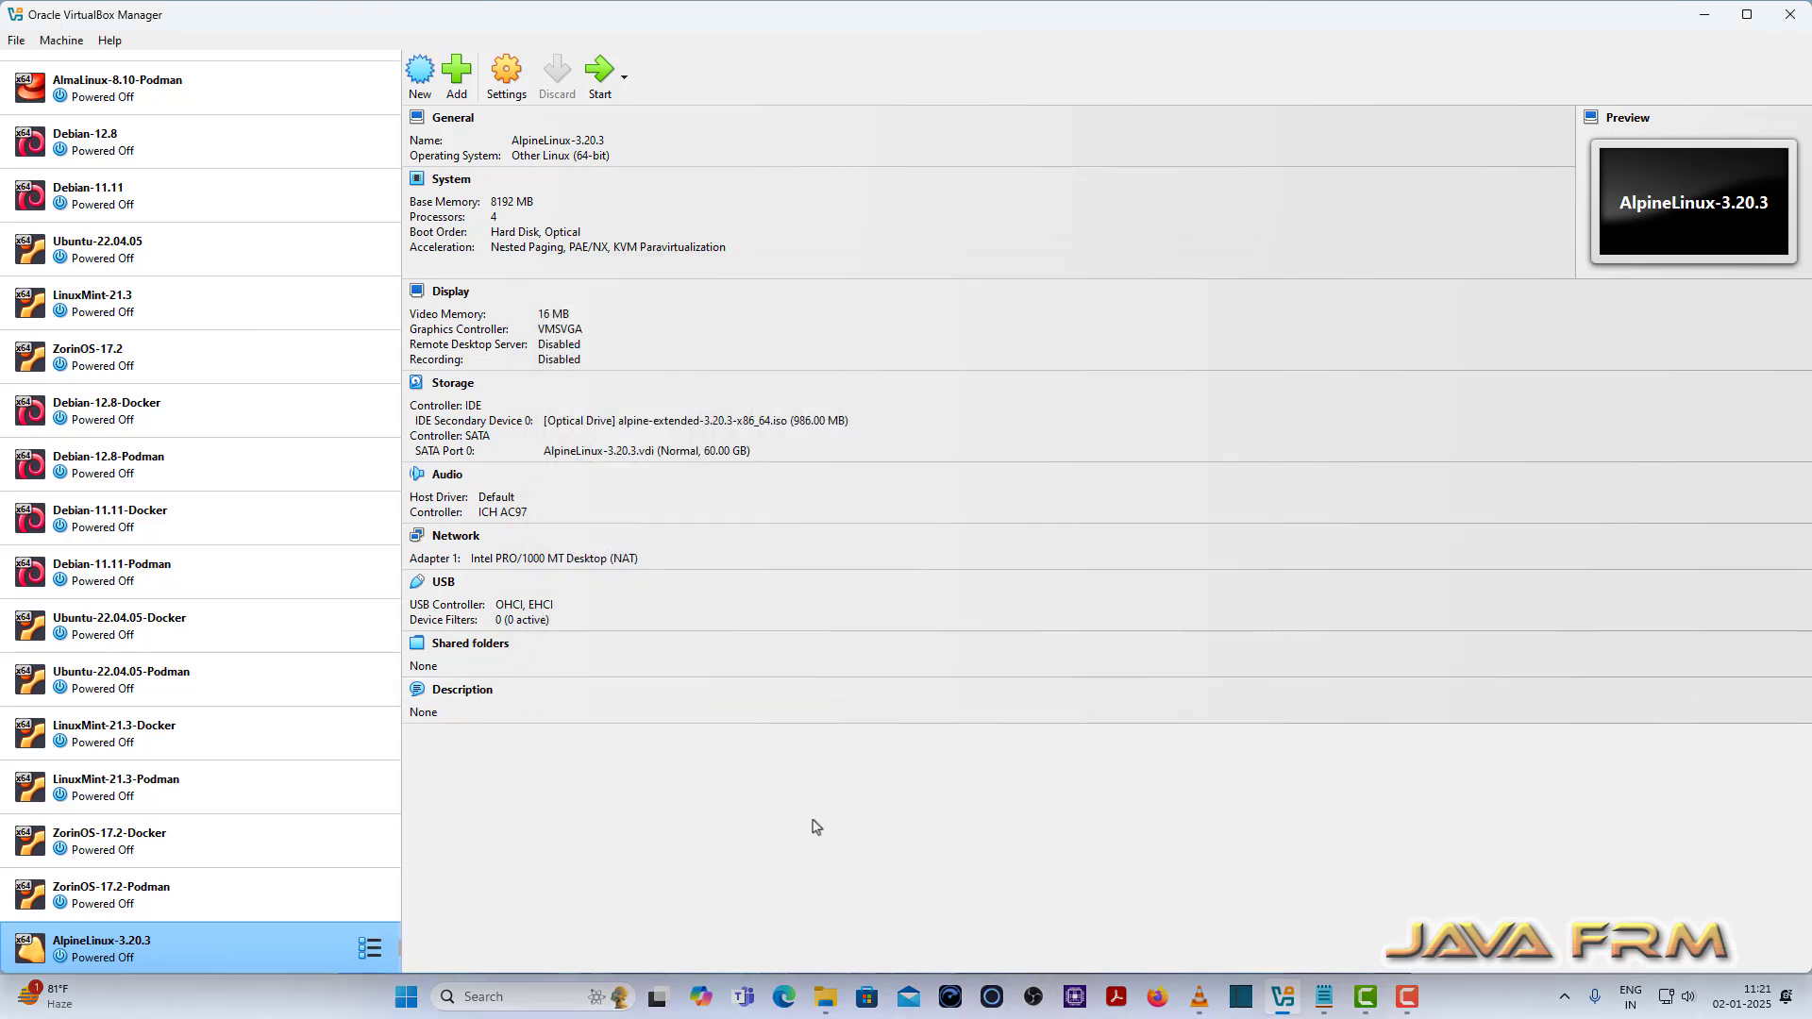
Step: Add H:\Docker-Software as an auto-mounted shared folder in the VM settings and save
click(507, 74)
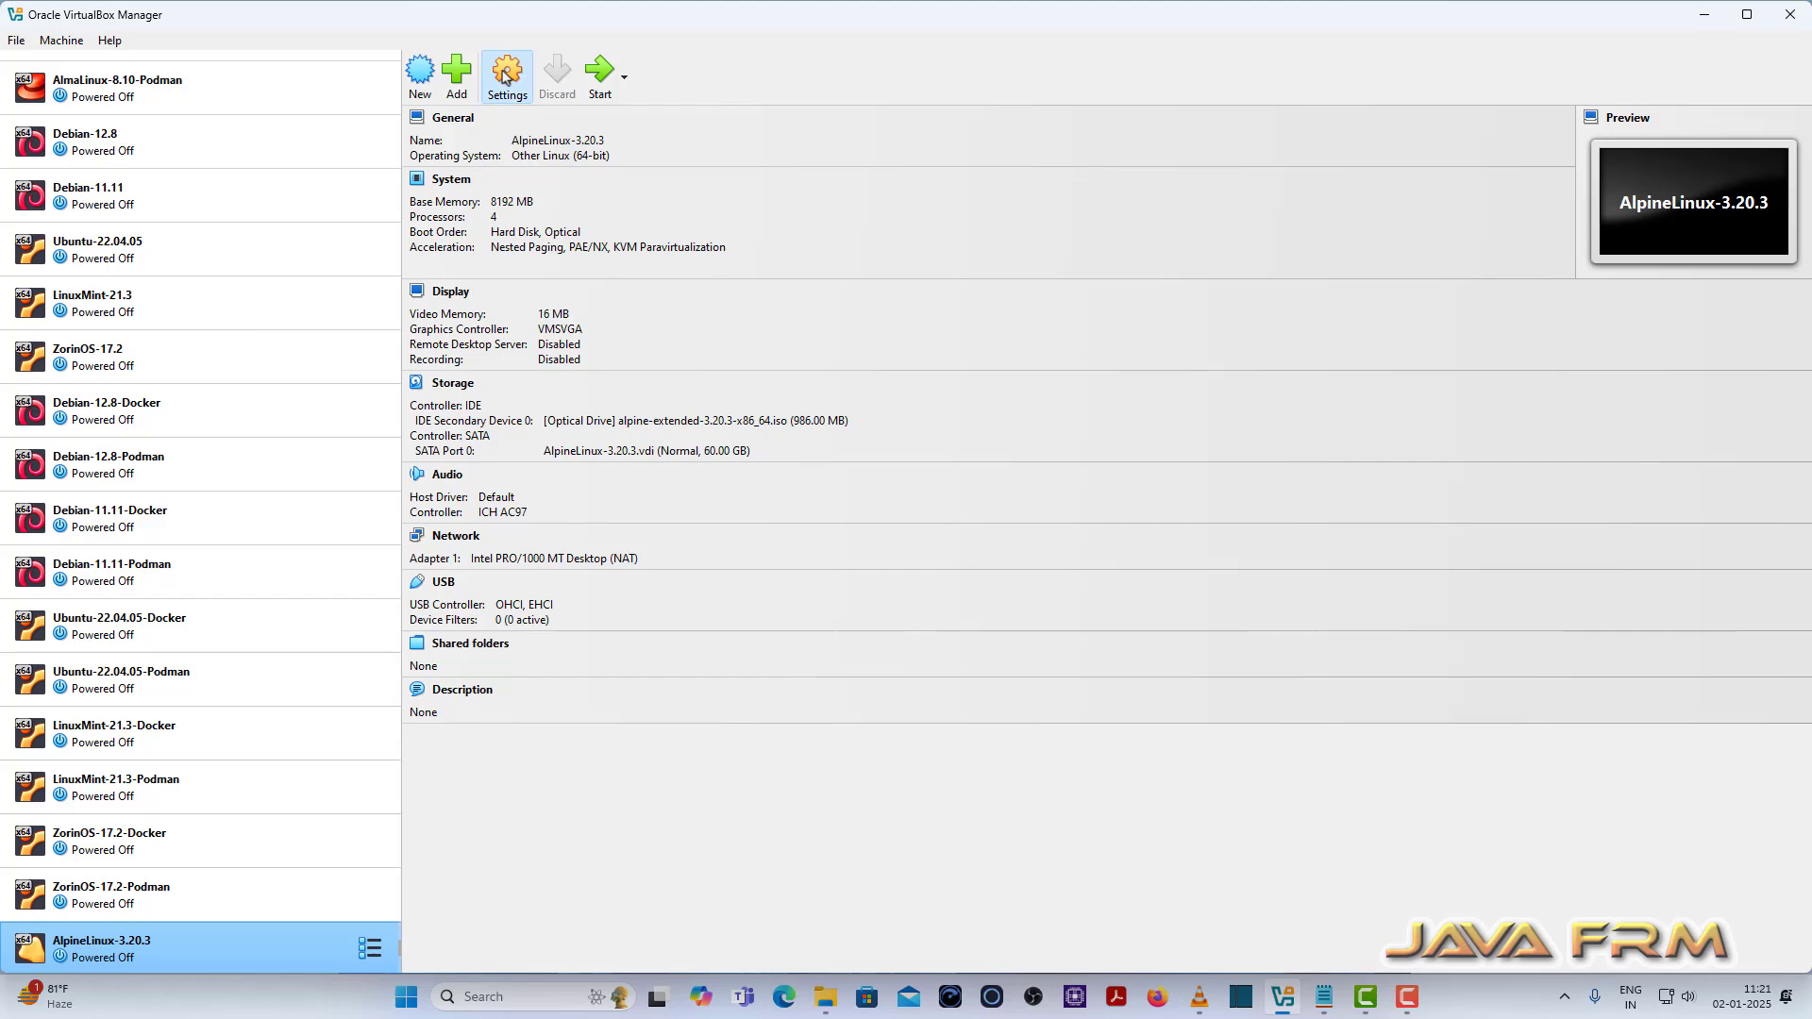
click(652, 637)
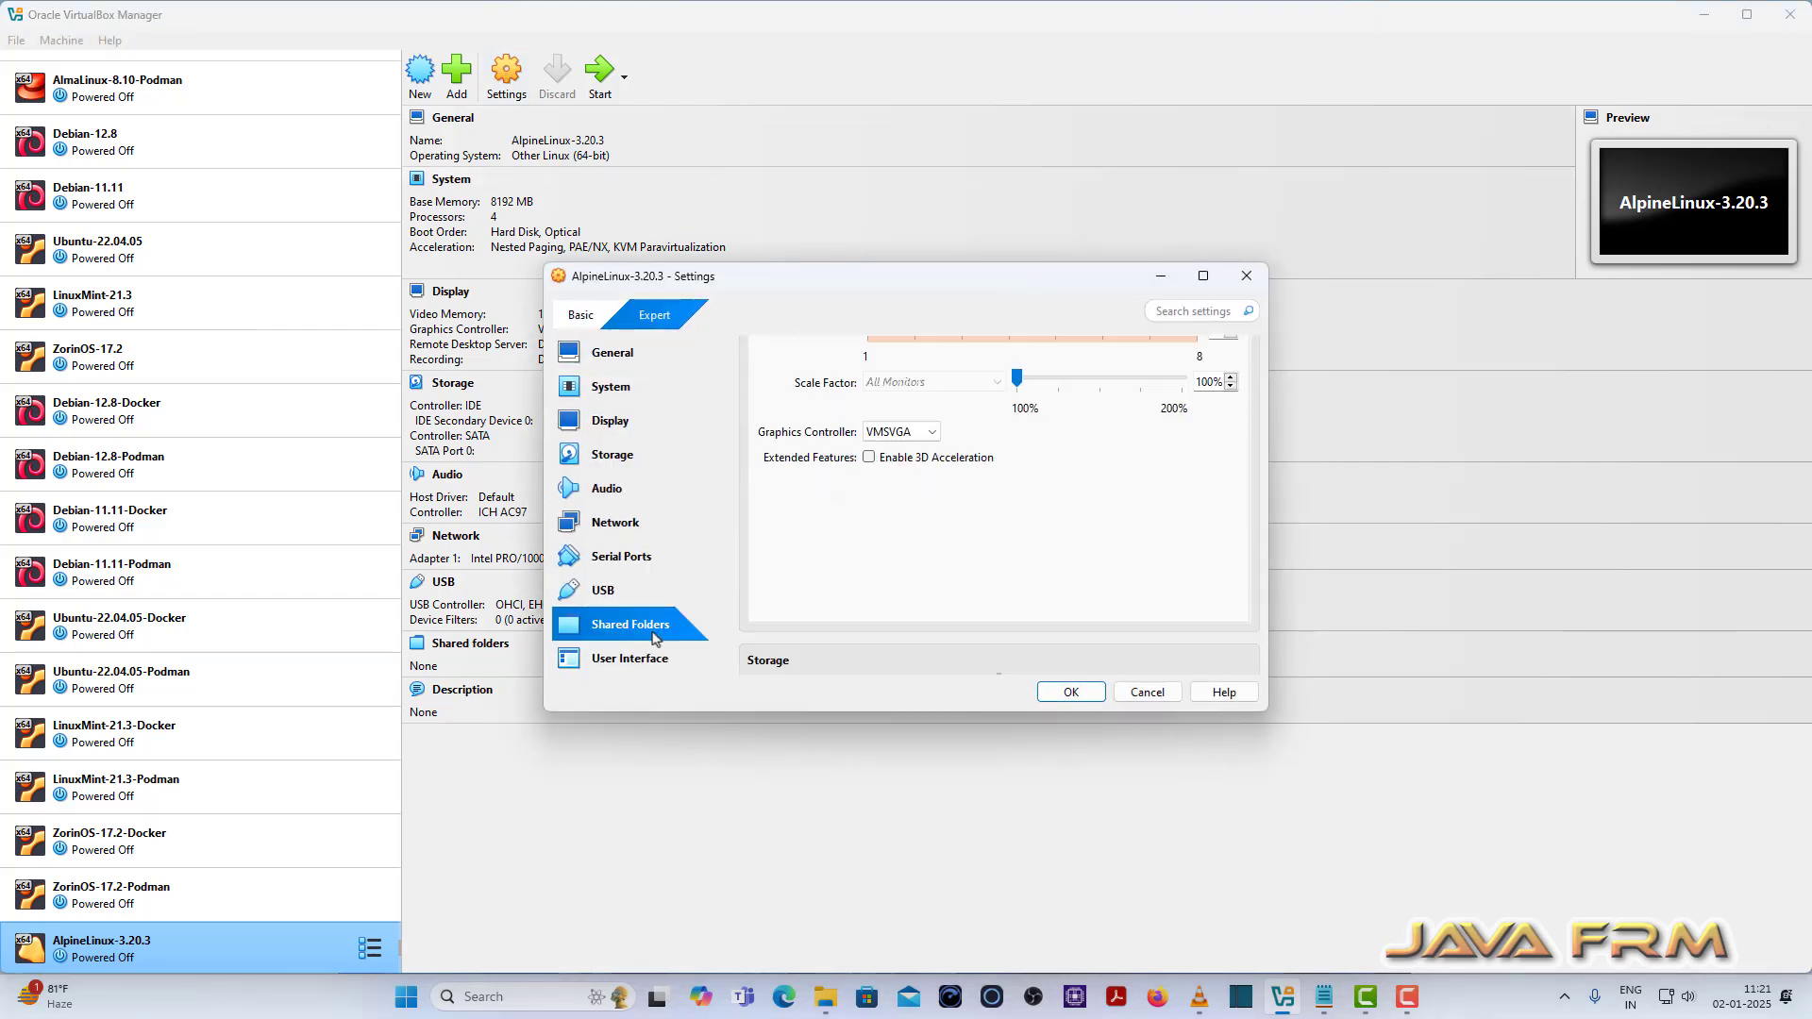
click(1240, 376)
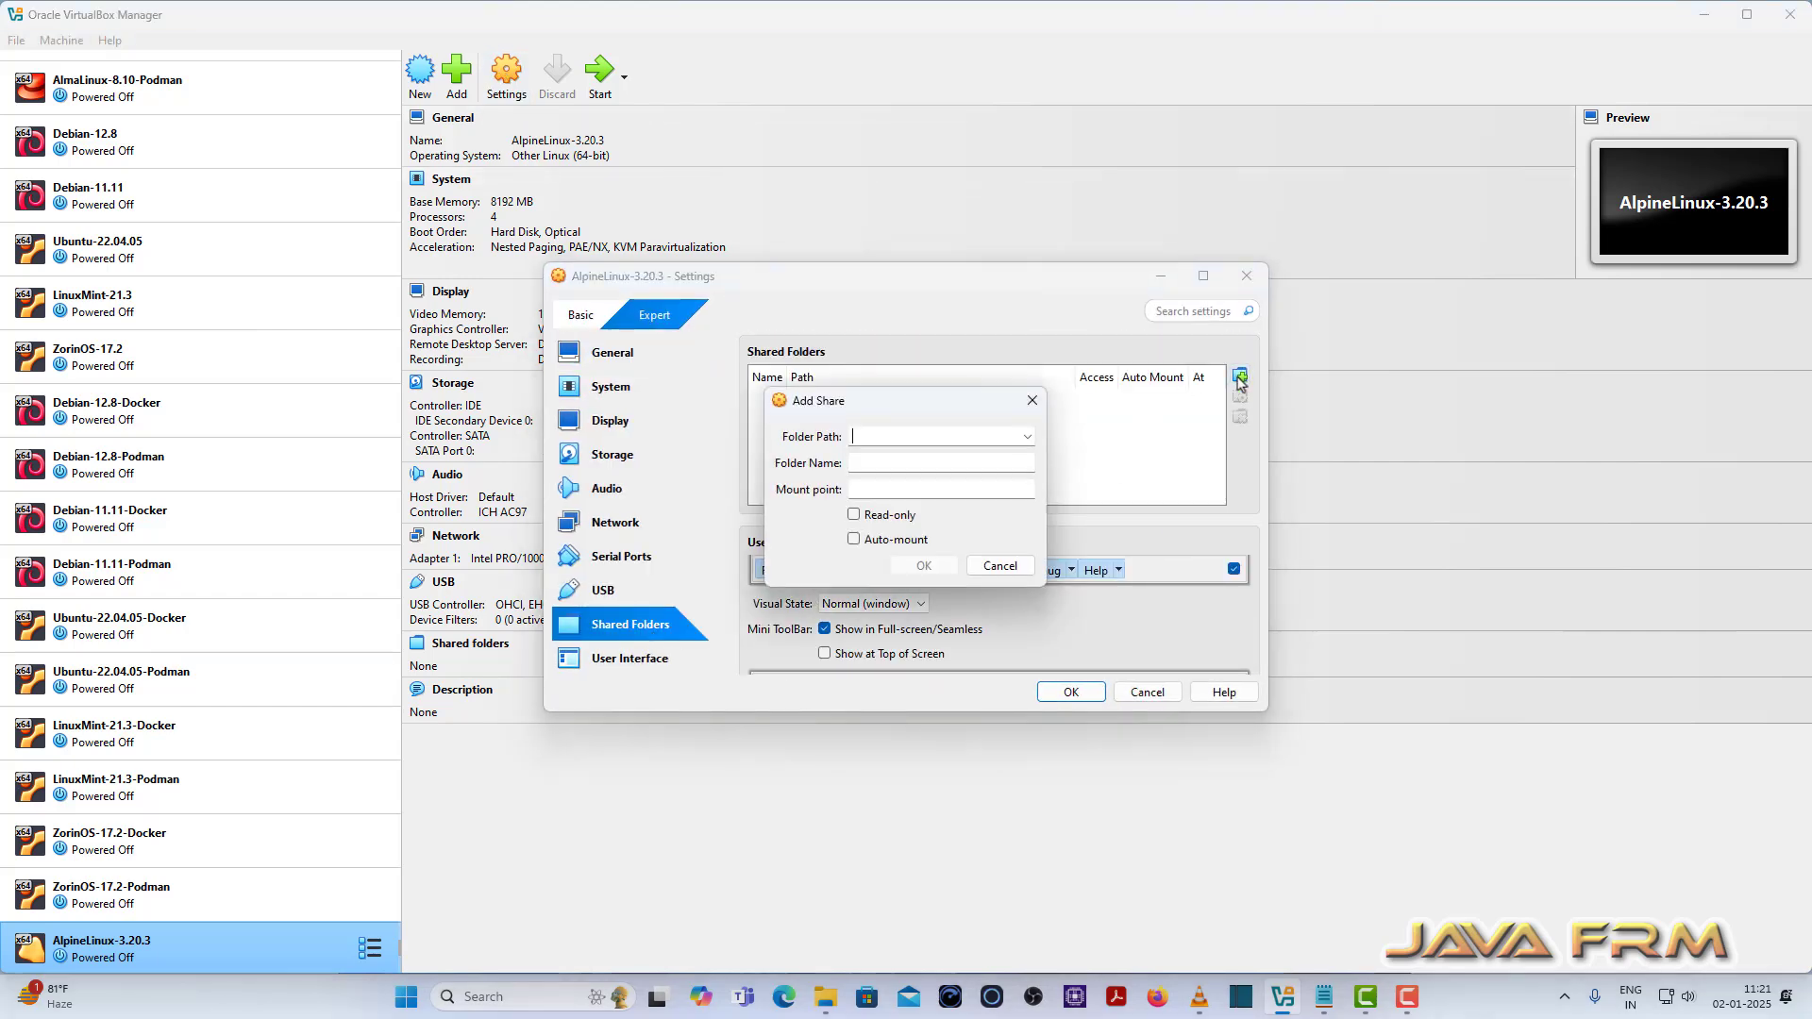
click(1025, 437)
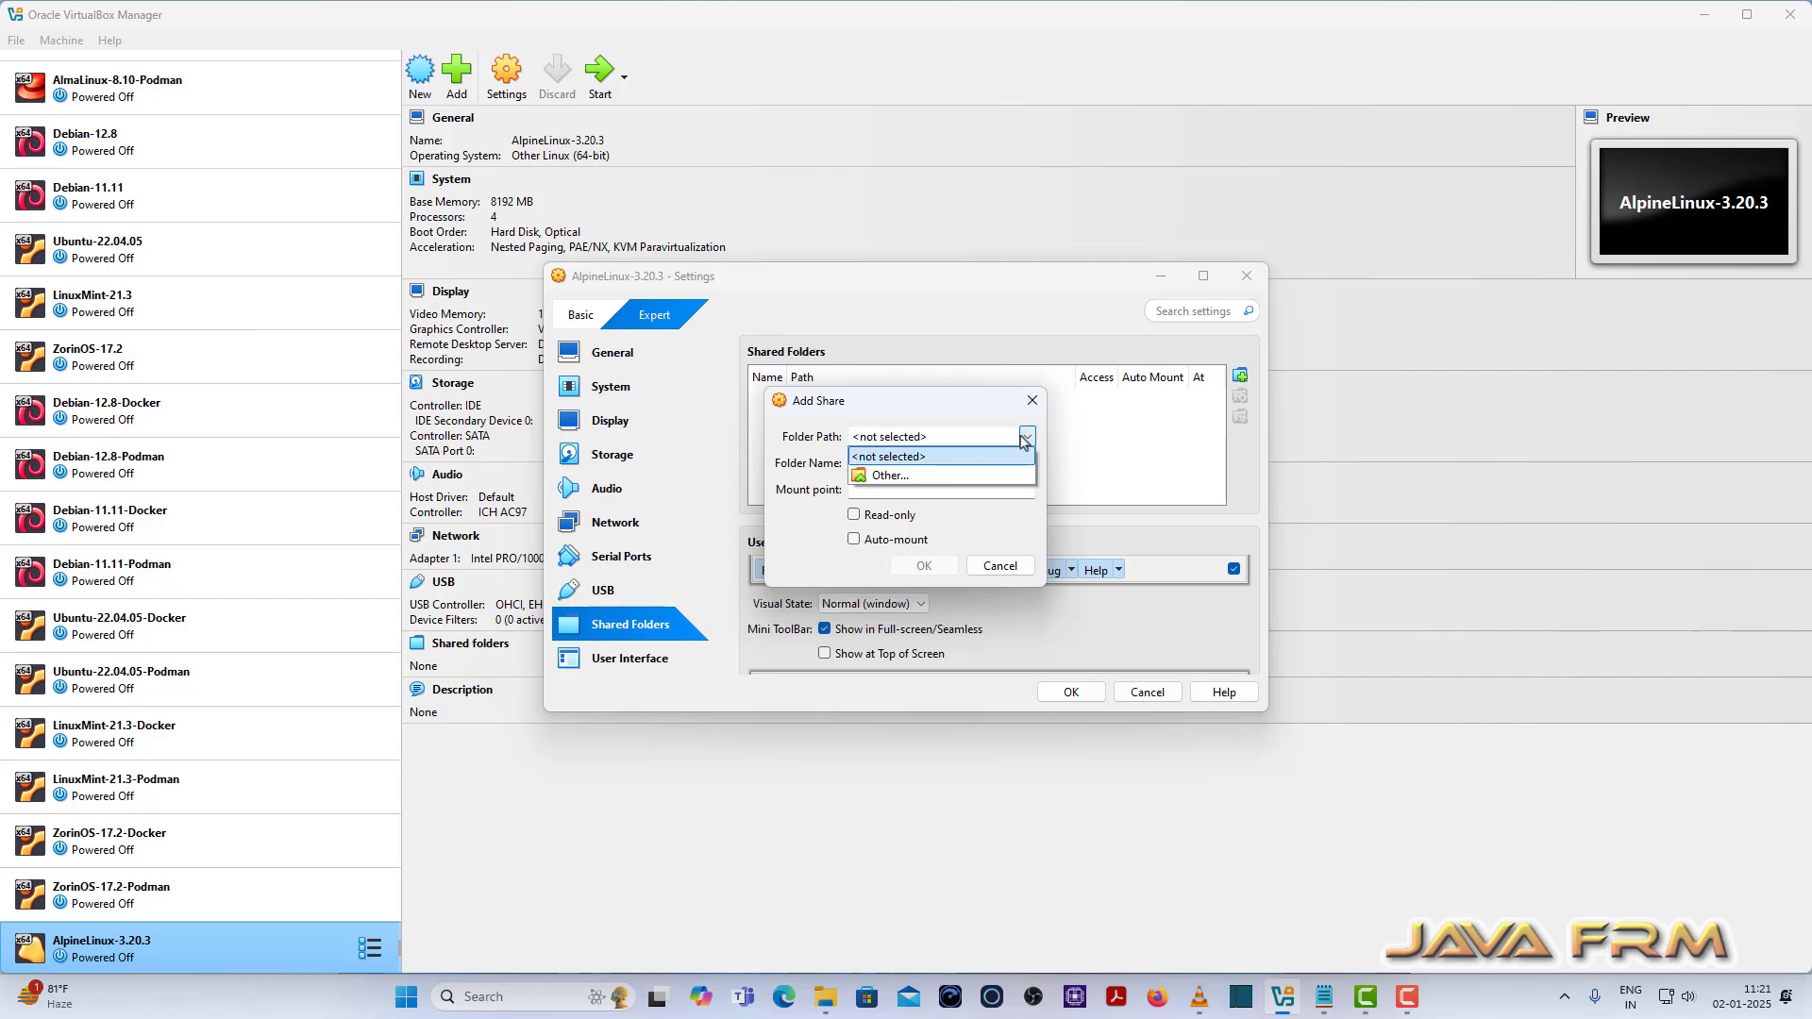
click(866, 479)
scroll(922, 786, down, 5)
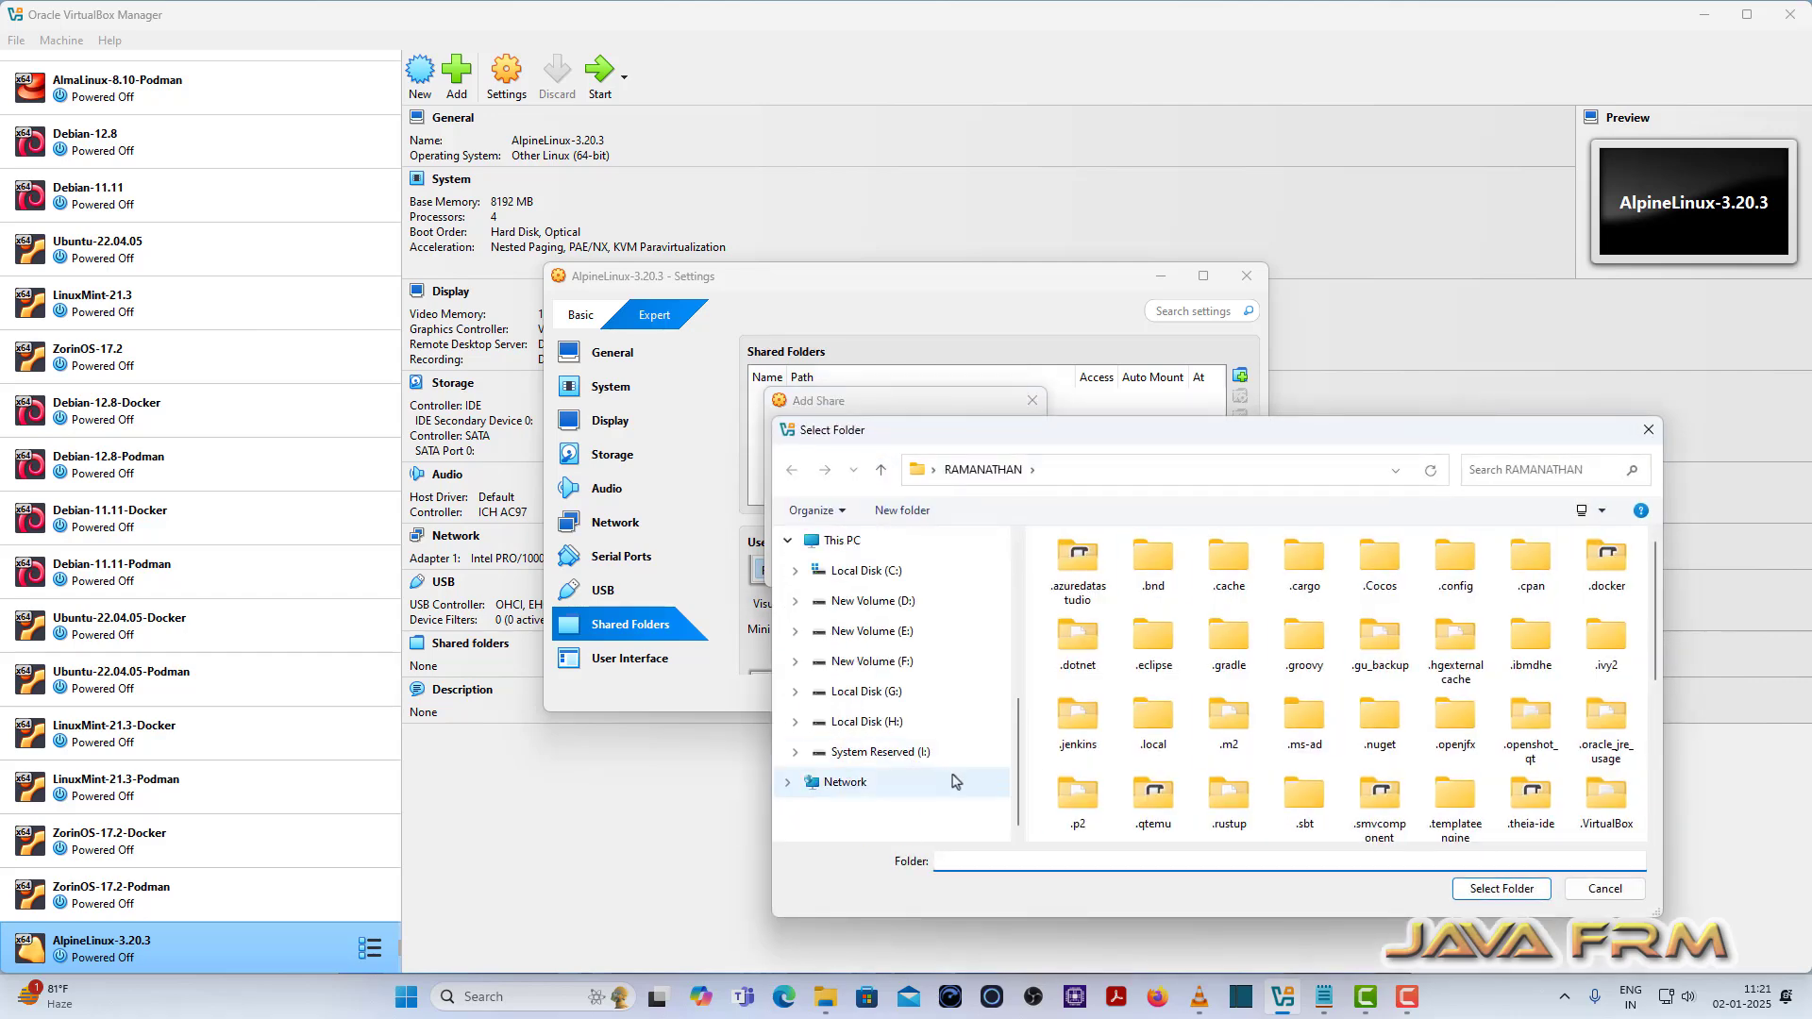
click(890, 723)
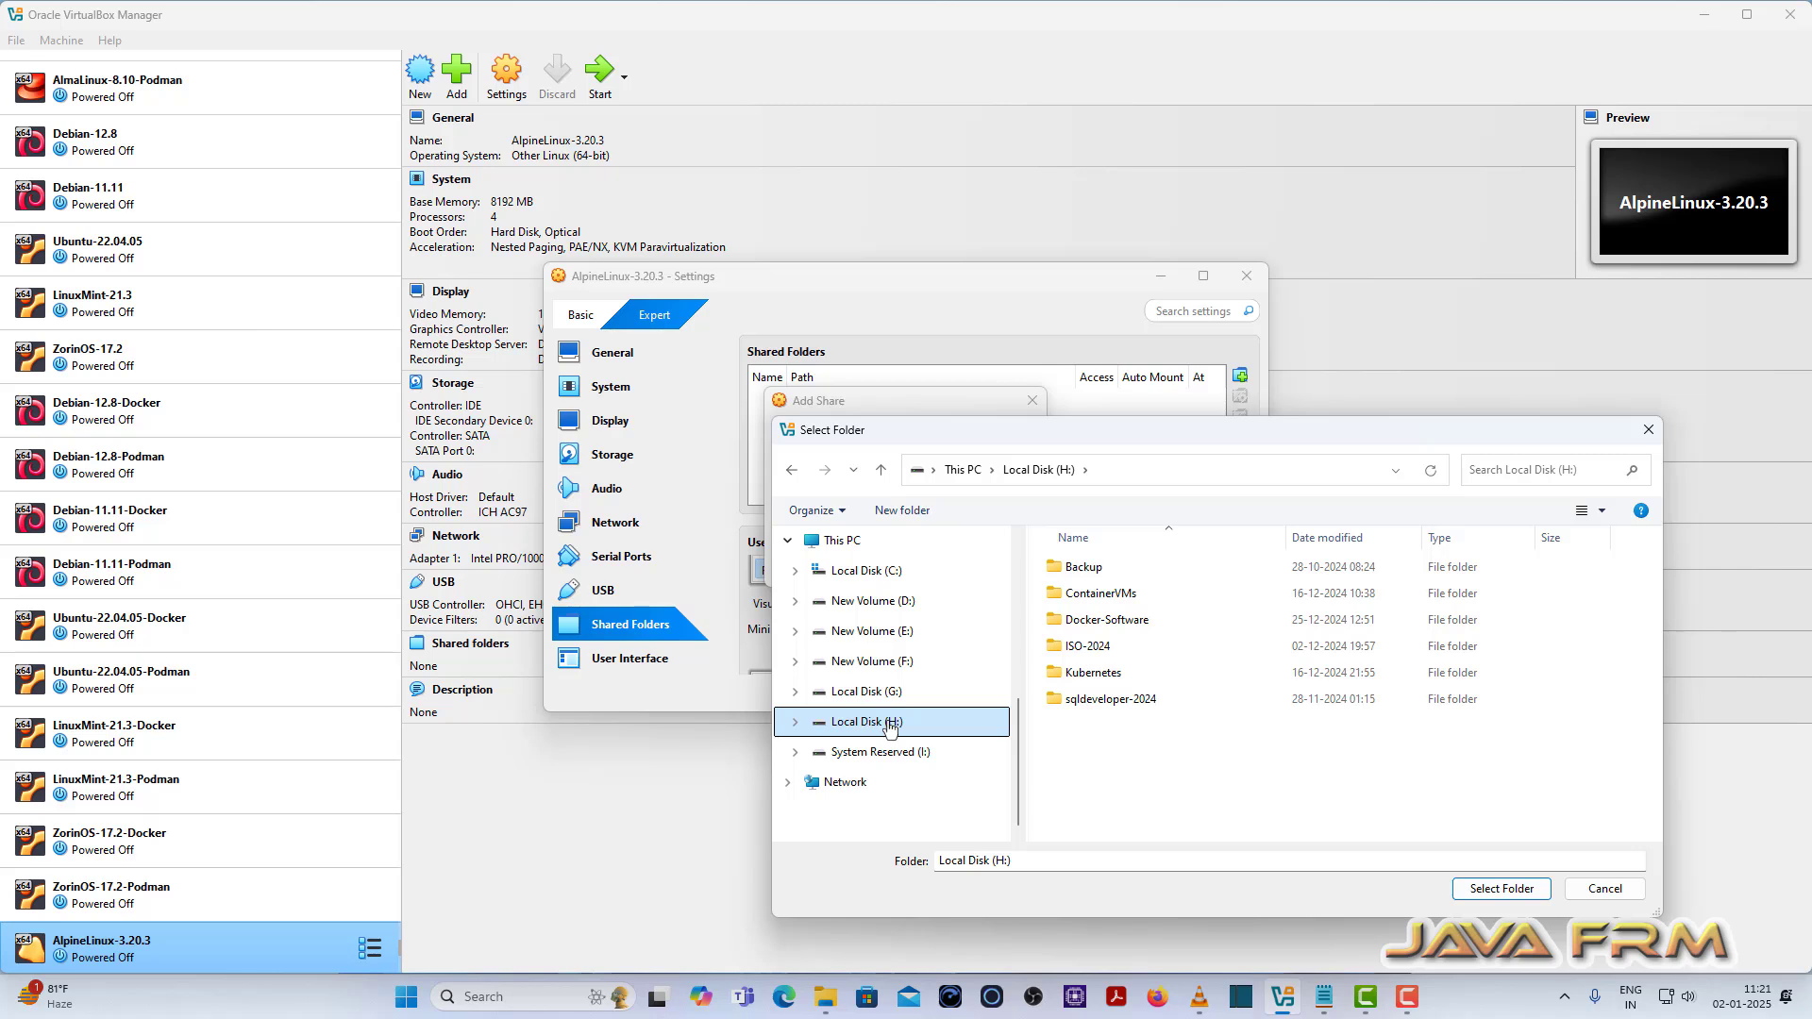
click(1120, 623)
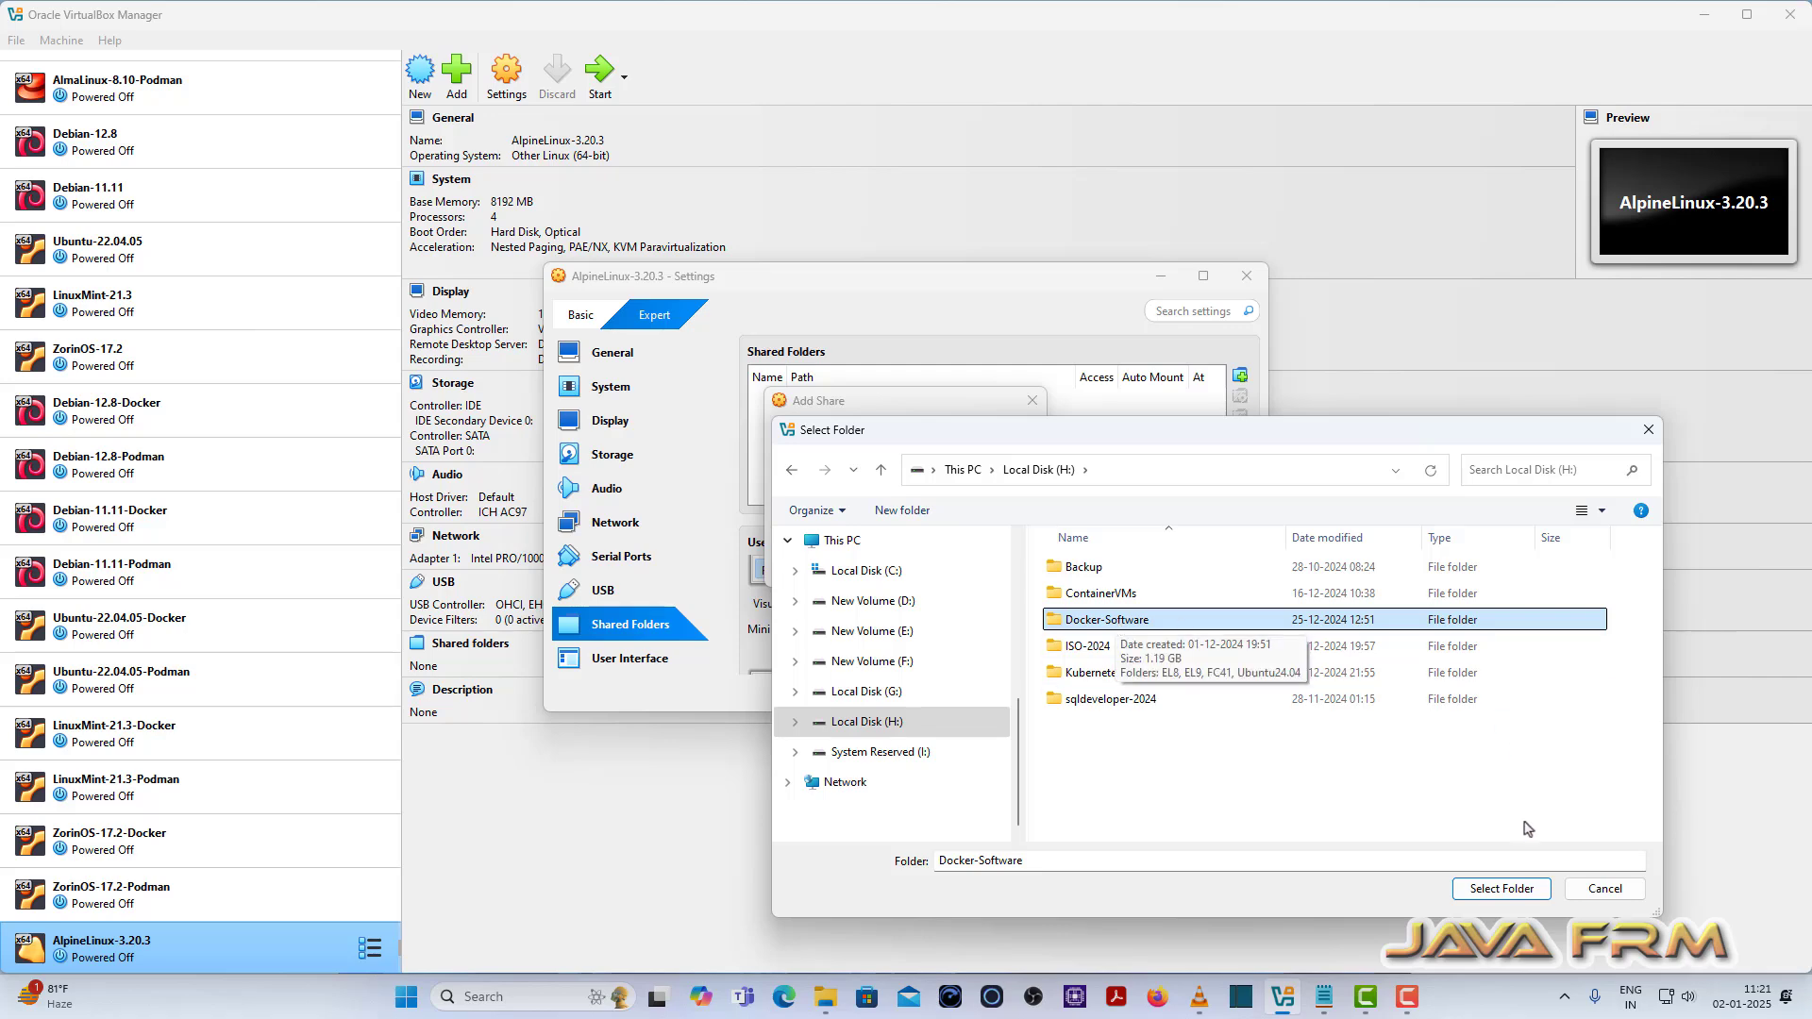
click(1503, 890)
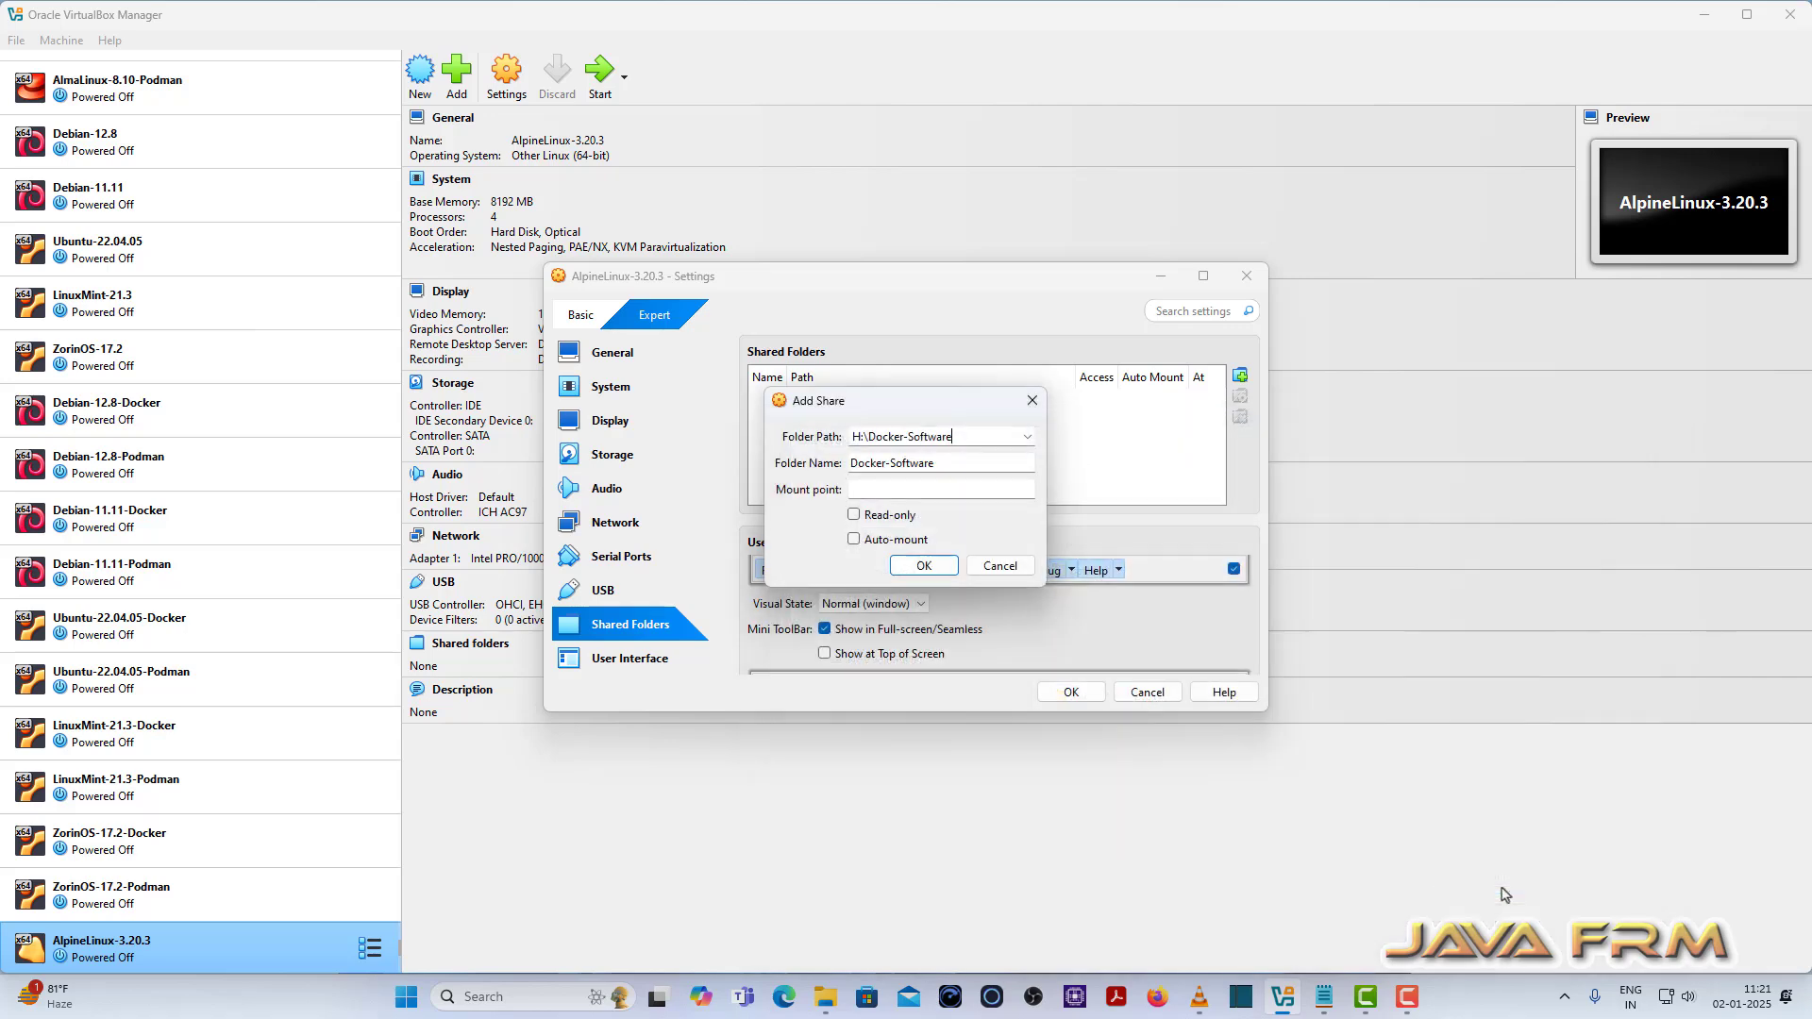
click(854, 539)
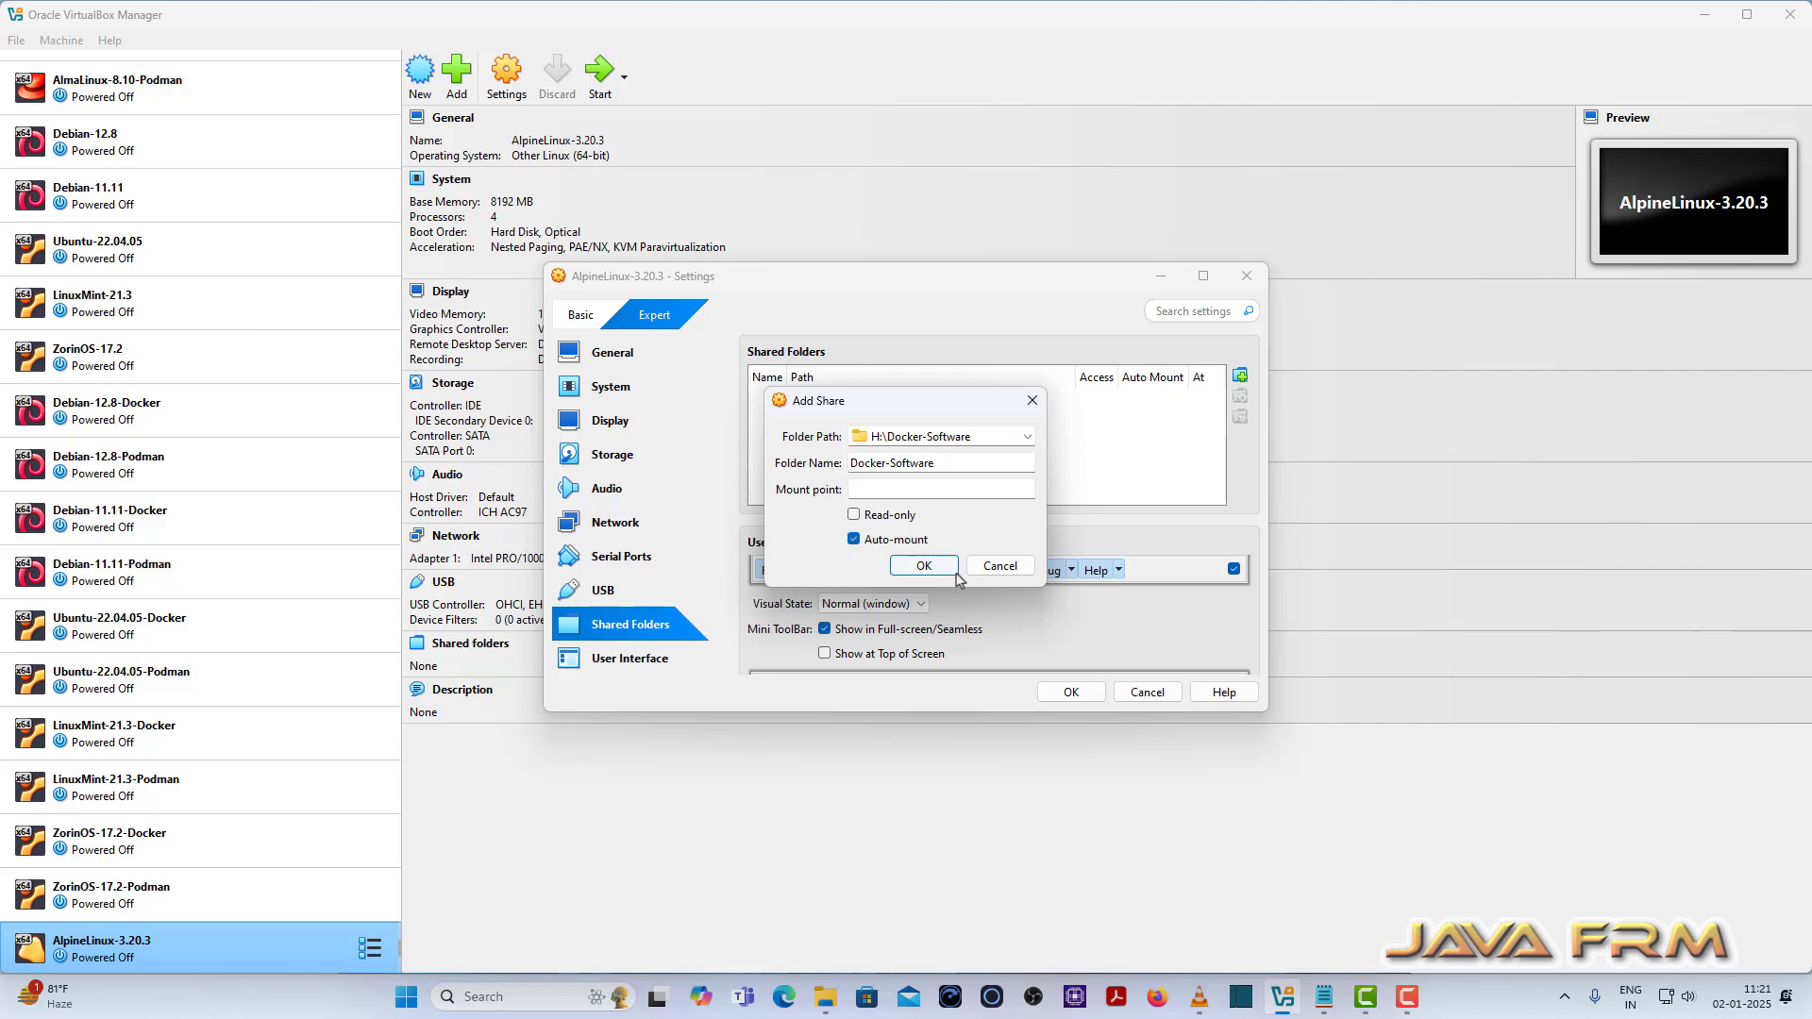
click(938, 570)
click(1071, 691)
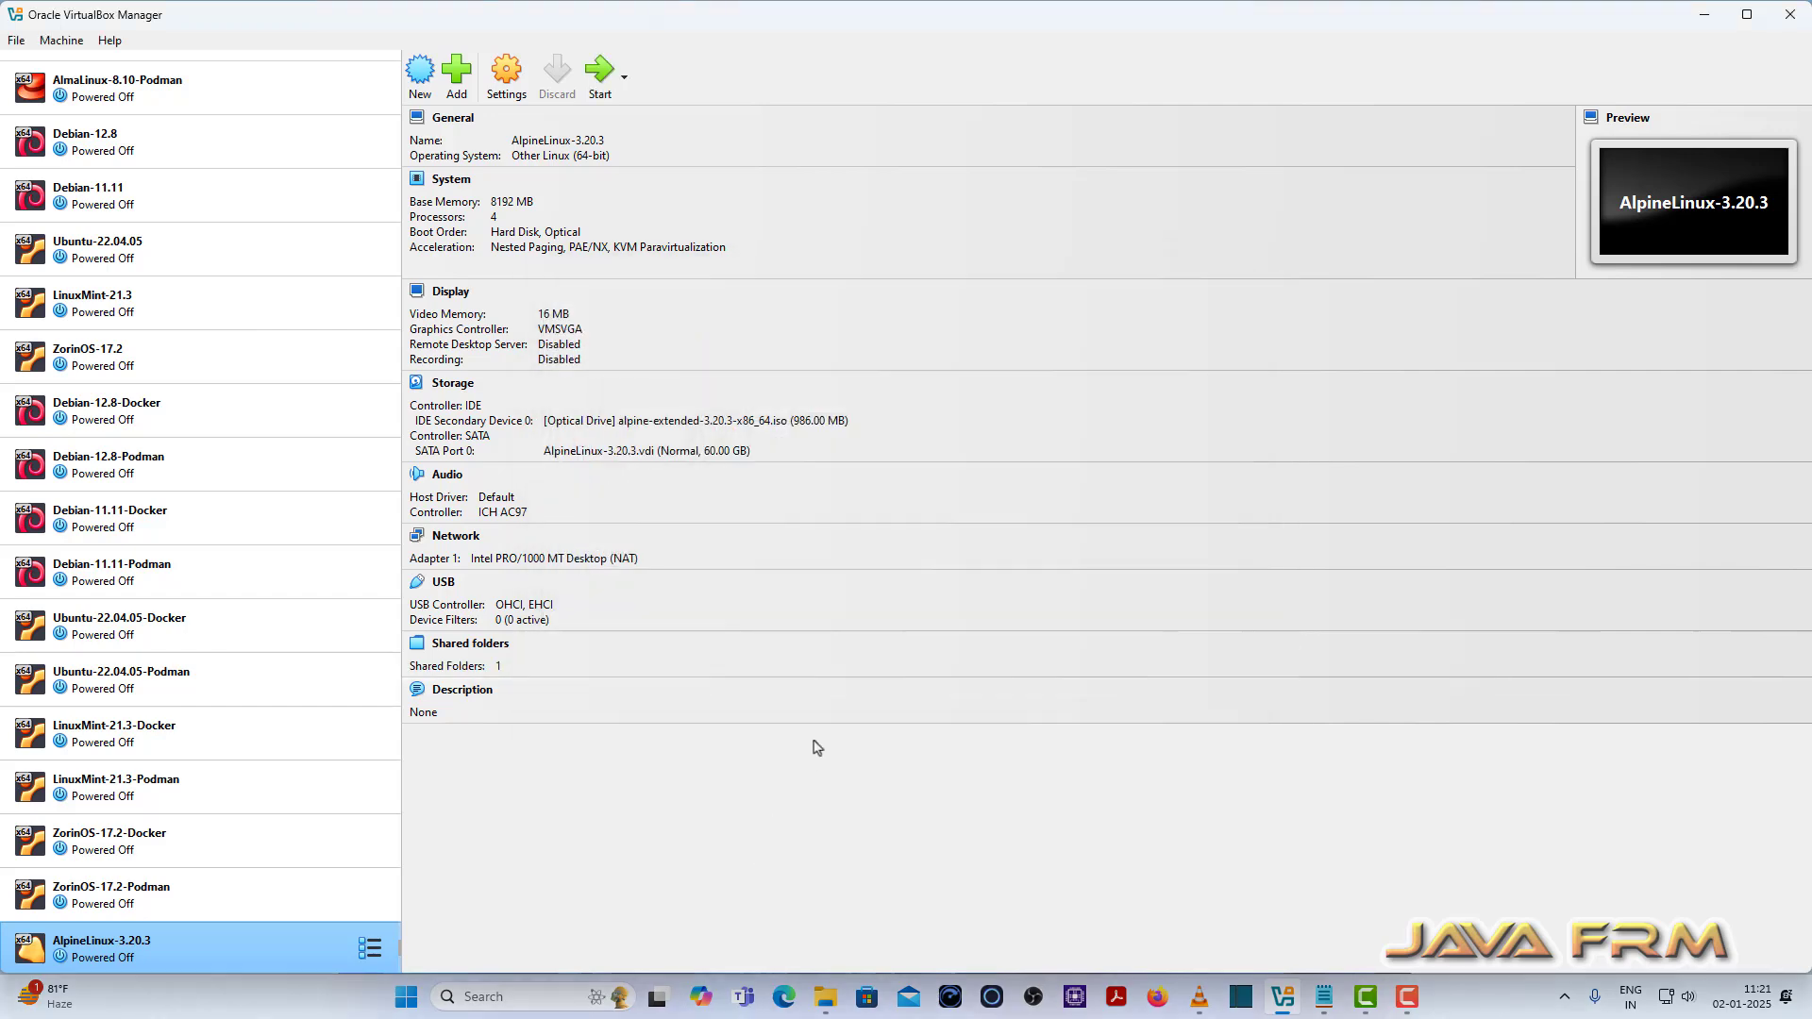
Step: Start the VM, close the About window, and launch Text Editor by searching 'text'
click(600, 71)
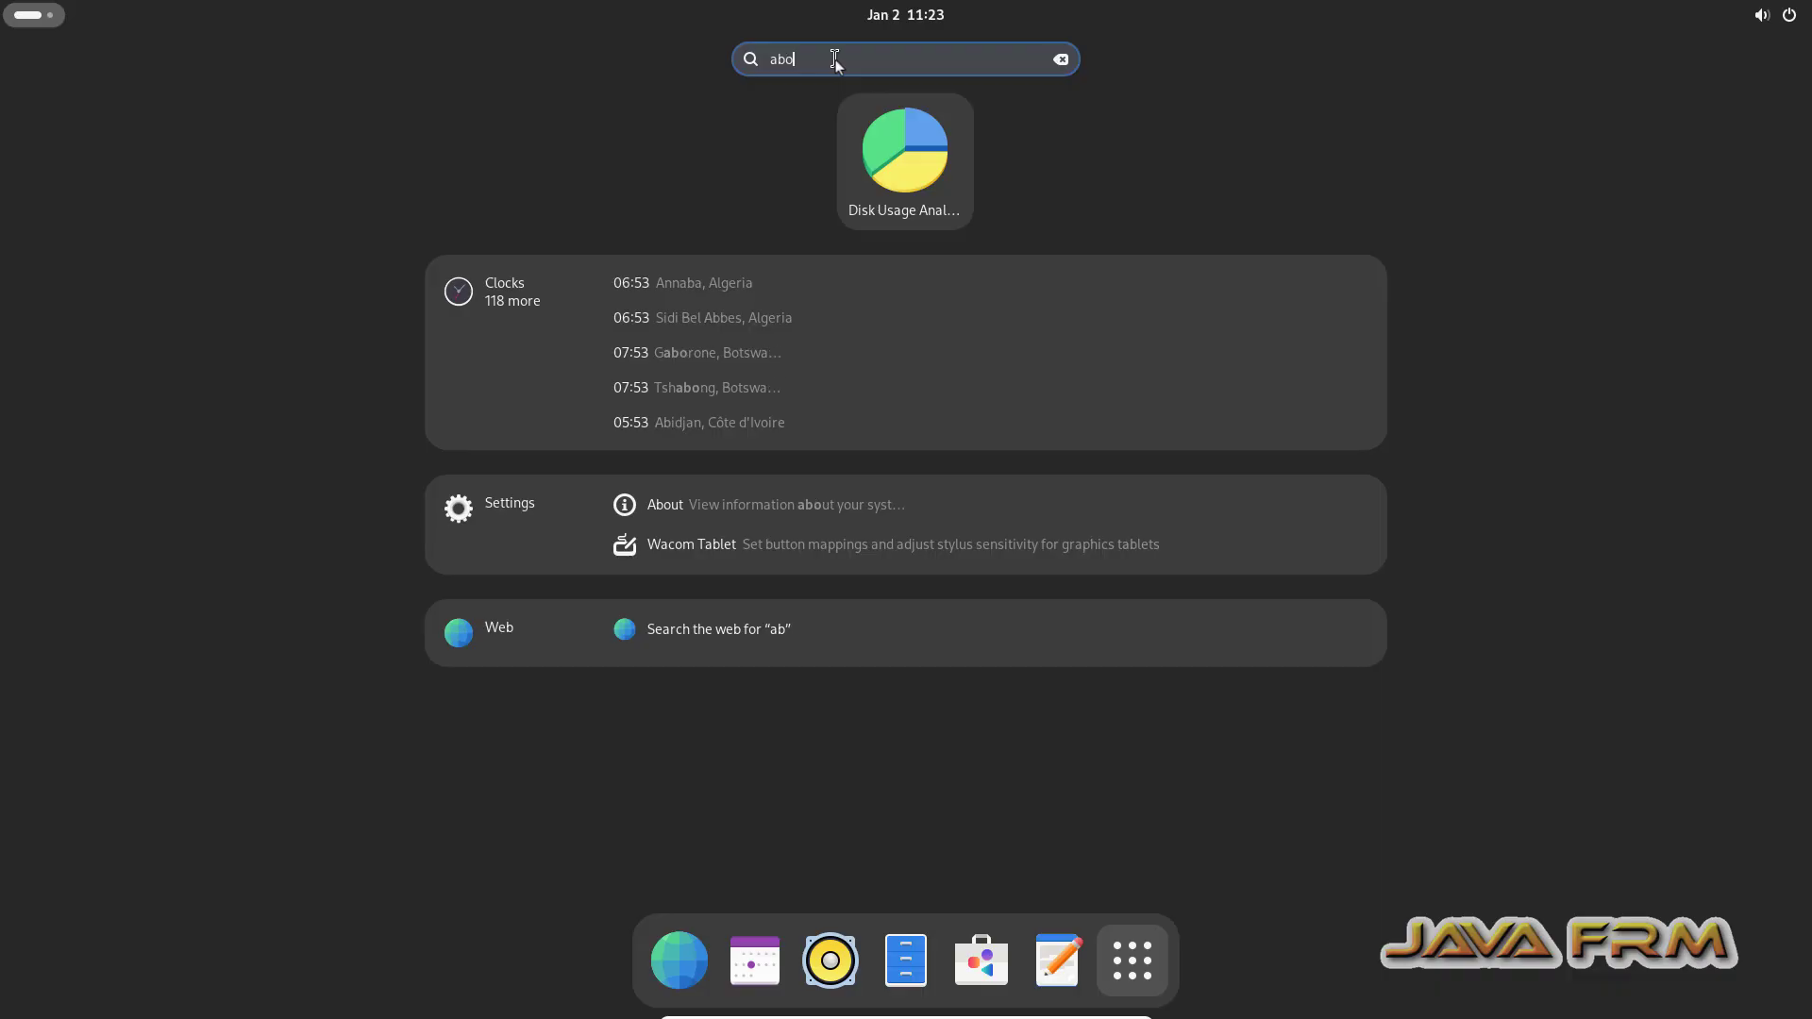
key(Return)
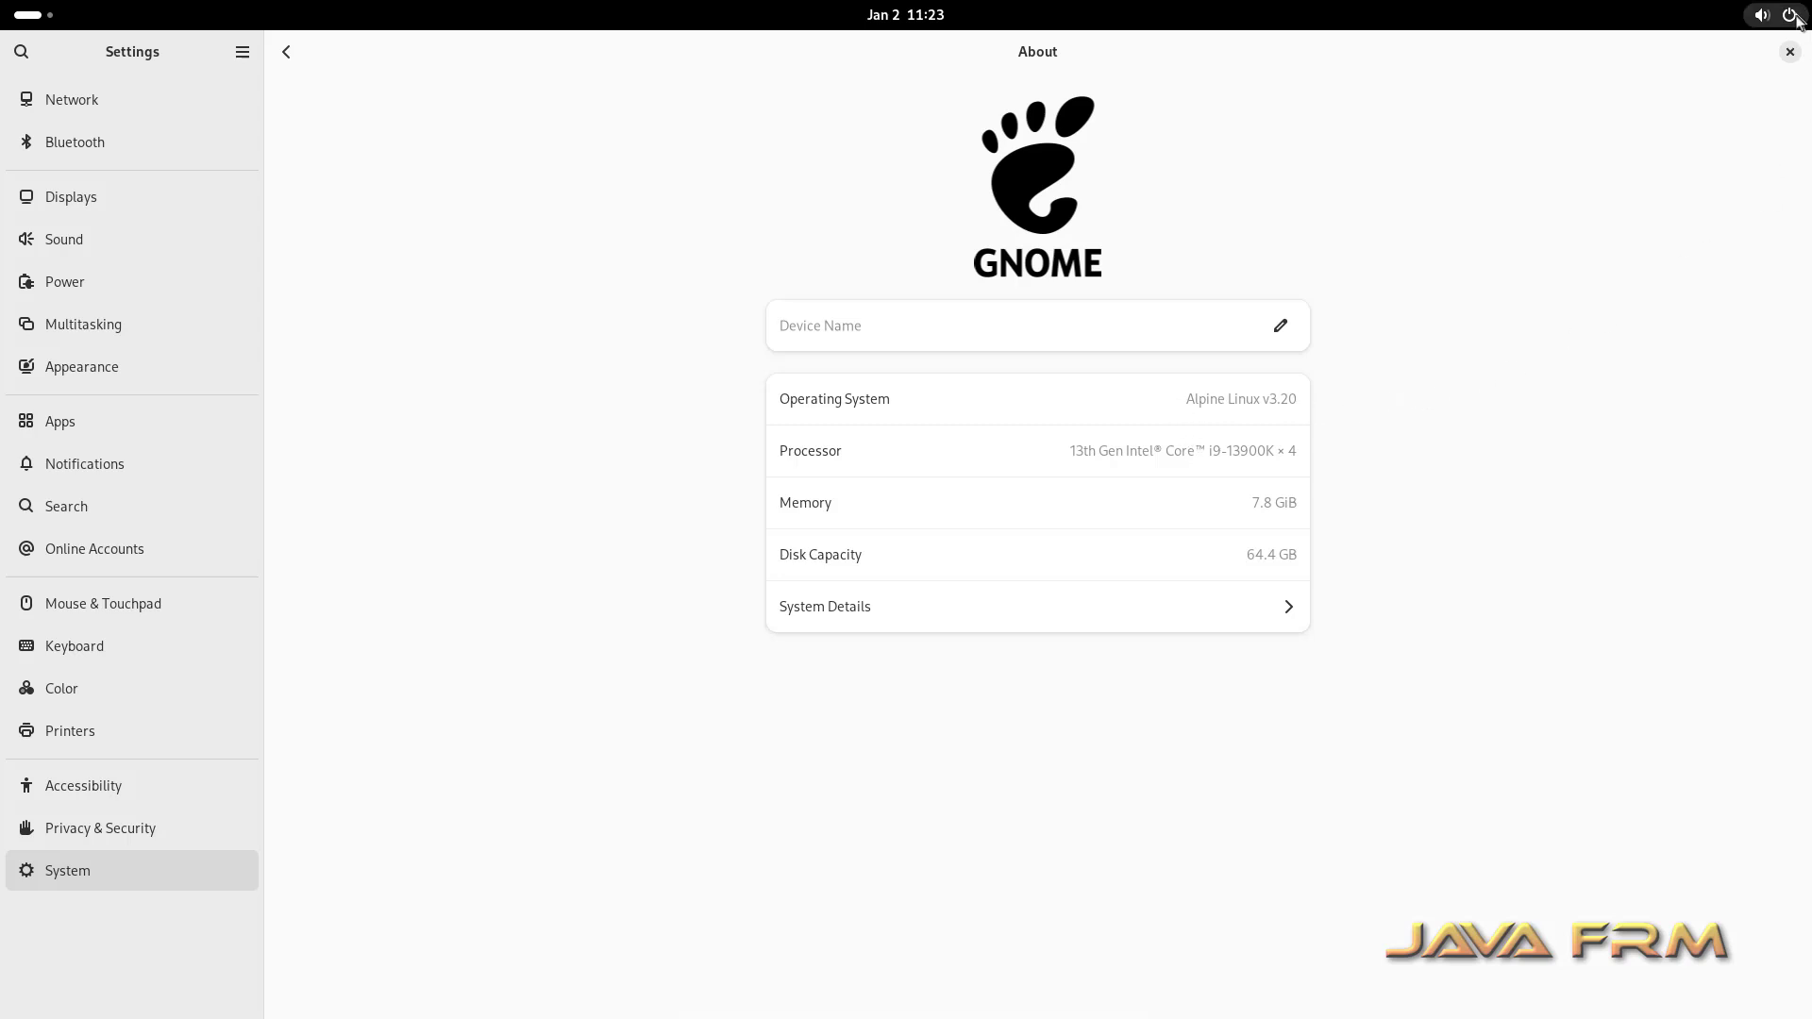
click(1790, 52)
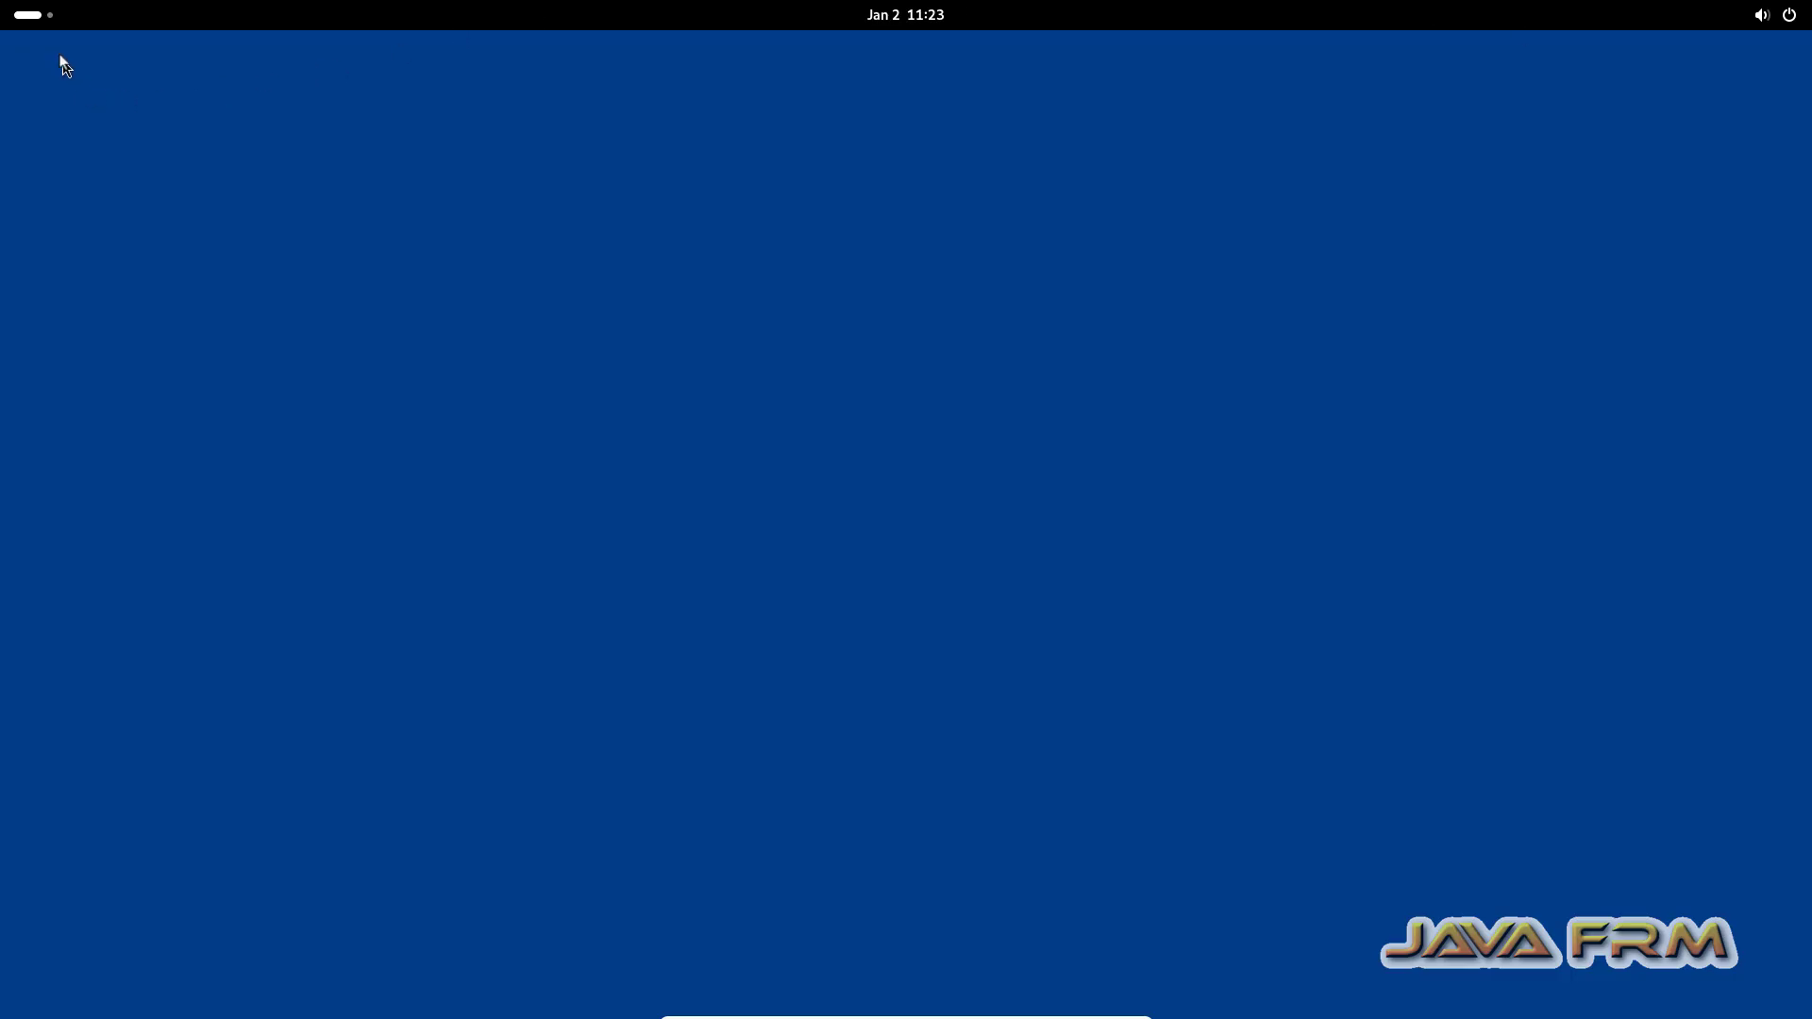
click(36, 15)
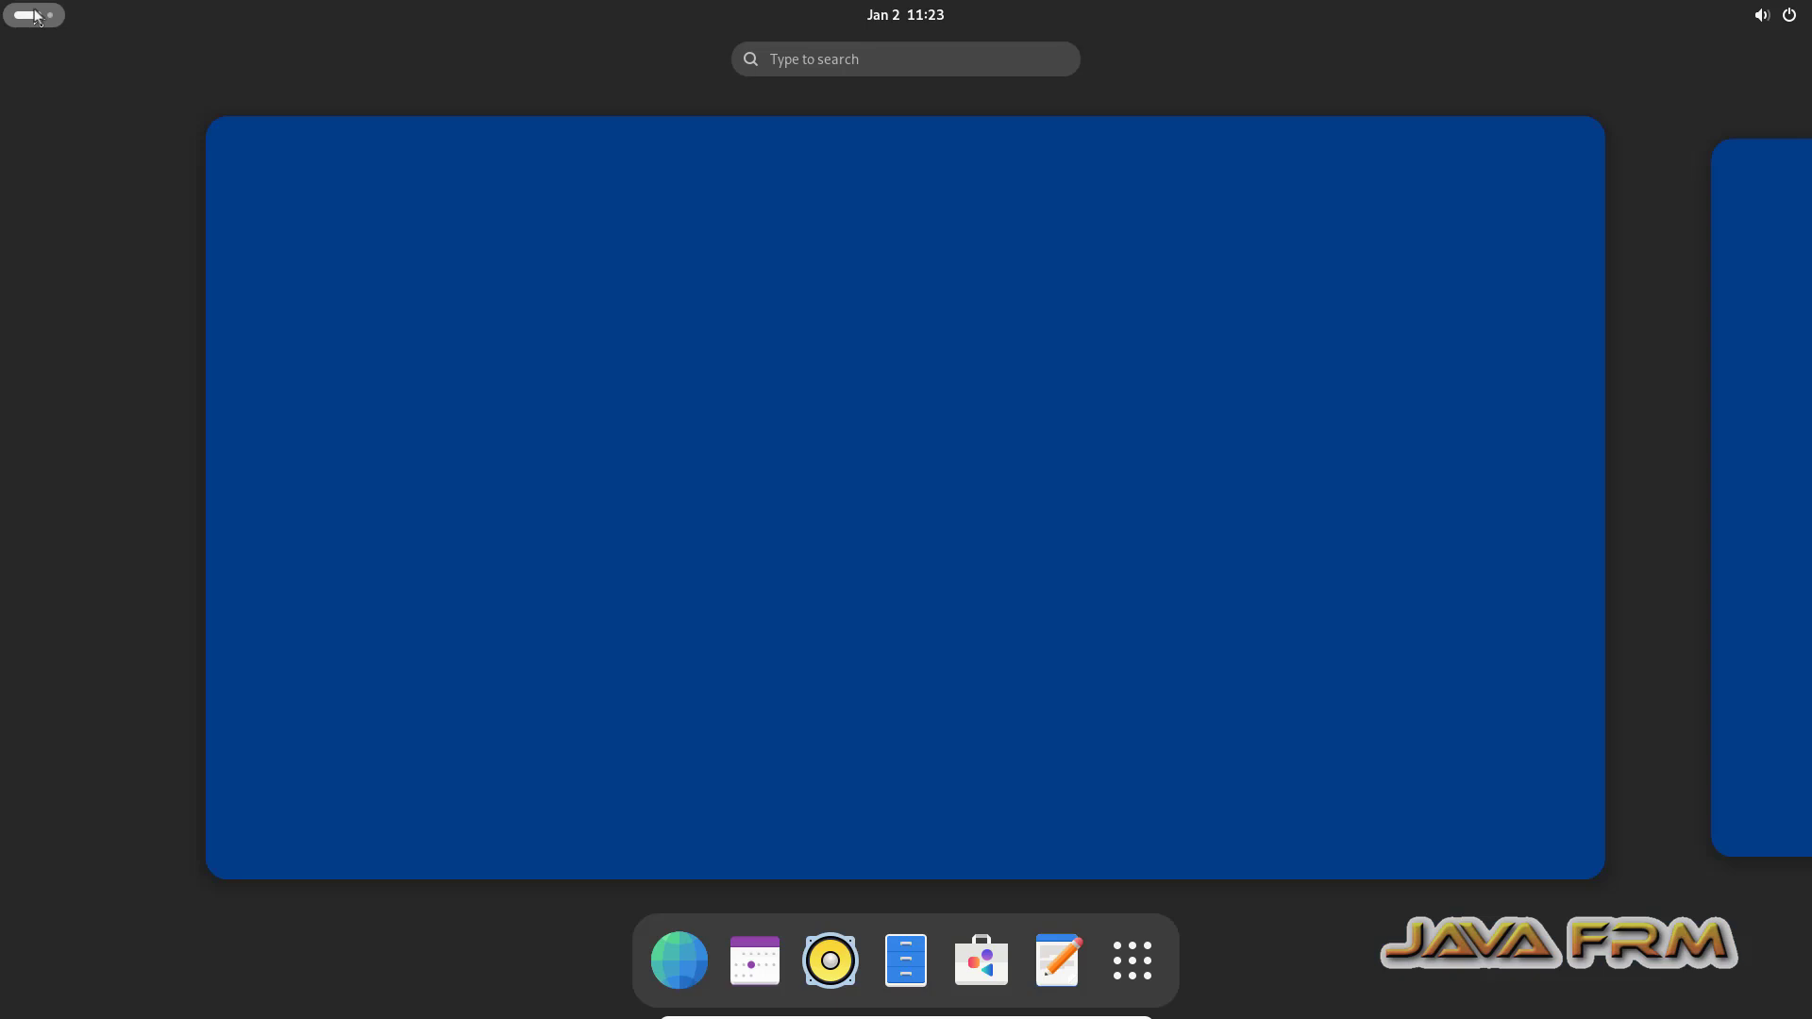
text(text)
click(893, 166)
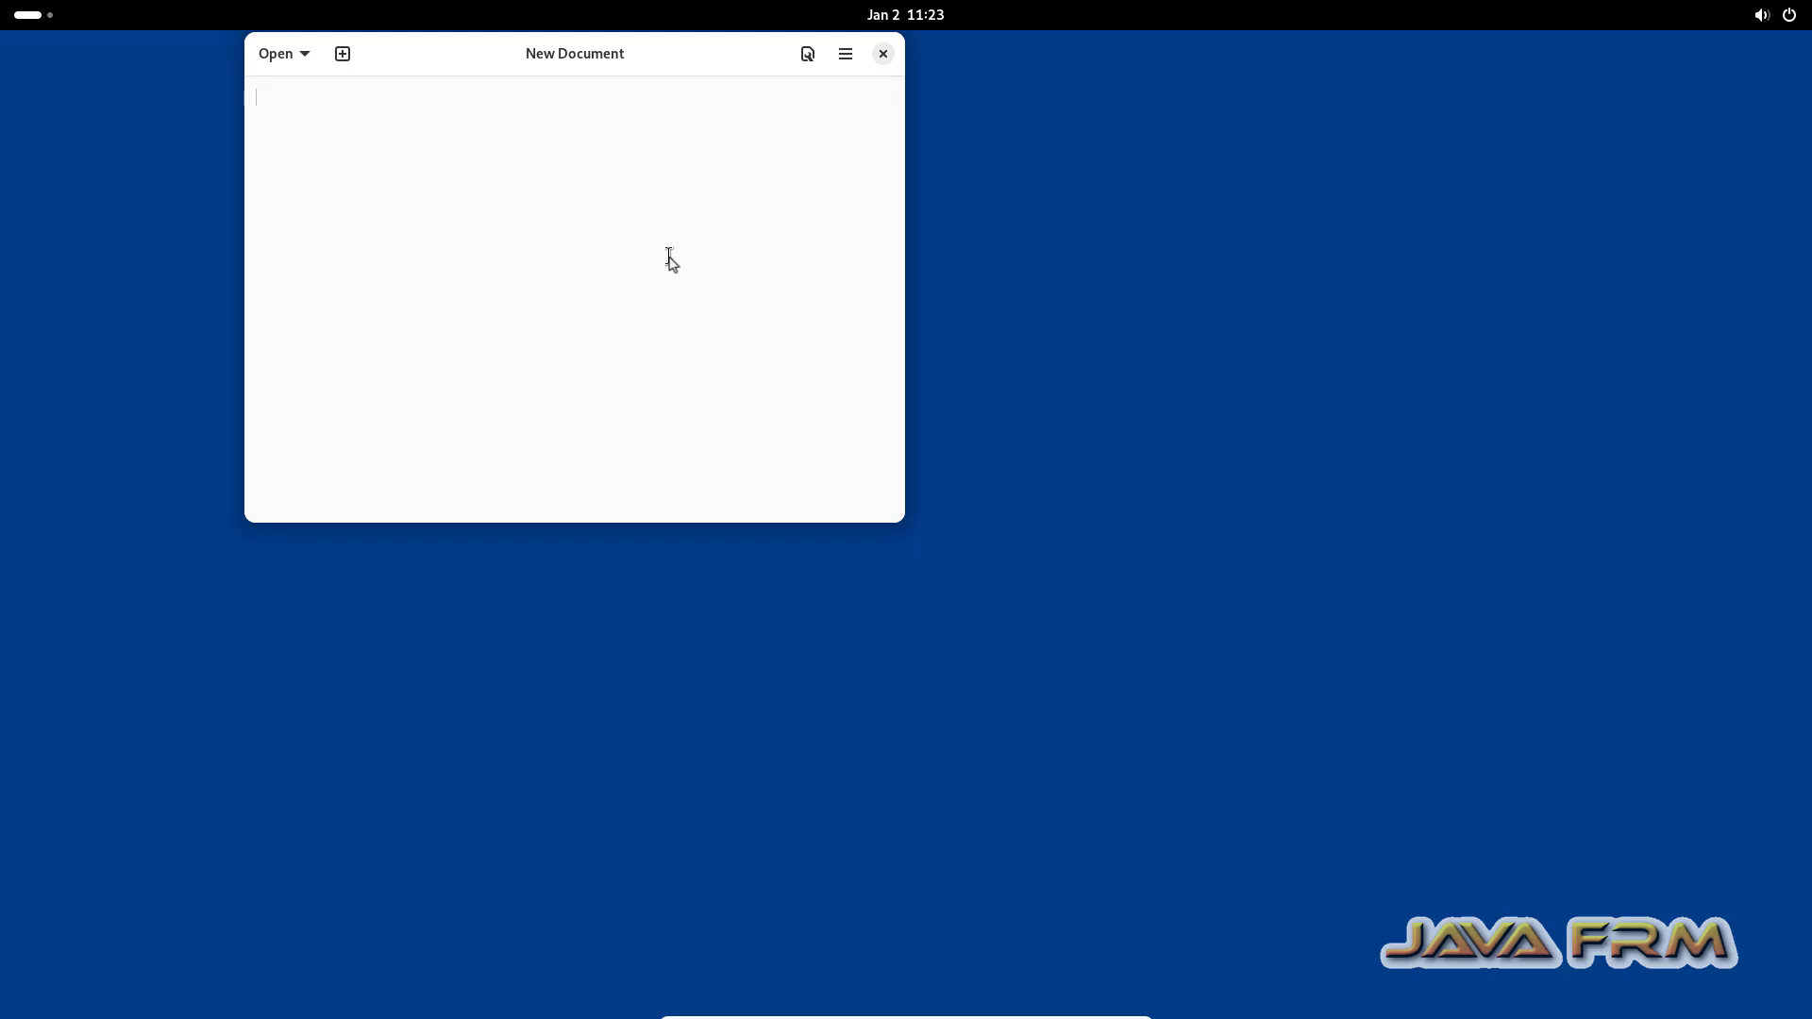
Step: Write 'Welcome to Alpine Linux 3.20.3' in the guest editor, copy it, and minimize the VM
text(Welcome )
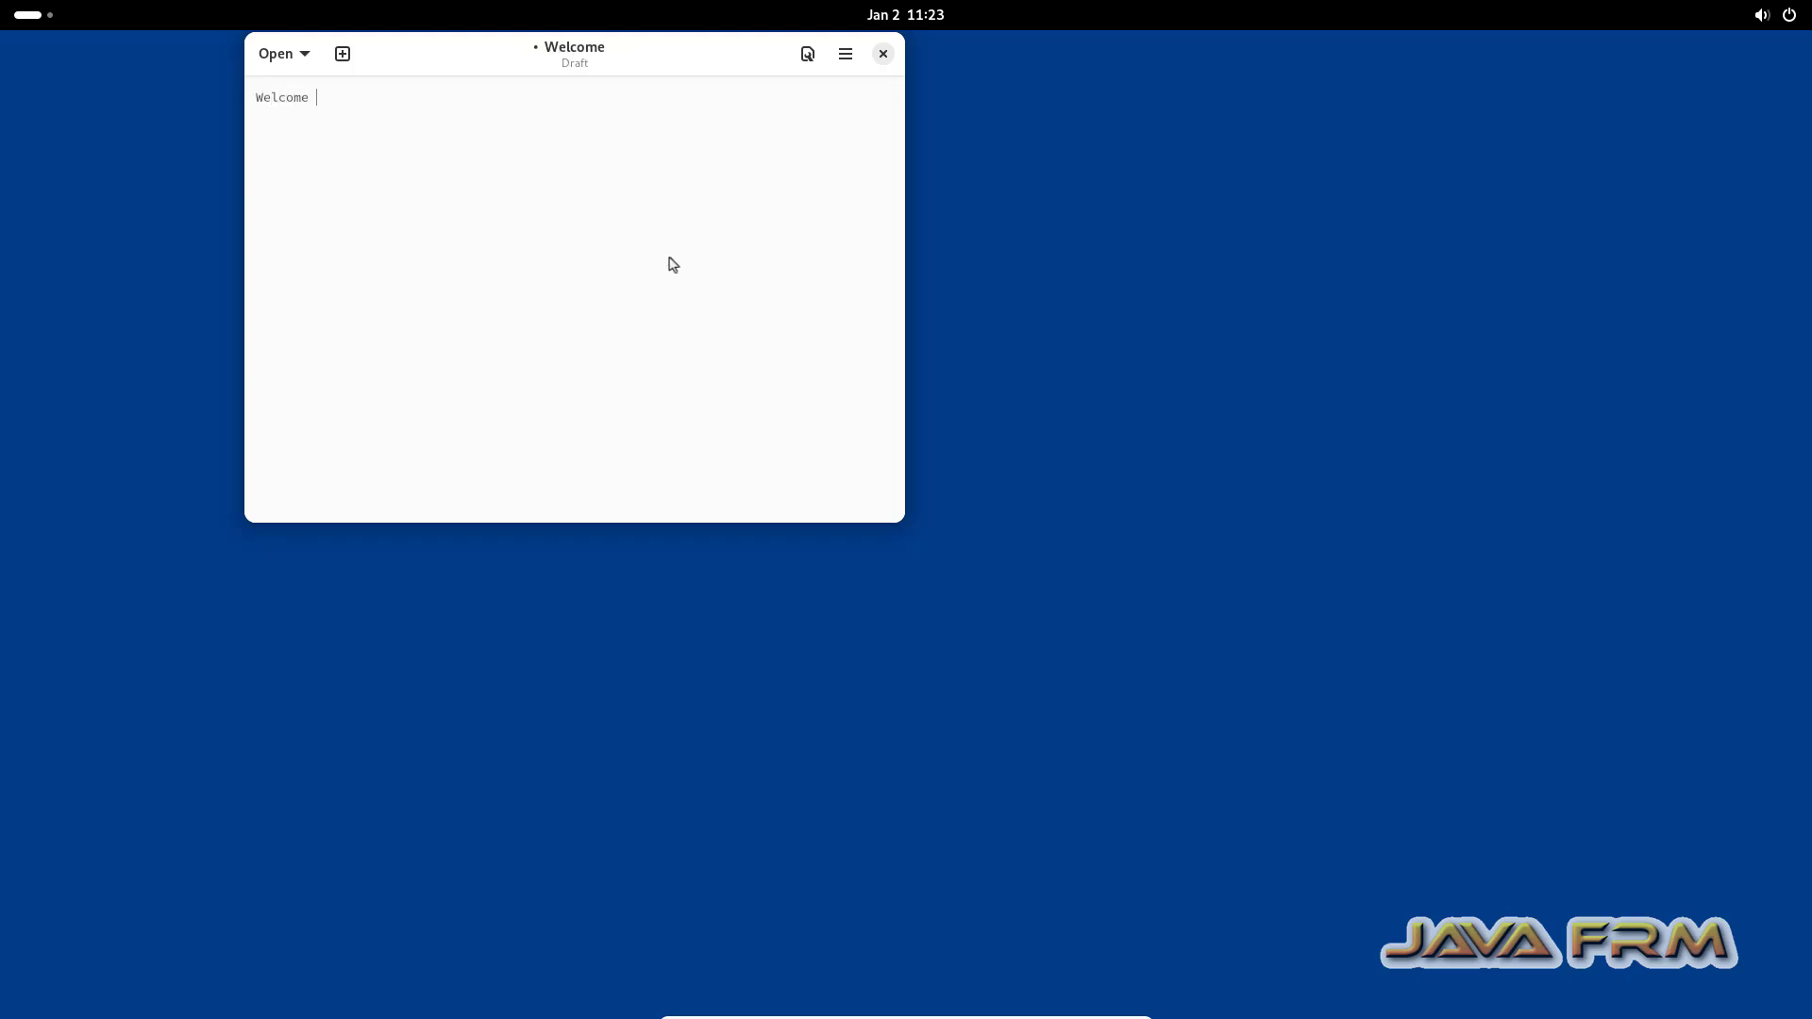
text(to Alpine Linux 3.20.3)
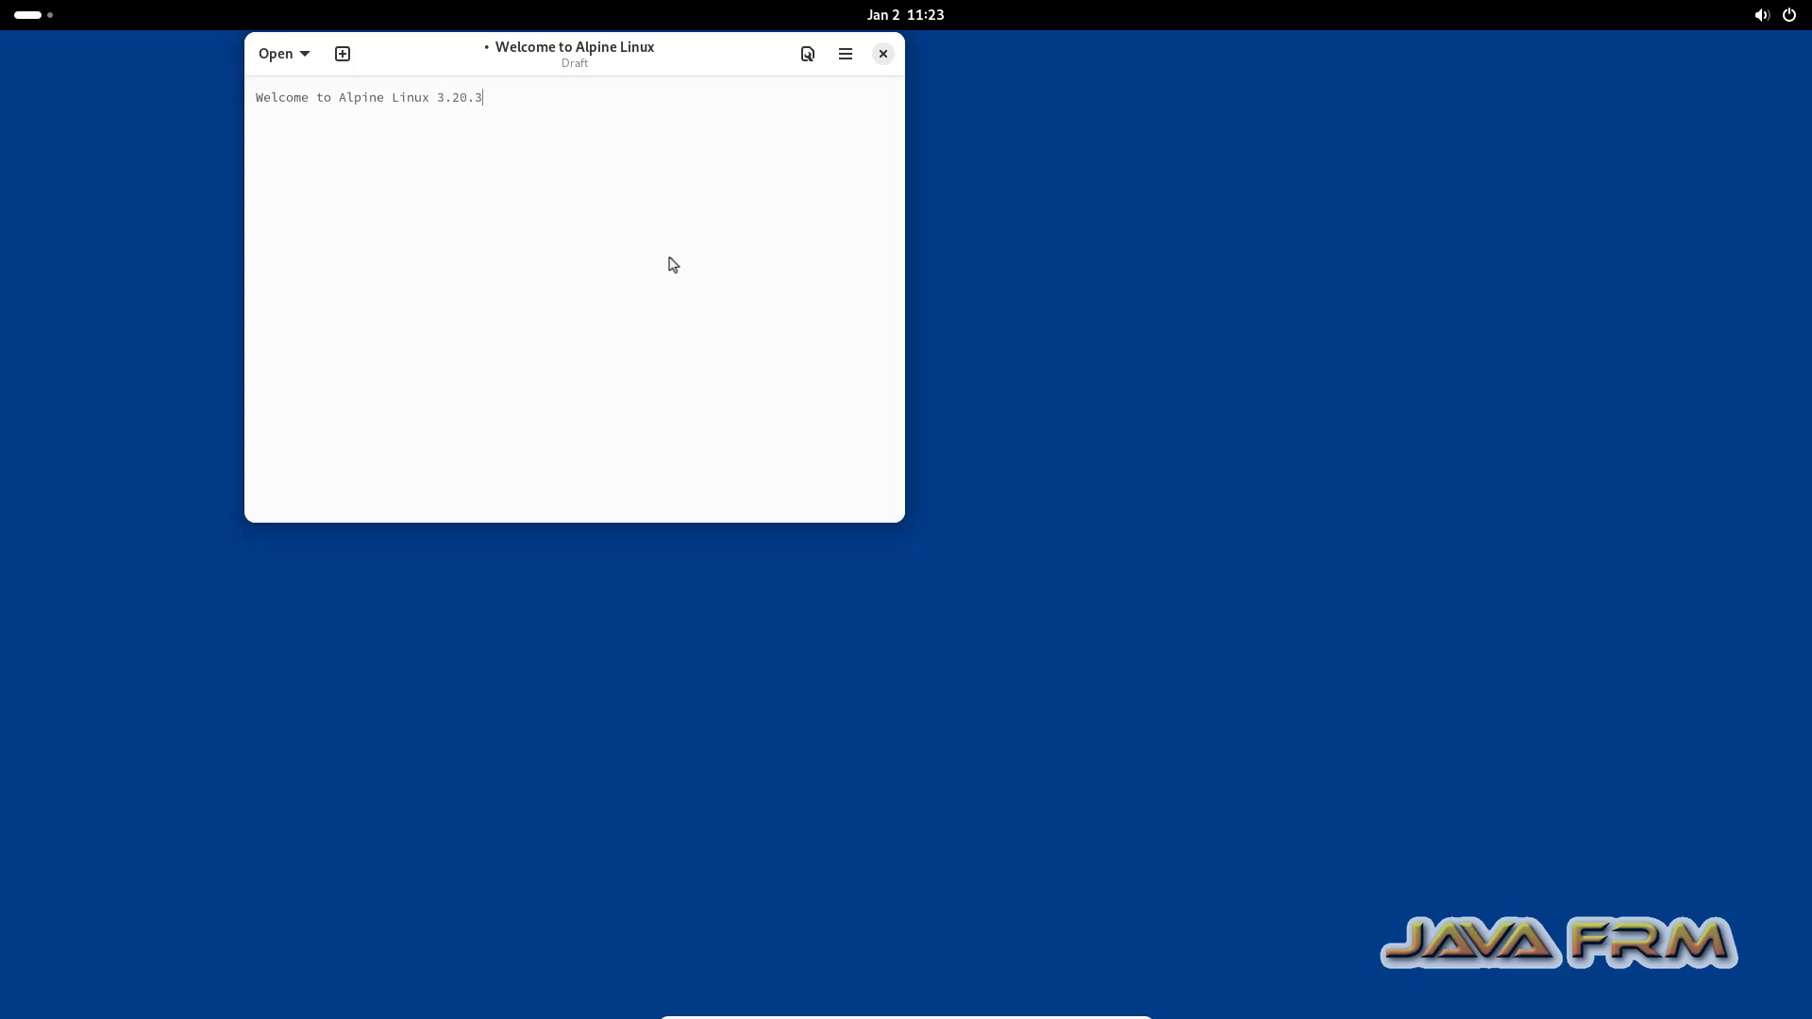
drag(492, 102, 15, 48)
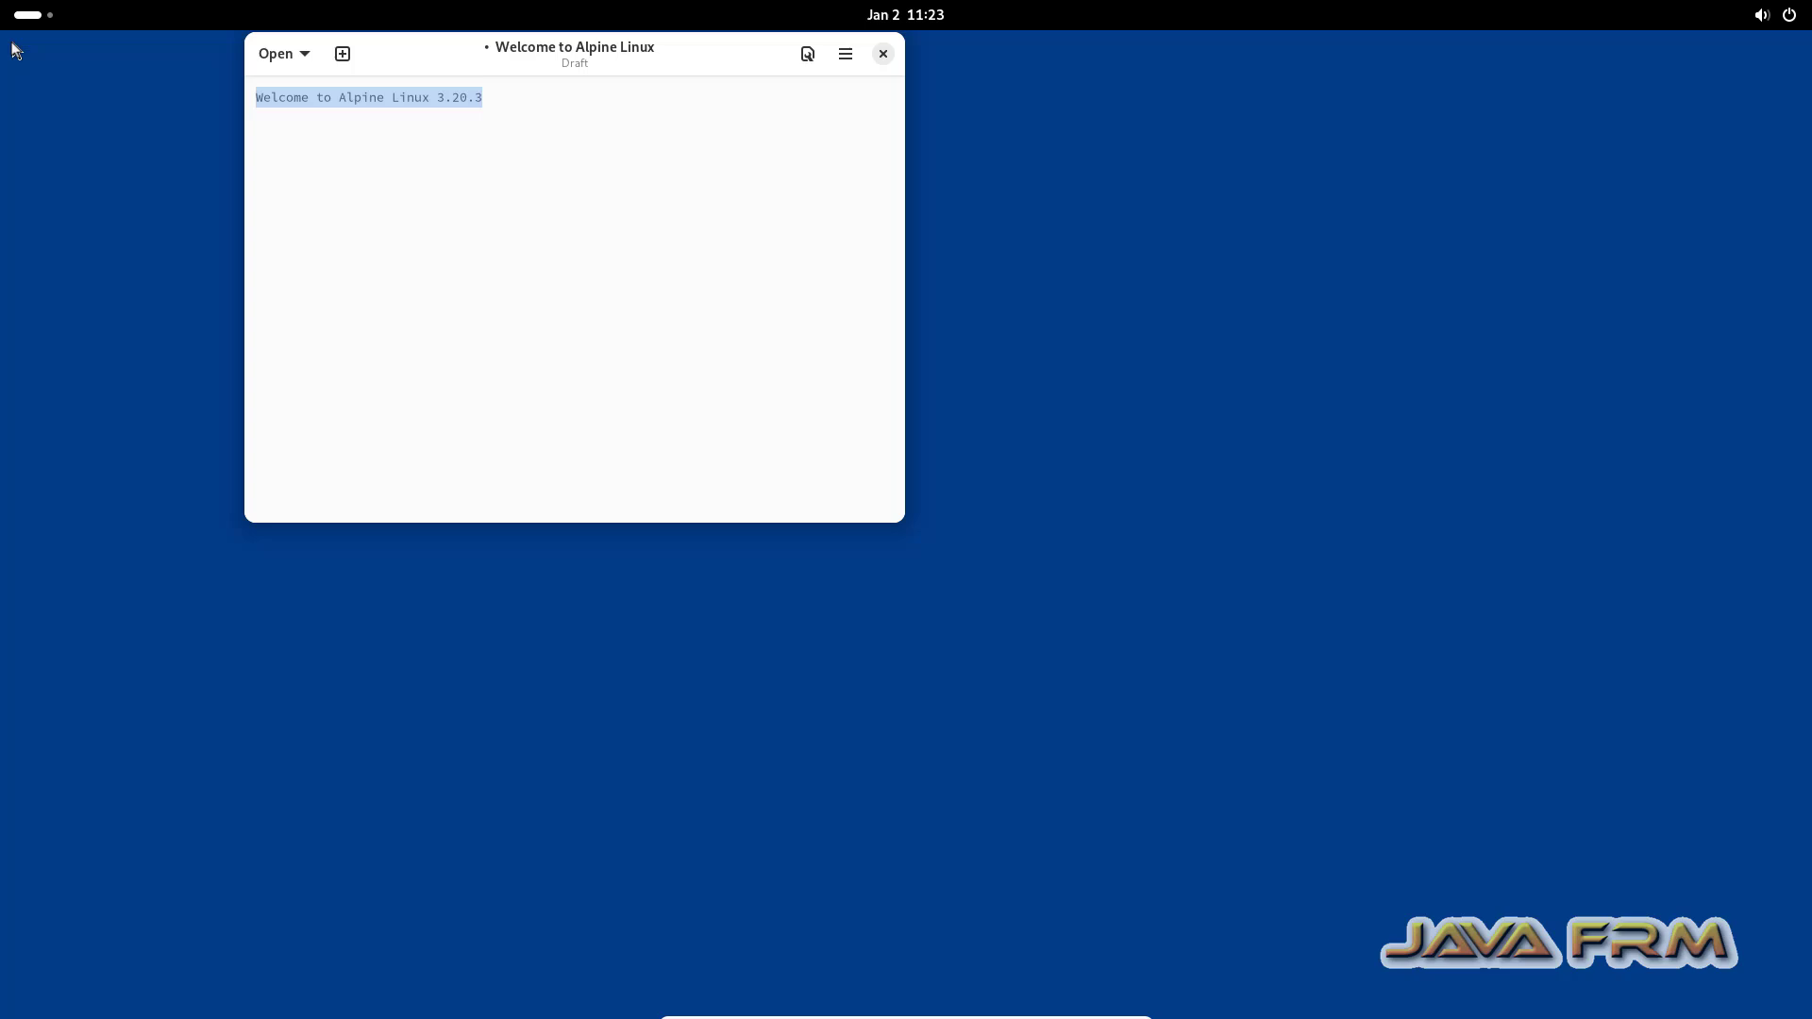
right_click(435, 100)
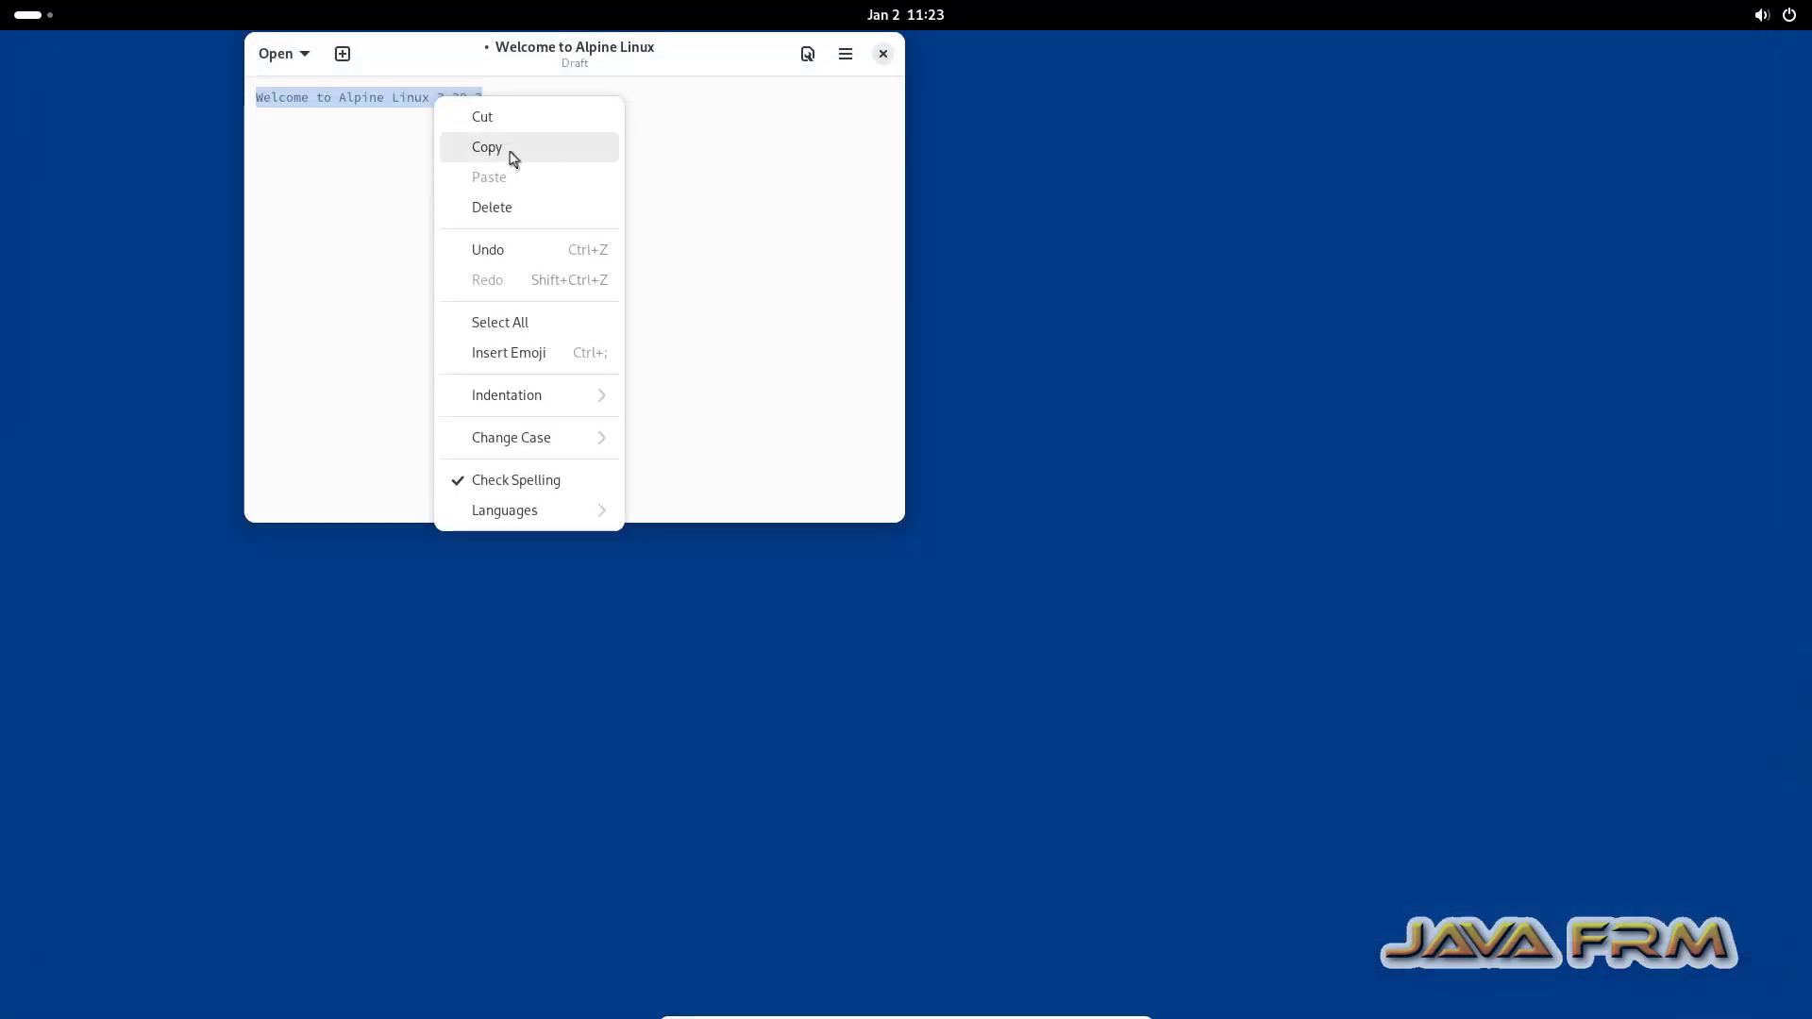
click(512, 148)
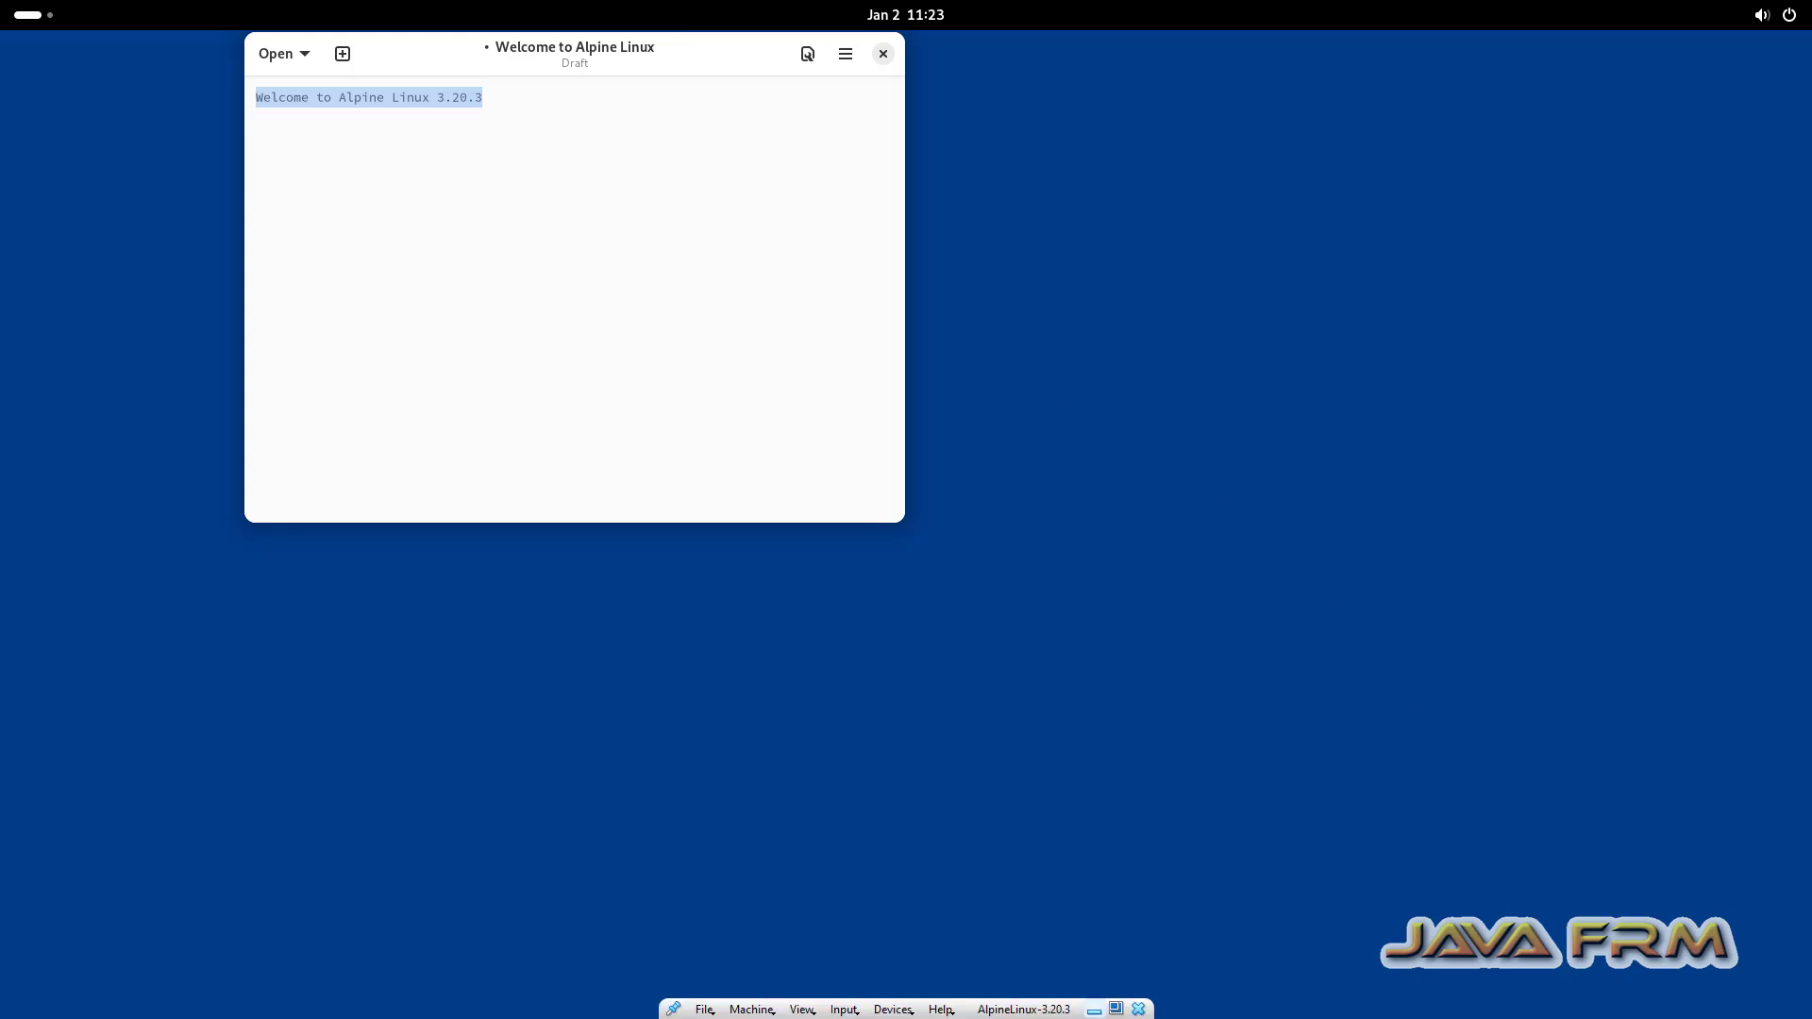
click(1093, 1015)
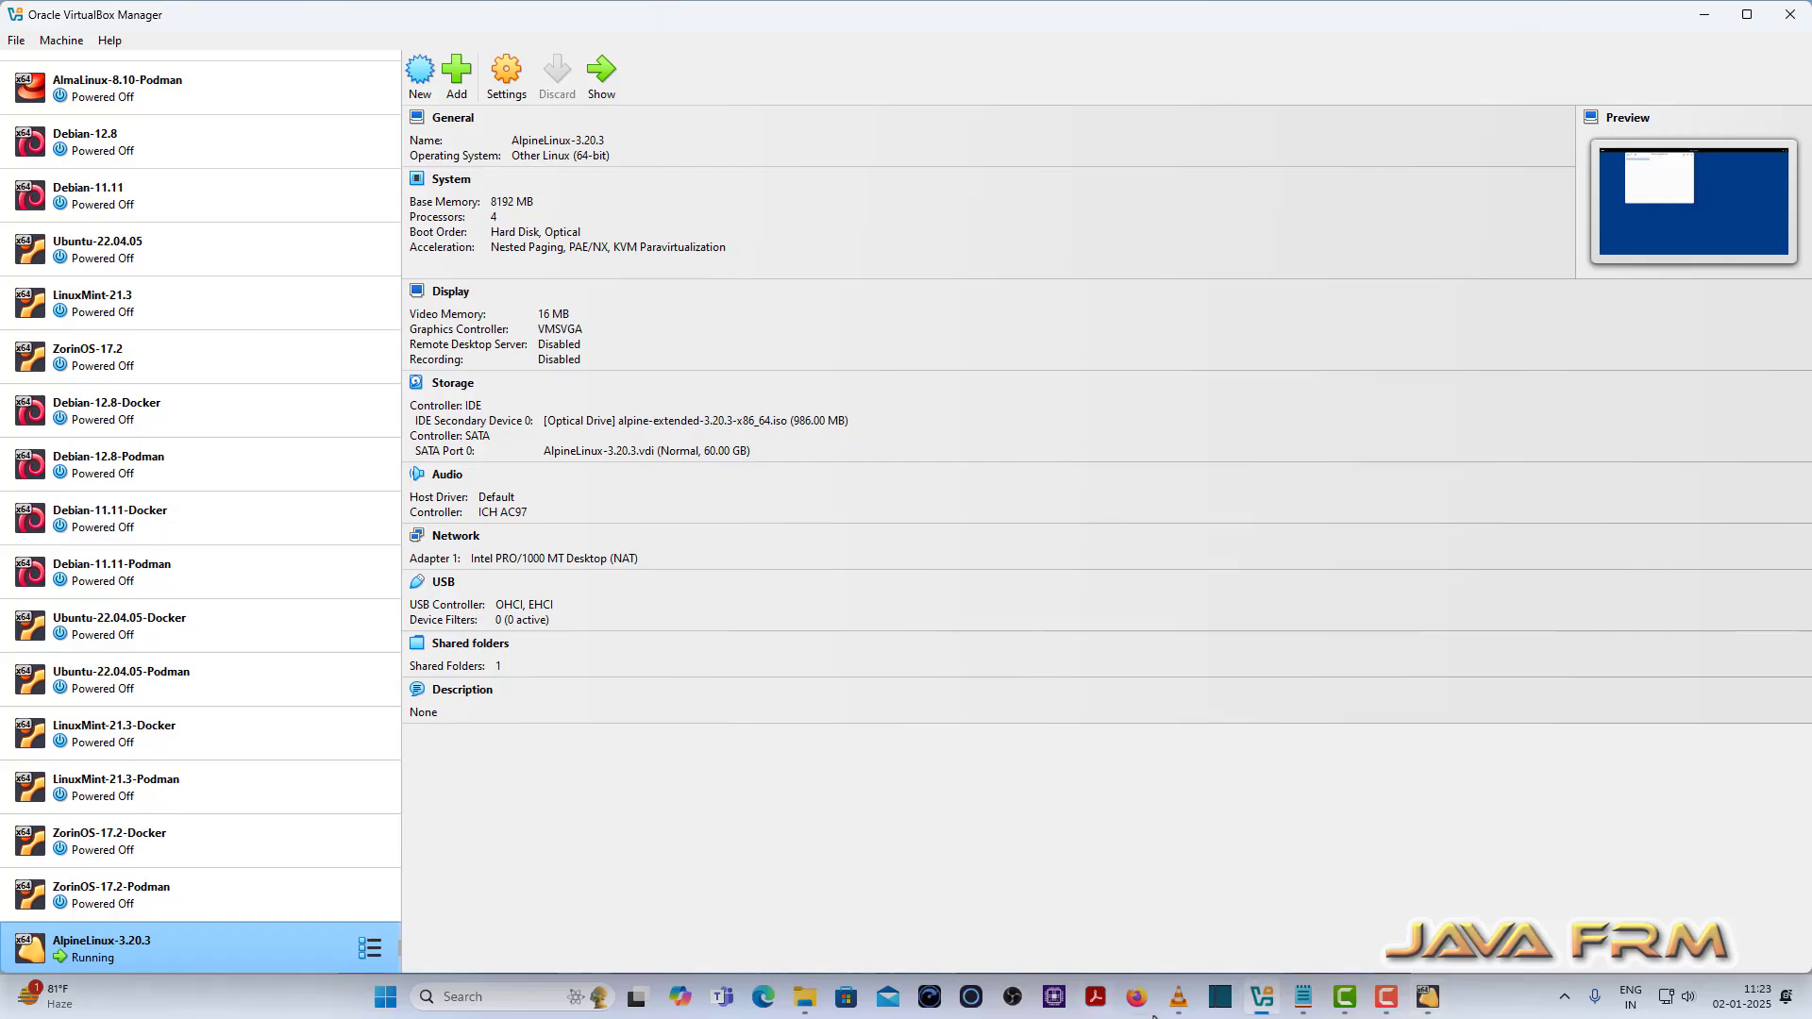
Step: Paste the Alpine welcome line into a new Windows Notepad tab
click(1306, 1002)
click(1506, 177)
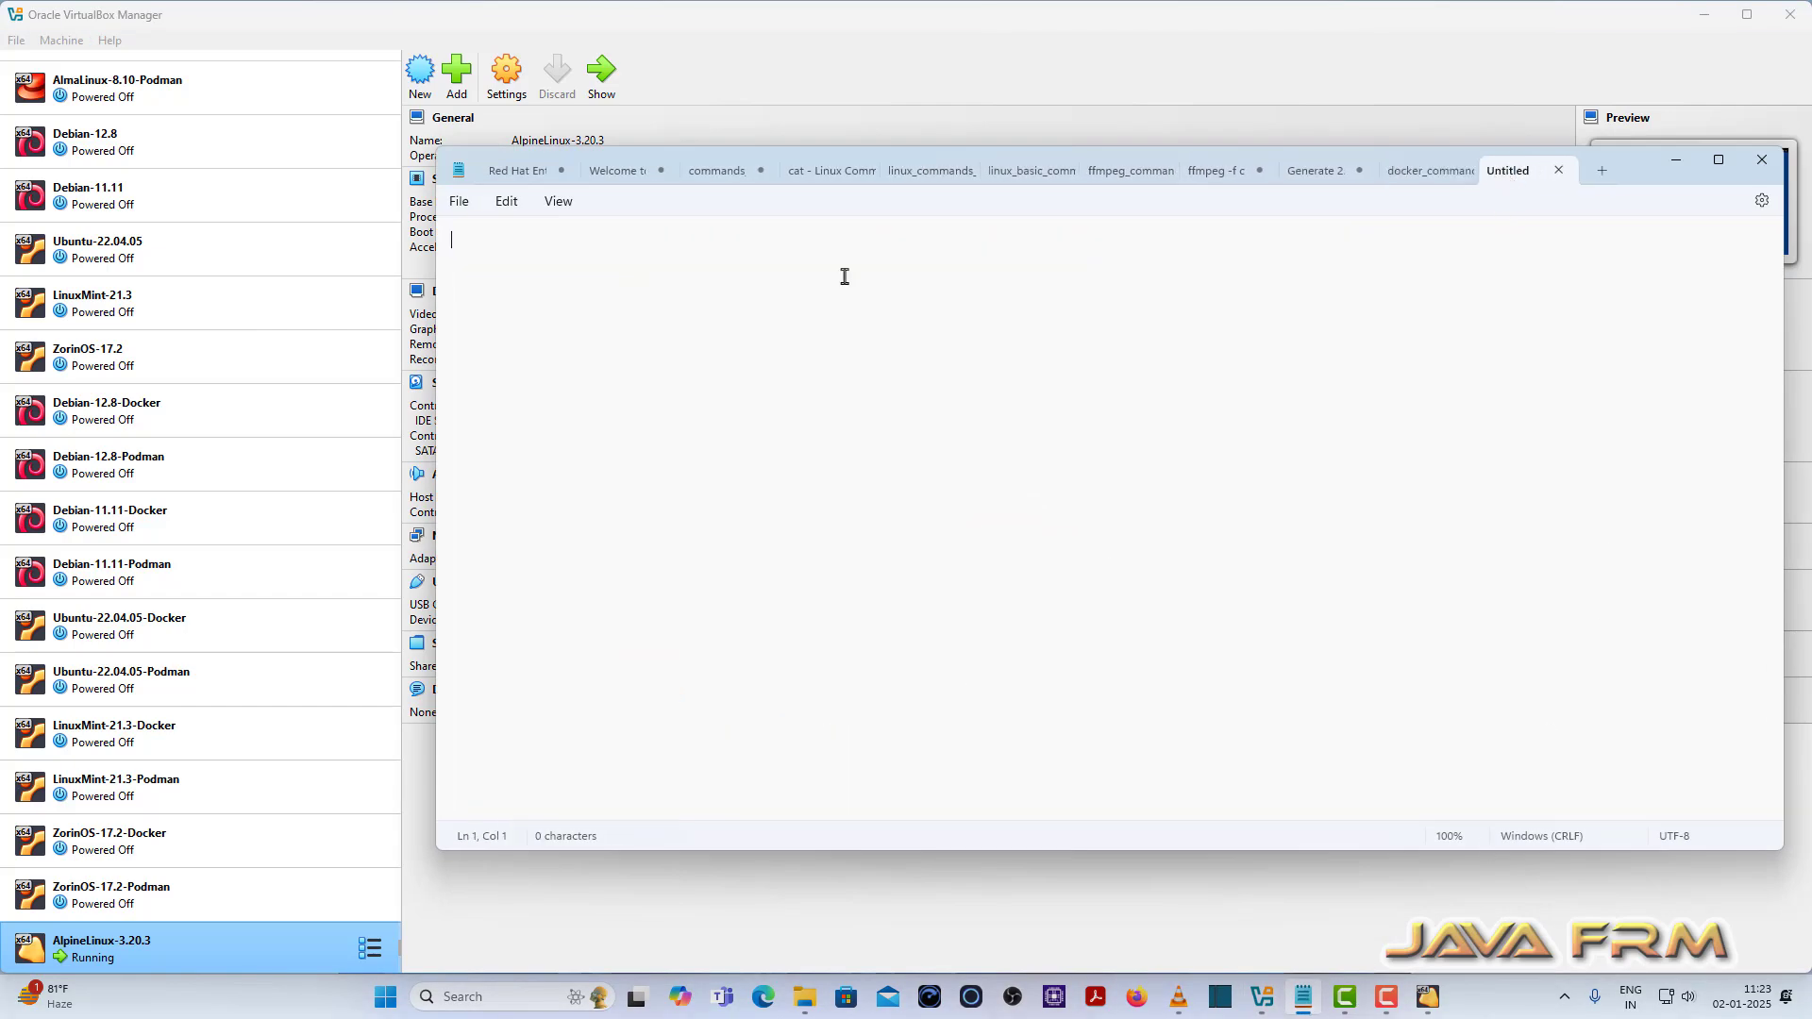
right_click(761, 279)
click(827, 421)
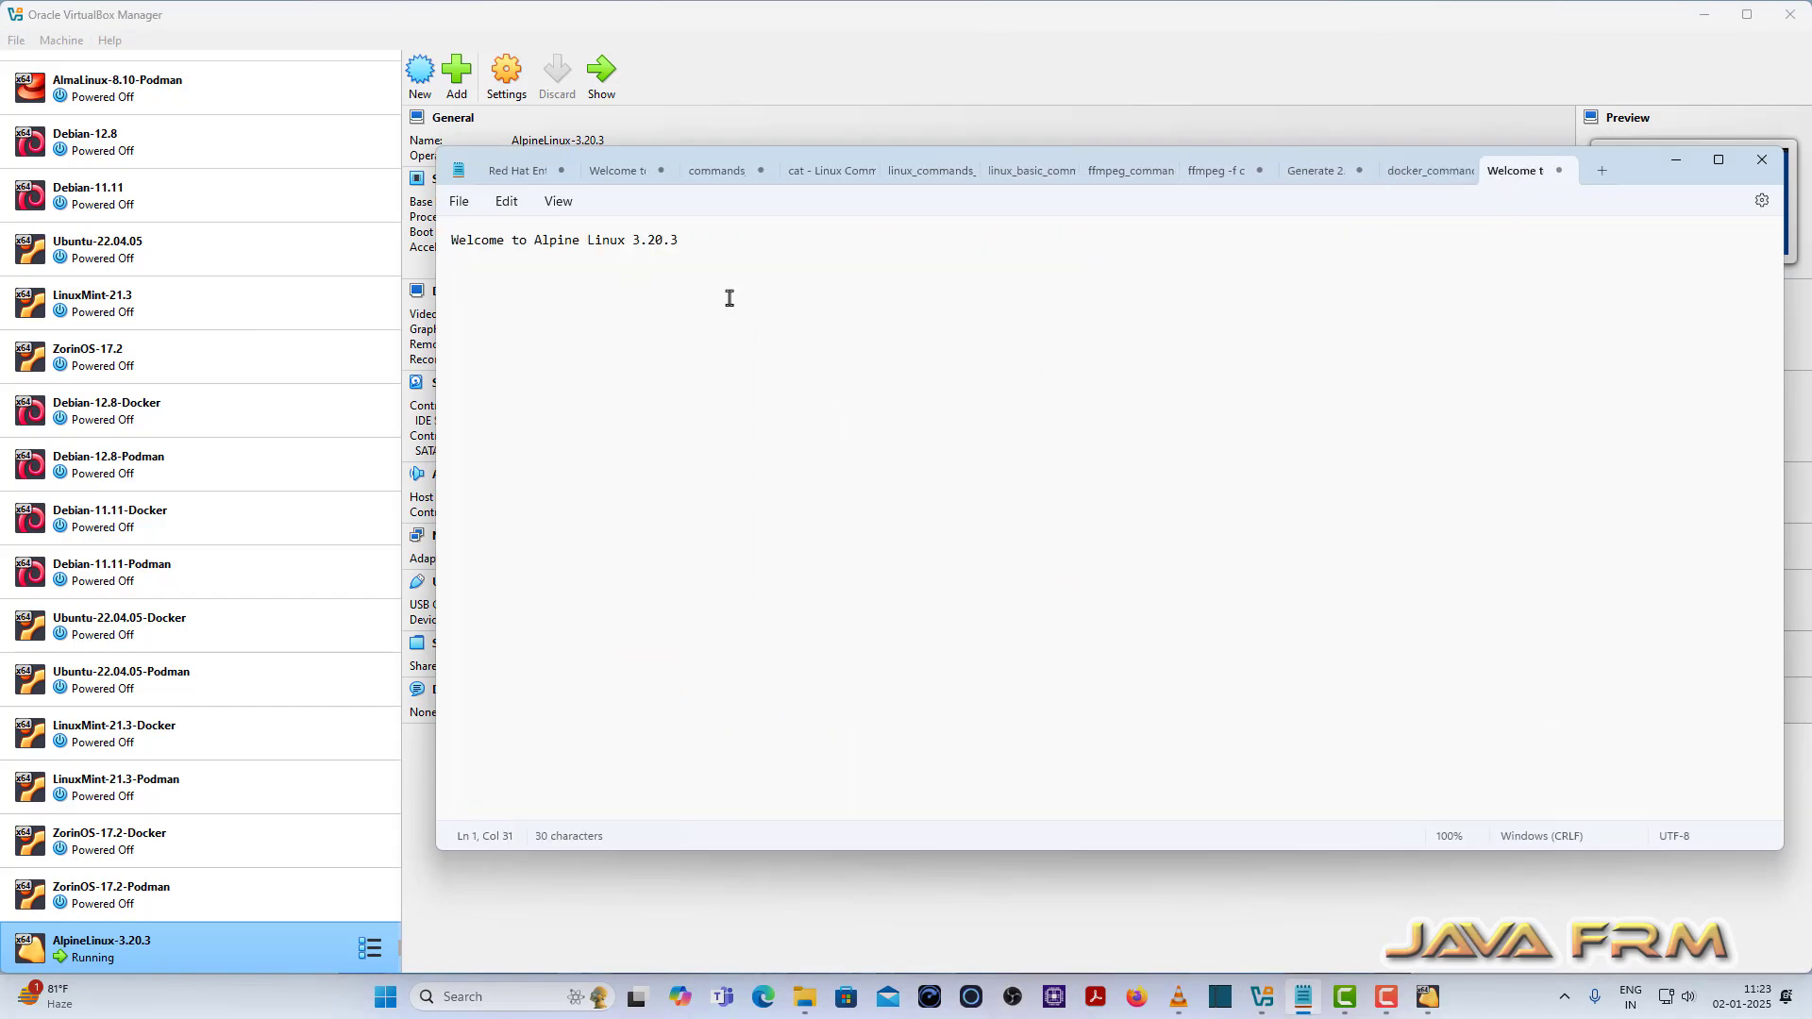
Step: Add and copy 'Welcome from Windows 11' below it, then return to the Alpine VM
key(Return)
key(Return)
text(Welcome fro)
drag(657, 288, 314, 277)
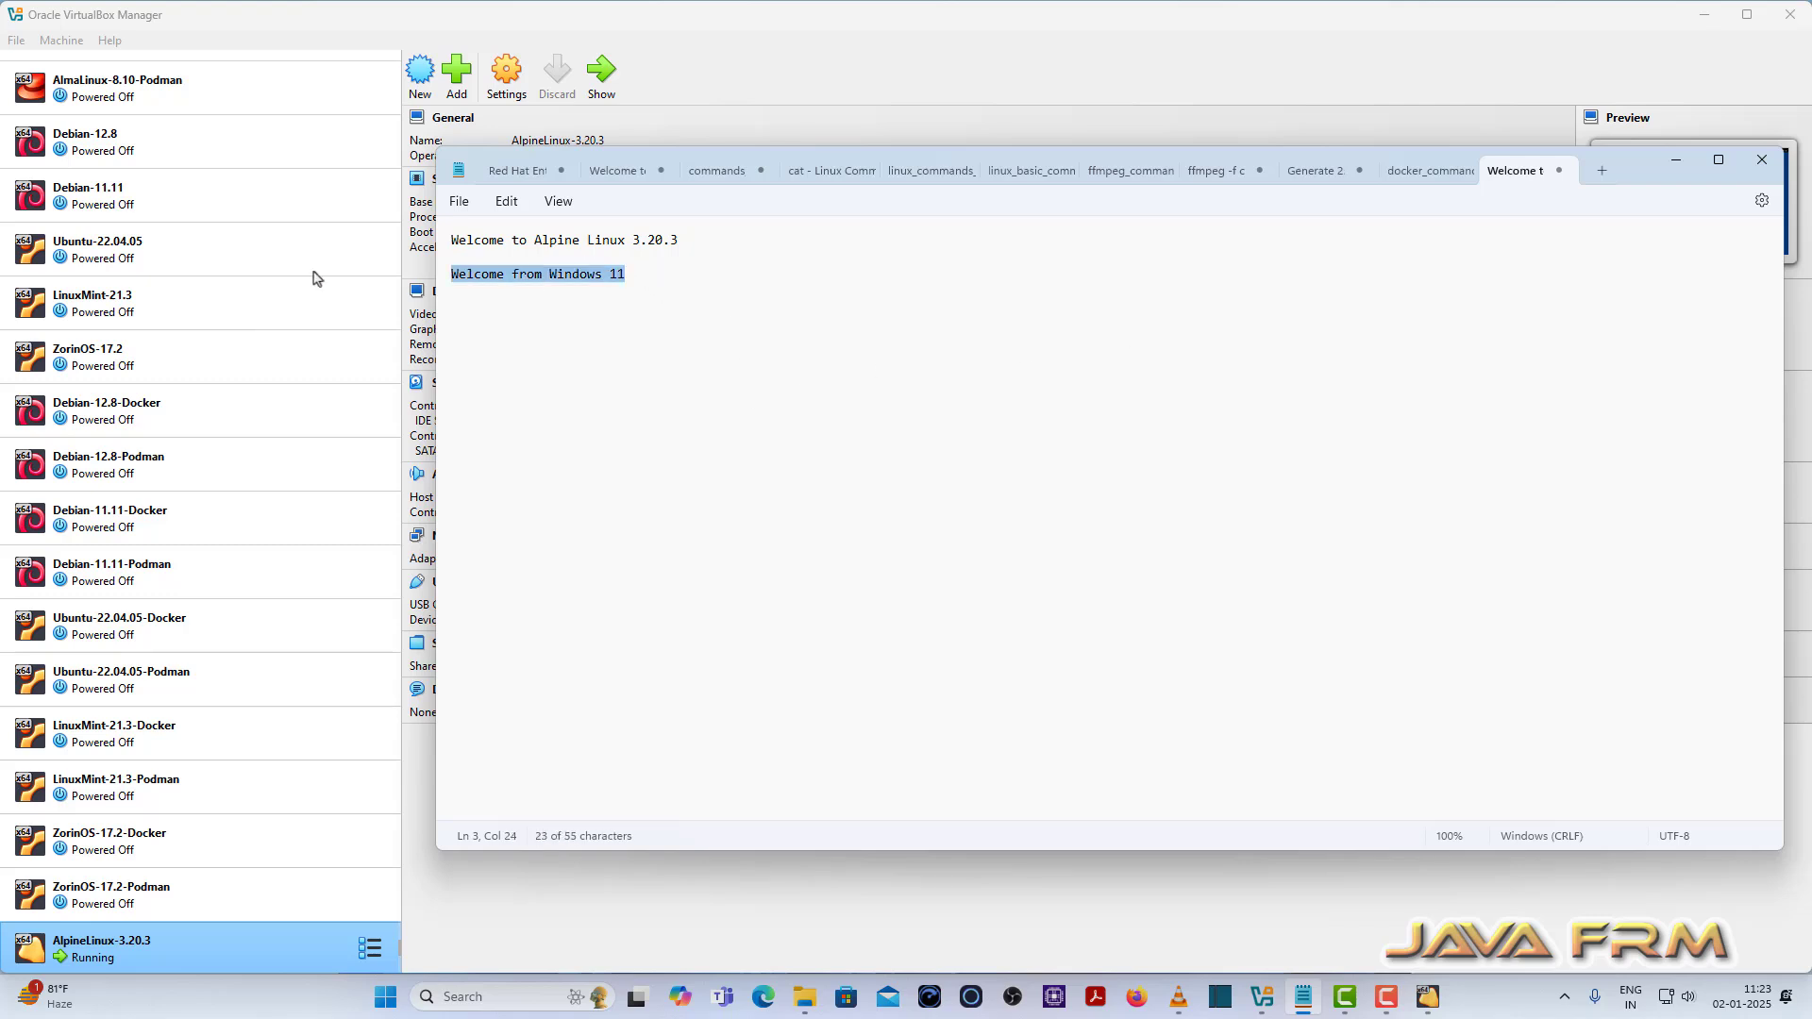
right_click(483, 281)
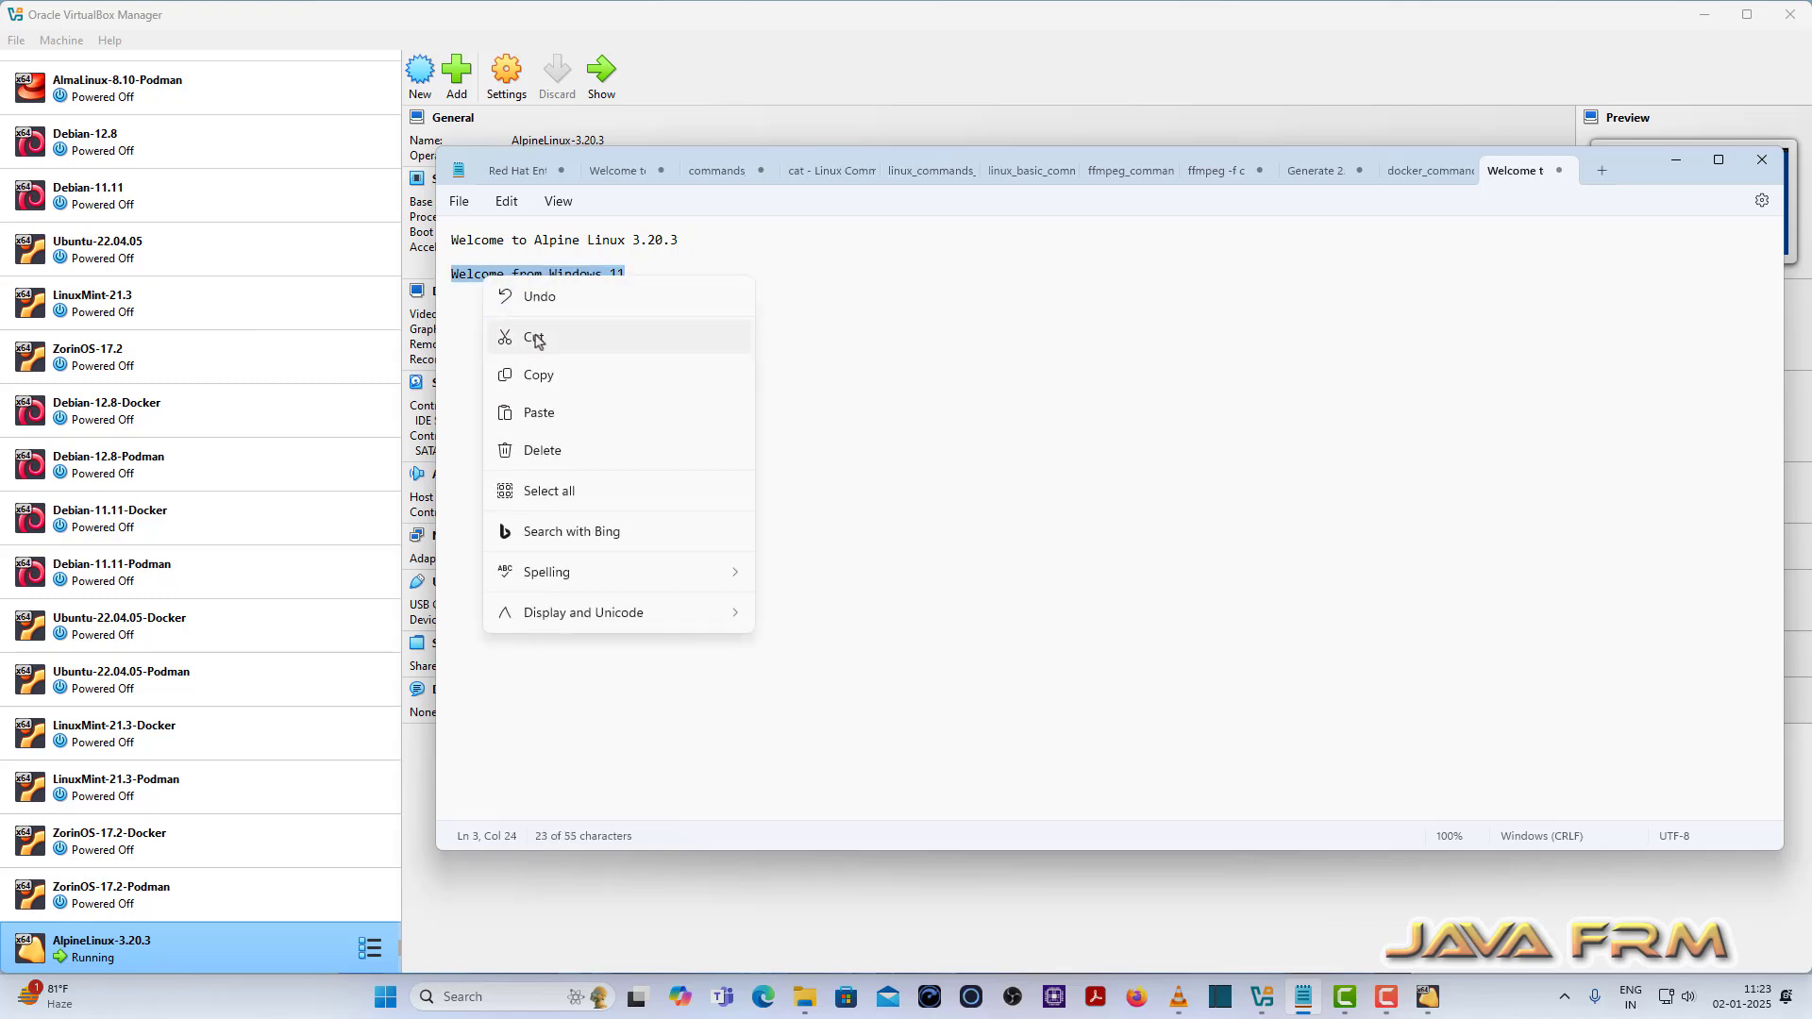
click(563, 378)
click(1431, 1000)
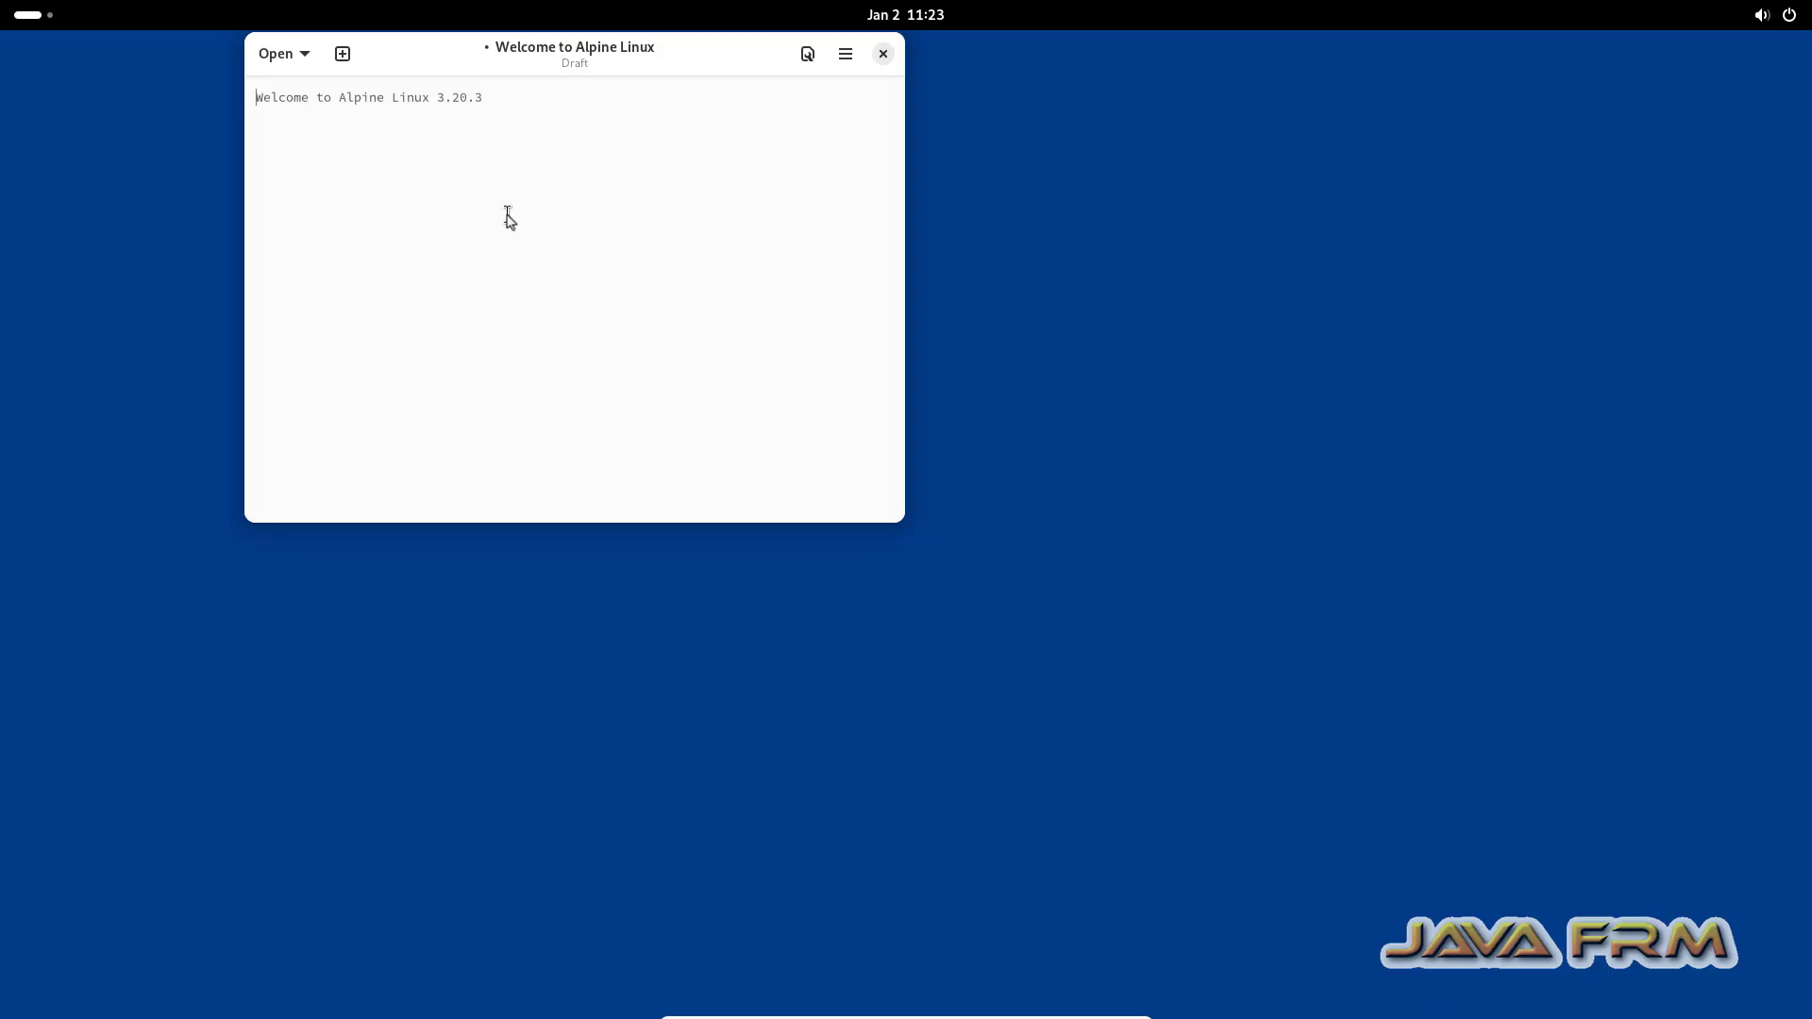
Step: Paste 'Welcome from Windows 11' into the guest editor, then close it discarding the draft
right_click(445, 182)
click(503, 259)
click(884, 55)
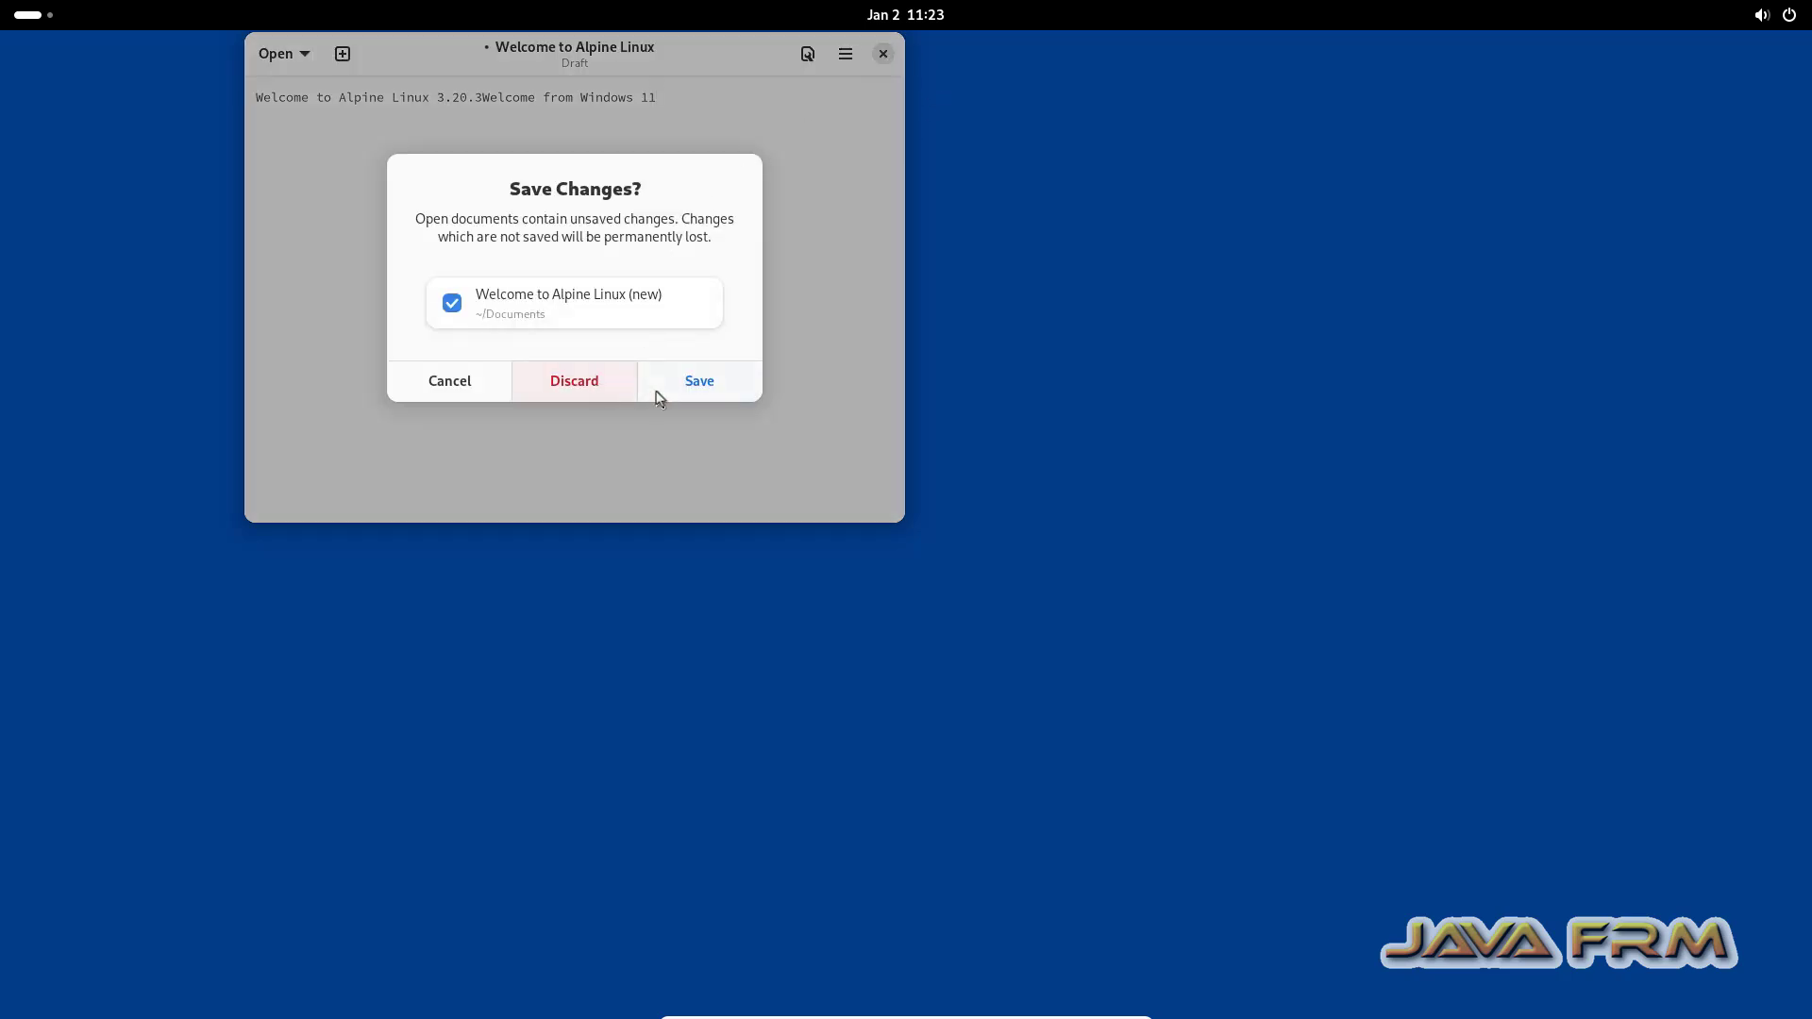
click(575, 382)
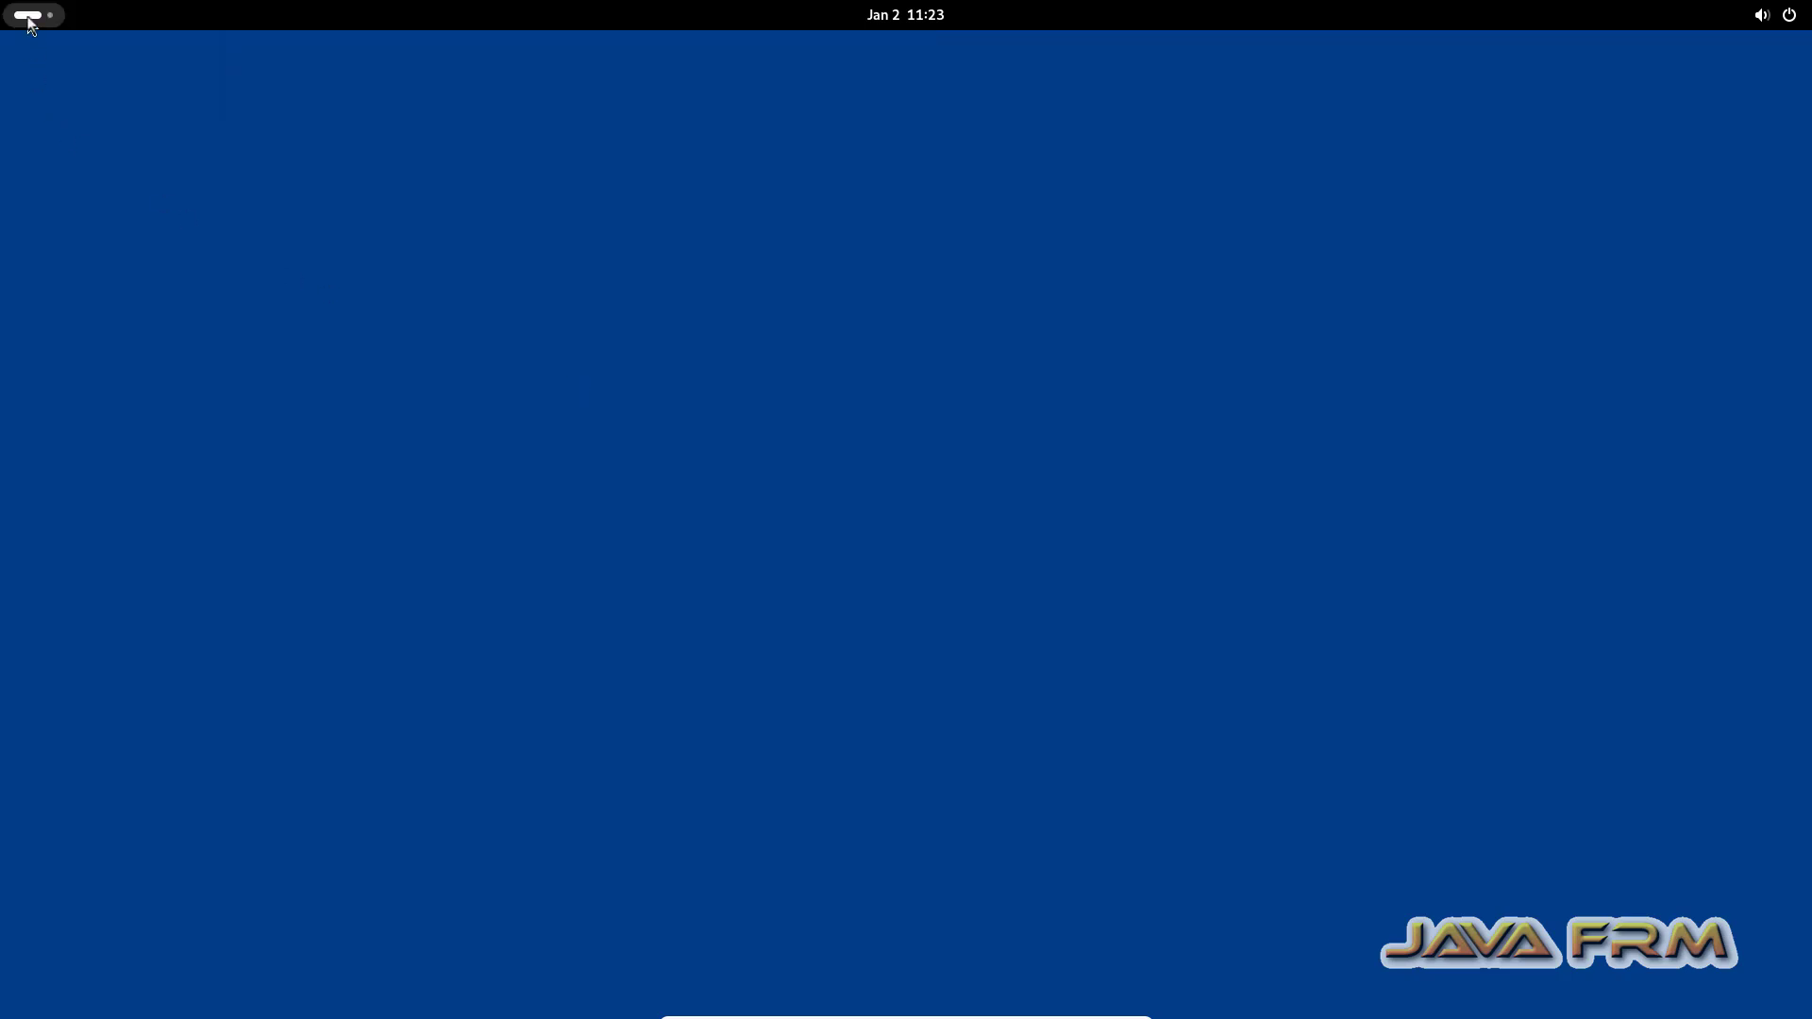
click(28, 15)
Step: Launch Files maximized at the Home folder and open a Console terminal there
click(914, 975)
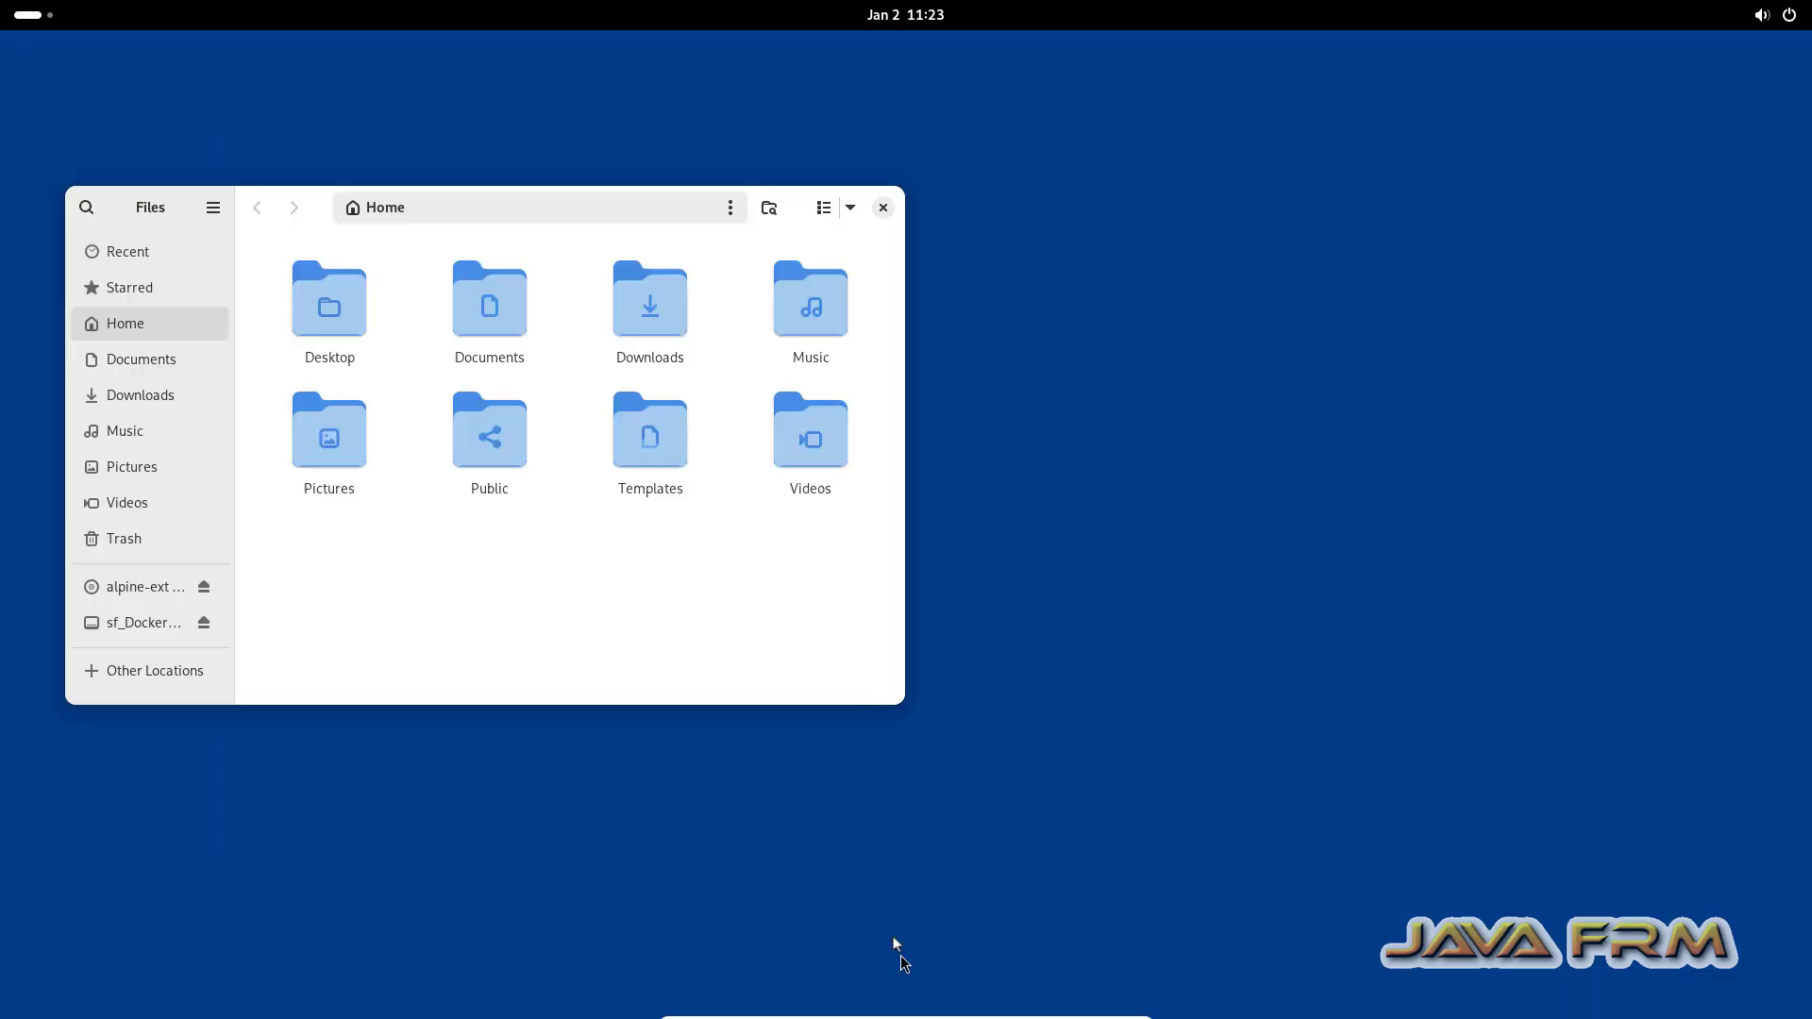
double_click(798, 210)
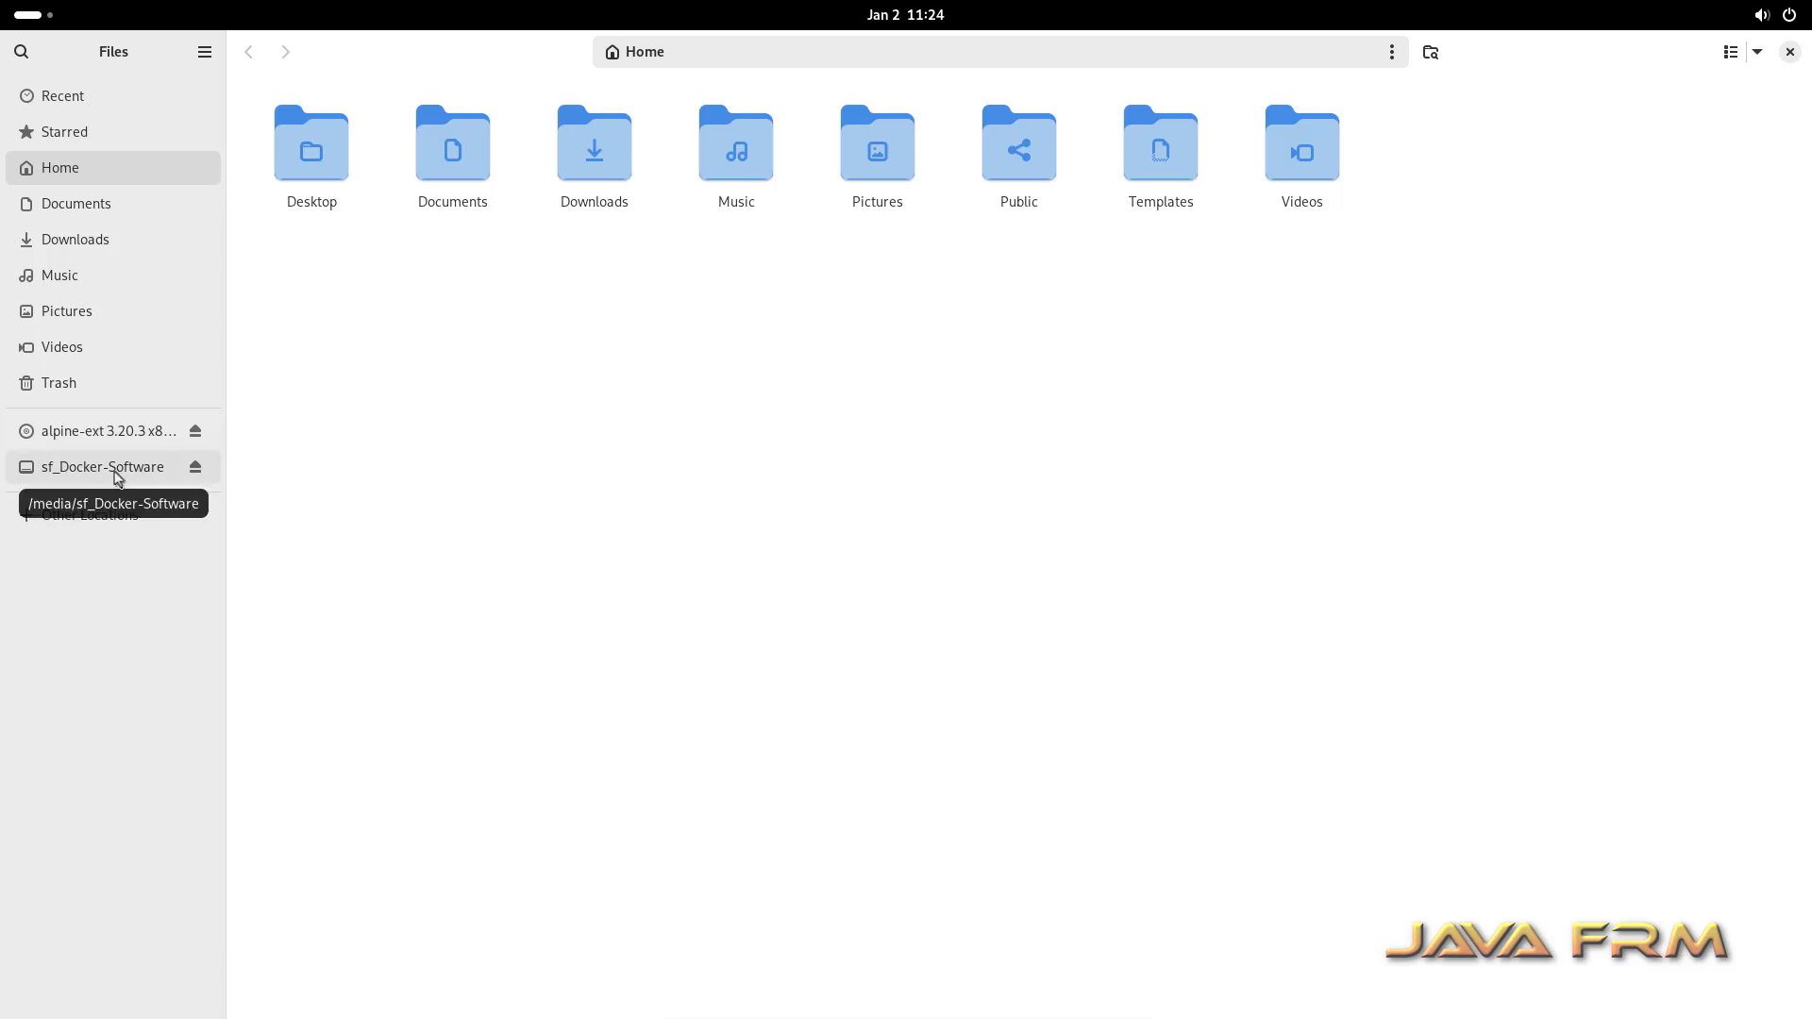
right_click(554, 338)
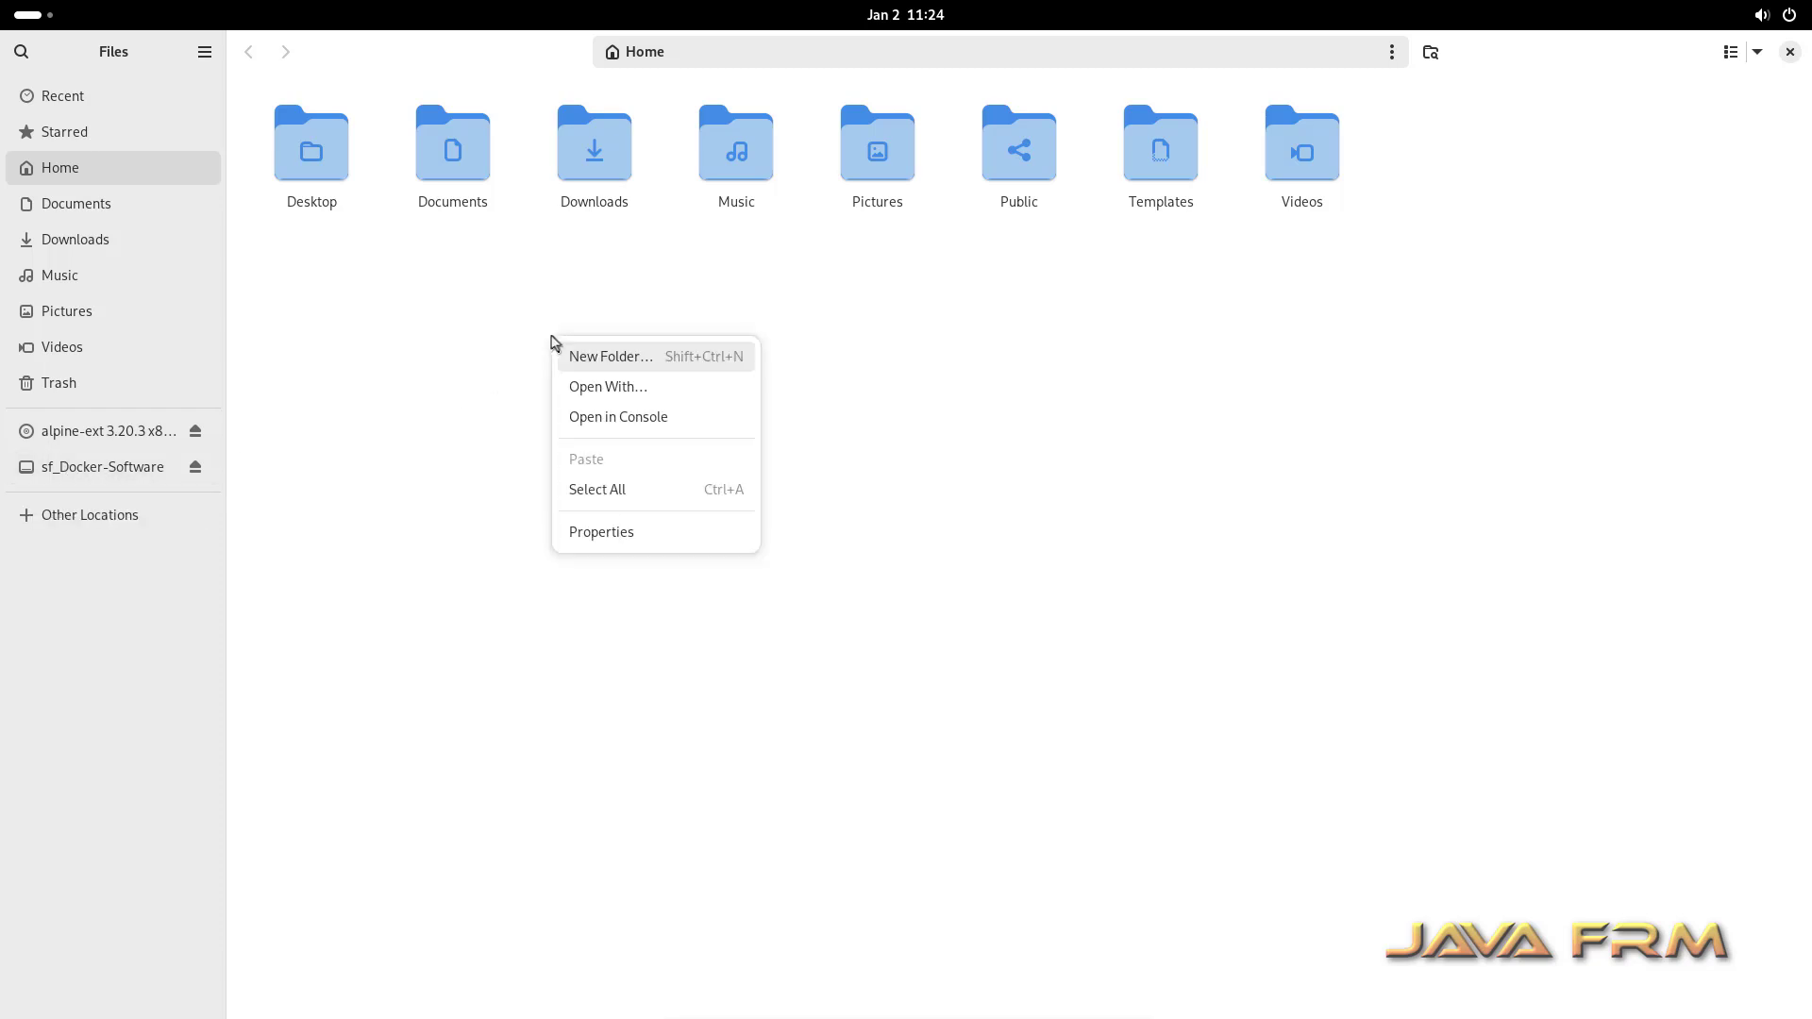
click(665, 417)
Step: Maximize the Console and switch to root with su
double_click(583, 101)
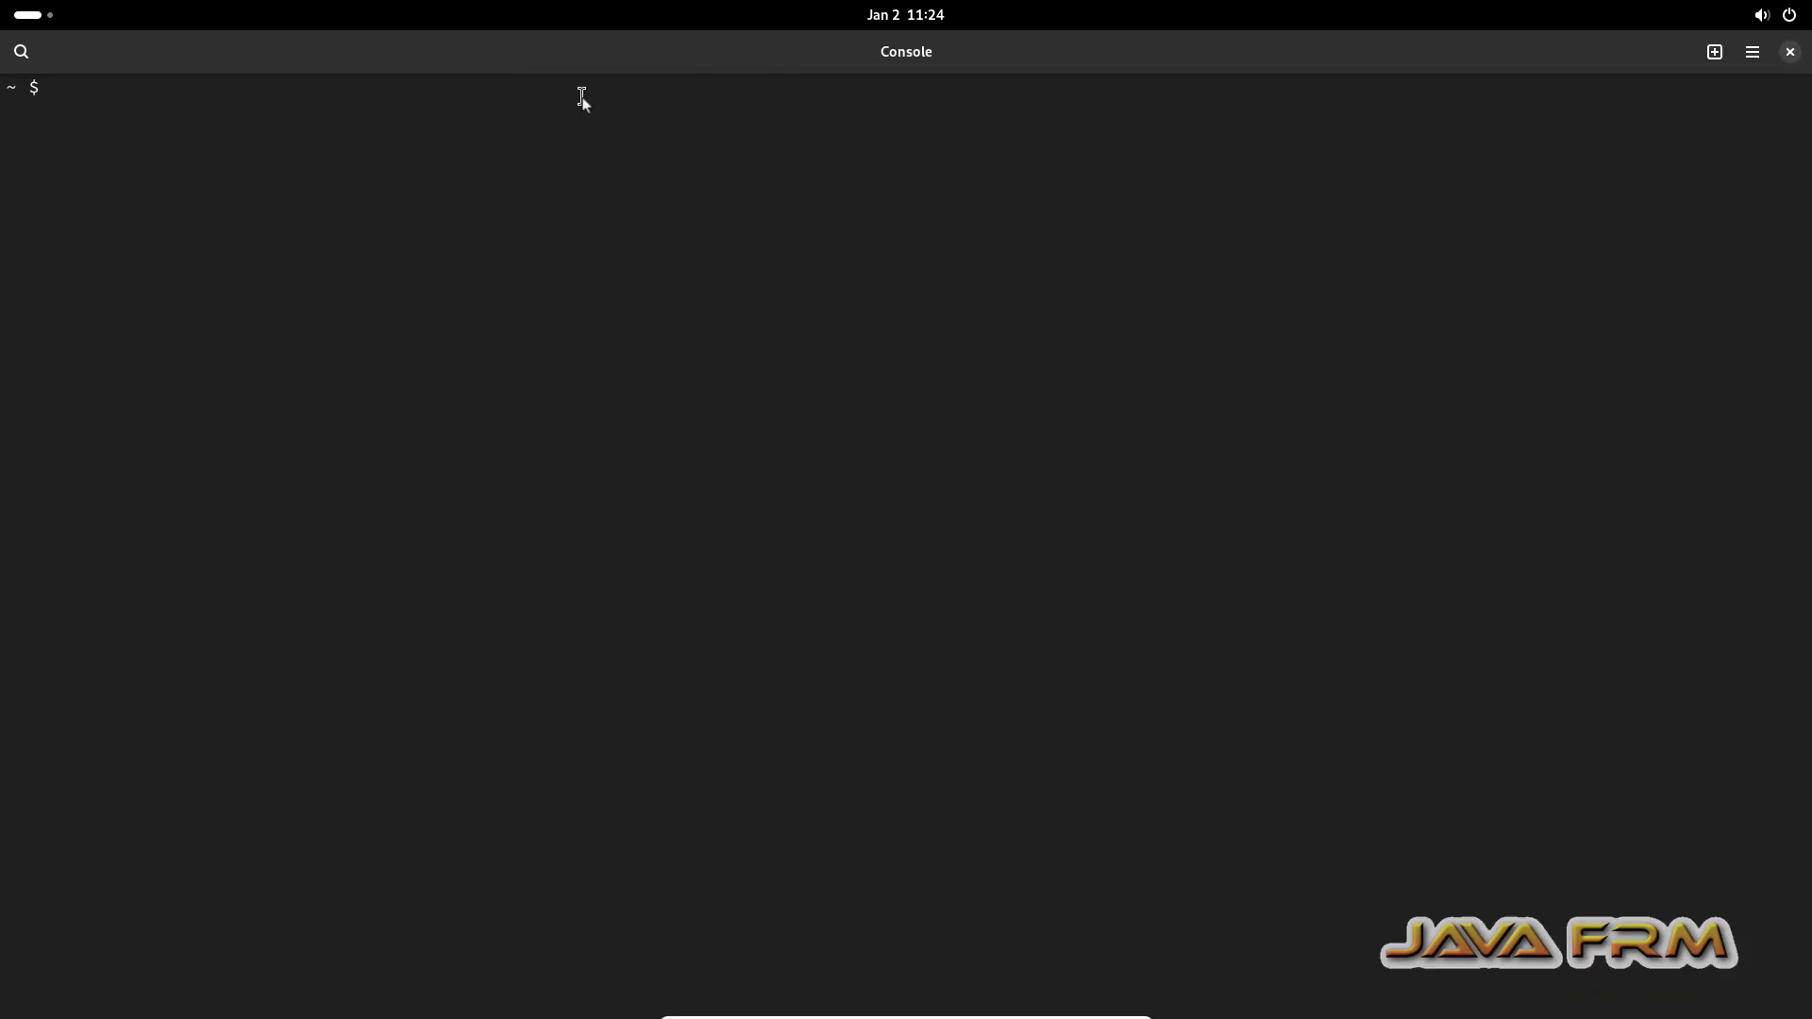
text(su)
key(Return)
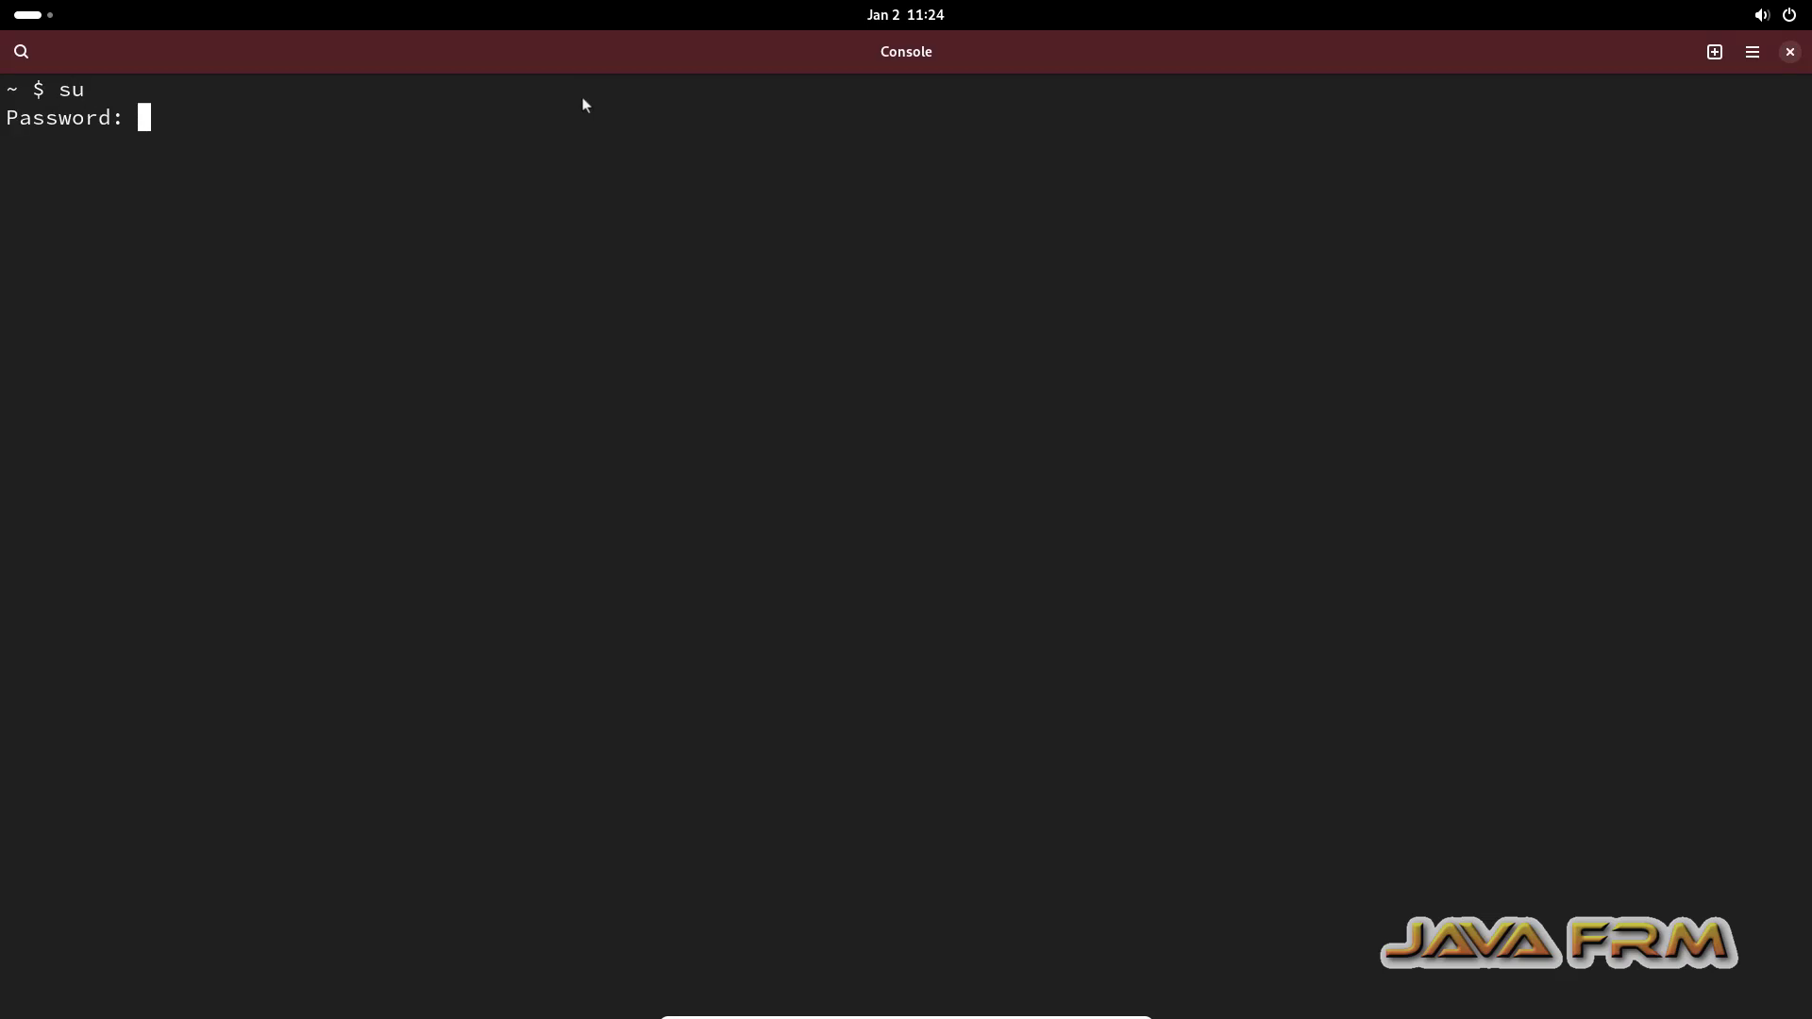
key(Return)
Step: List /media, then move into sf_Docker-Software and list its contents
text(cd )
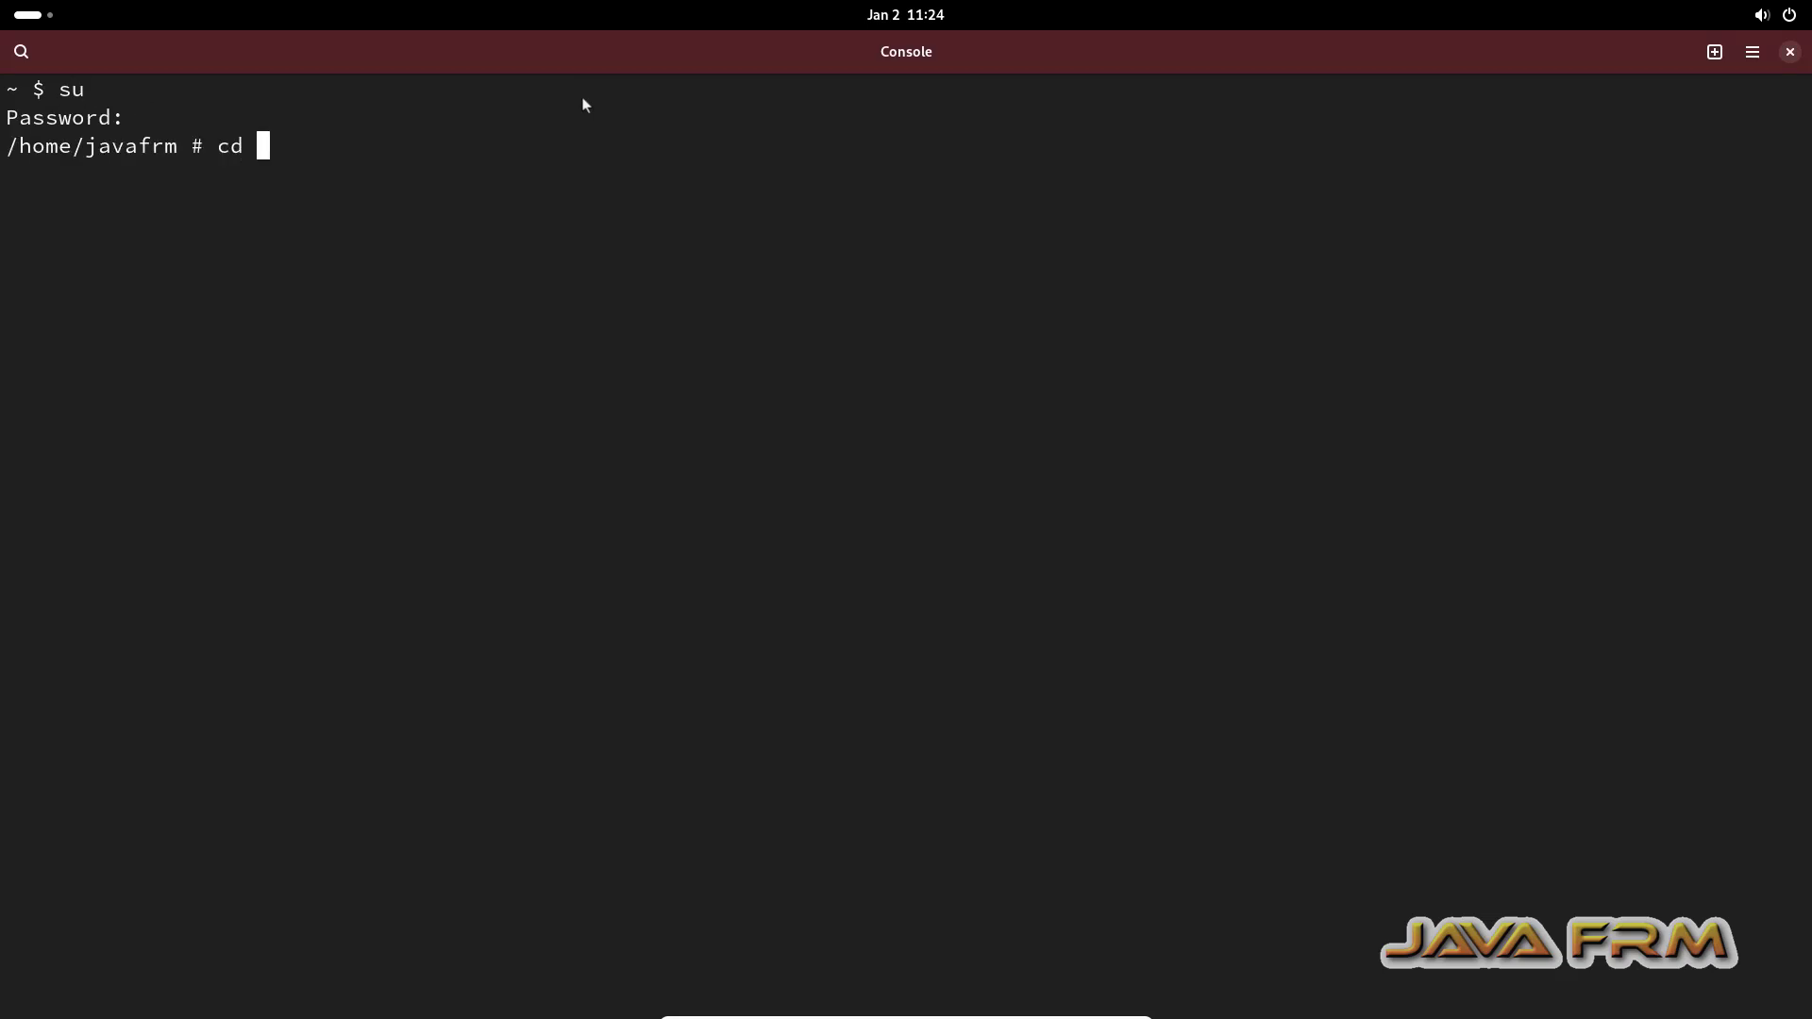
text(/m)
key(Tab)
key(Return)
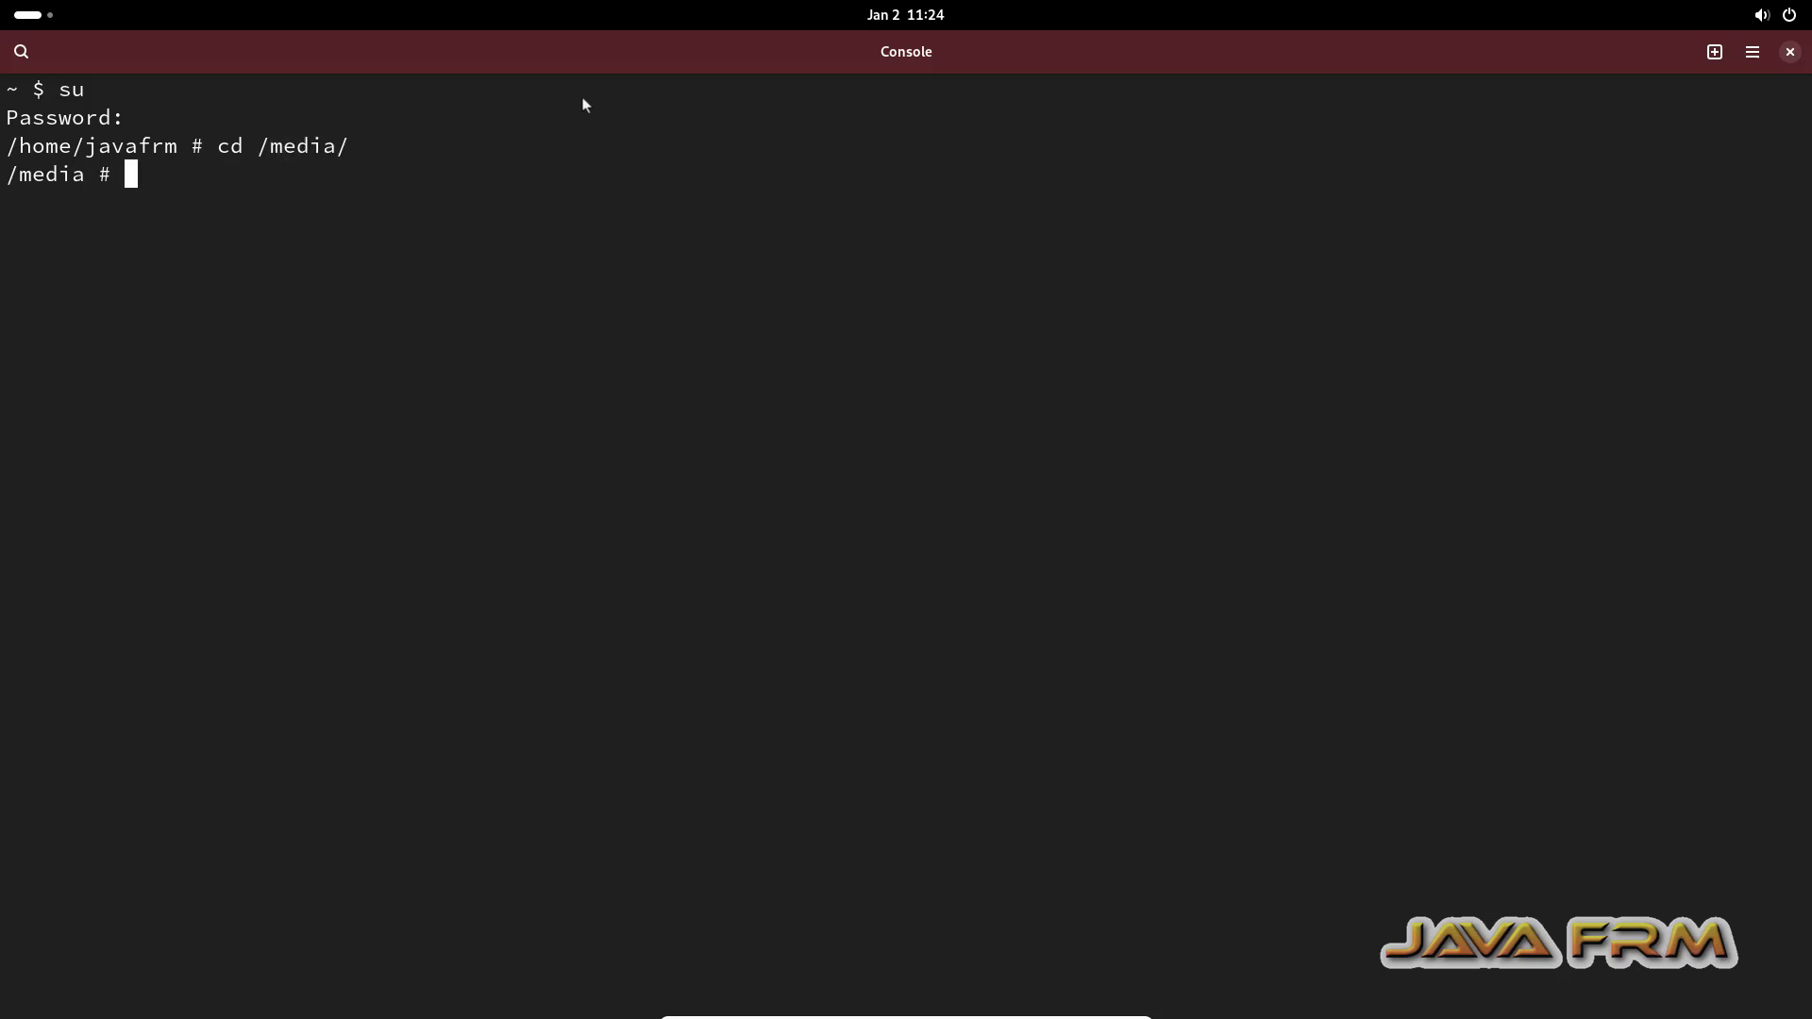
text(ls)
key(Return)
text(cd sf)
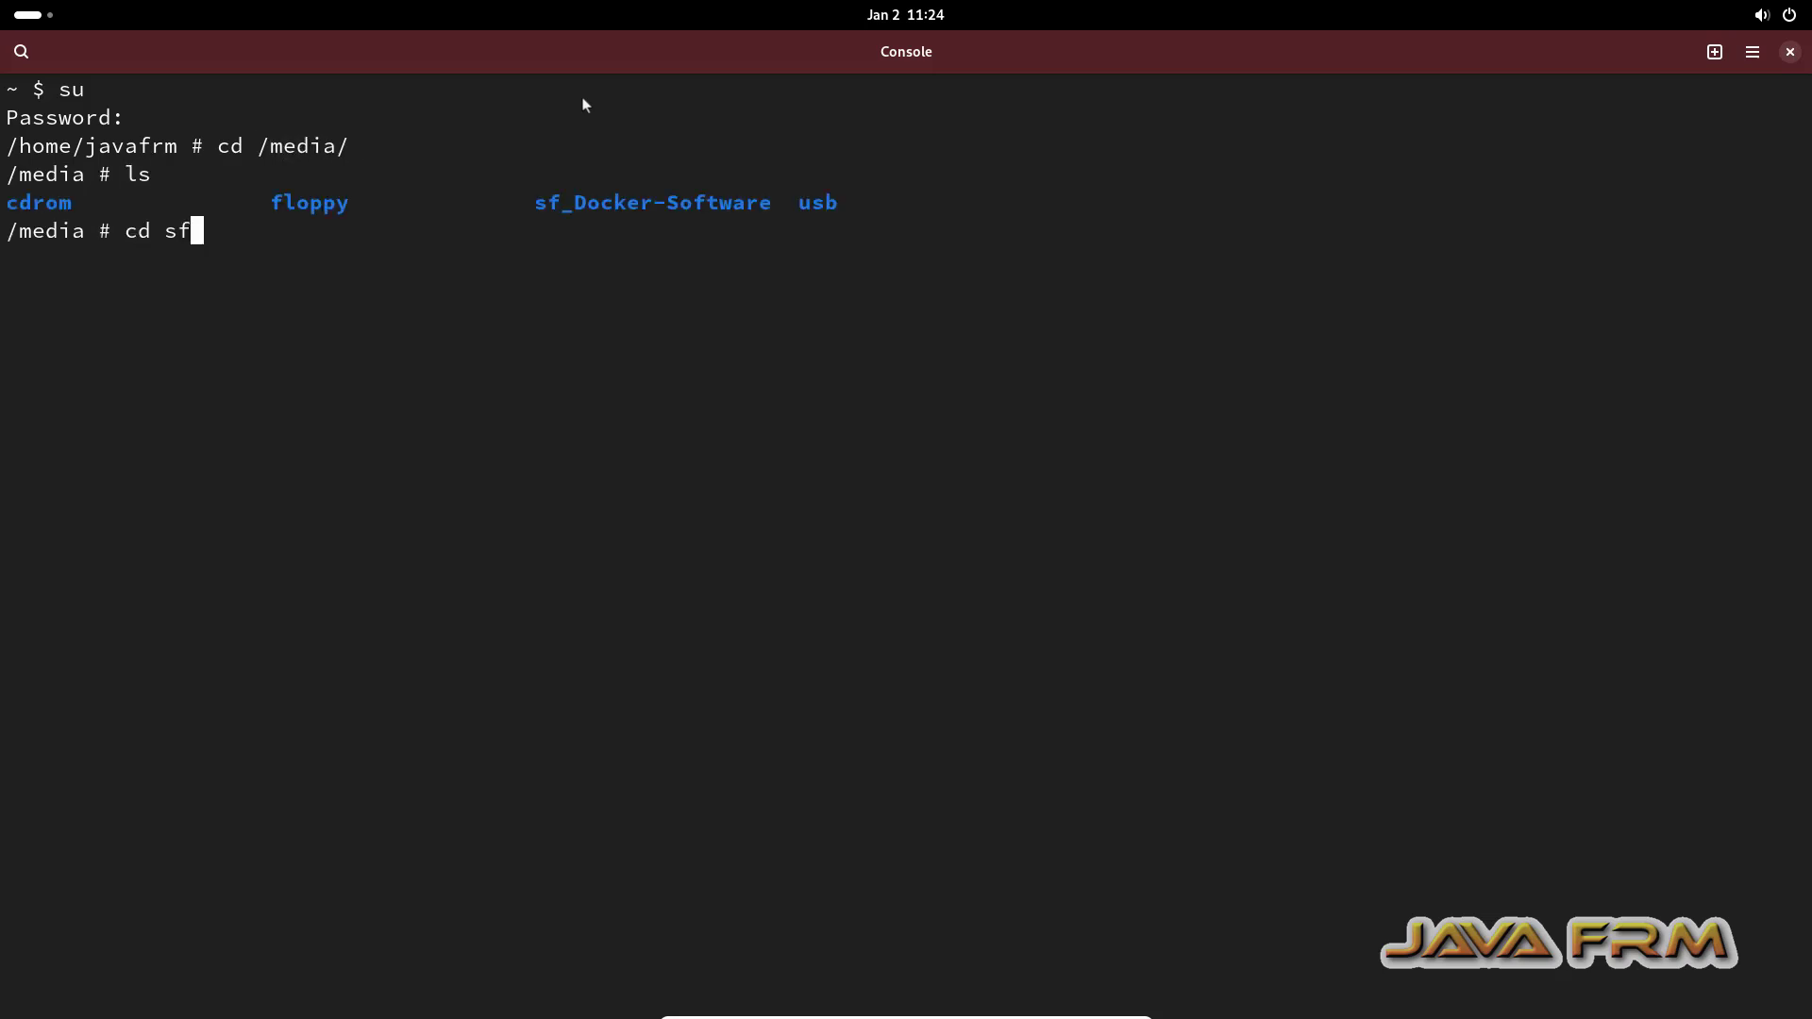
key(Tab)
key(Return)
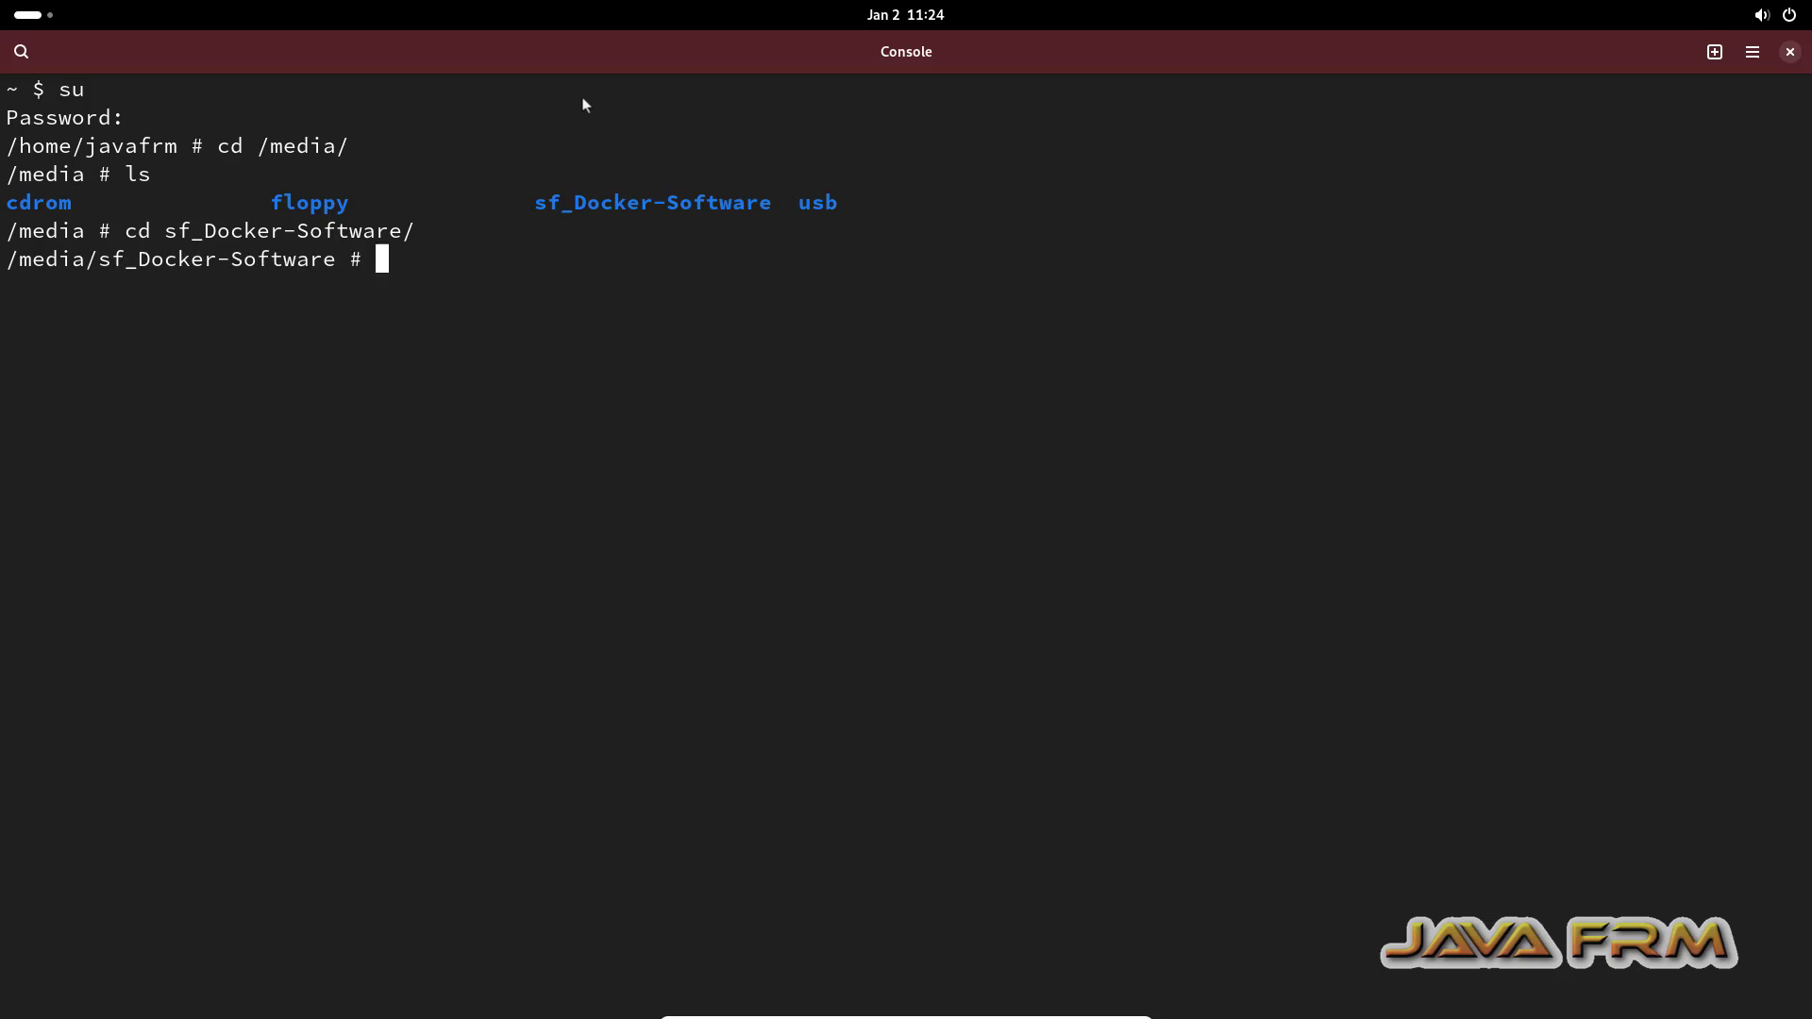
text(ls)
key(Return)
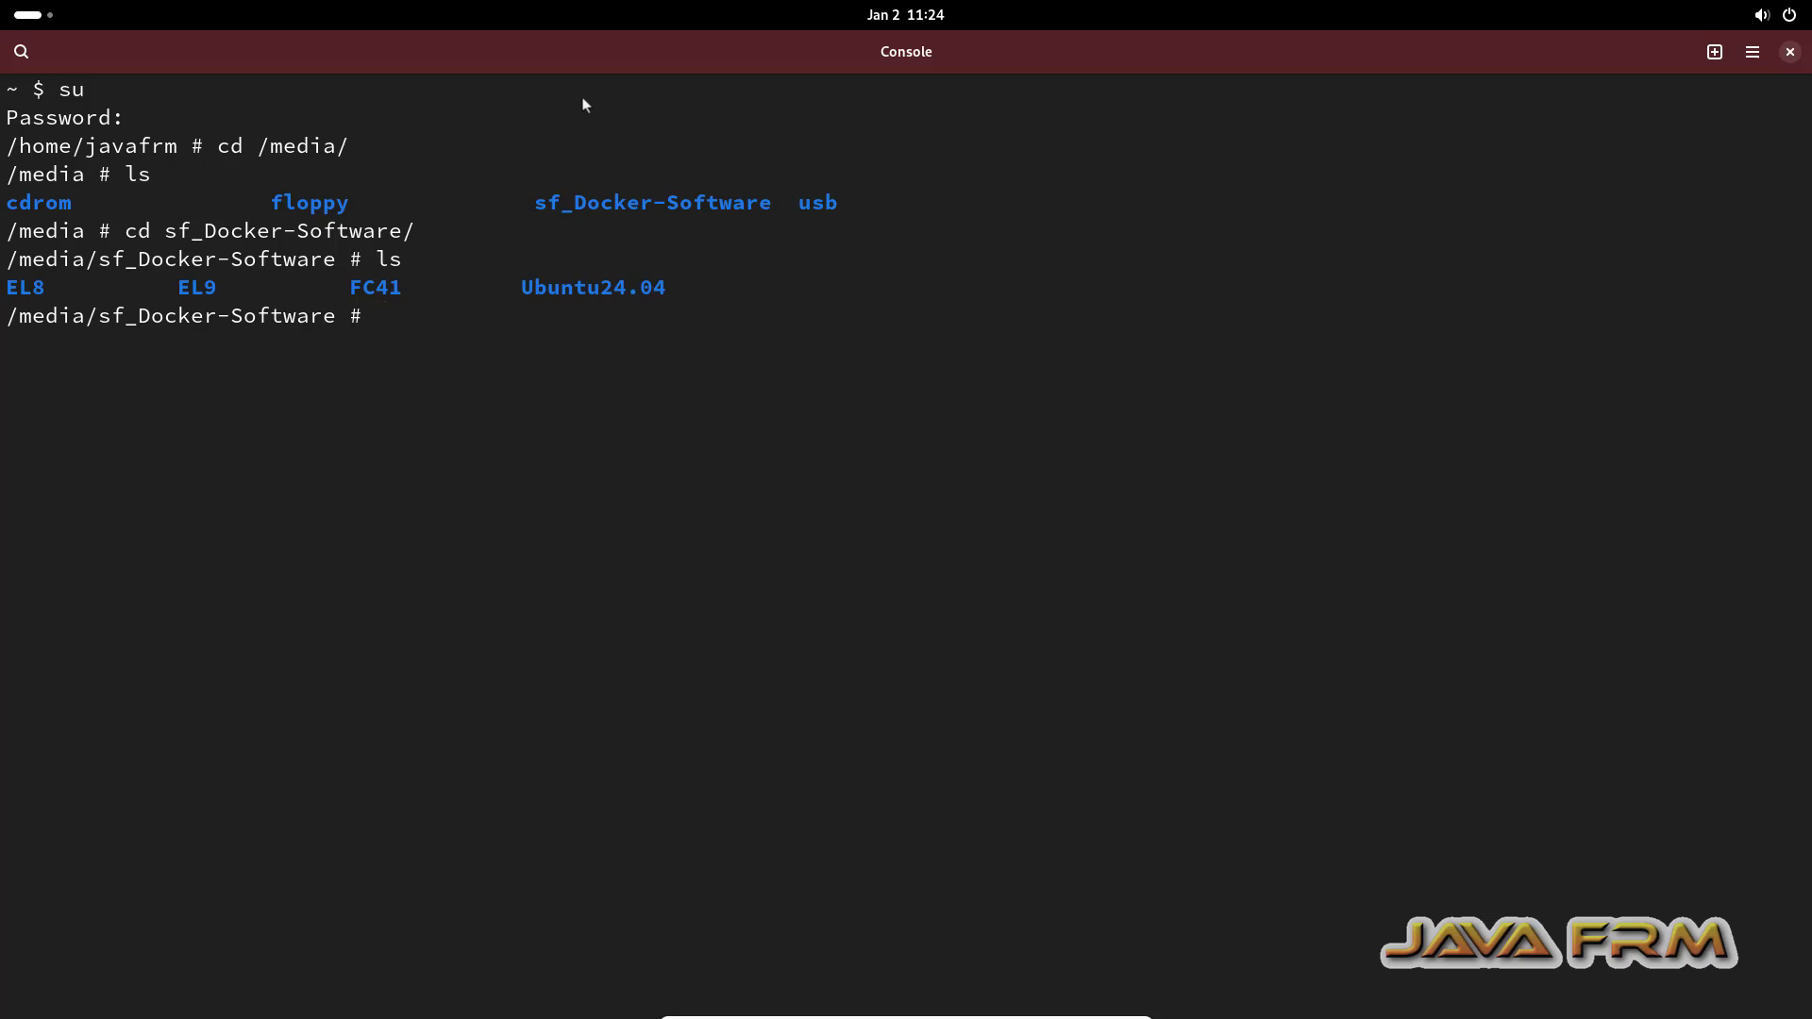
Step: Enter Ubuntu24.04 to list its .deb packages, then close the Console
text(cd U)
key(Tab)
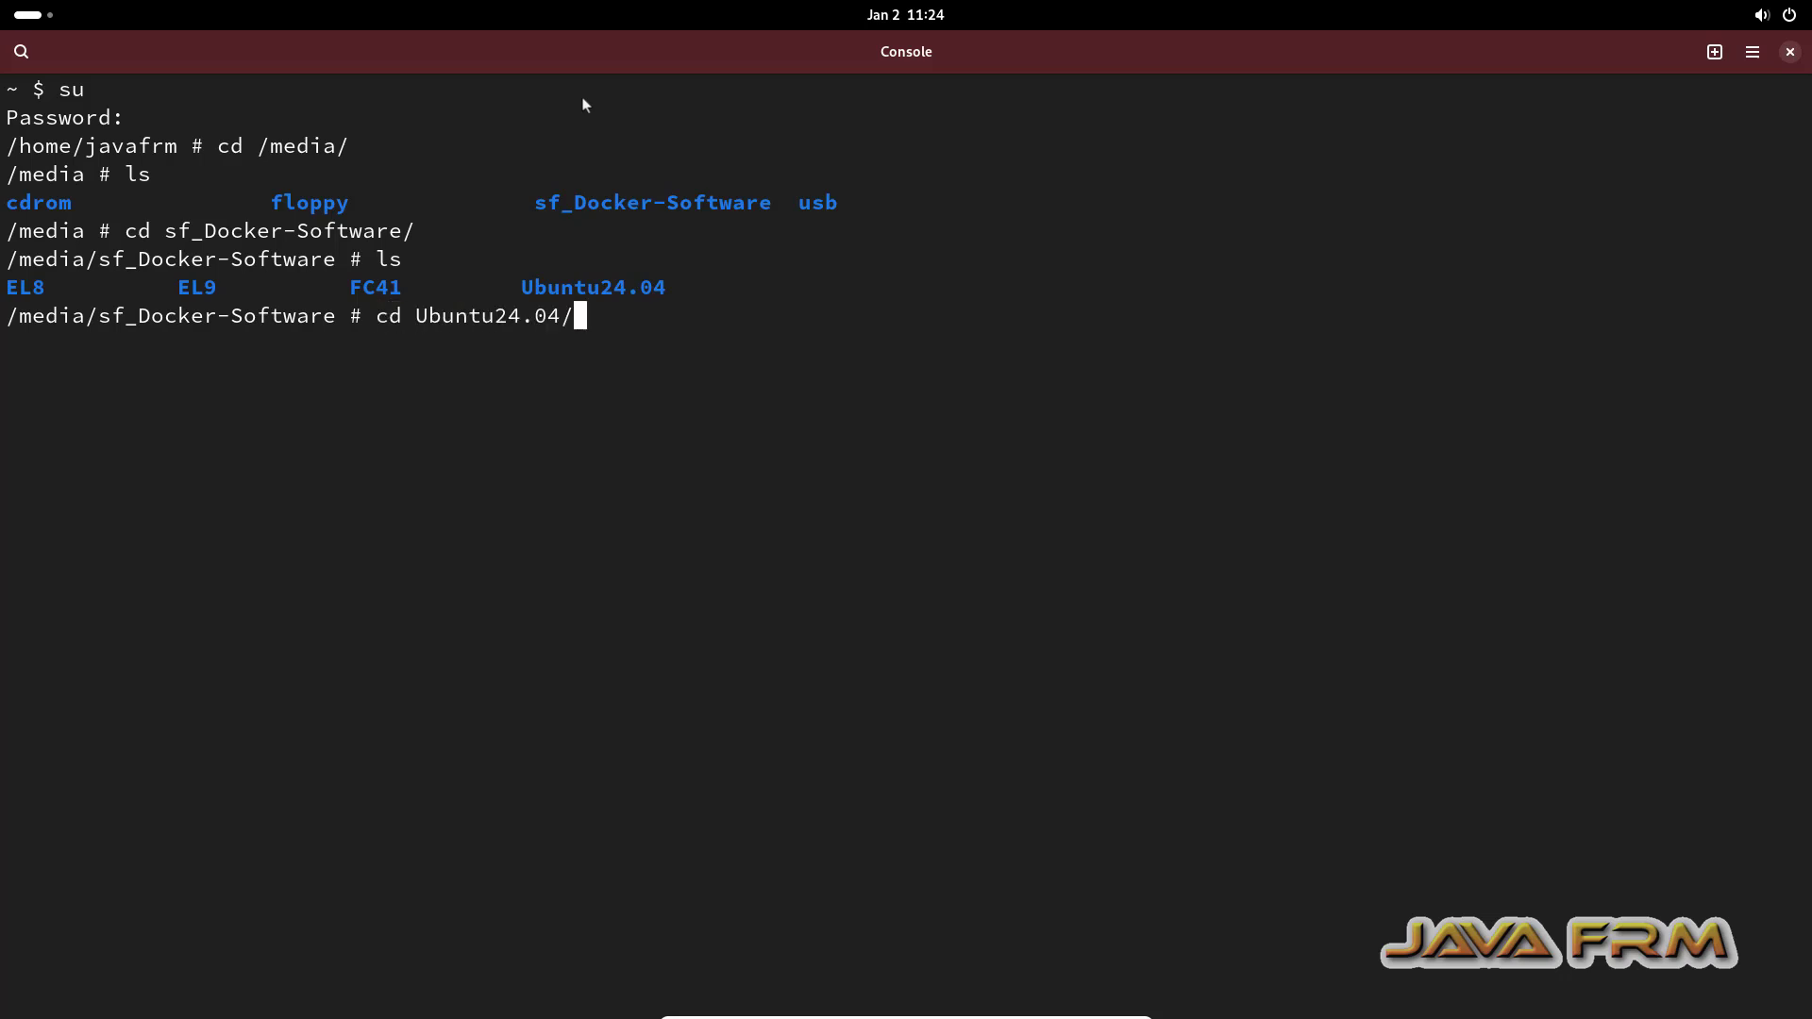
key(Return)
text(ls)
key(Return)
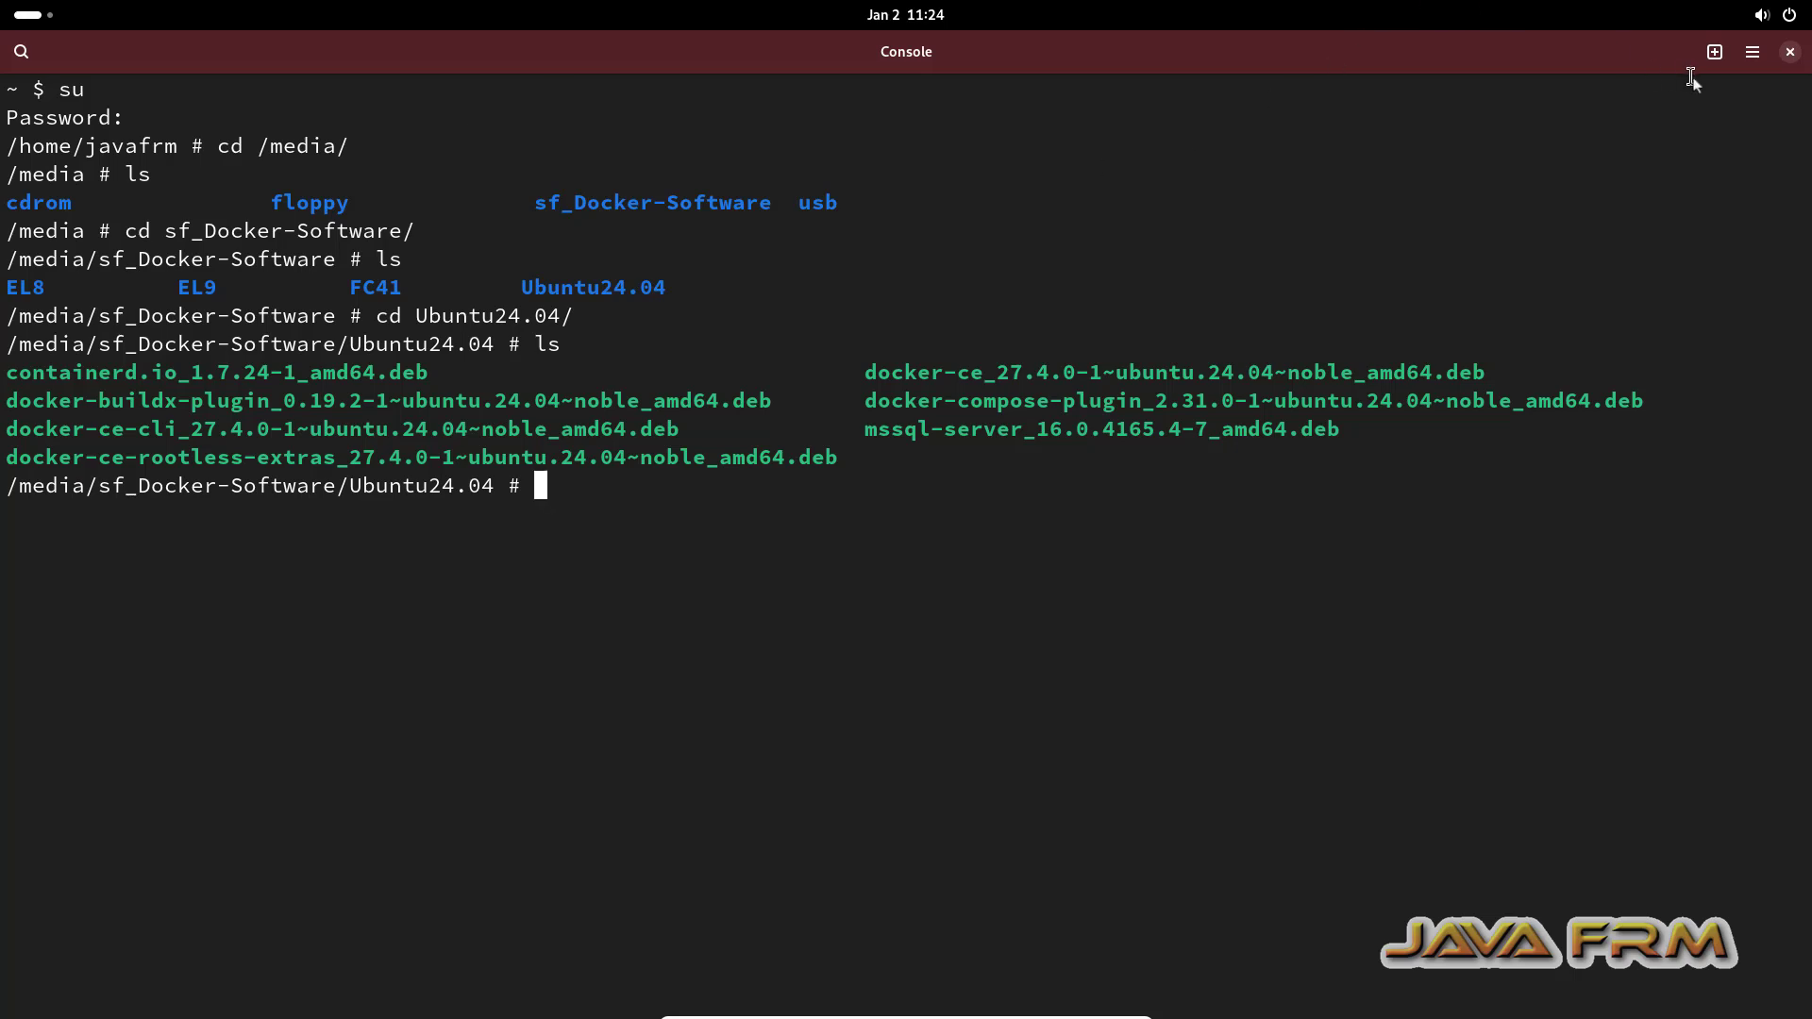
click(1791, 53)
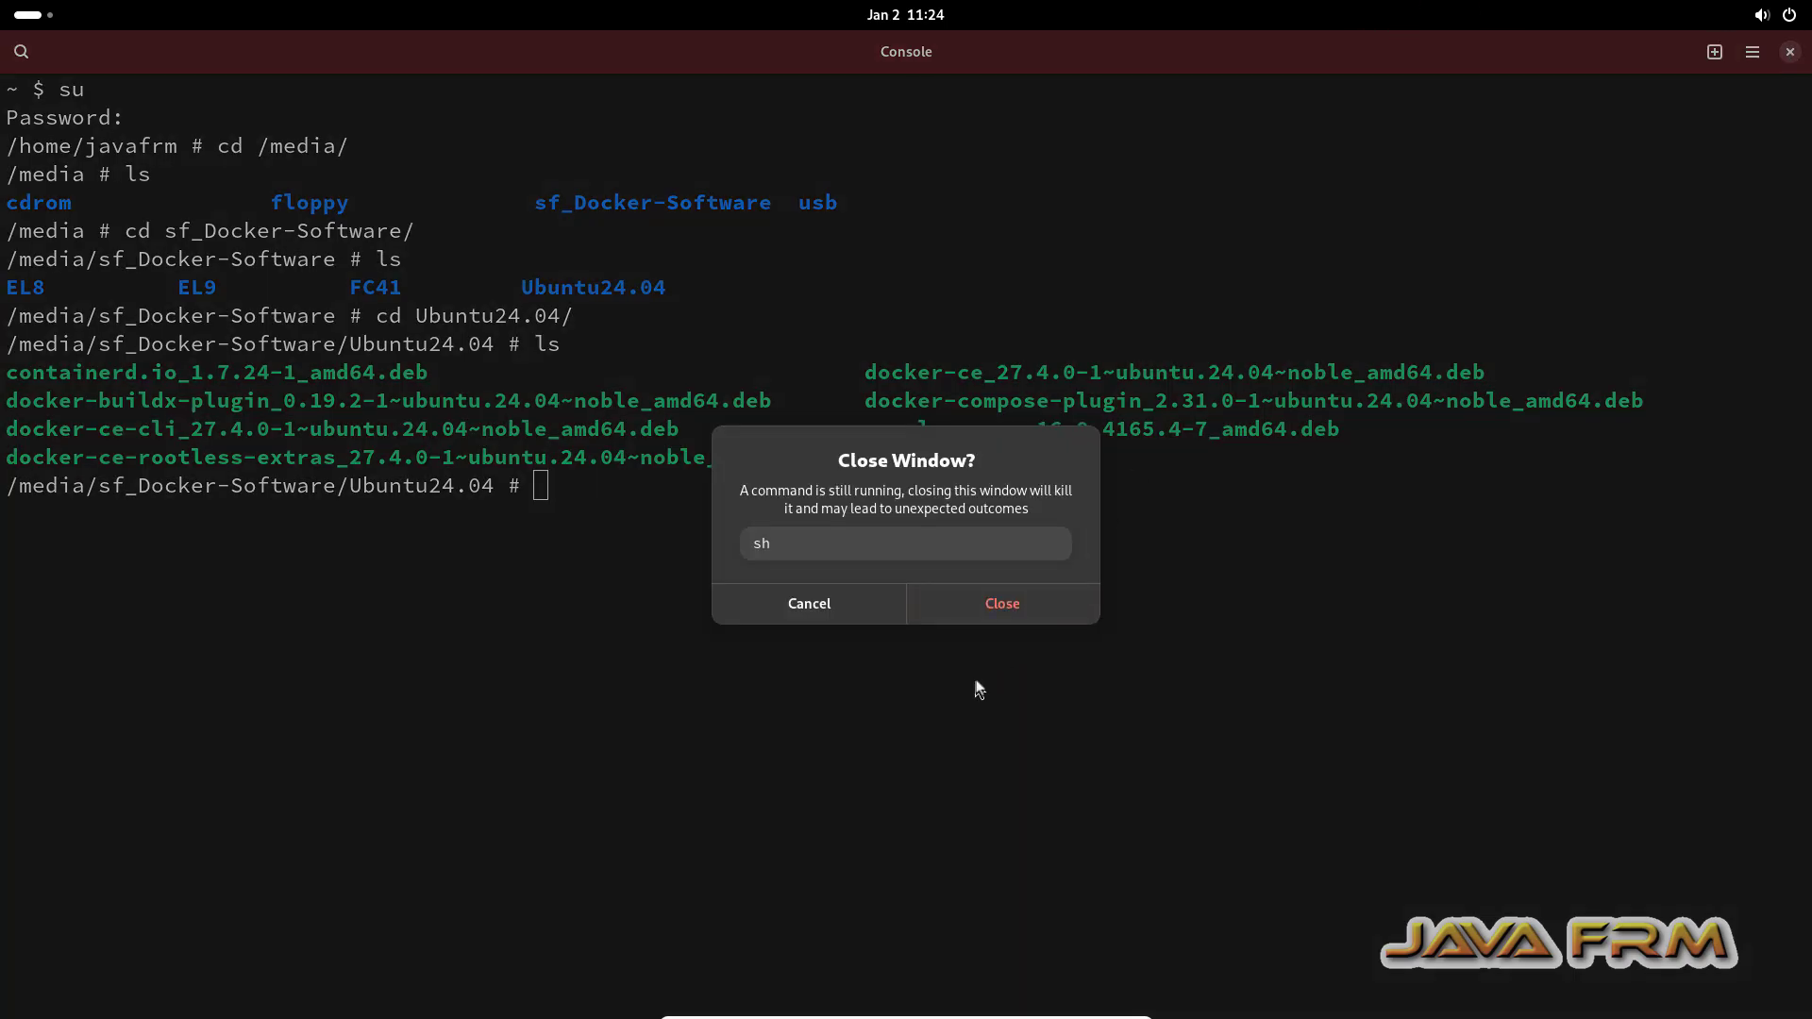
click(1024, 613)
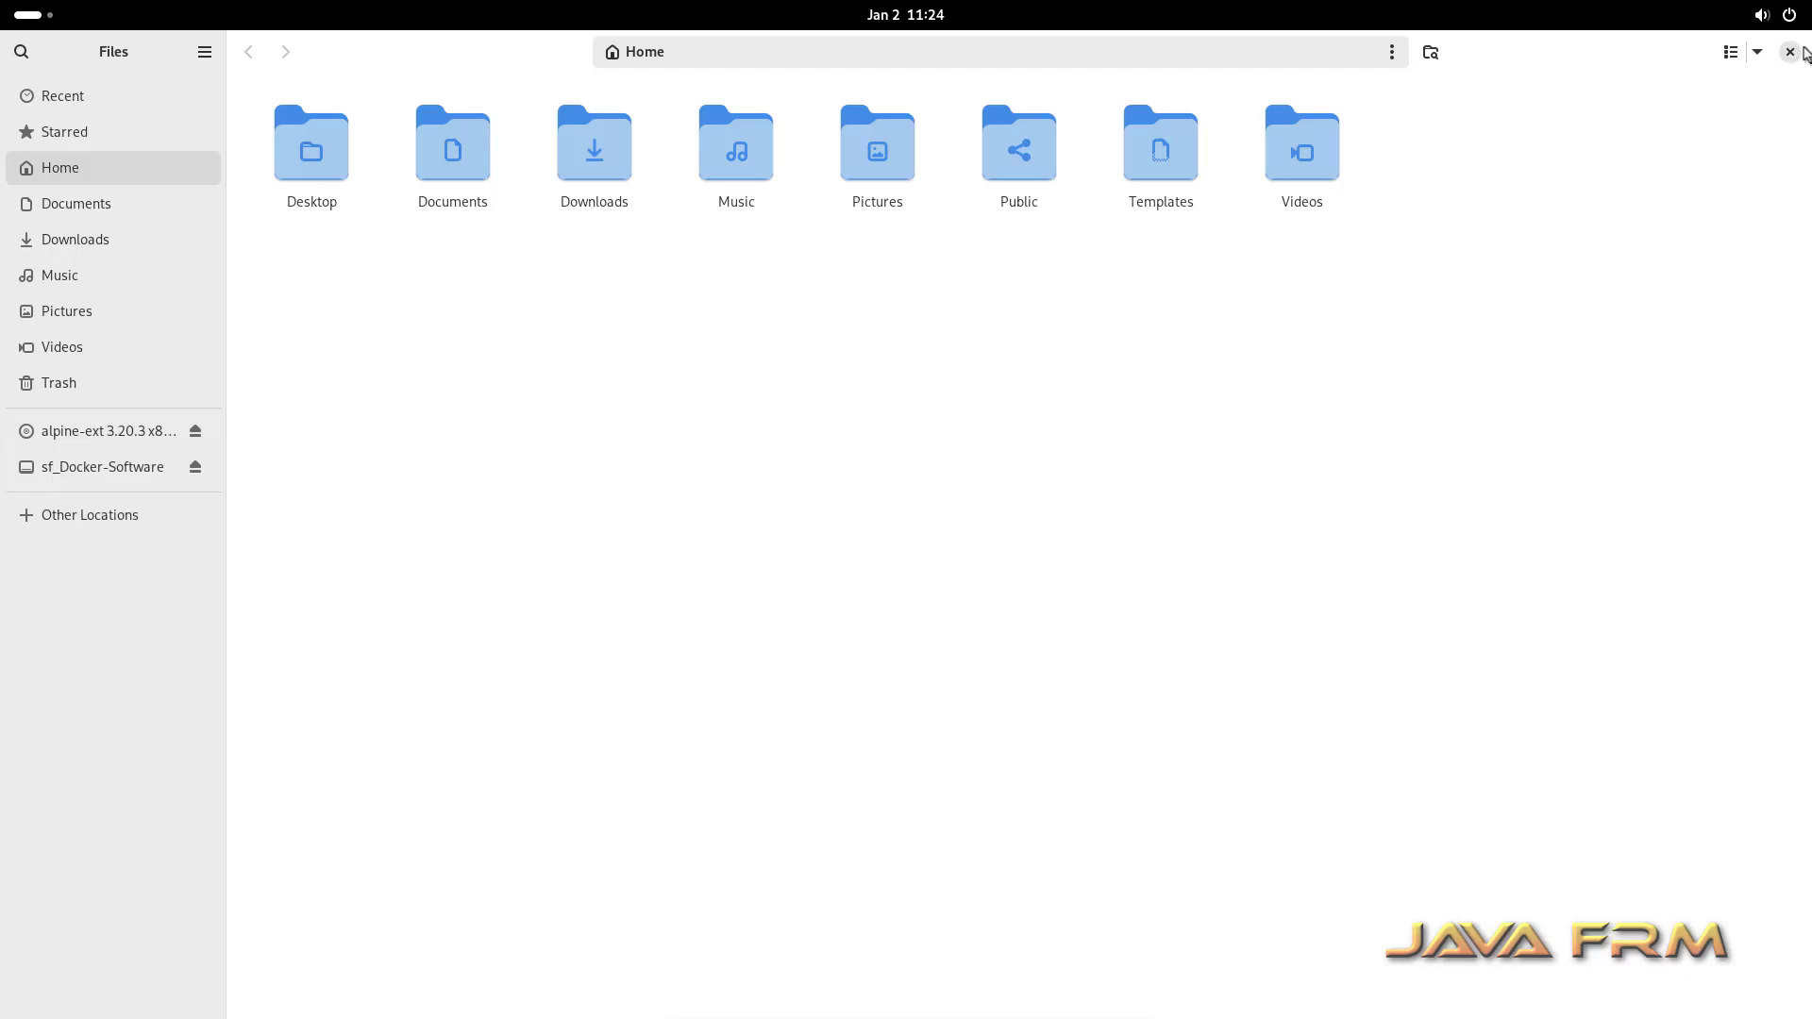